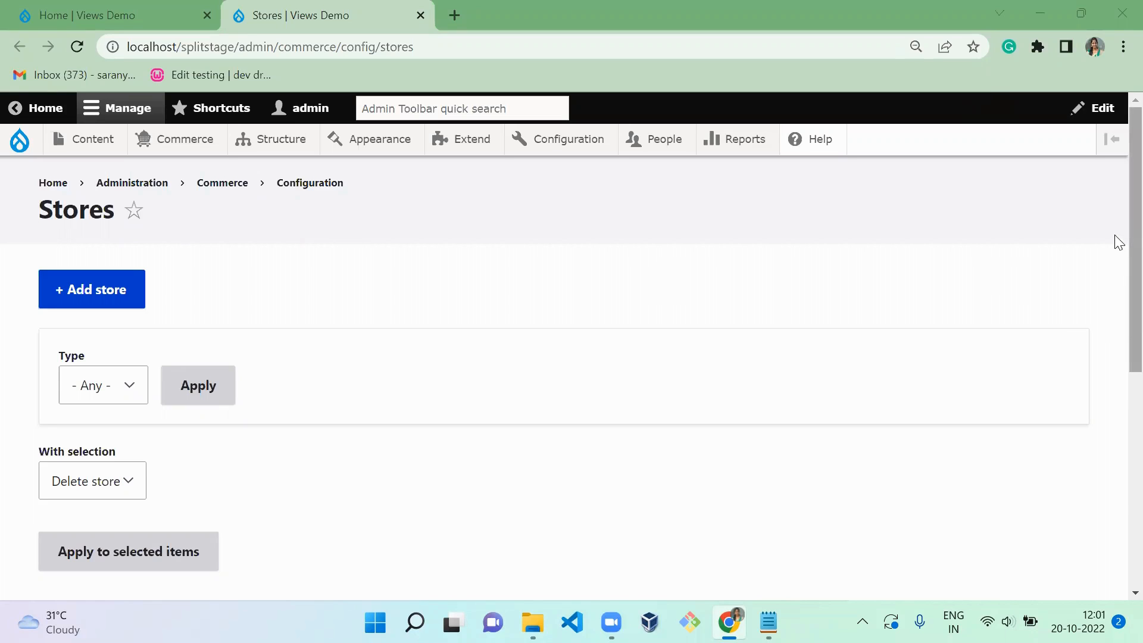
- Open the Commerce store types list in a separate tab and examine the existing store types
{"action": "scroll", "coordinate": [1115, 373], "scroll_direction": "down", "scroll_amount": 5}
{"action": "scroll", "coordinate": [1115, 334], "scroll_direction": "up", "scroll_amount": 5}
{"action": "mouse_move", "coordinate": [197, 145]}
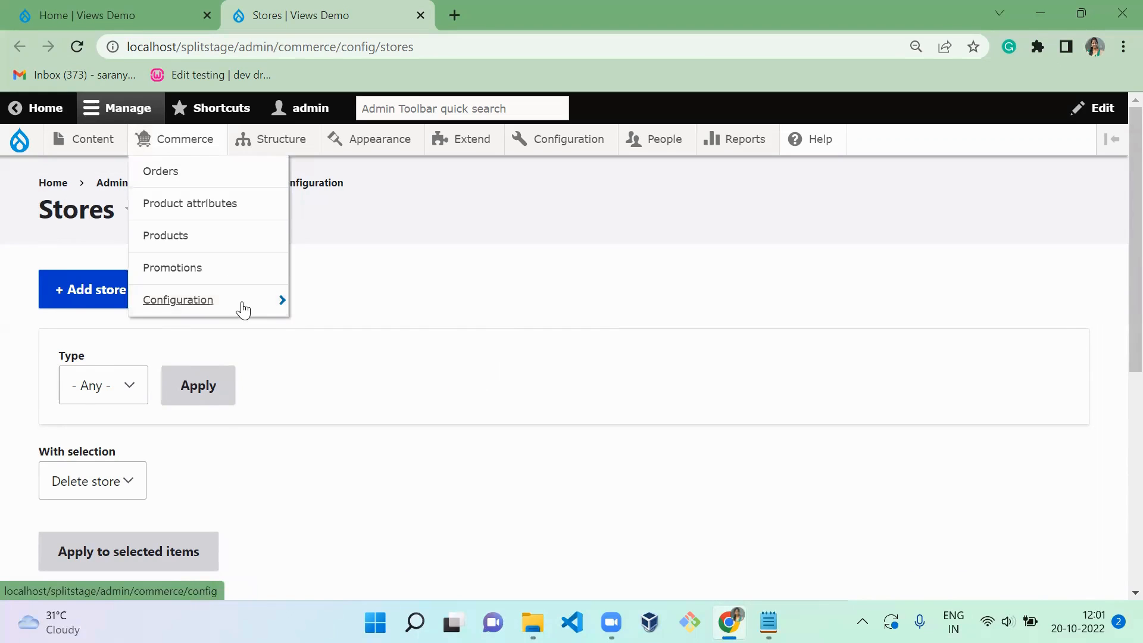
{"action": "mouse_move", "coordinate": [229, 314]}
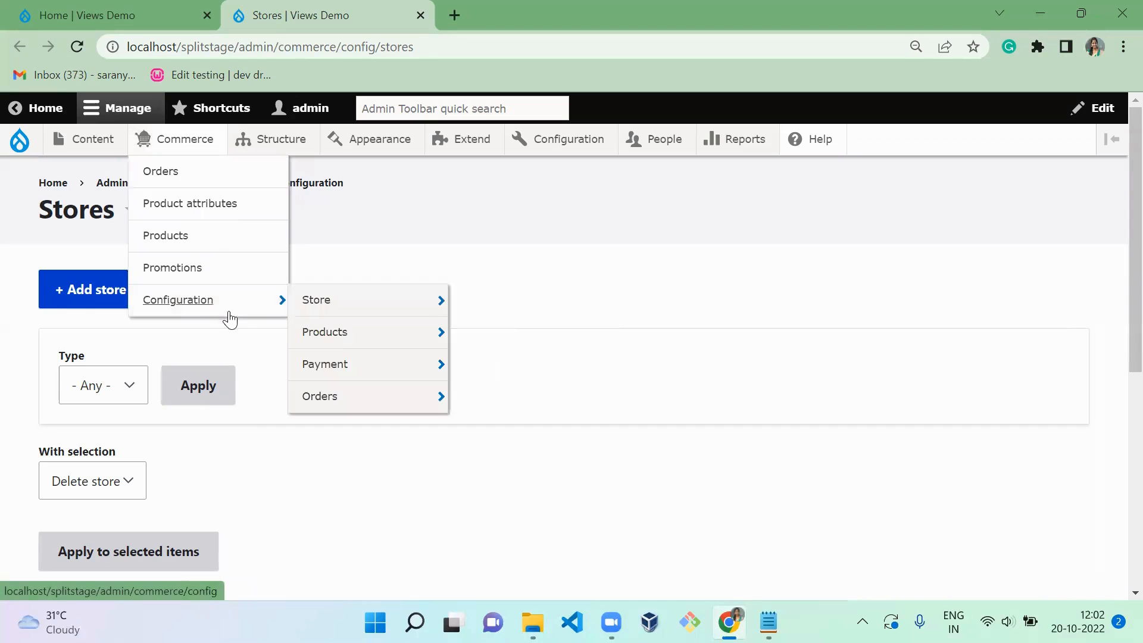
{"action": "mouse_move", "coordinate": [429, 306]}
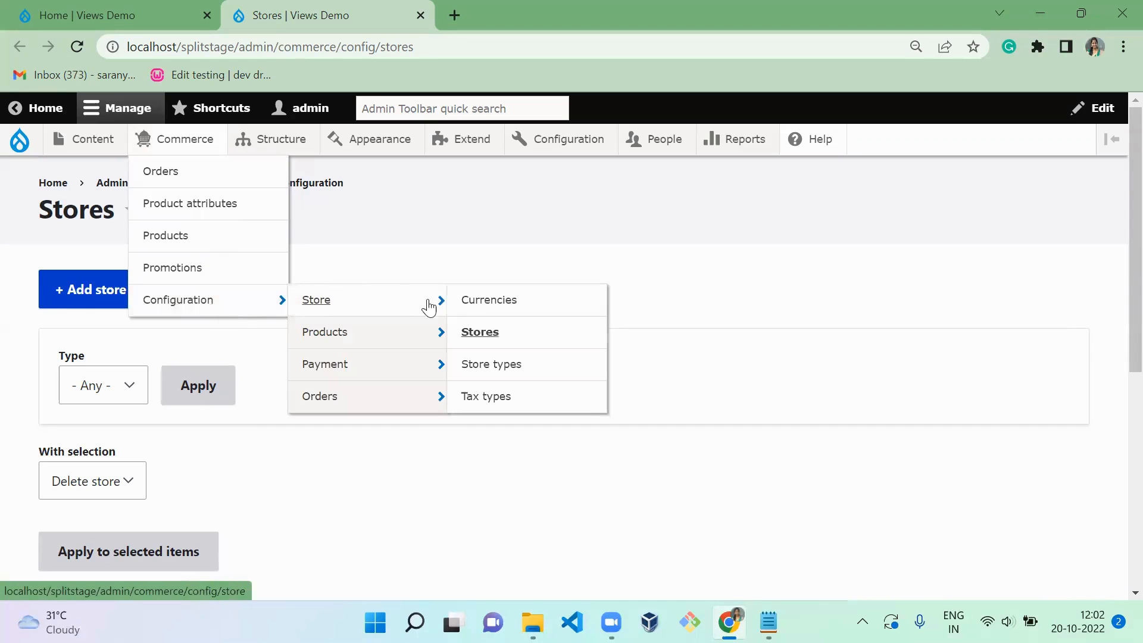
{"action": "left_click", "coordinate": [495, 365], "text": "ctrl"}
{"action": "key", "text": "ctrl+Tab"}
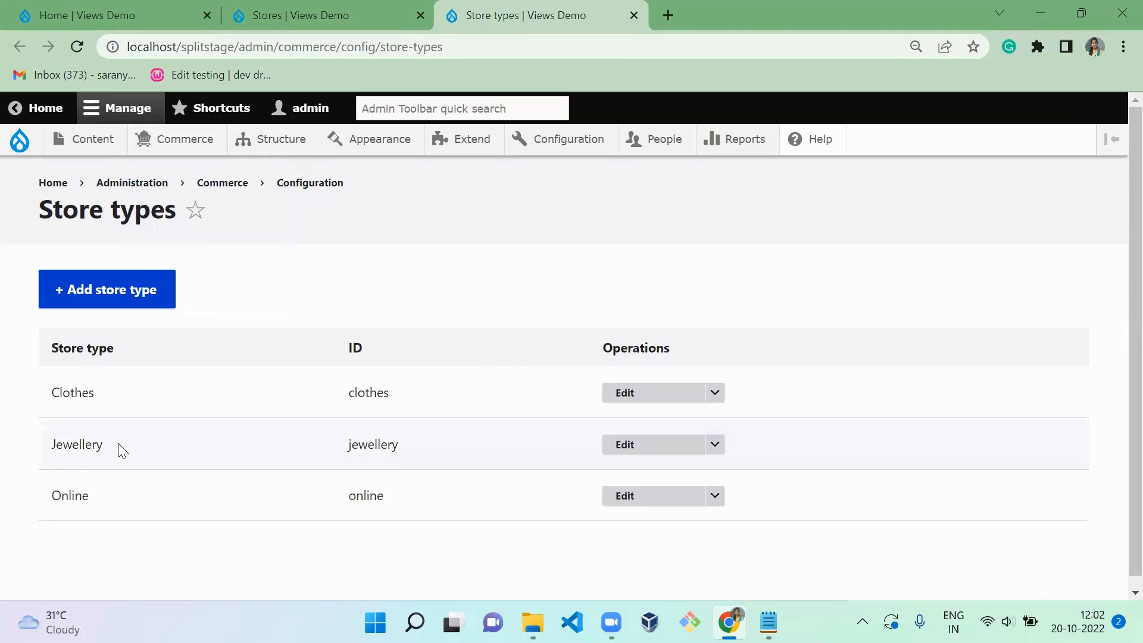
{"action": "left_click_drag", "start_coordinate": [122, 451], "coordinate": [24, 357]}
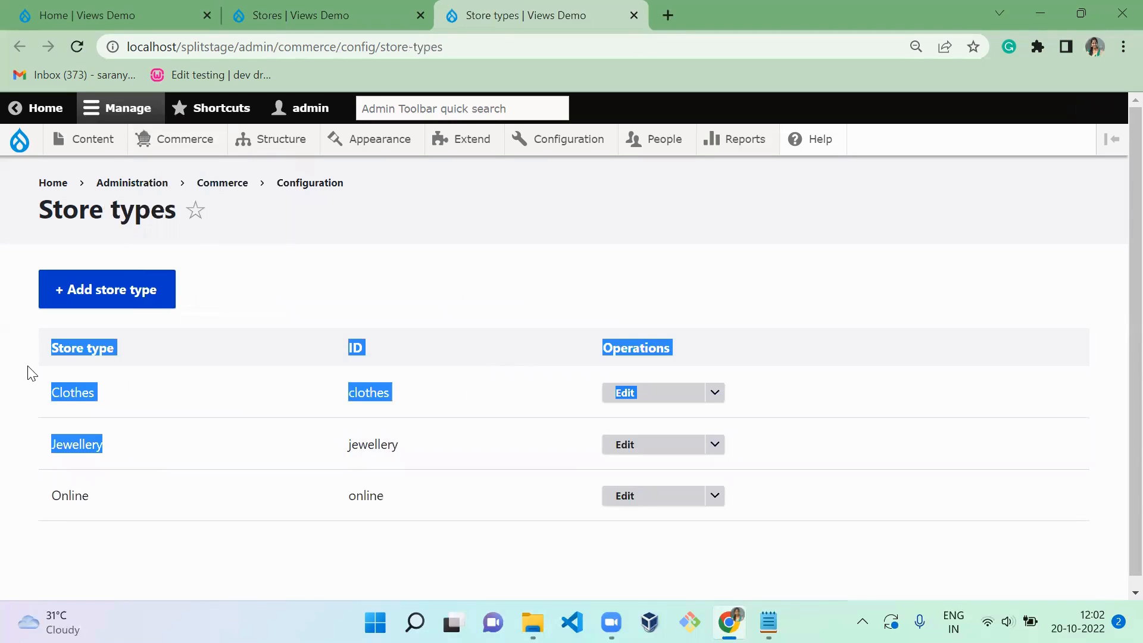
{"action": "left_click", "coordinate": [271, 393]}
- Return to the Stores page and examine the listed stores with their types
{"action": "key", "text": "ctrl+shift+Tab"}
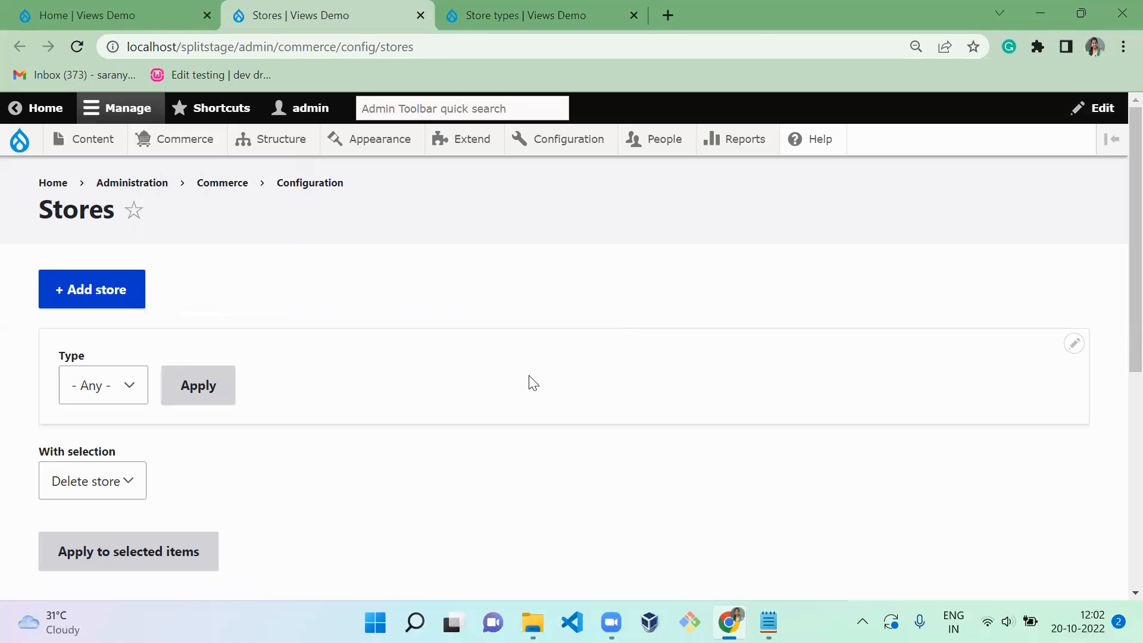
{"action": "scroll", "coordinate": [1120, 383], "scroll_direction": "down", "scroll_amount": 5}
{"action": "scroll", "coordinate": [1118, 382], "scroll_direction": "down", "scroll_amount": 1}
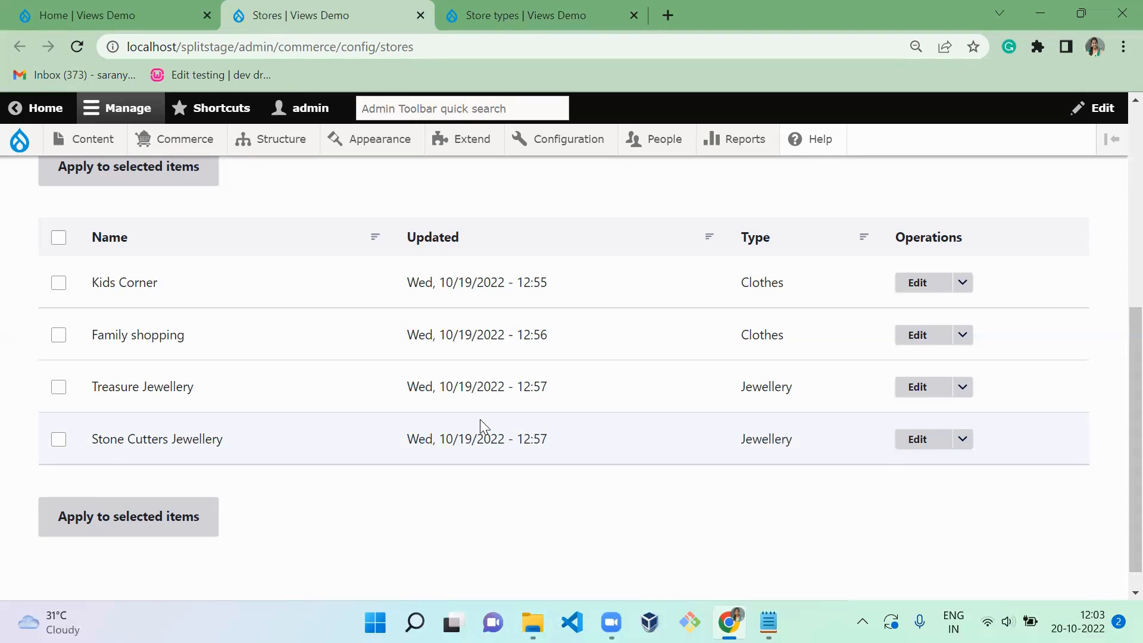
- Open the Commerce product types configuration and start adding a new product type
{"action": "mouse_move", "coordinate": [192, 142]}
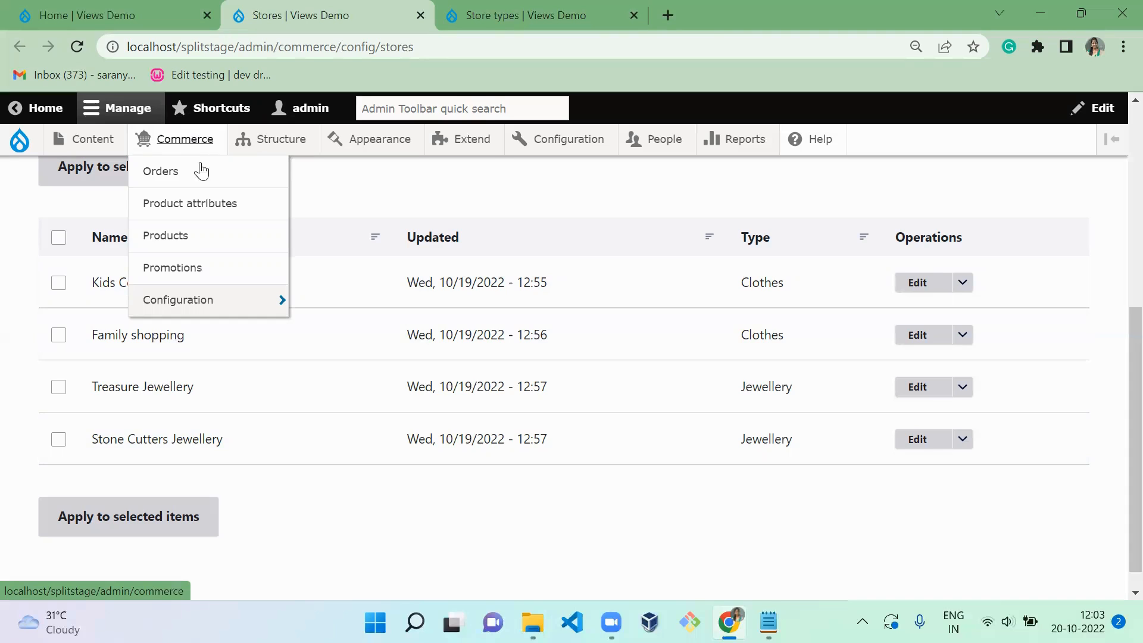
{"action": "mouse_move", "coordinate": [204, 302]}
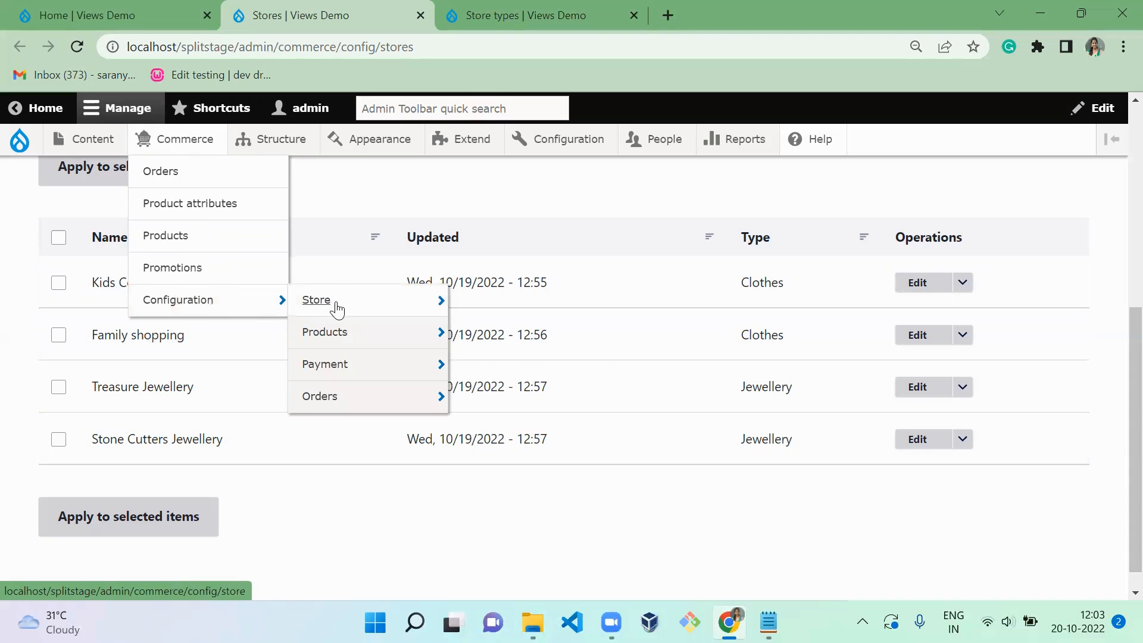
{"action": "mouse_move", "coordinate": [350, 327]}
{"action": "left_click", "coordinate": [469, 331]}
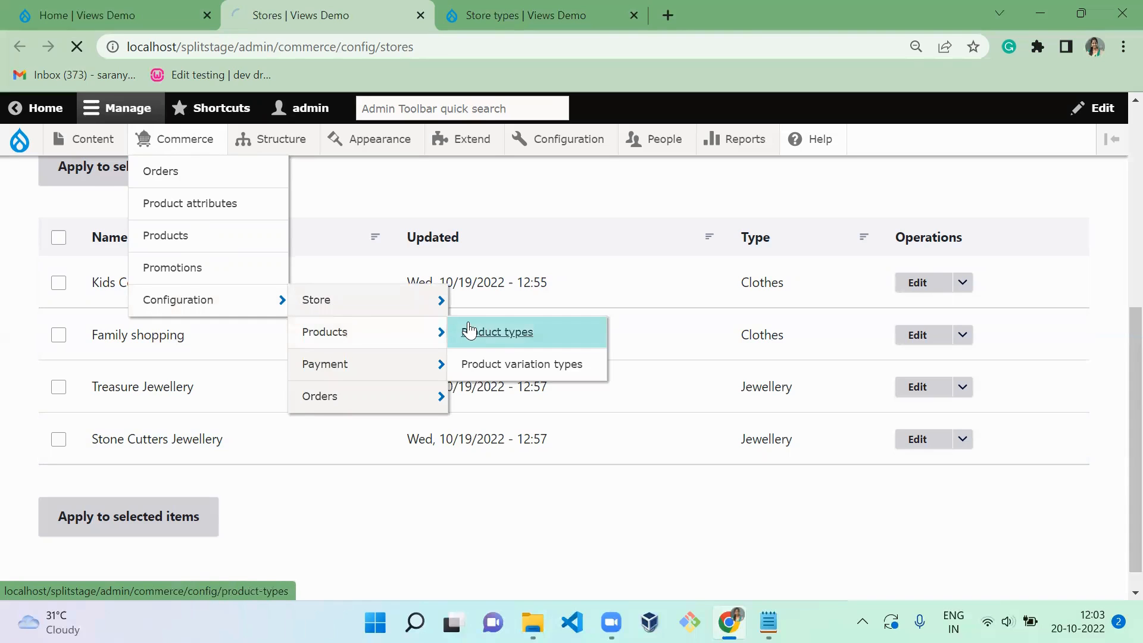
{"action": "left_click", "coordinate": [178, 297]}
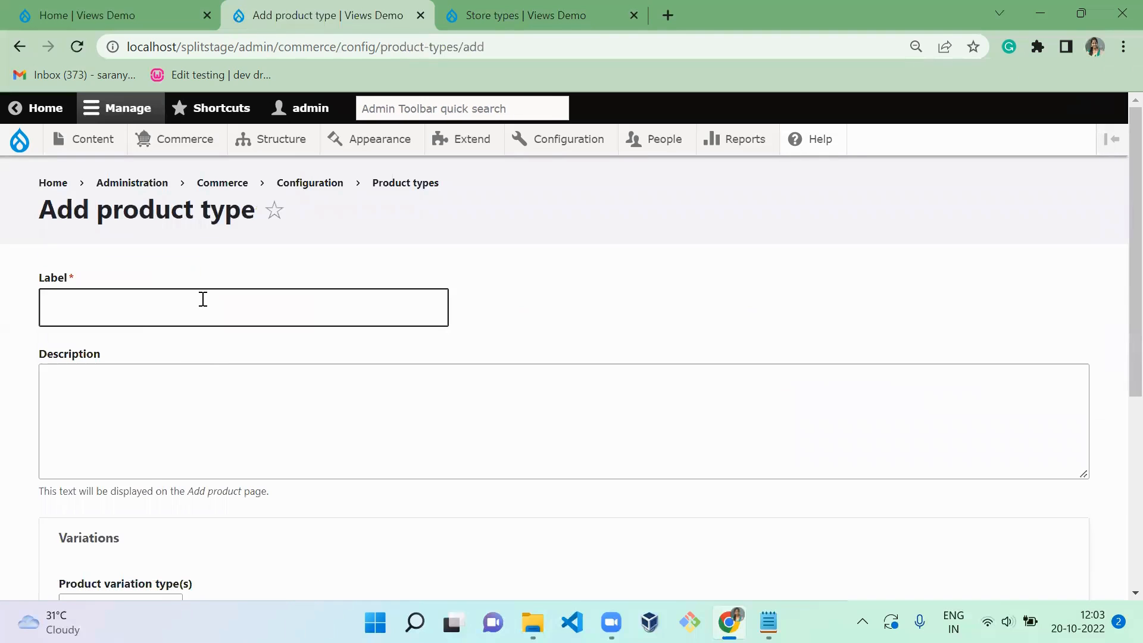
- Enter Clothes as both the label and the description of the new product type
{"action": "left_click", "coordinate": [202, 298]}
{"action": "type", "text": "Clothes"}
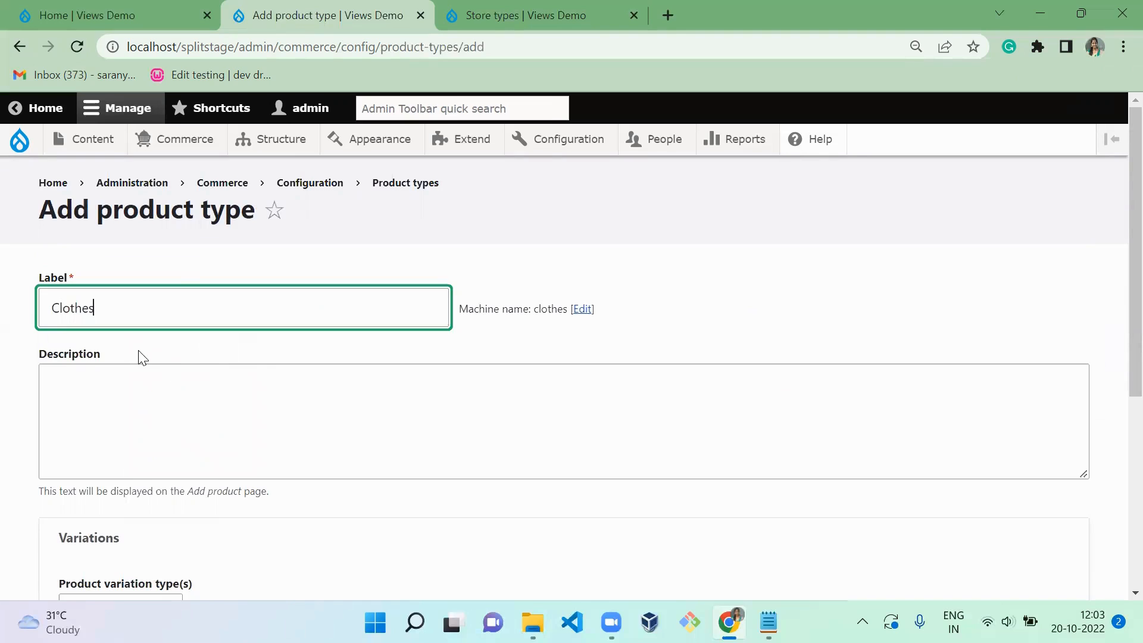
{"action": "key", "text": "ctrl+a"}
{"action": "key", "text": "ctrl+c"}
{"action": "left_click", "coordinate": [93, 411]}
{"action": "key", "text": "ctrl+v"}
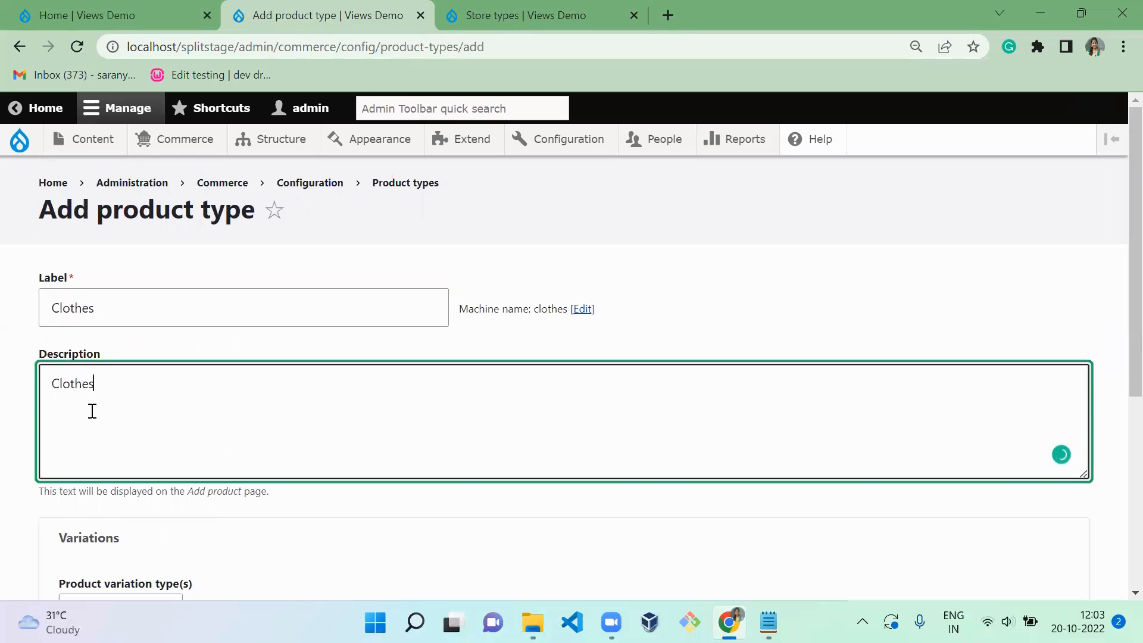
- Keep Create new as the product variation type and save the Clothes product type
{"action": "scroll", "coordinate": [1115, 224], "scroll_direction": "down", "scroll_amount": 2}
{"action": "scroll", "coordinate": [1116, 357], "scroll_direction": "down", "scroll_amount": 3}
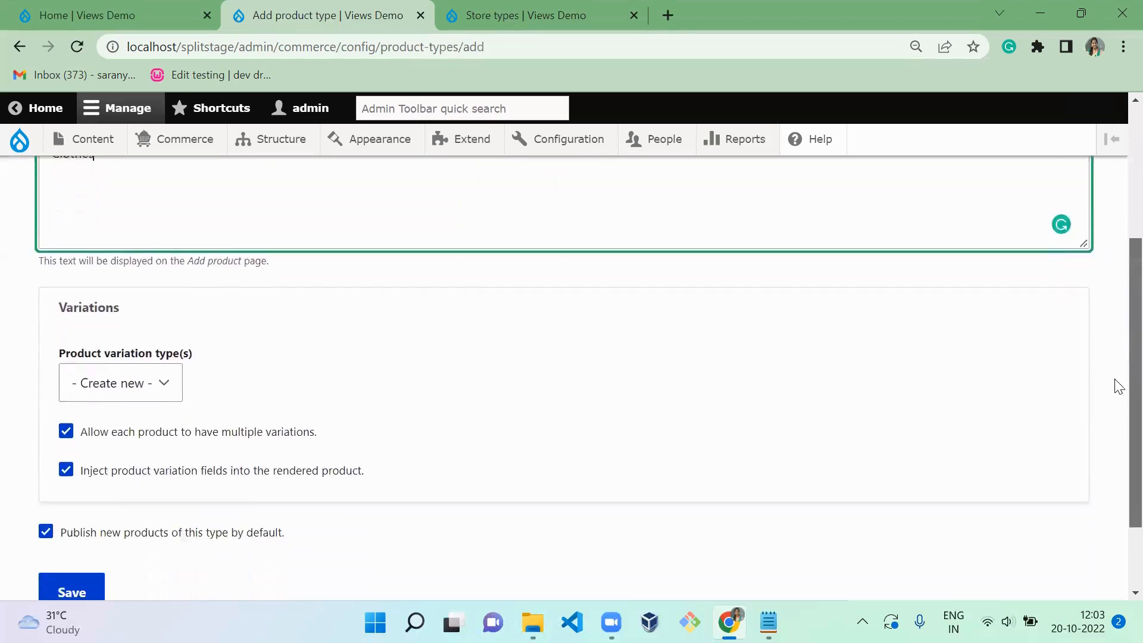
{"action": "left_click", "coordinate": [74, 272]}
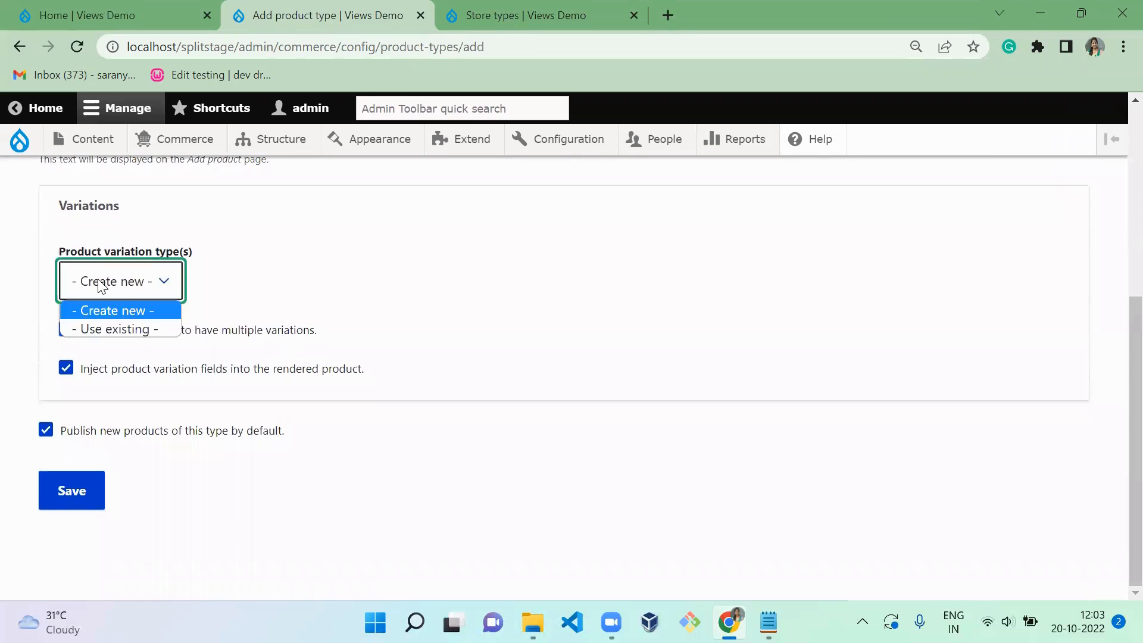
{"action": "left_click", "coordinate": [283, 264]}
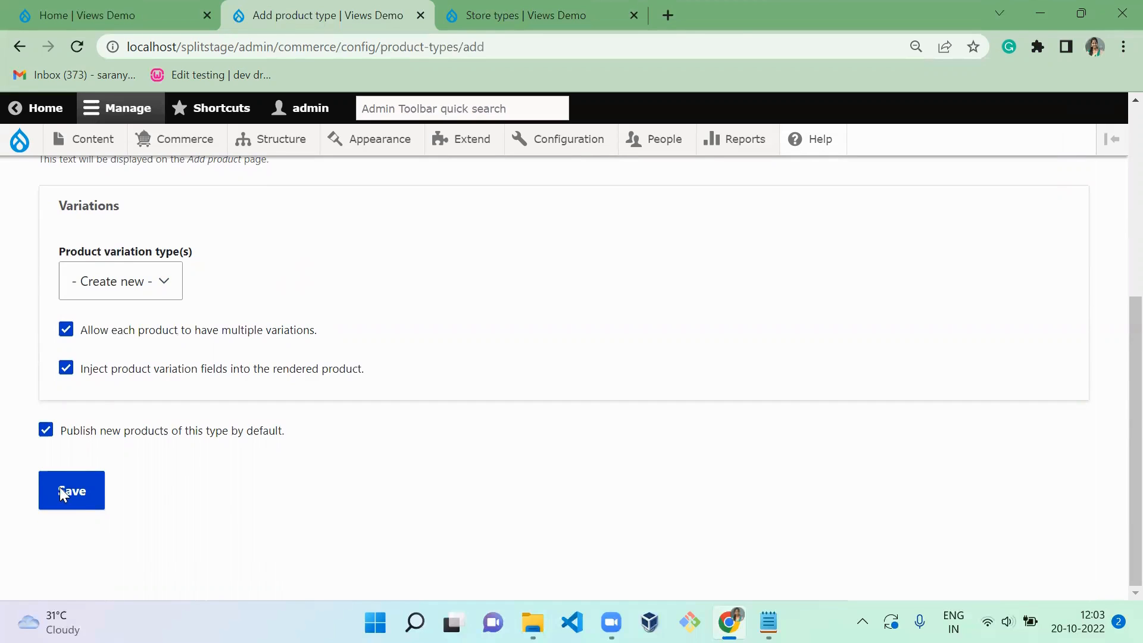
{"action": "left_click", "coordinate": [77, 505]}
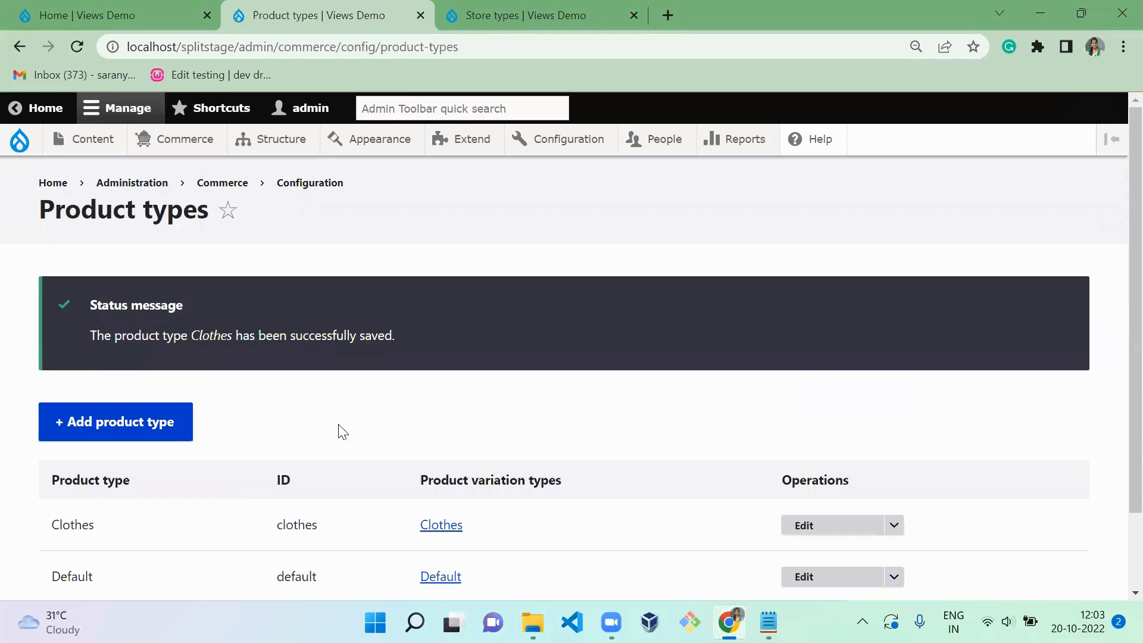
- Open field management for the Clothes product type and start adding a field
{"action": "scroll", "coordinate": [1120, 281], "scroll_direction": "down", "scroll_amount": 2}
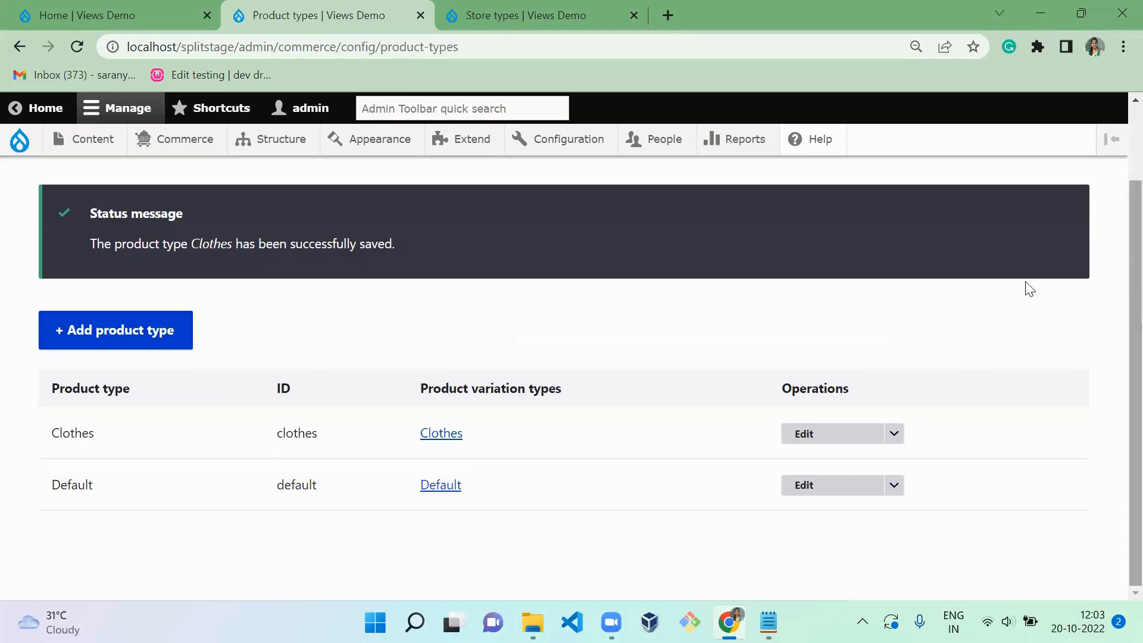
{"action": "left_click", "coordinate": [895, 436]}
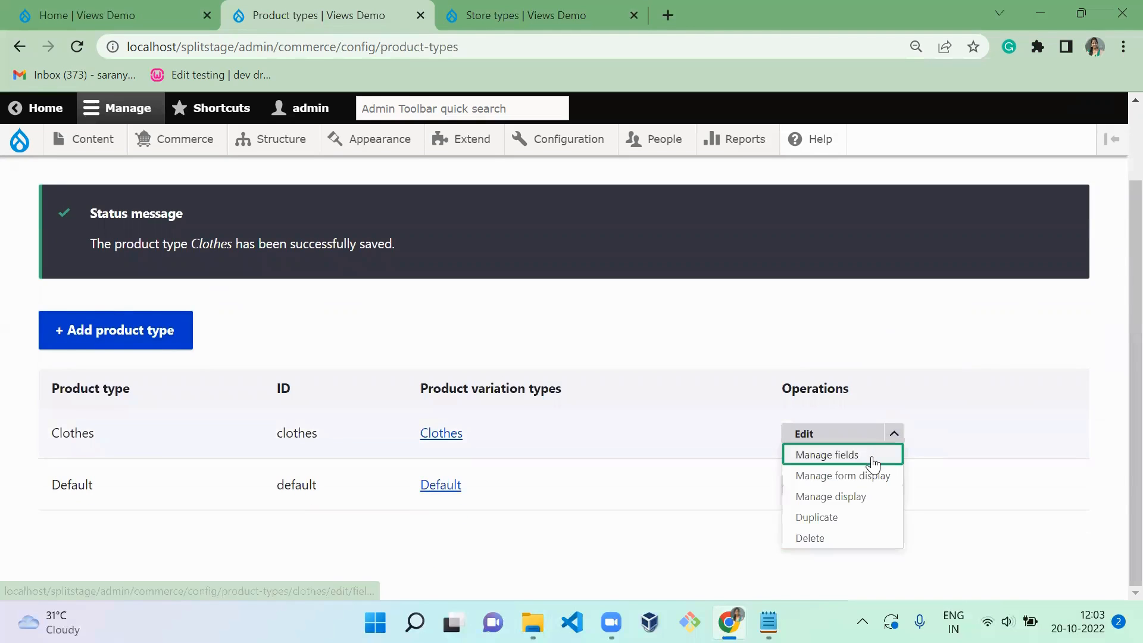
{"action": "left_click", "coordinate": [871, 459]}
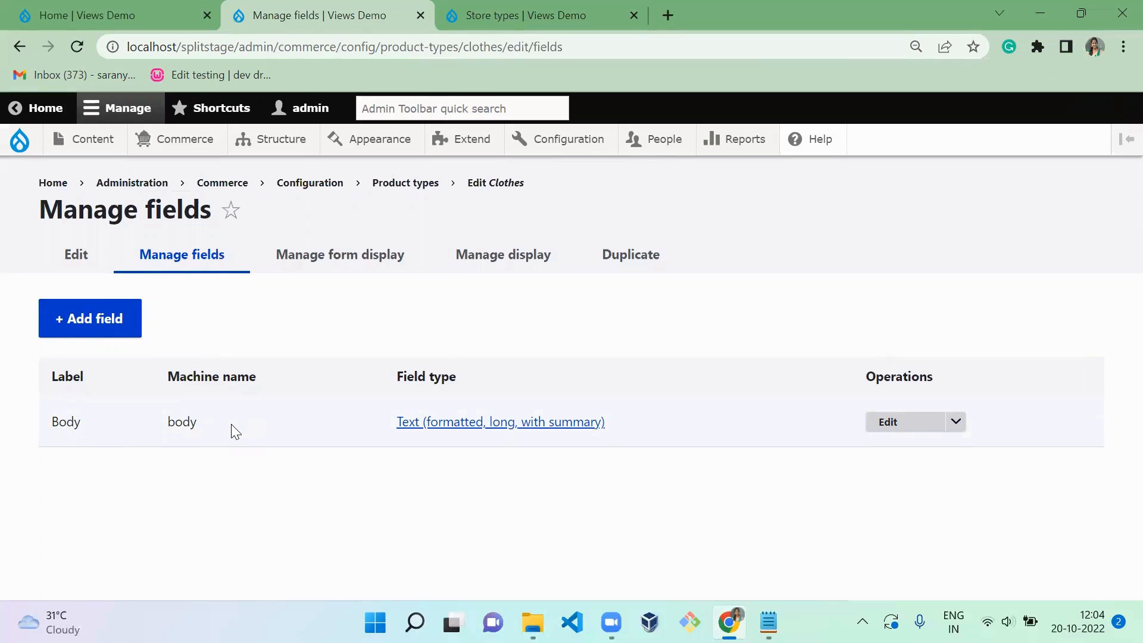
{"action": "left_click", "coordinate": [112, 334]}
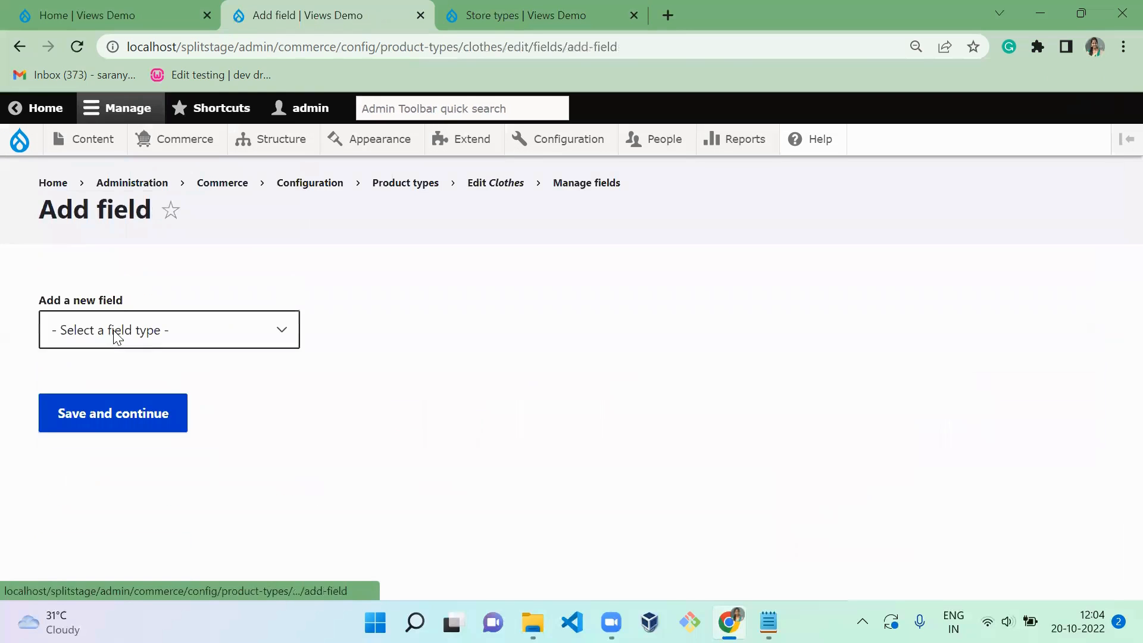
- Choose List (text) as the type of the new field
{"action": "left_click", "coordinate": [208, 331]}
{"action": "key", "text": "Down"}
{"action": "key", "text": "Down"}
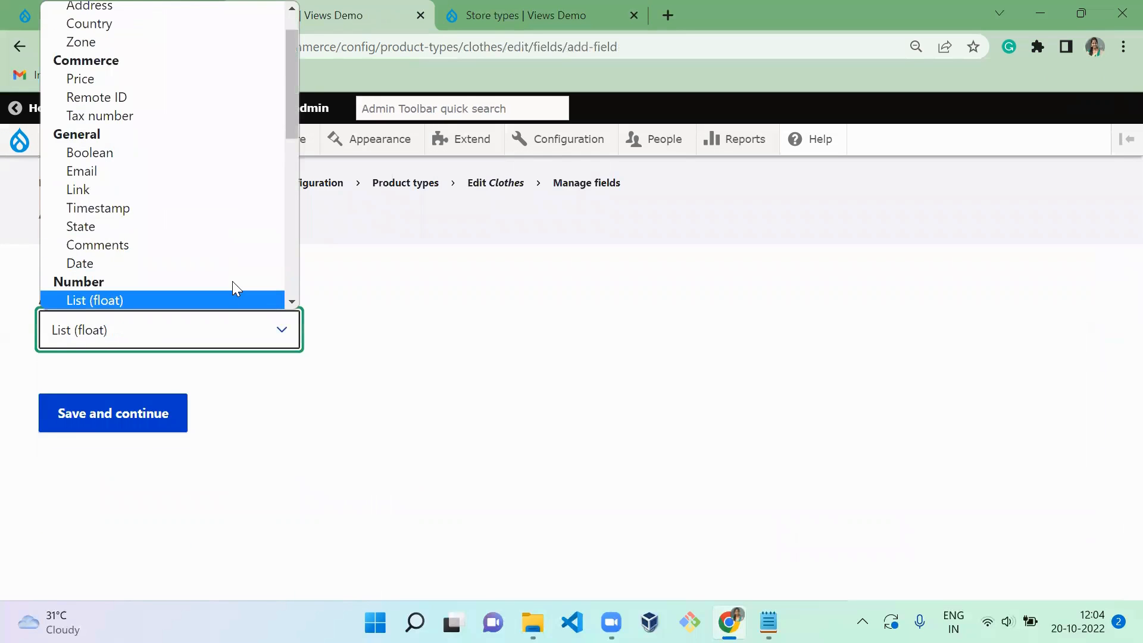
{"action": "key", "text": "Down"}
{"action": "key", "text": "Down"}
{"action": "key", "text": "Down"}
{"action": "key", "text": "Down"}
{"action": "key", "text": "Down"}
{"action": "key", "text": "Down"}
{"action": "key", "text": "Down"}
{"action": "key", "text": "Down"}
{"action": "key", "text": "Down"}
{"action": "key", "text": "Down"}
{"action": "key", "text": "Down"}
{"action": "key", "text": "Down"}
{"action": "key", "text": "Down"}
{"action": "key", "text": "Down"}
{"action": "key", "text": "Down"}
{"action": "key", "text": "Down"}
{"action": "key", "text": "Down"}
{"action": "key", "text": "Down"}
{"action": "key", "text": "Down"}
{"action": "key", "text": "Down"}
{"action": "key", "text": "Down"}
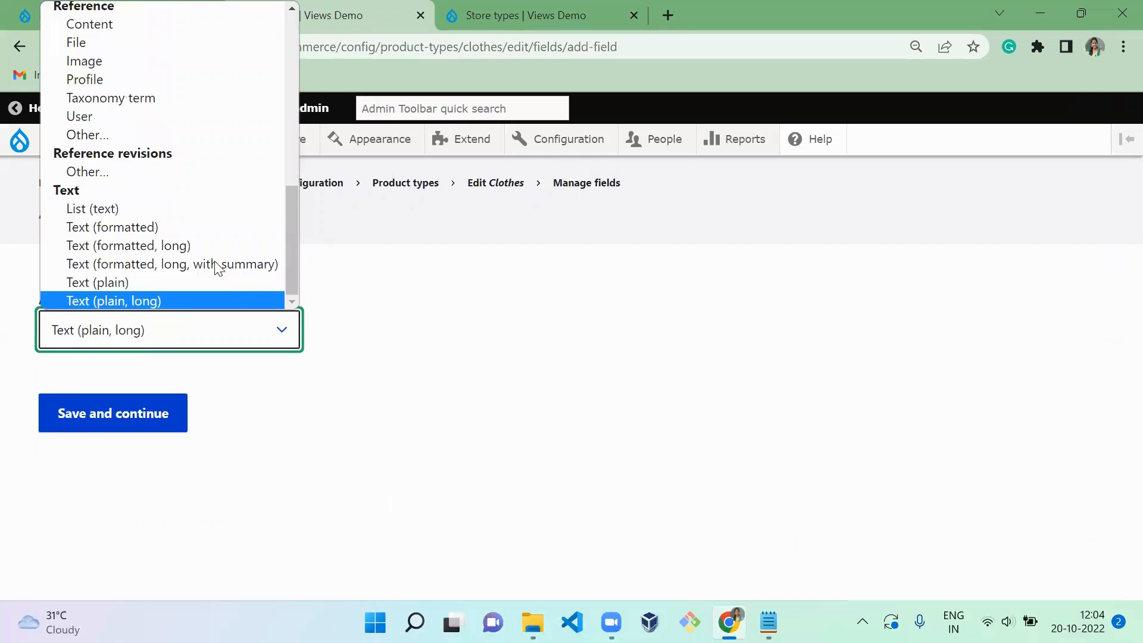
{"action": "left_click", "coordinate": [94, 203]}
- Label the new field Fabric and continue to its field settings
{"action": "left_click", "coordinate": [91, 440]}
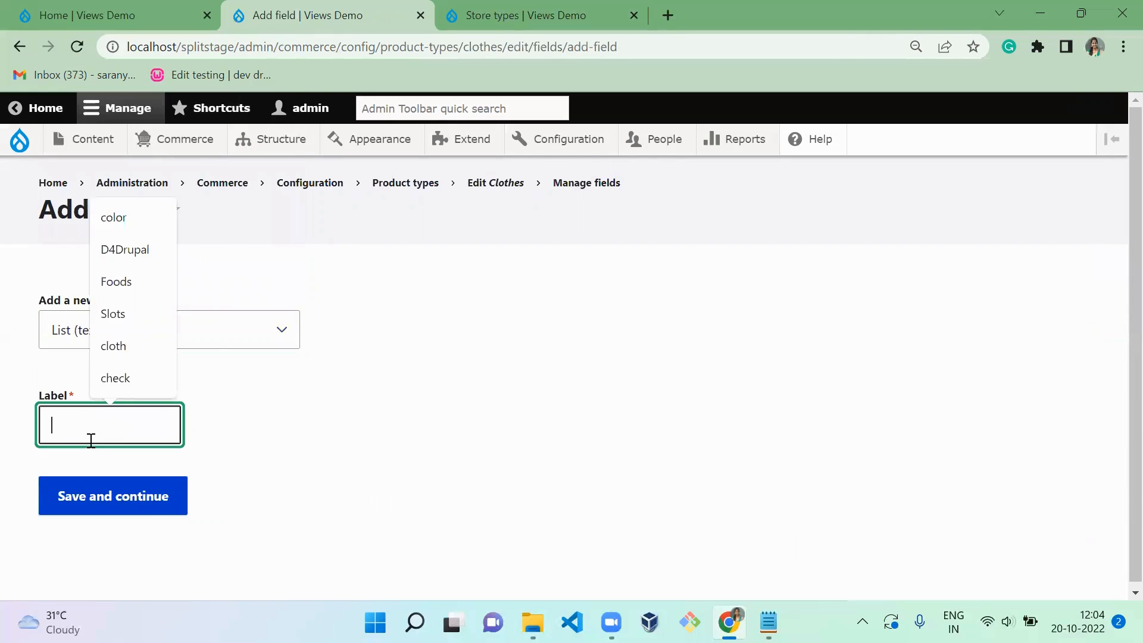
{"action": "type", "text": "Fabric"}
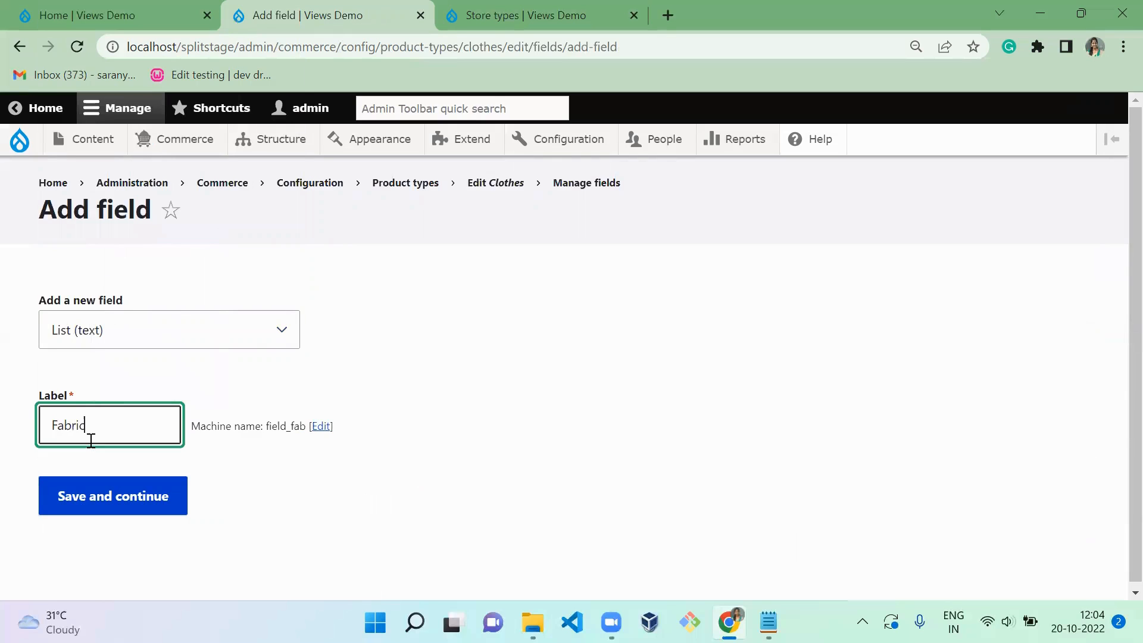
{"action": "left_click", "coordinate": [137, 530]}
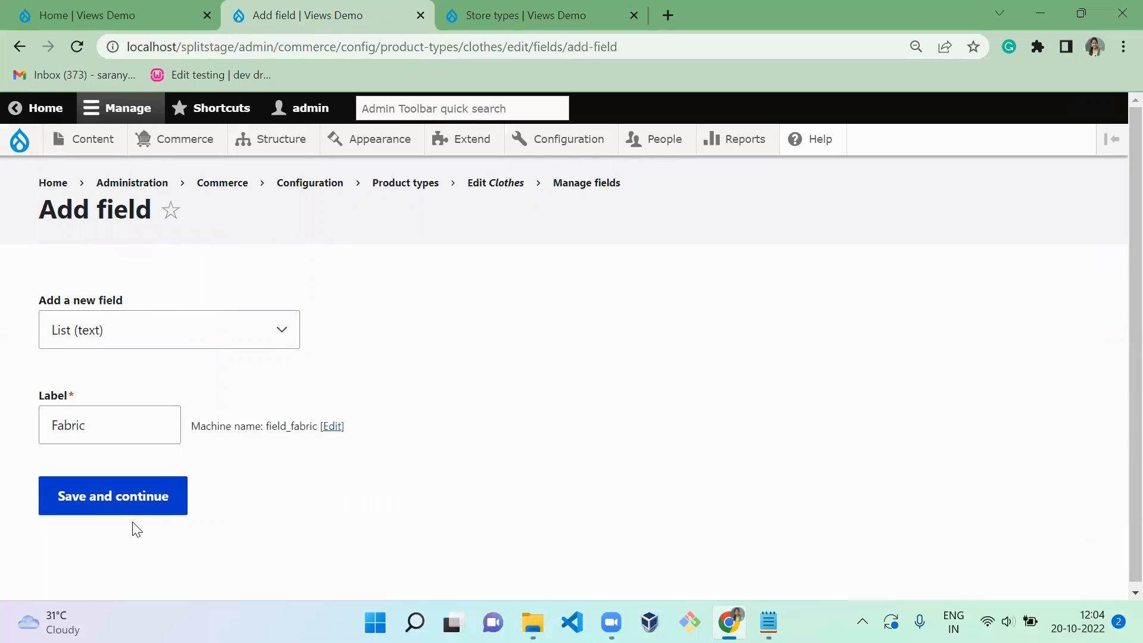
{"action": "left_click", "coordinate": [72, 486]}
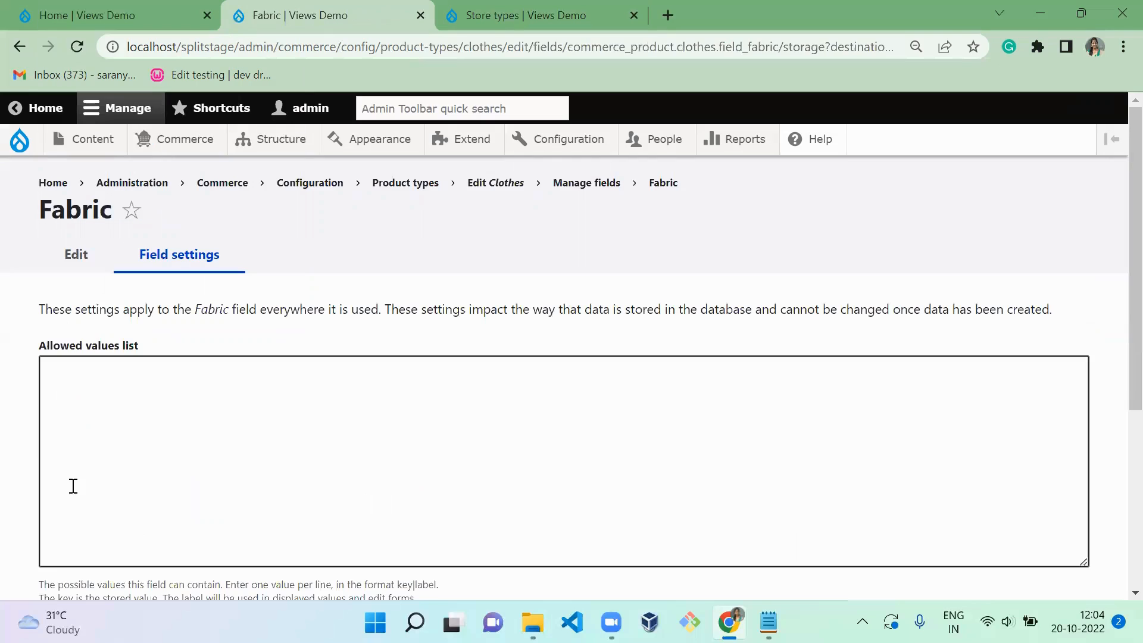
- Enter silk|Silk and cotton|Cotton on separate lines in the Fabric field's allowed values list
{"action": "left_click", "coordinate": [106, 469]}
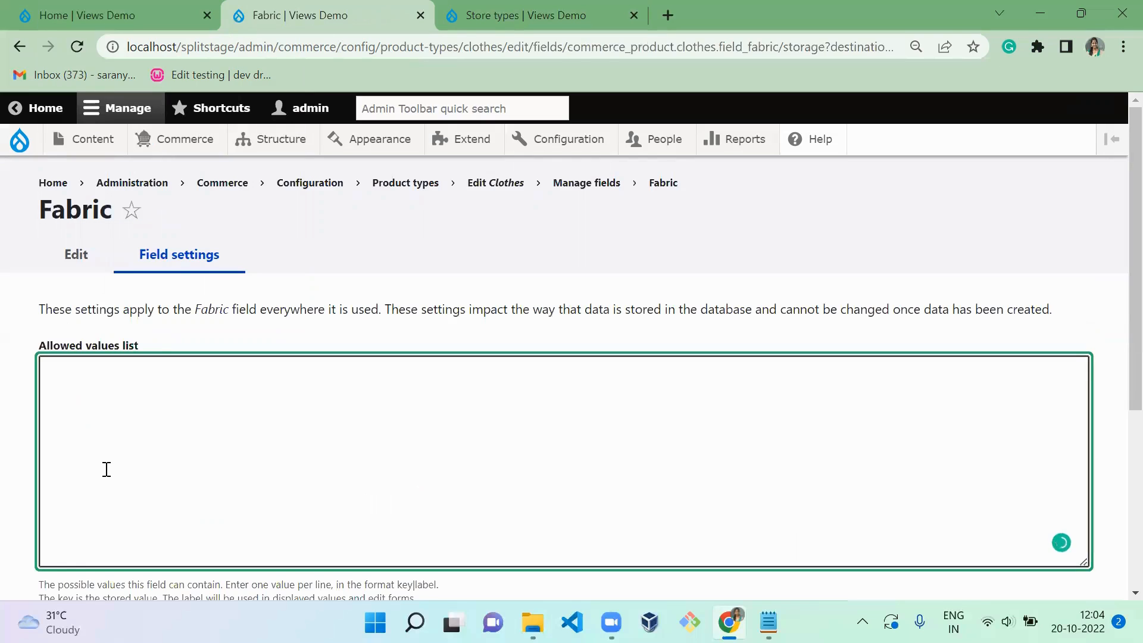
{"action": "type", "text": "silk|Silk"}
{"action": "key", "text": "Return"}
{"action": "type", "text": "cotton"}
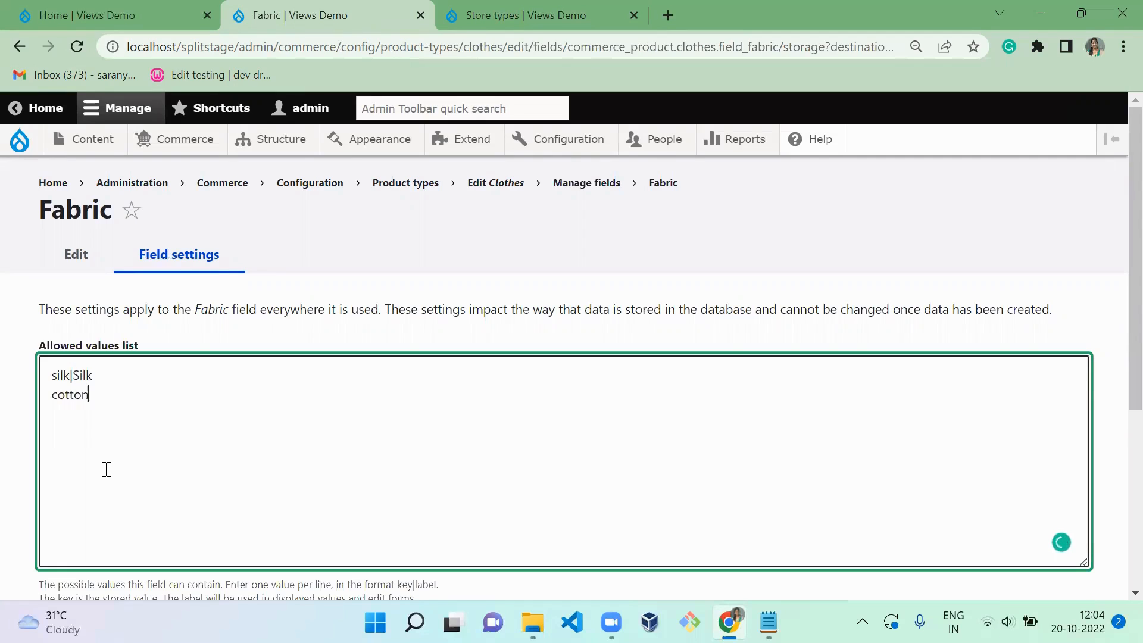
{"action": "type", "text": "|Cotton"}
- Add rayon|Rayon and synthetic|Synthetic to the allowed values list and save the Fabric field settings
{"action": "key", "text": "Return"}
{"action": "type", "text": "ry"}
{"action": "key", "text": "BackSpace"}
{"action": "type", "text": "ayon}"}
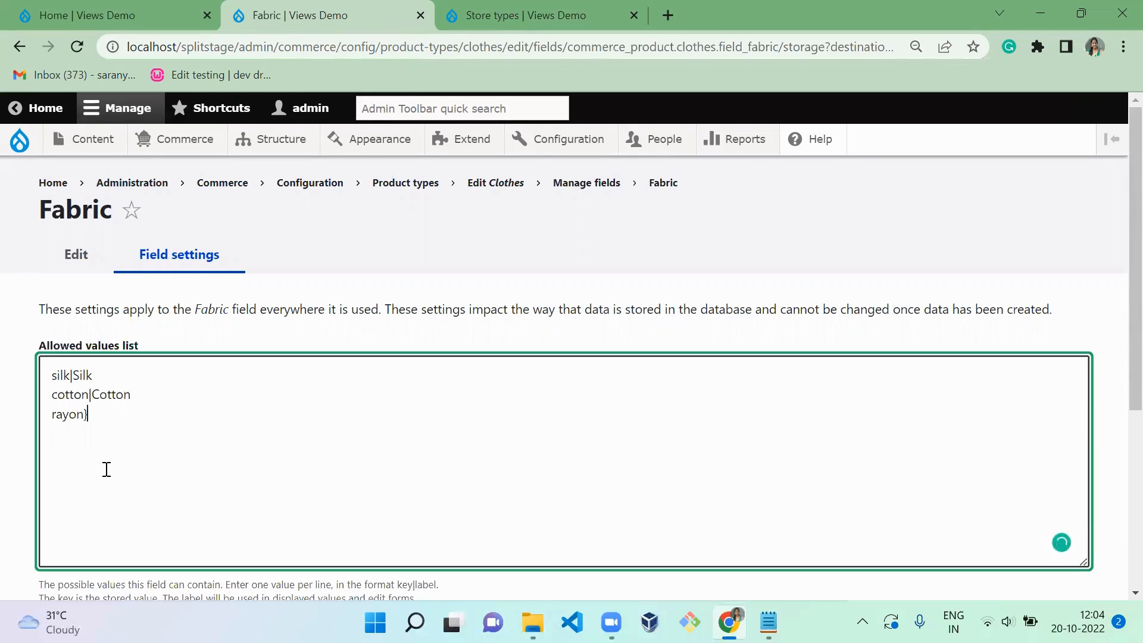
{"action": "key", "text": "BackSpace"}
{"action": "type", "text": "|Rayon"}
{"action": "key", "text": "Return"}
{"action": "type", "text": "synthetic|"}
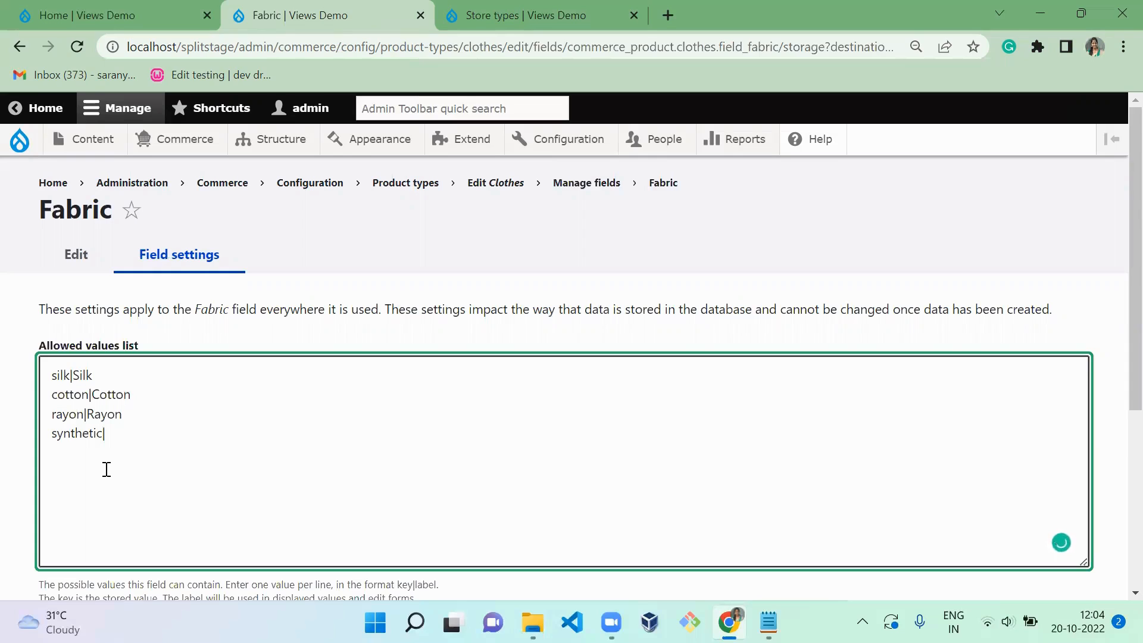
{"action": "type", "text": "Synthetic"}
{"action": "scroll", "coordinate": [1115, 370], "scroll_direction": "down", "scroll_amount": 5}
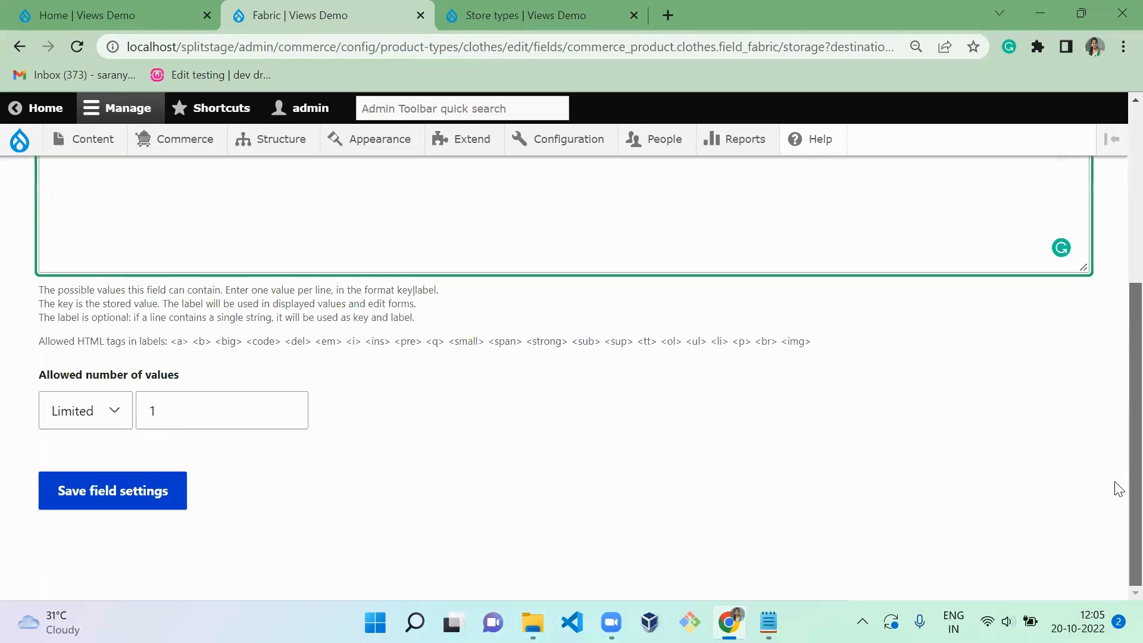
{"action": "left_click", "coordinate": [147, 507]}
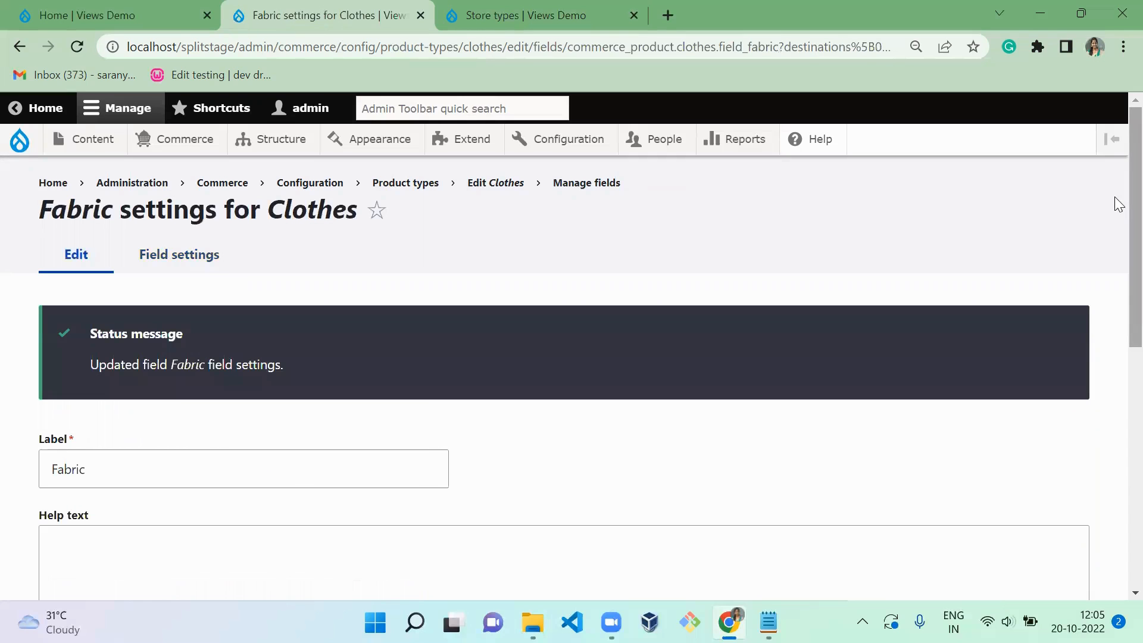
- Make Fabric a required field for the Clothes product type and save its settings
{"action": "scroll", "coordinate": [1117, 298], "scroll_direction": "down", "scroll_amount": 10}
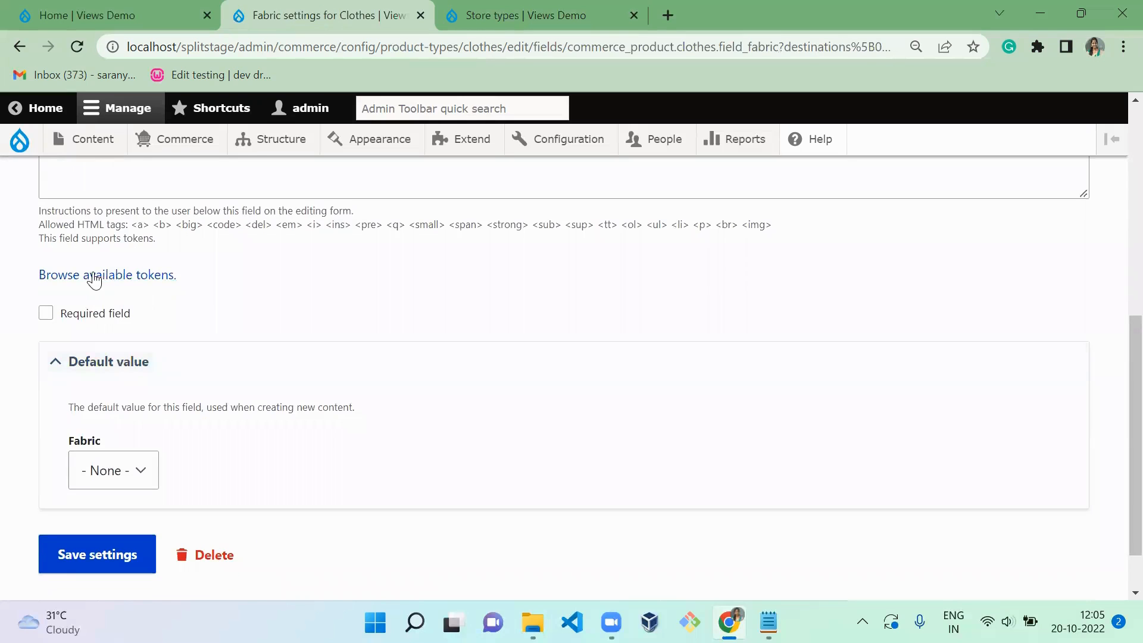
{"action": "left_click", "coordinate": [120, 313]}
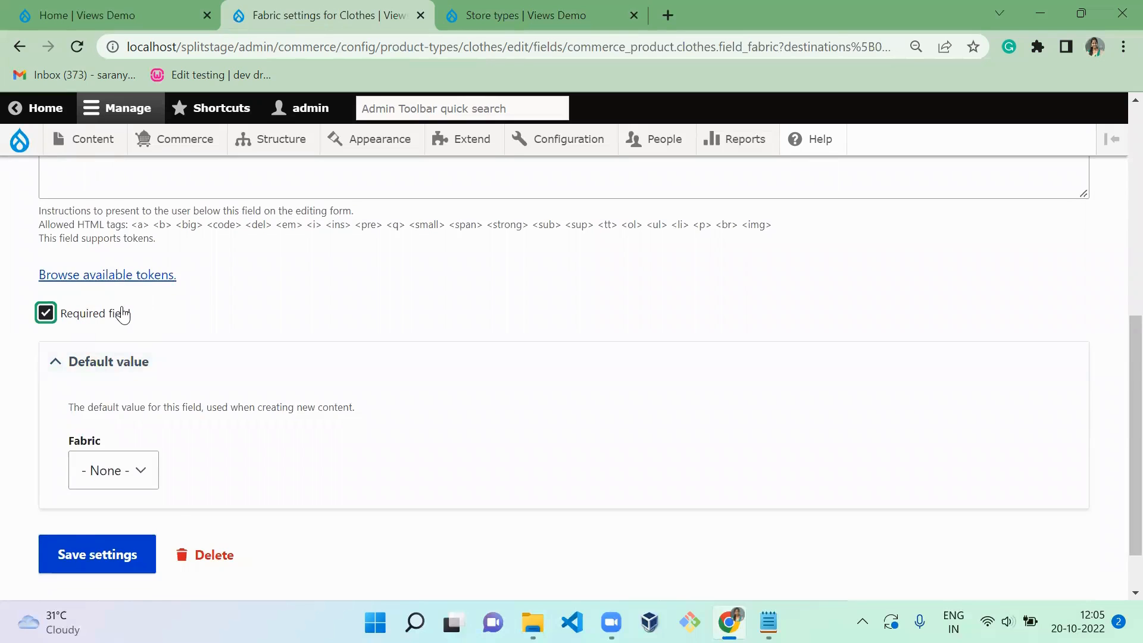
{"action": "left_click", "coordinate": [91, 553]}
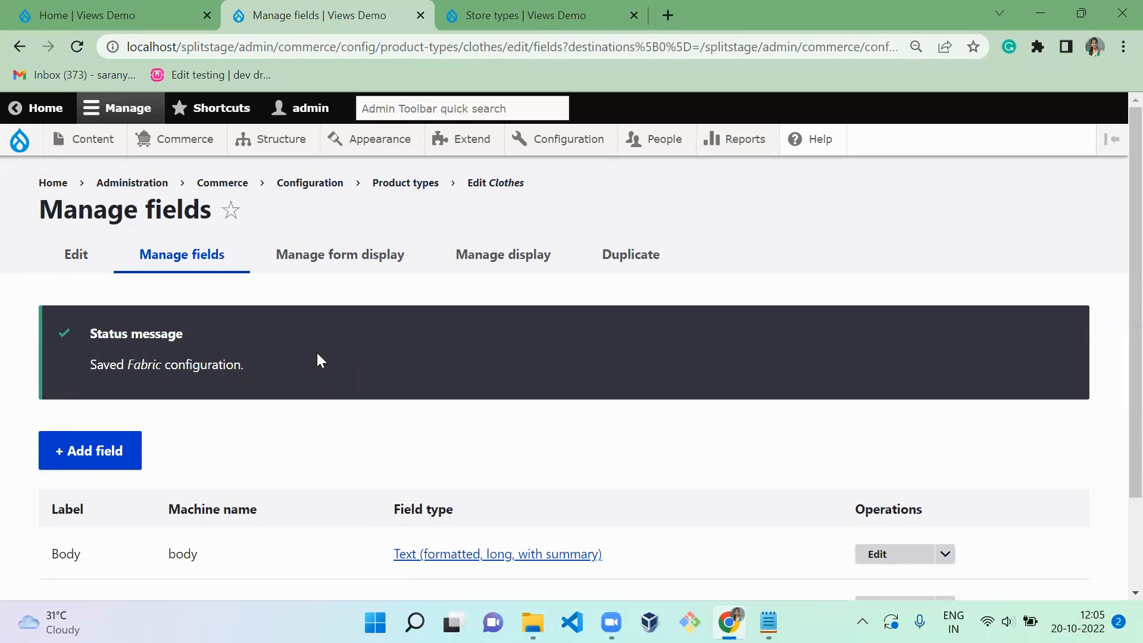
- Start a new Commerce product type and label it Jewellery
{"action": "mouse_move", "coordinate": [190, 150]}
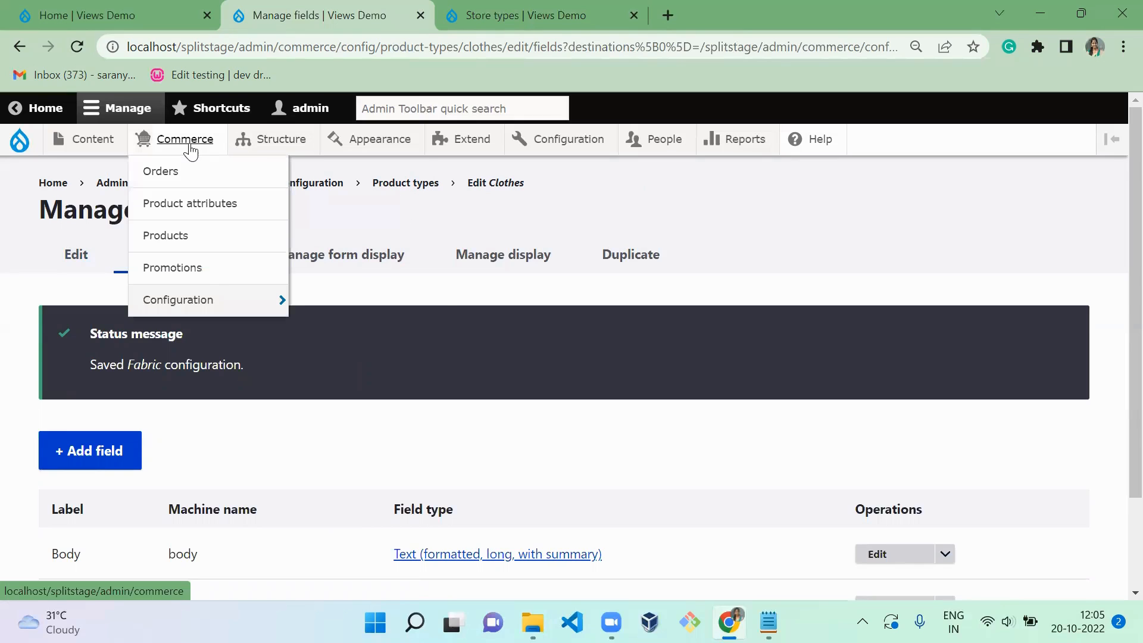
{"action": "mouse_move", "coordinate": [216, 305]}
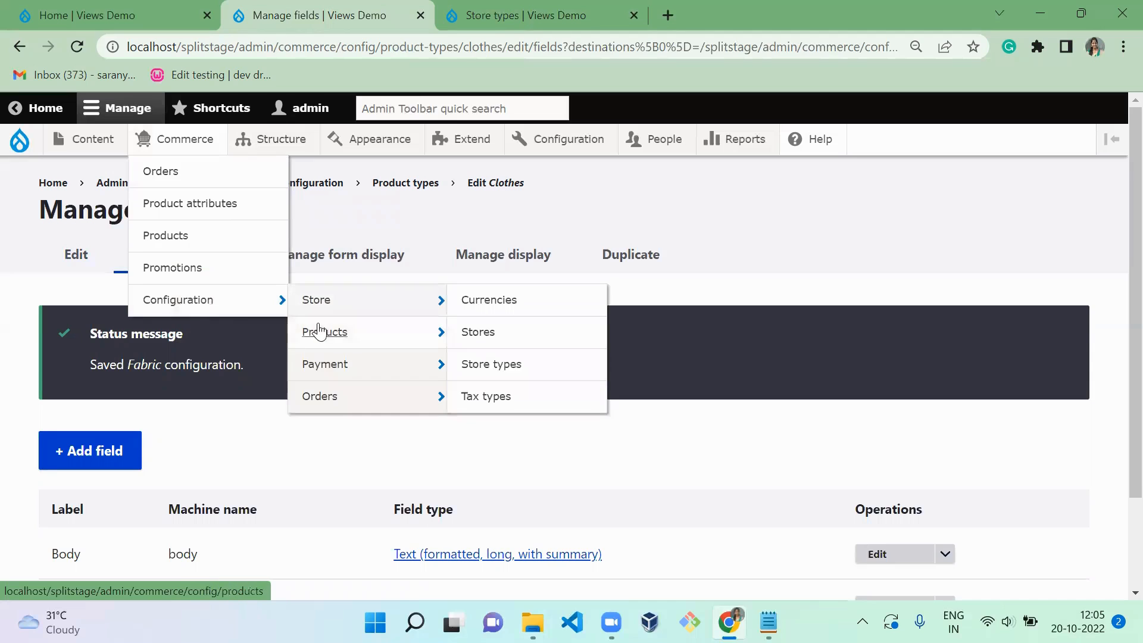
{"action": "mouse_move", "coordinate": [327, 332]}
{"action": "left_click", "coordinate": [465, 333]}
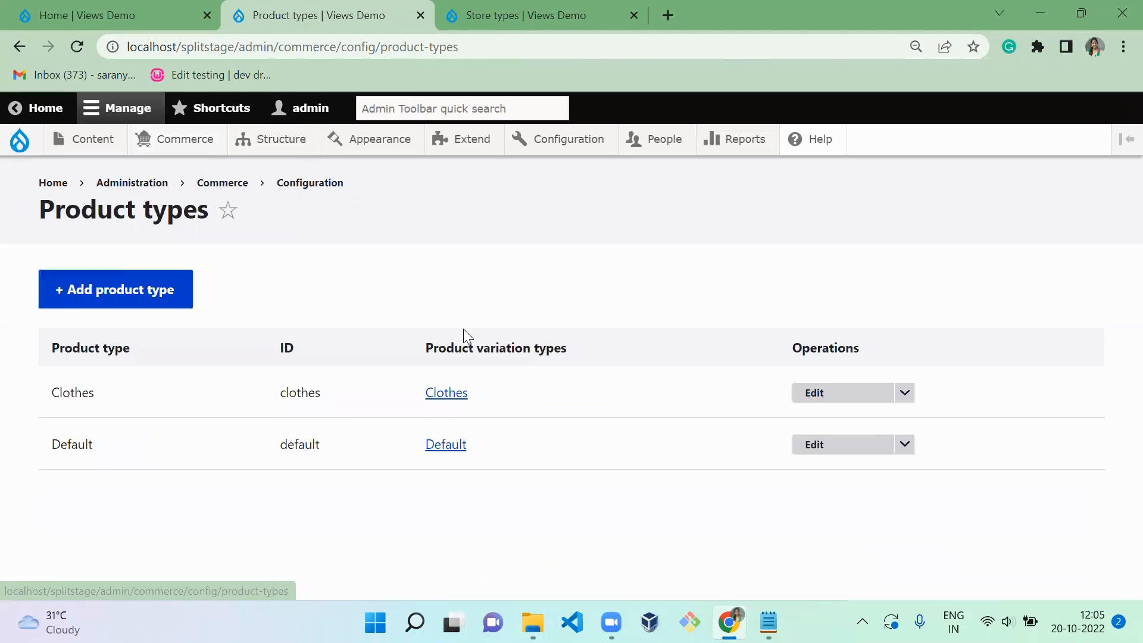
{"action": "left_click", "coordinate": [127, 292]}
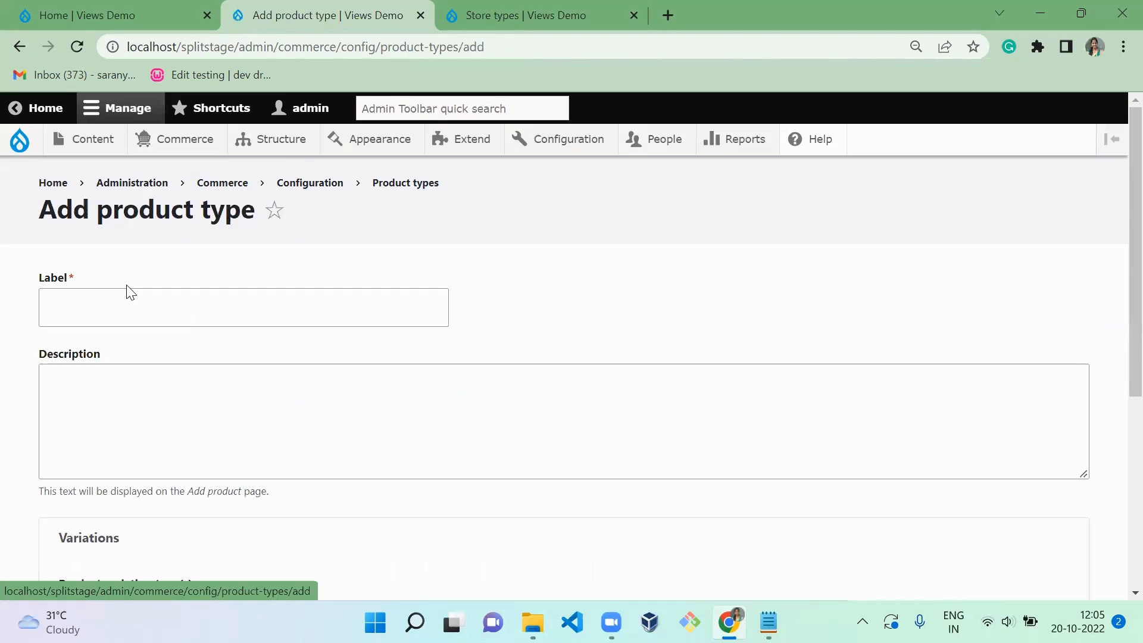
{"action": "left_click", "coordinate": [153, 288]}
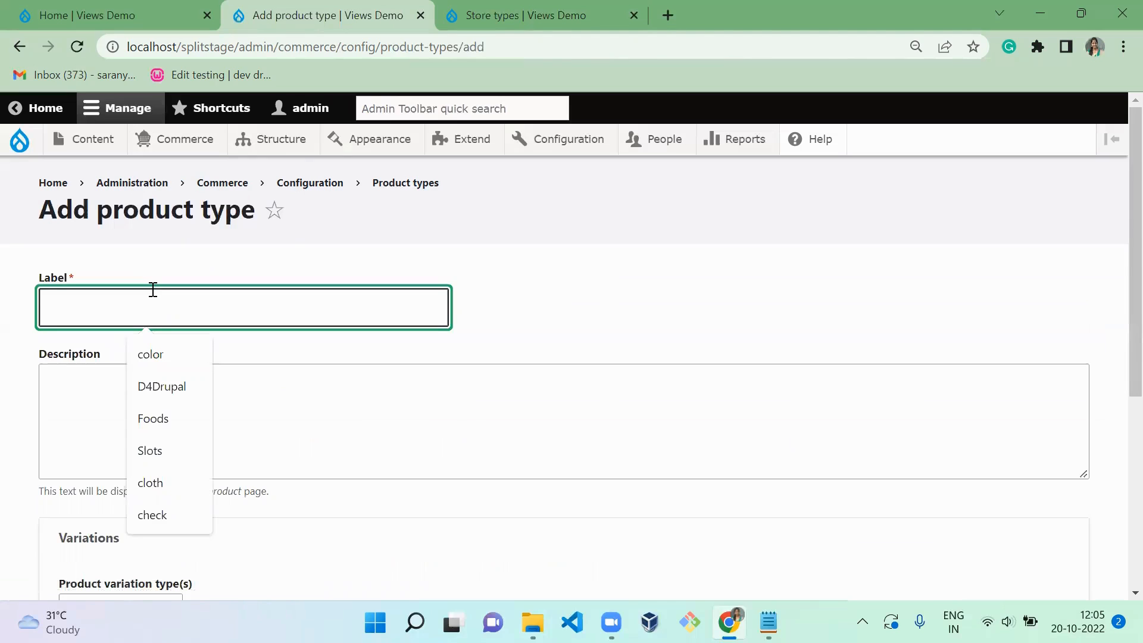
{"action": "type", "text": "Je"}
{"action": "key", "text": "Down"}
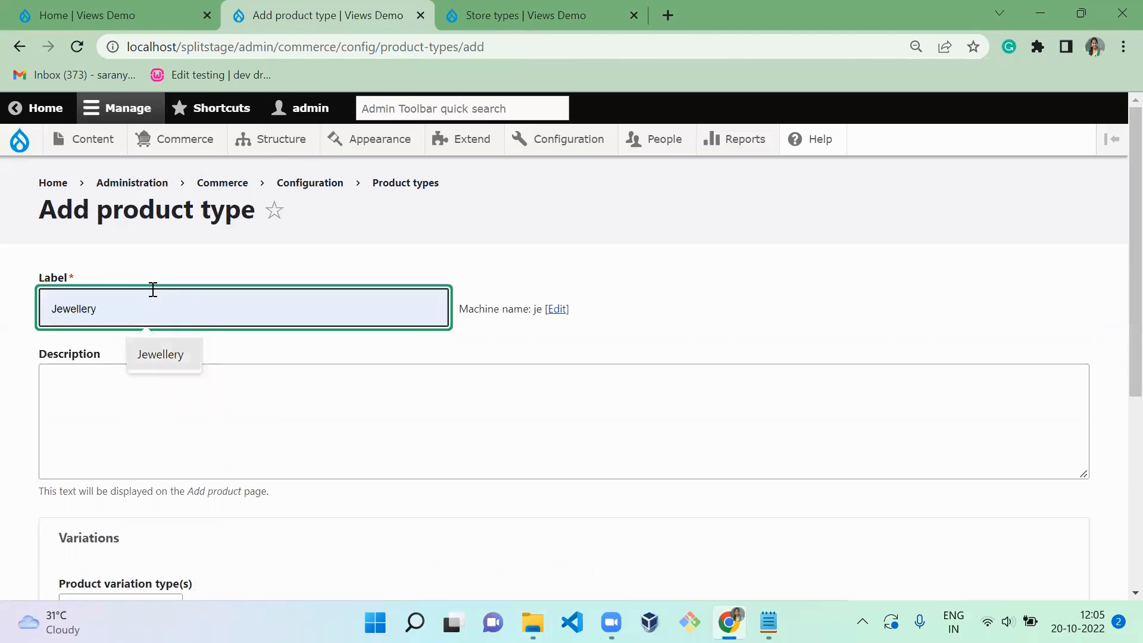
{"action": "key", "text": "Return"}
- Describe the product type as Jewellery, keep Create new for its product variation type, and save it
{"action": "left_click", "coordinate": [127, 493]}
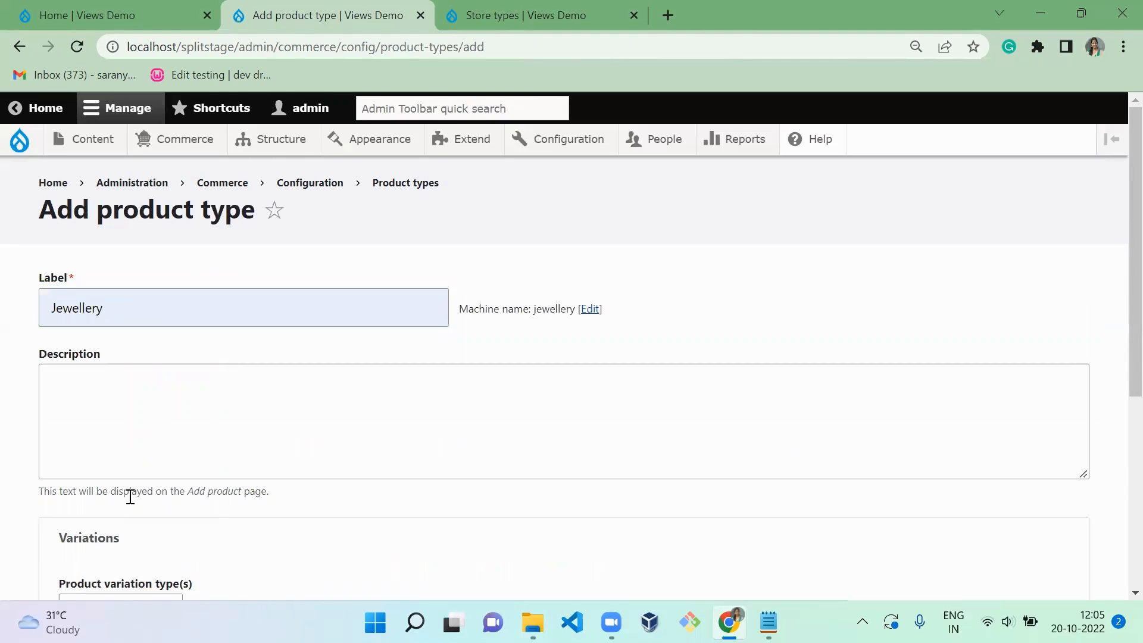
{"action": "left_click", "coordinate": [186, 431]}
{"action": "type", "text": "Jewellery"}
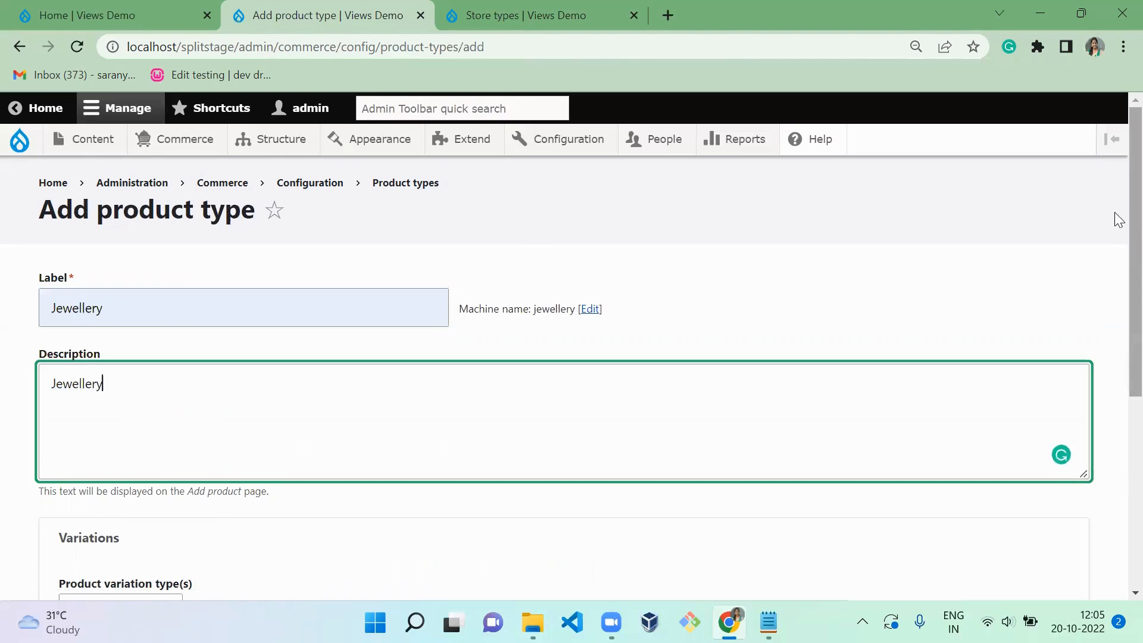
{"action": "scroll", "coordinate": [1114, 214], "scroll_direction": "down", "scroll_amount": 5}
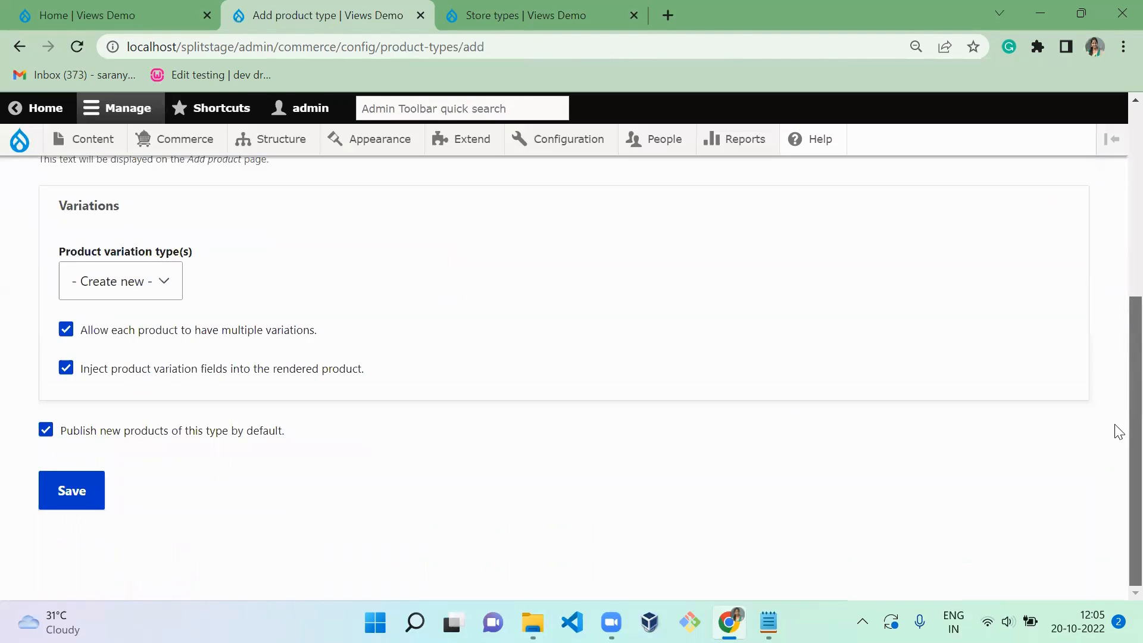
{"action": "left_click", "coordinate": [165, 287]}
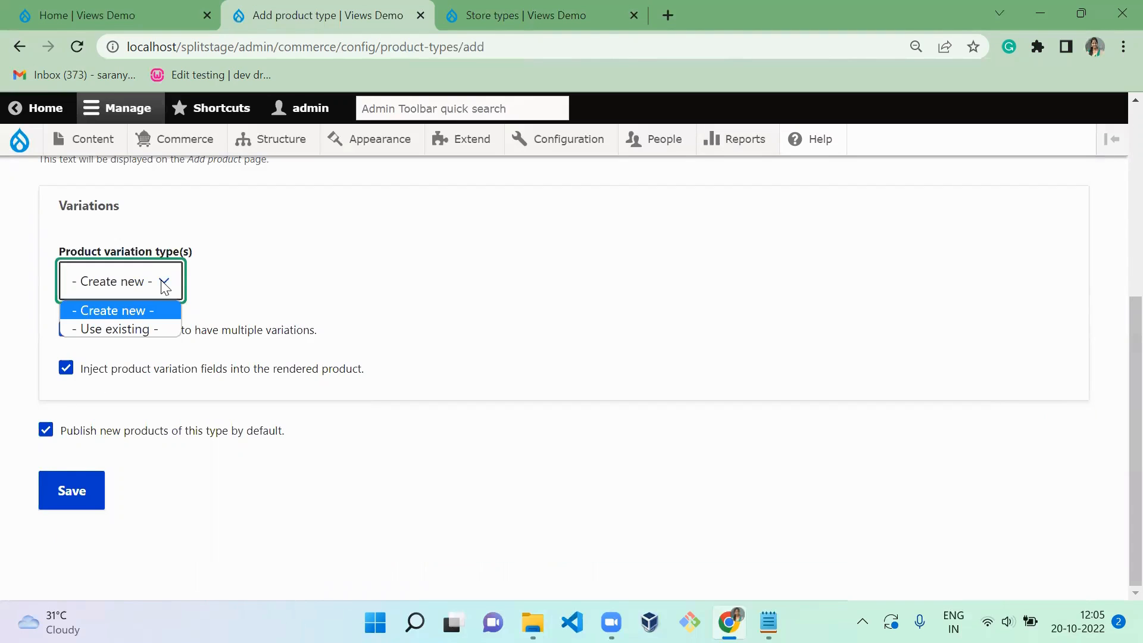
{"action": "left_click", "coordinate": [68, 488]}
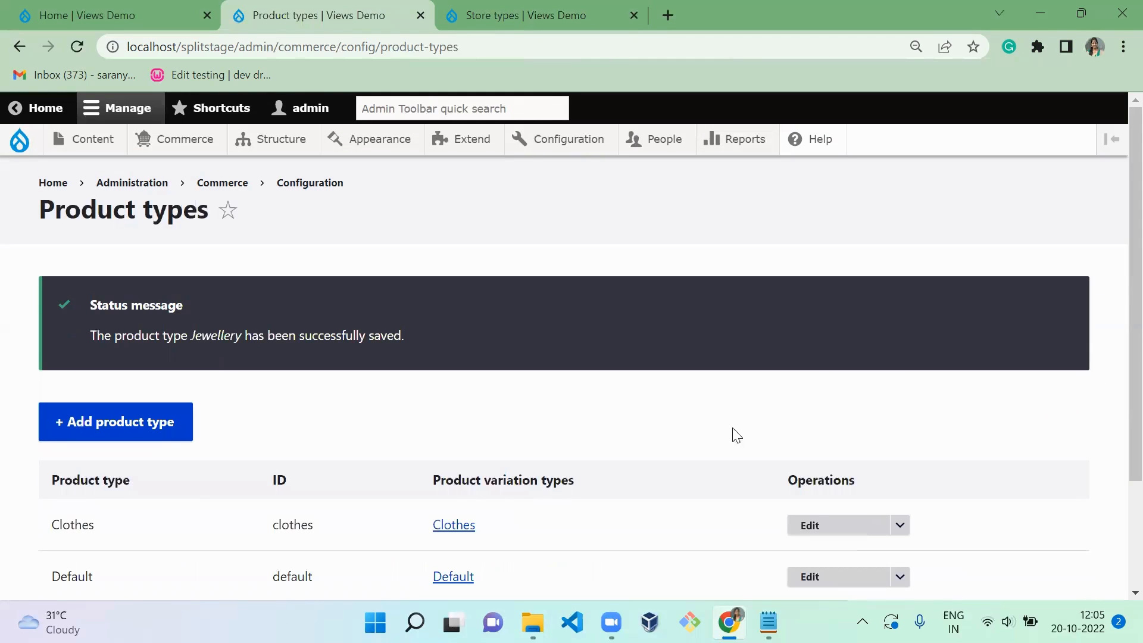
- Start adding a new field of type List (text) to the Jewellery product type
{"action": "scroll", "coordinate": [1115, 178], "scroll_direction": "down", "scroll_amount": 2}
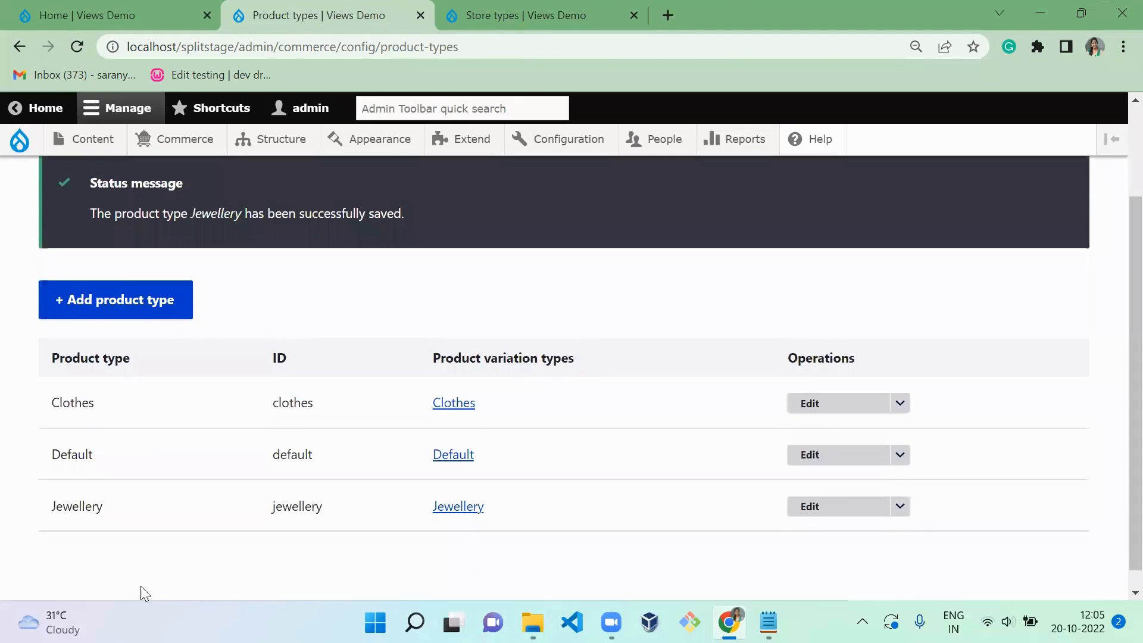
{"action": "left_click", "coordinate": [822, 508]}
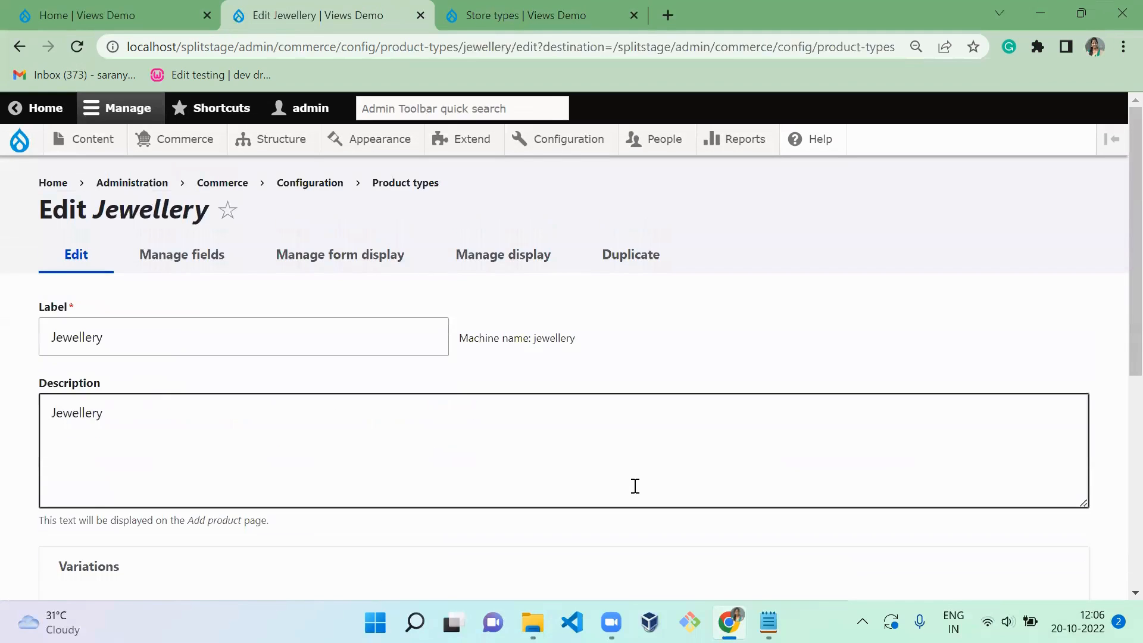
{"action": "left_click", "coordinate": [179, 255]}
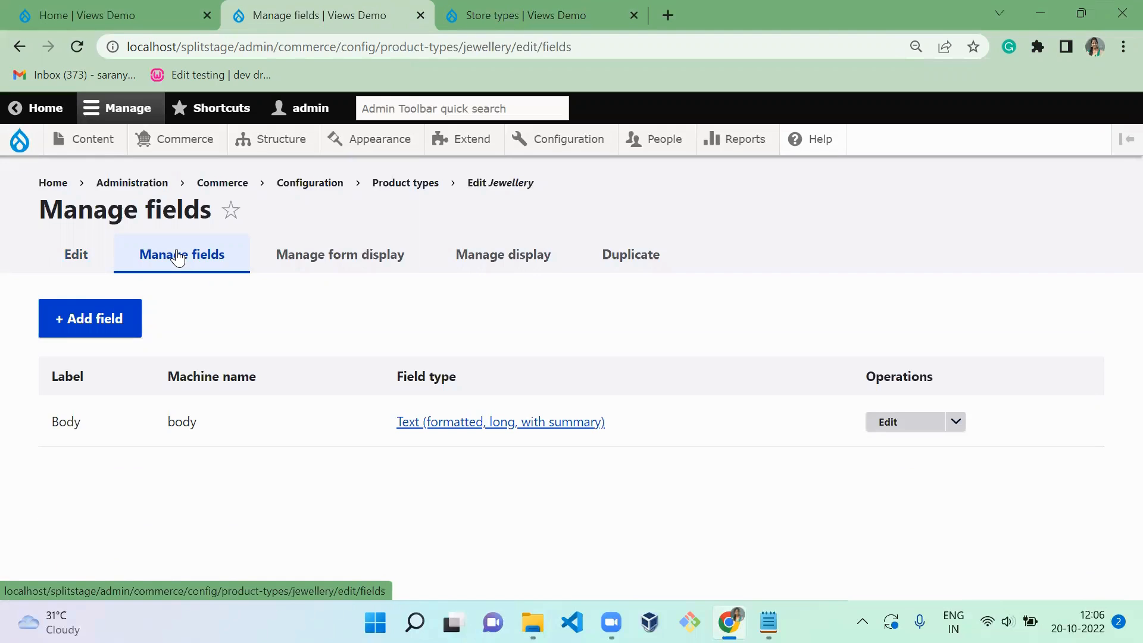
{"action": "left_click", "coordinate": [85, 317]}
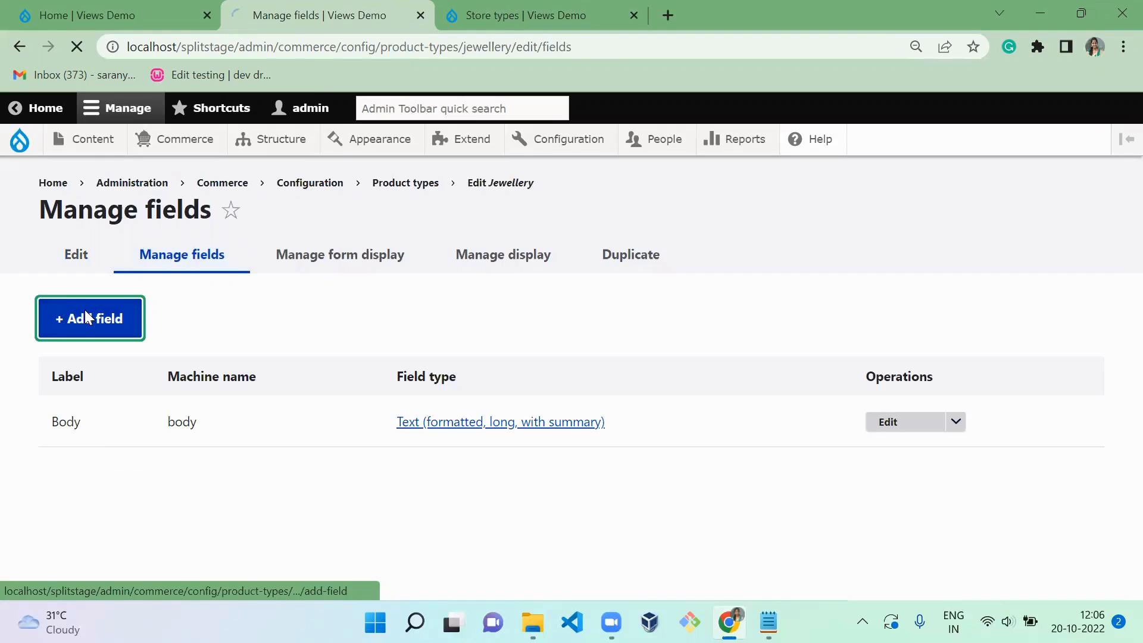
{"action": "left_click", "coordinate": [130, 331]}
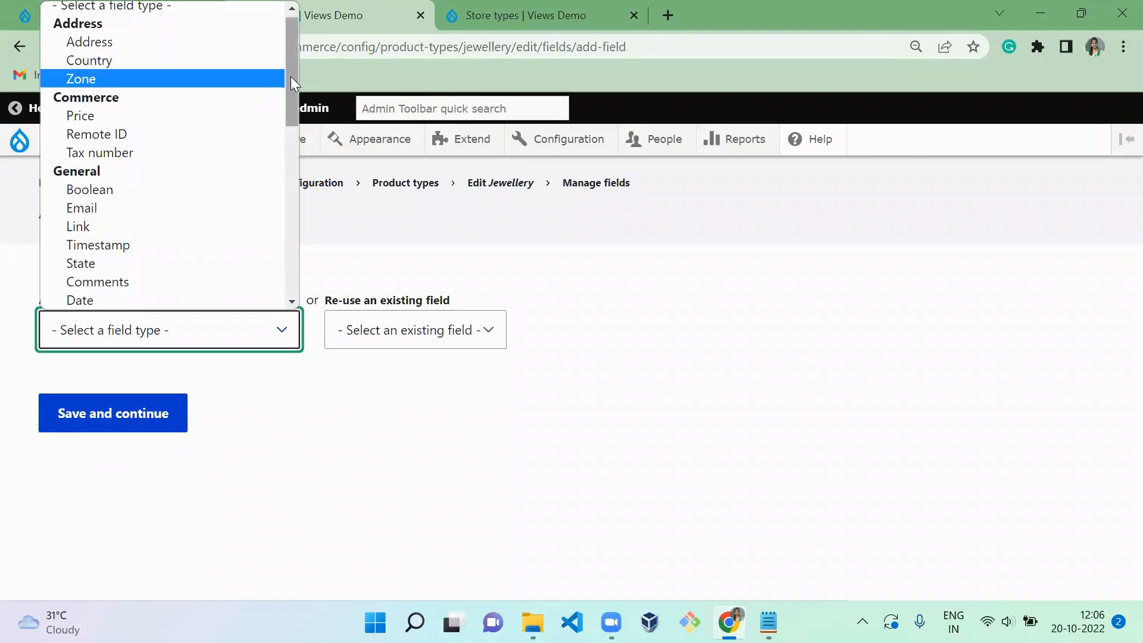
{"action": "left_click_drag", "start_coordinate": [292, 77], "coordinate": [178, 286]}
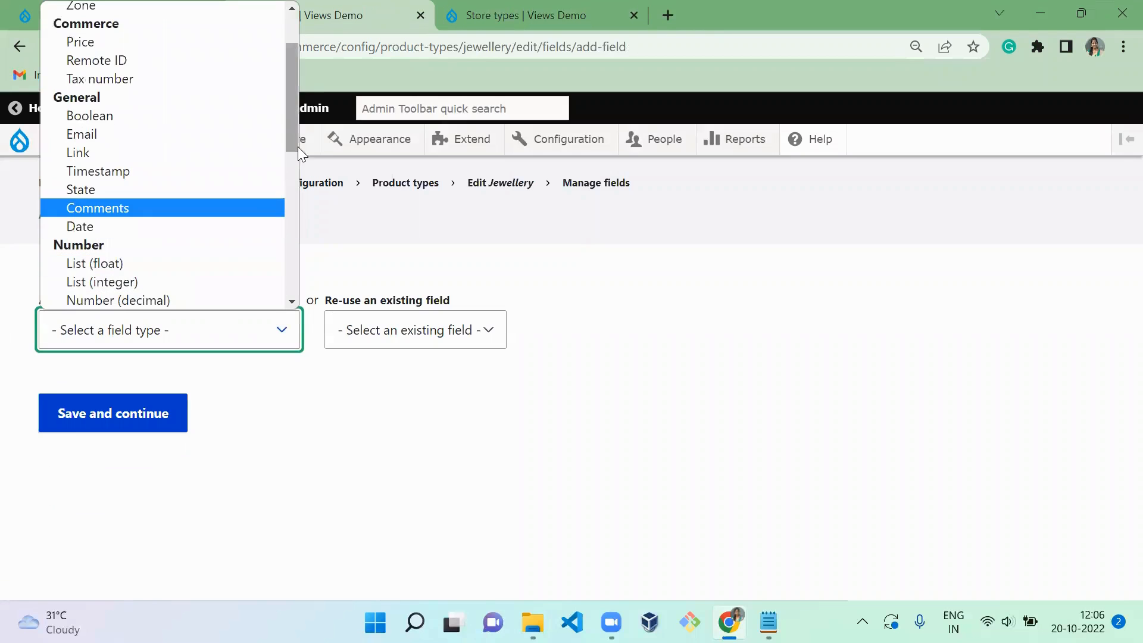
{"action": "left_click_drag", "start_coordinate": [286, 138], "coordinate": [312, 301]}
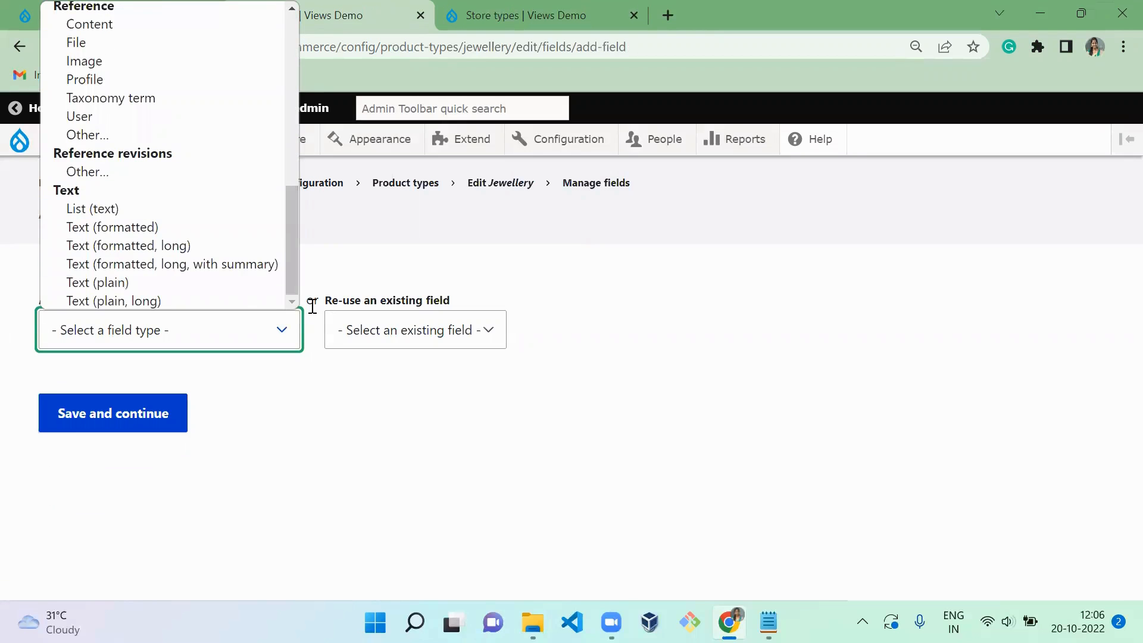
{"action": "left_click", "coordinate": [154, 209]}
- Label the new field Base Metal and continue to its field settings
{"action": "left_click", "coordinate": [103, 418]}
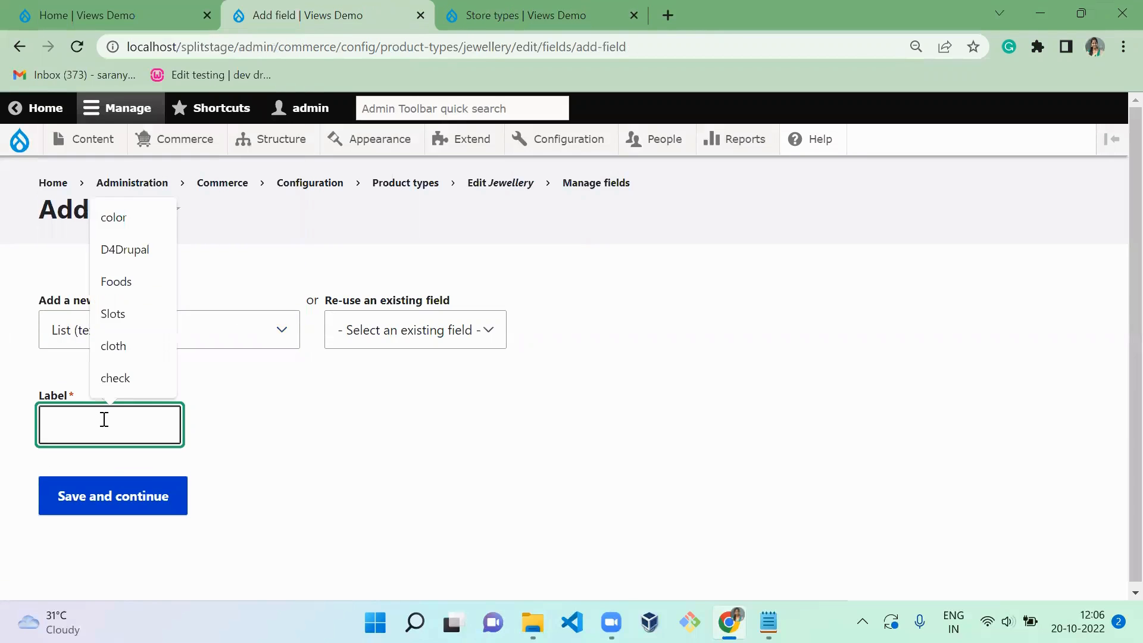
{"action": "type", "text": "Base"}
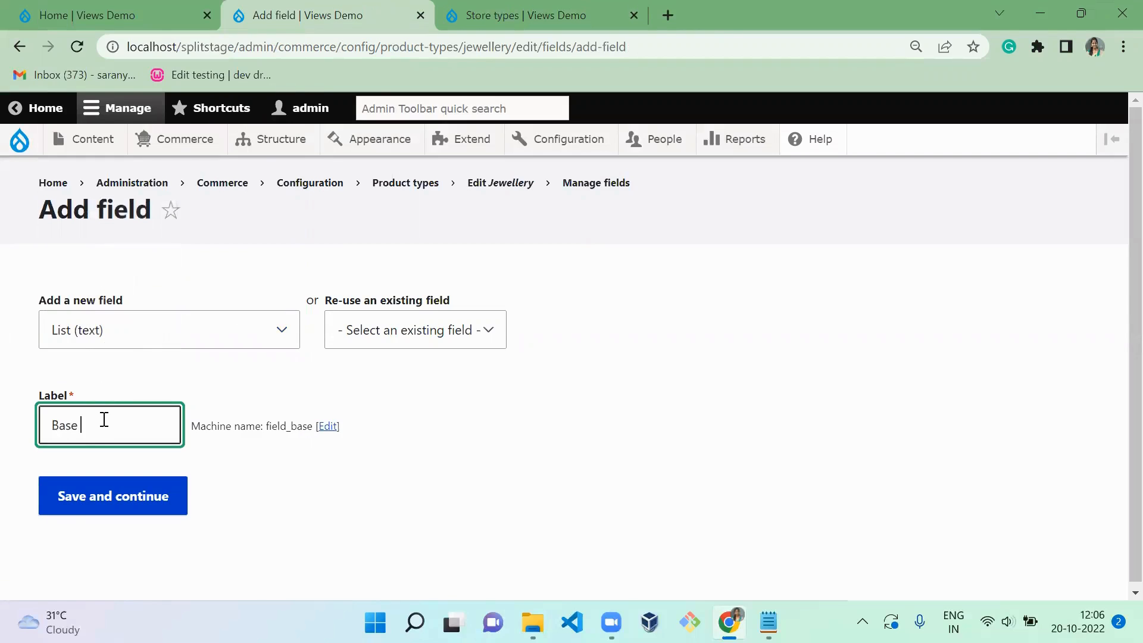
{"action": "type", "text": " Metal"}
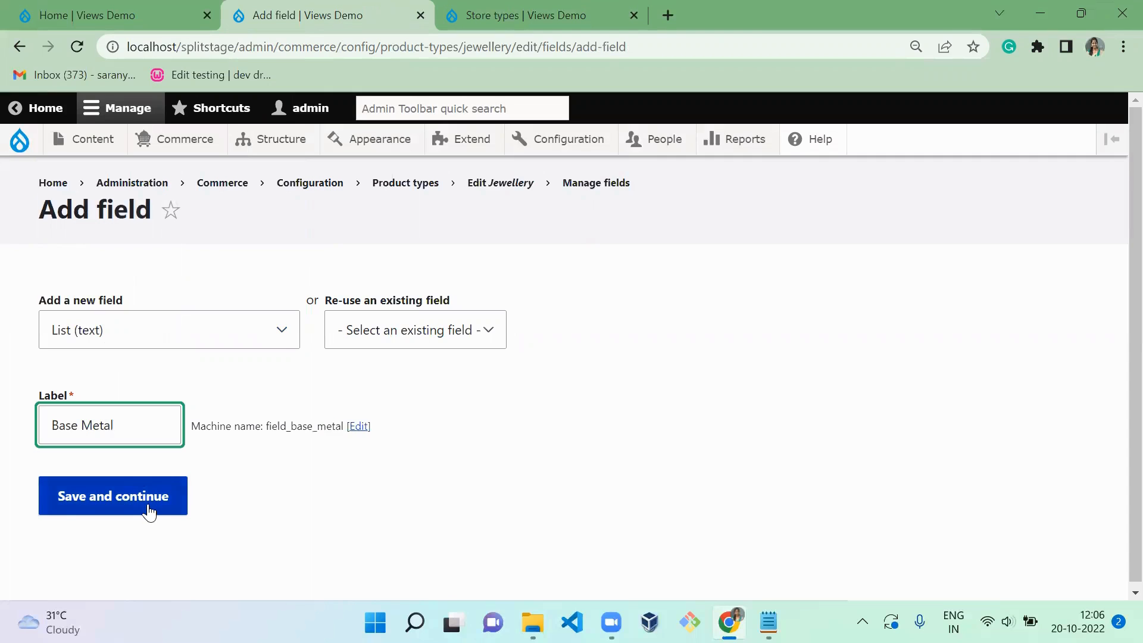
{"action": "left_click", "coordinate": [149, 511]}
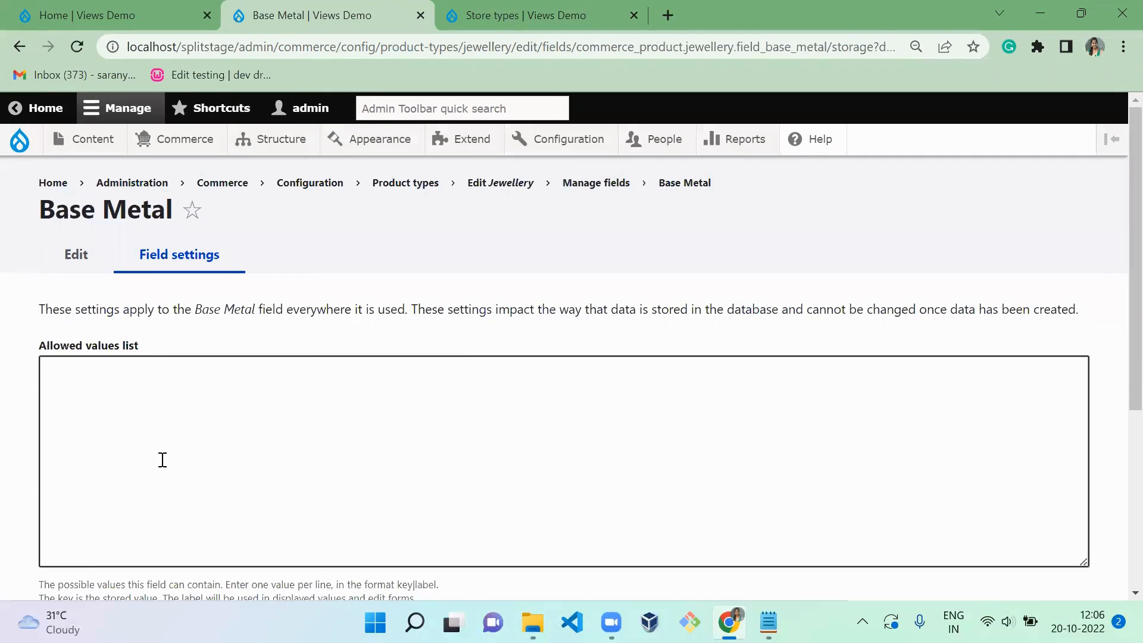
- Enter alloy|Alloy and silver|Silver on separate lines in the Base Metal field's allowed values list
{"action": "left_click", "coordinate": [162, 460]}
{"action": "type", "text": "alli"}
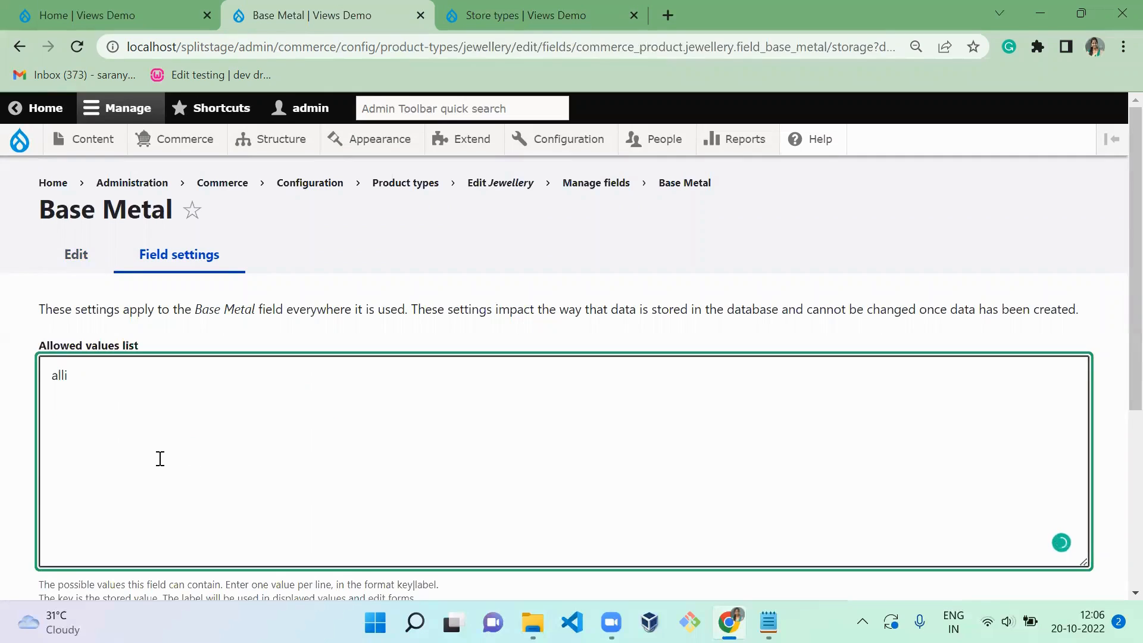
{"action": "key", "text": "BackSpace"}
{"action": "type", "text": "oy|Alloy"}
{"action": "key", "text": "Return"}
{"action": "type", "text": "silver|Silver"}
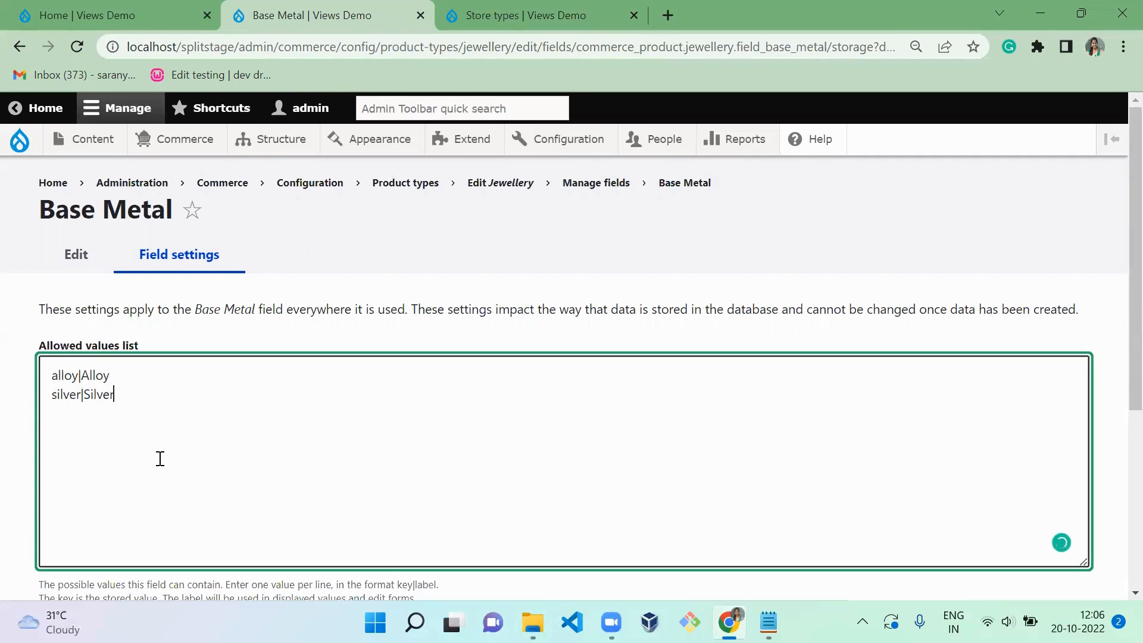
- Add brass|Brass to the allowed values list and save the Base Metal field settings
{"action": "key", "text": "Return"}
{"action": "type", "text": "brass|Brass"}
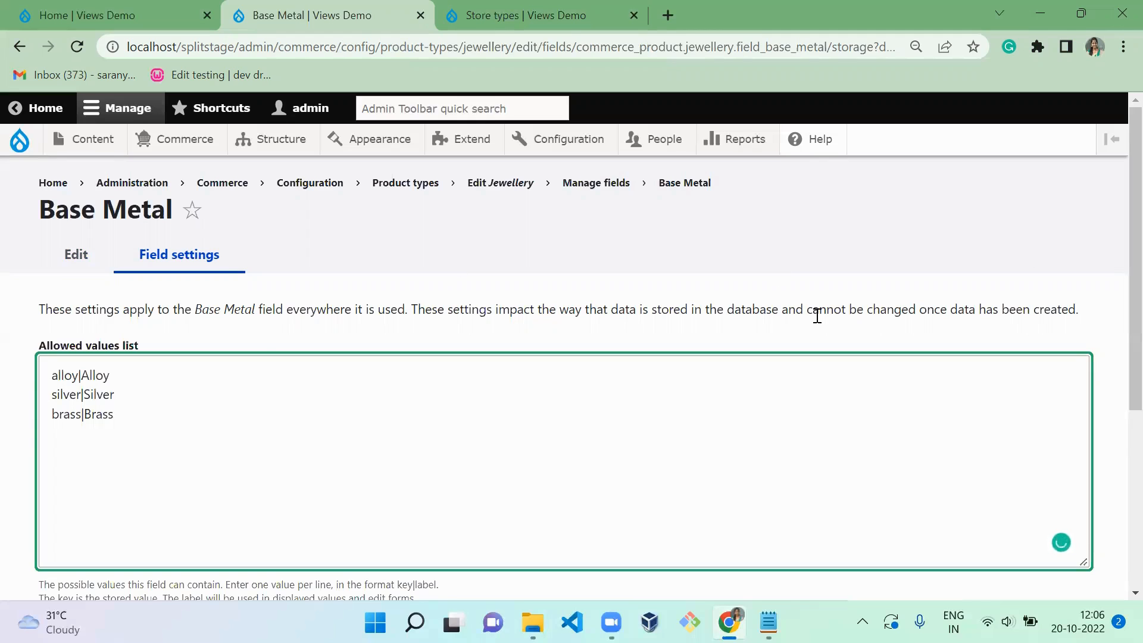
{"action": "scroll", "coordinate": [1115, 245], "scroll_direction": "down", "scroll_amount": 5}
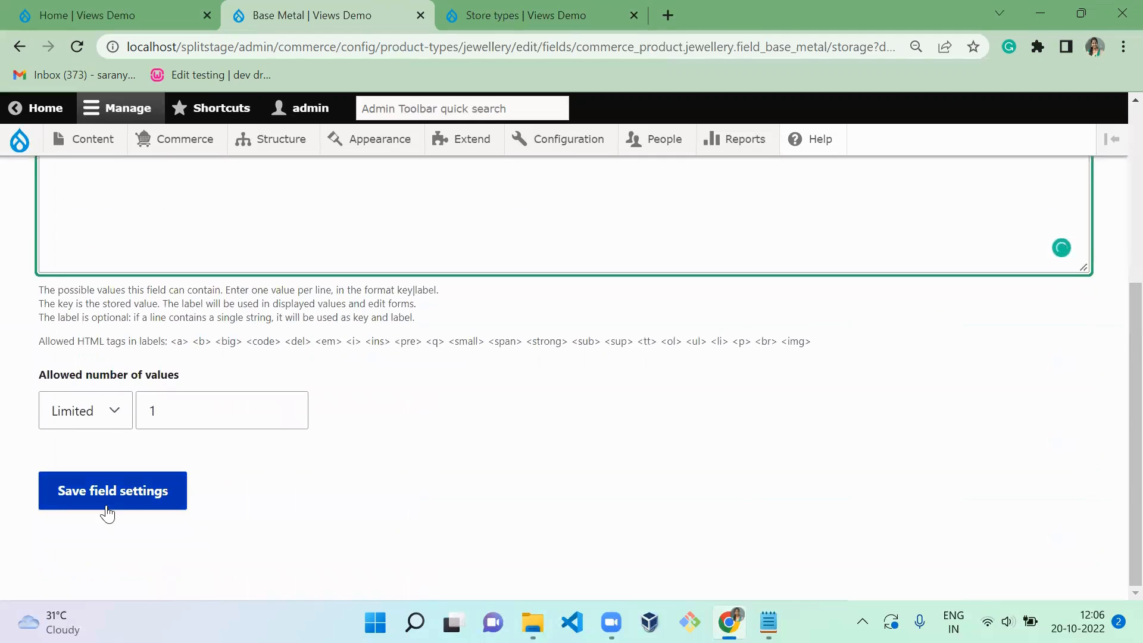
{"action": "left_click", "coordinate": [119, 487]}
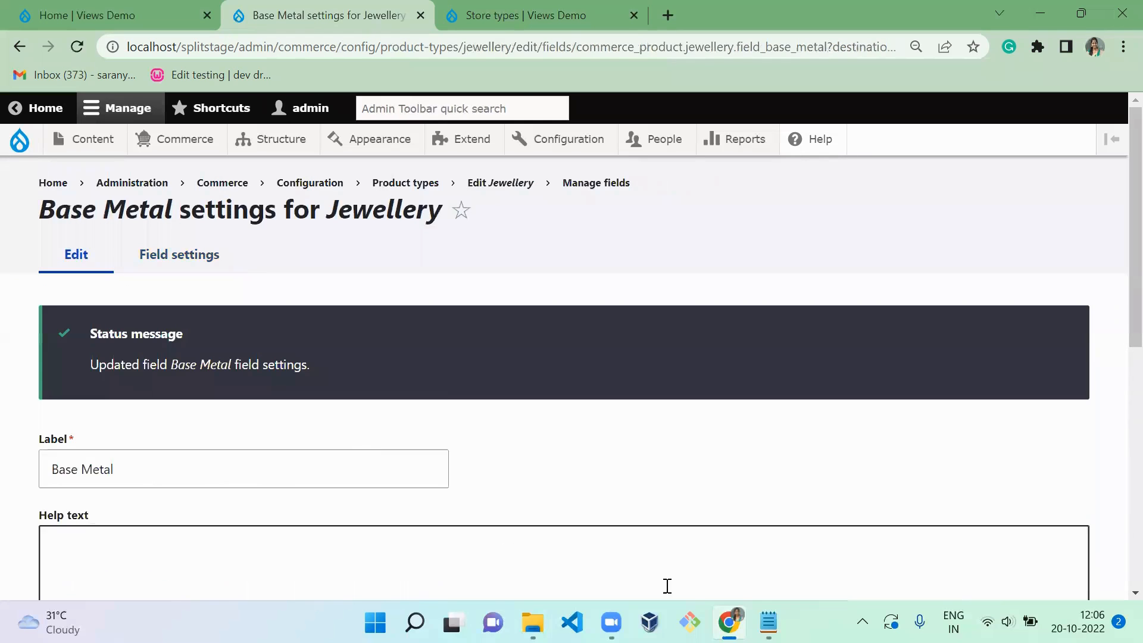
- Make Base Metal a required field for the Jewellery product type and save its settings
{"action": "scroll", "coordinate": [1115, 490], "scroll_direction": "down", "scroll_amount": 7}
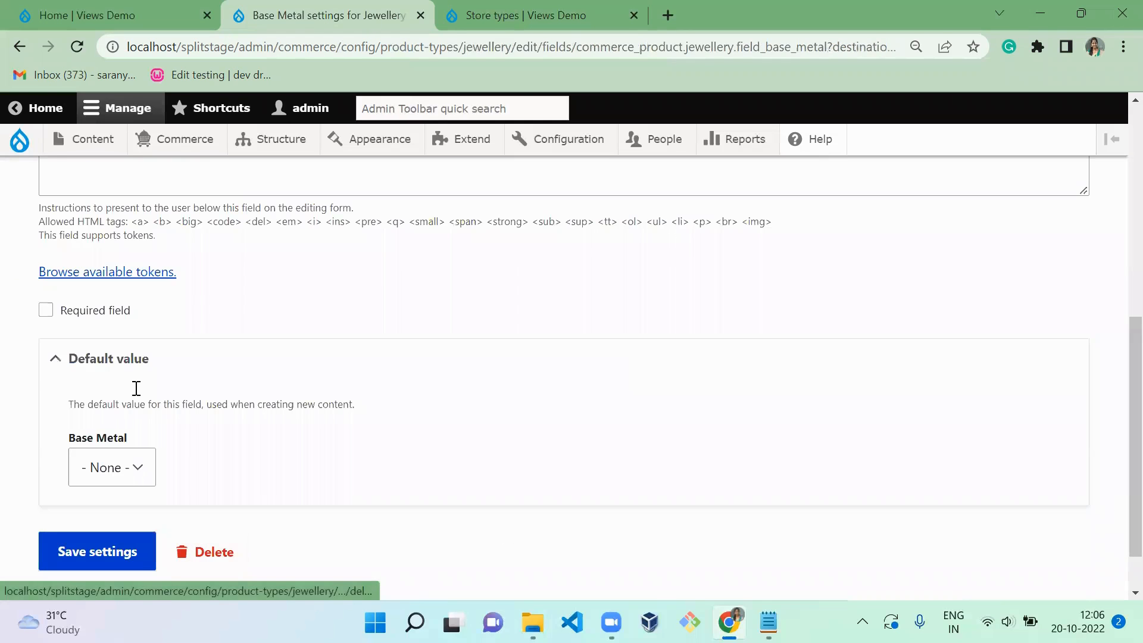
{"action": "left_click", "coordinate": [70, 312]}
{"action": "left_click", "coordinate": [121, 551]}
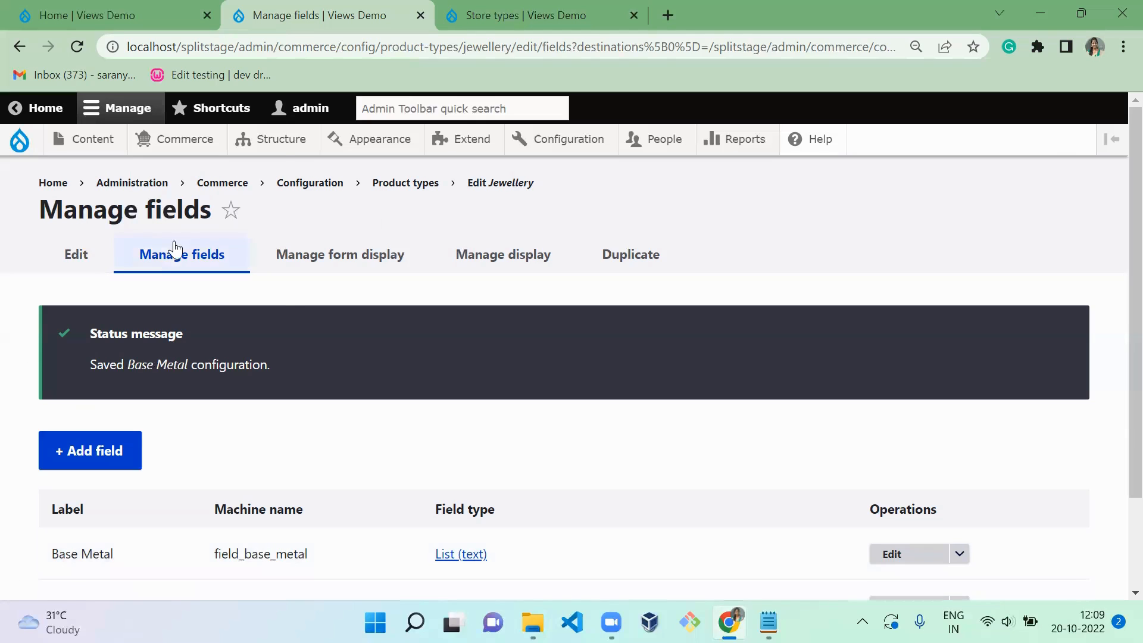
- Start a new product attribute named color, keeping Select list as its element type
{"action": "mouse_move", "coordinate": [179, 142]}
{"action": "left_click", "coordinate": [224, 205]}
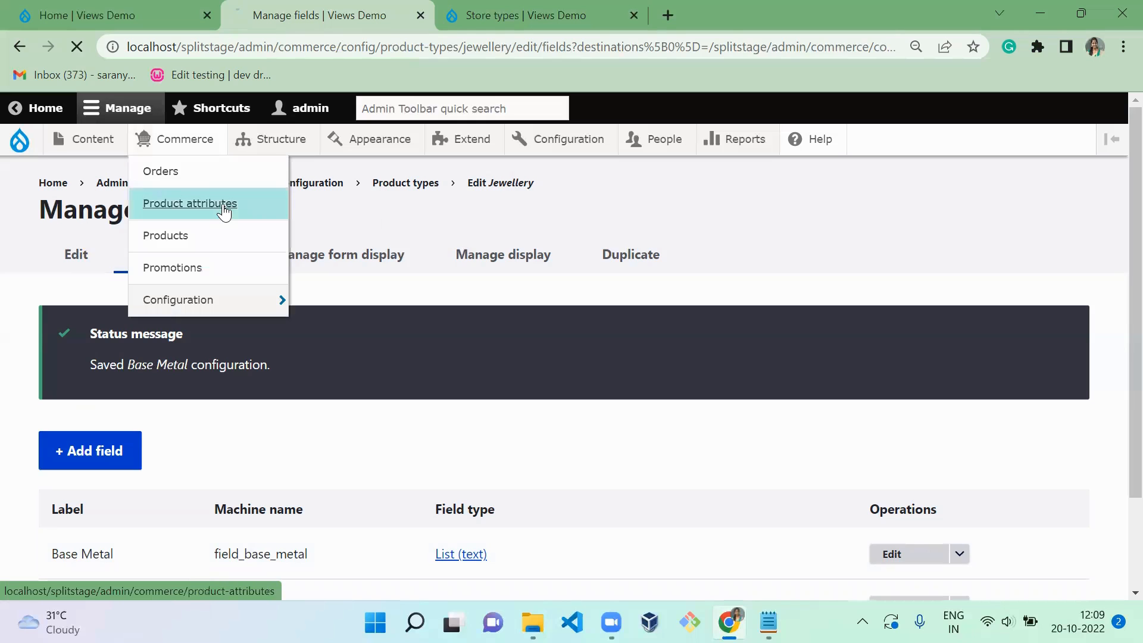
{"action": "left_click", "coordinate": [136, 305]}
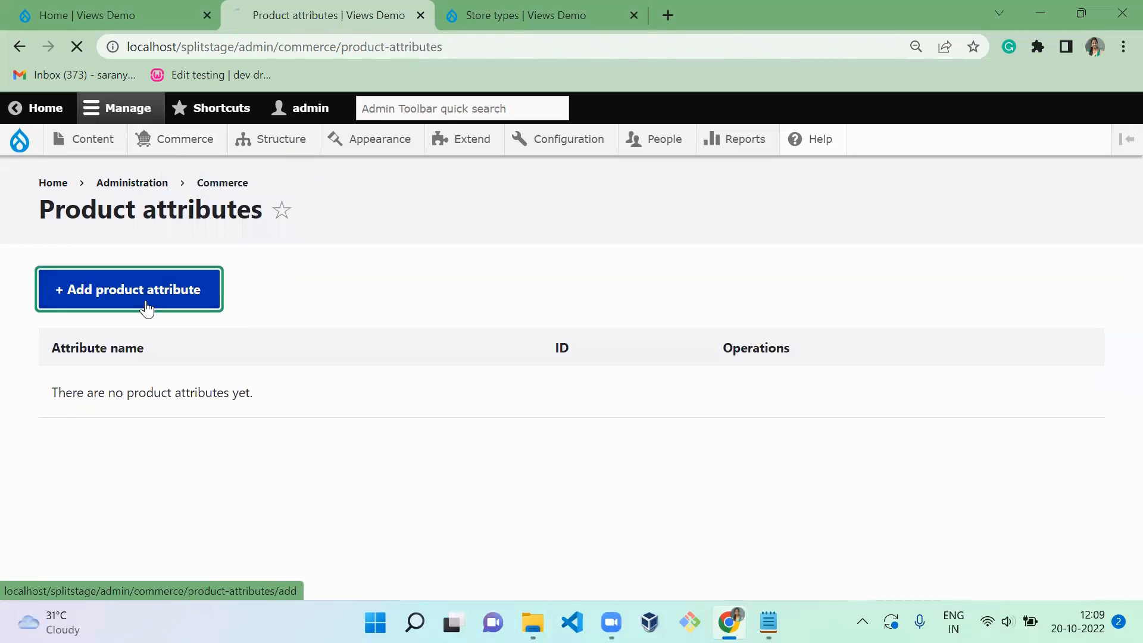
{"action": "left_click", "coordinate": [171, 297]}
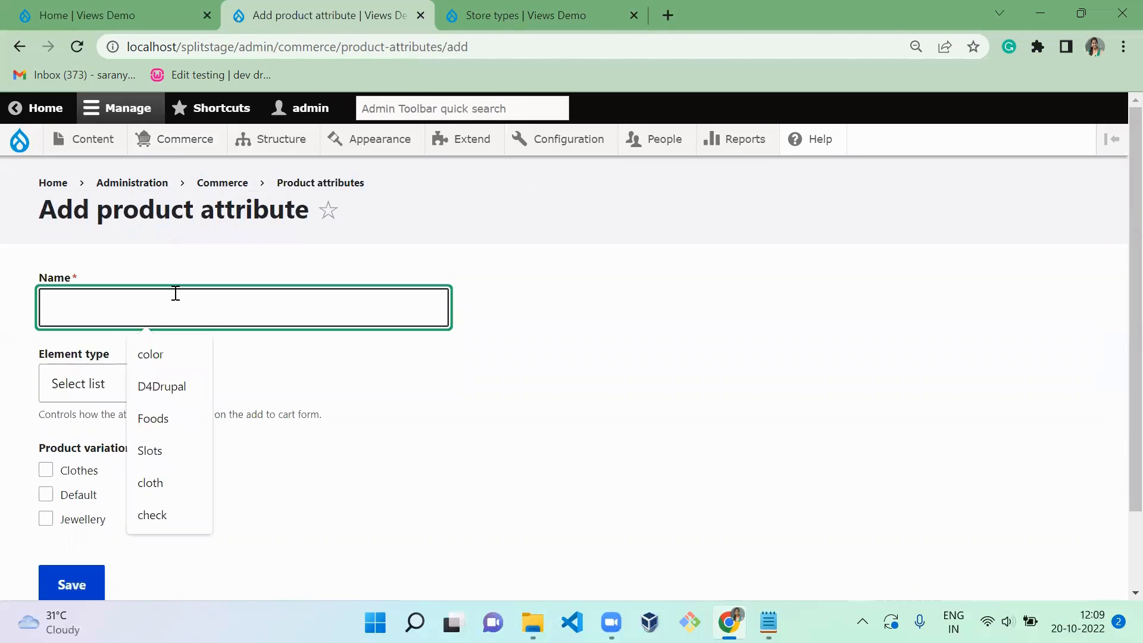
{"action": "left_click", "coordinate": [168, 355]}
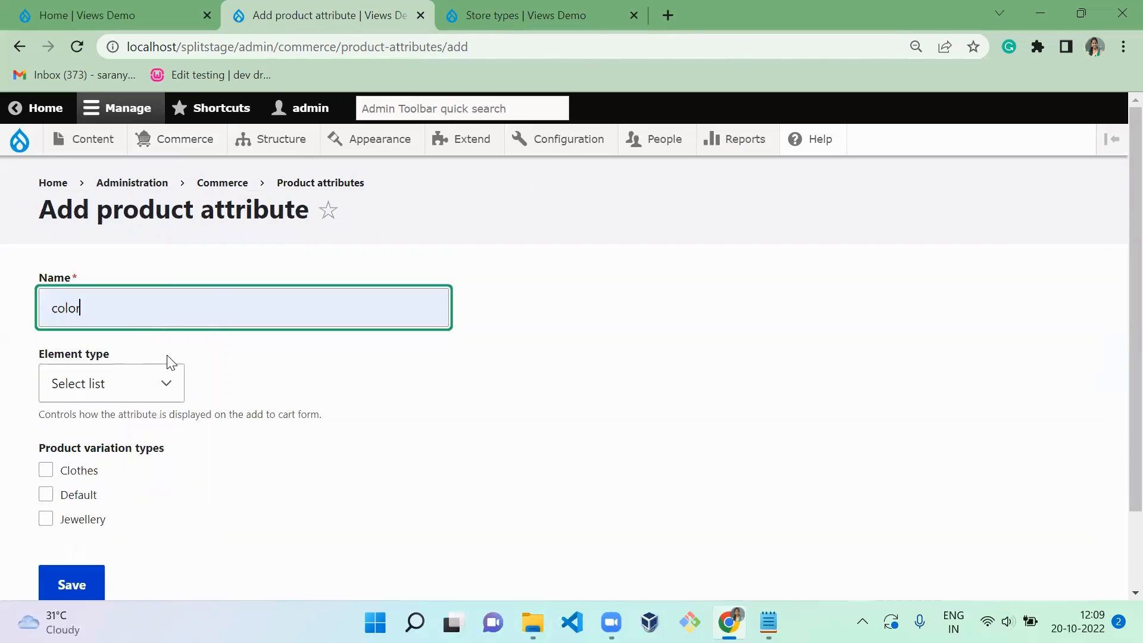
{"action": "left_click", "coordinate": [147, 382]}
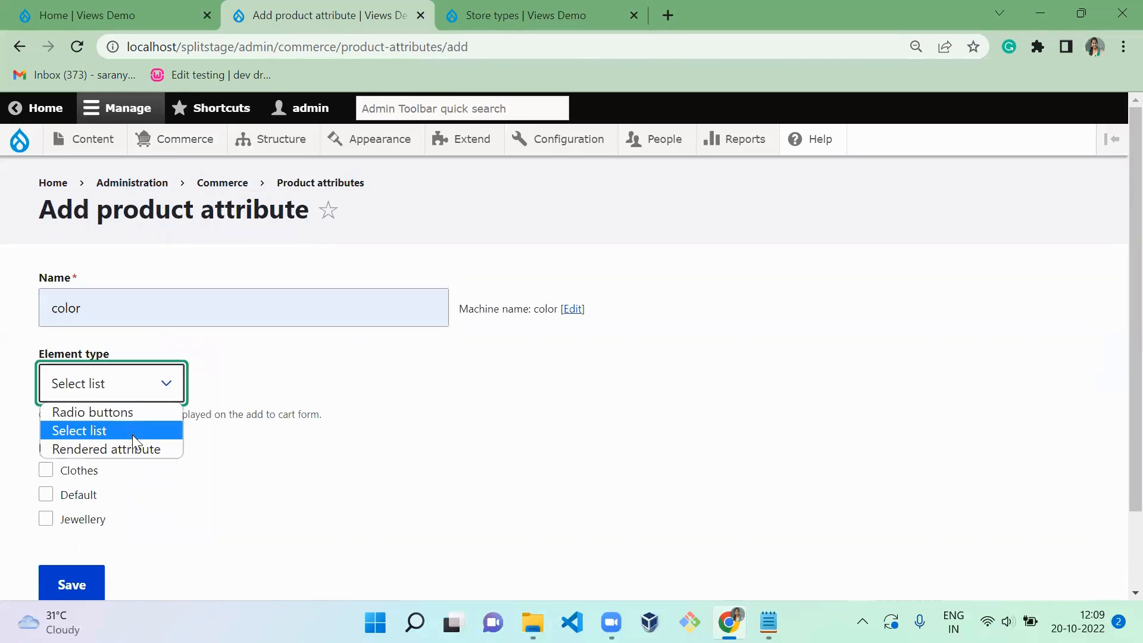
{"action": "left_click", "coordinate": [337, 355]}
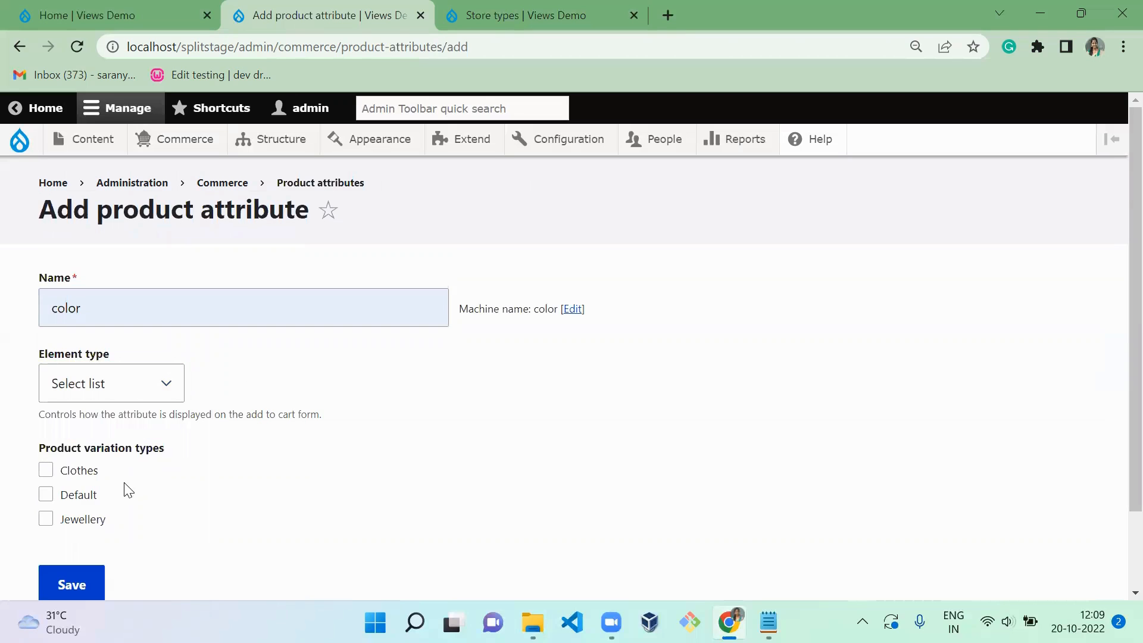
{"action": "left_click", "coordinate": [121, 301]}
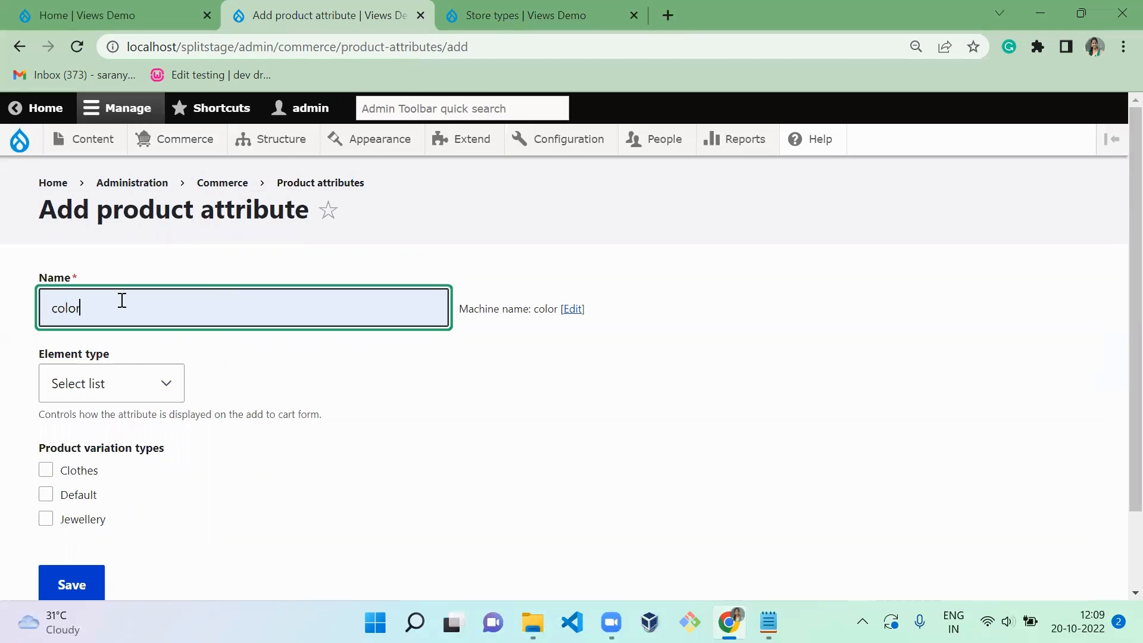
- Open the product types list in a new tab and view the Clothes store type's settings in the store types tab
{"action": "mouse_move", "coordinate": [166, 148]}
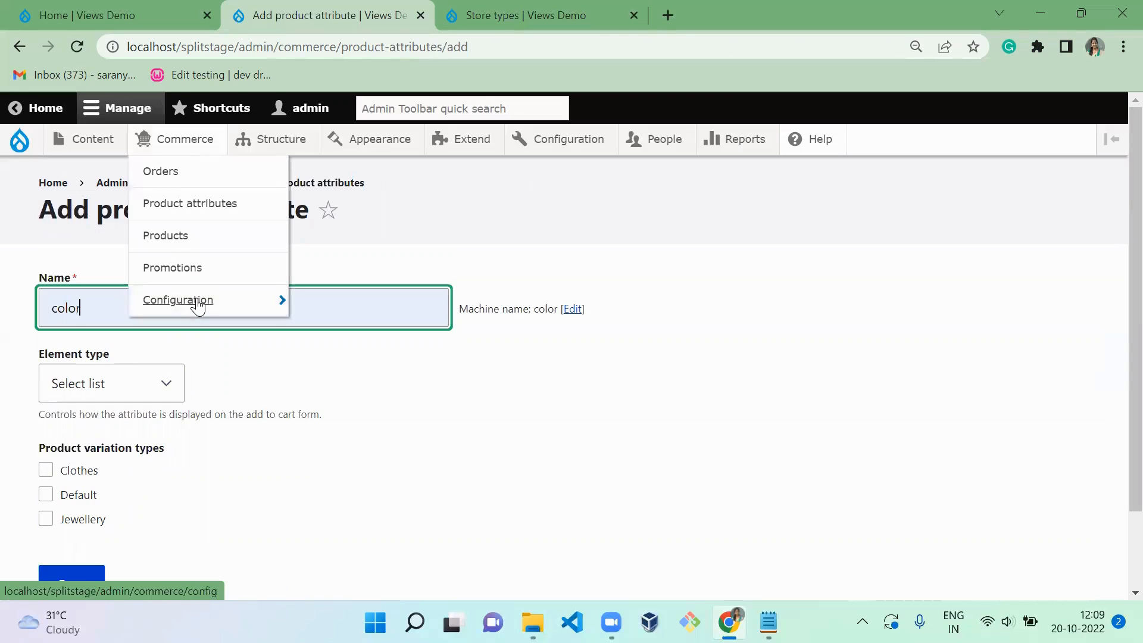
{"action": "mouse_move", "coordinate": [198, 306]}
{"action": "mouse_move", "coordinate": [335, 345]}
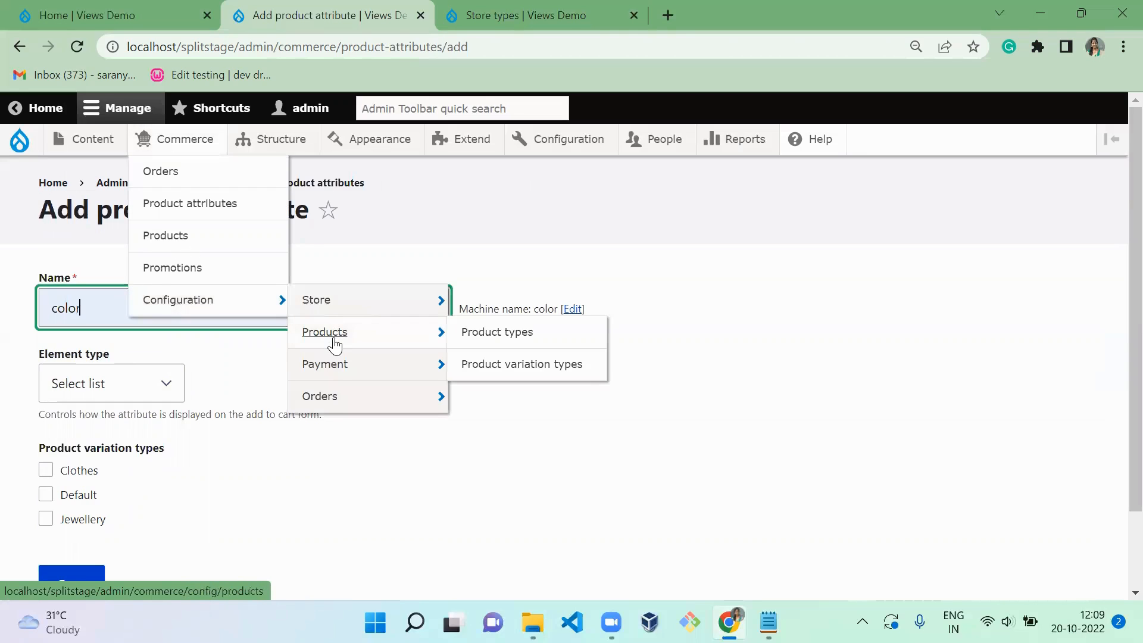
{"action": "left_click", "coordinate": [498, 340], "text": "ctrl"}
{"action": "key", "text": "ctrl+Tab"}
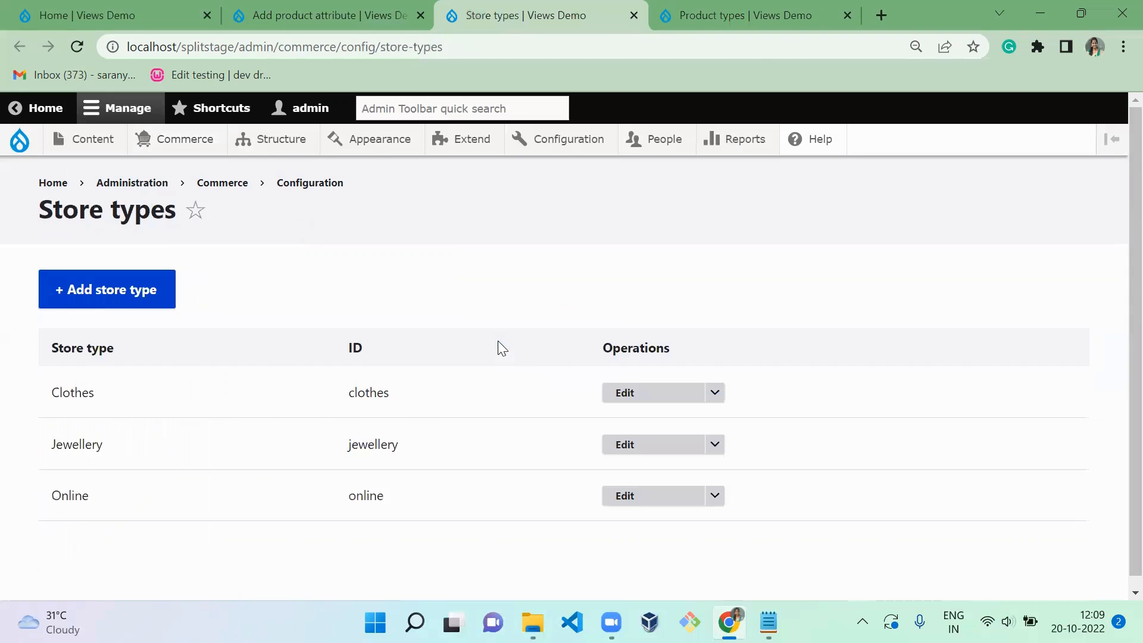
{"action": "left_click", "coordinate": [649, 409]}
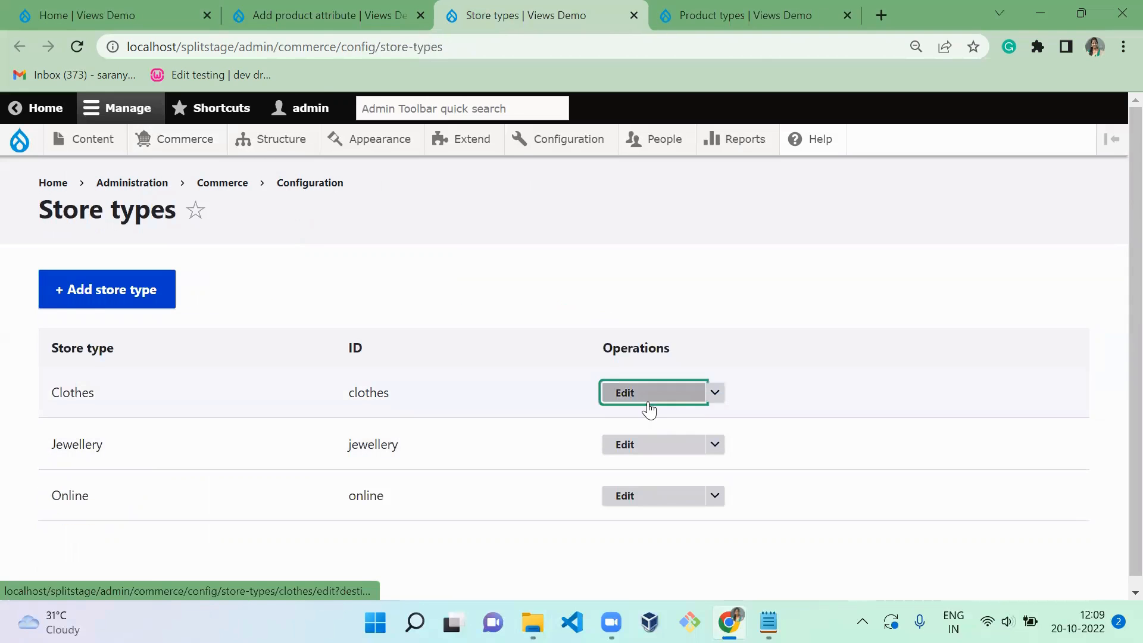
{"action": "scroll", "coordinate": [1117, 369], "scroll_direction": "down", "scroll_amount": 2}
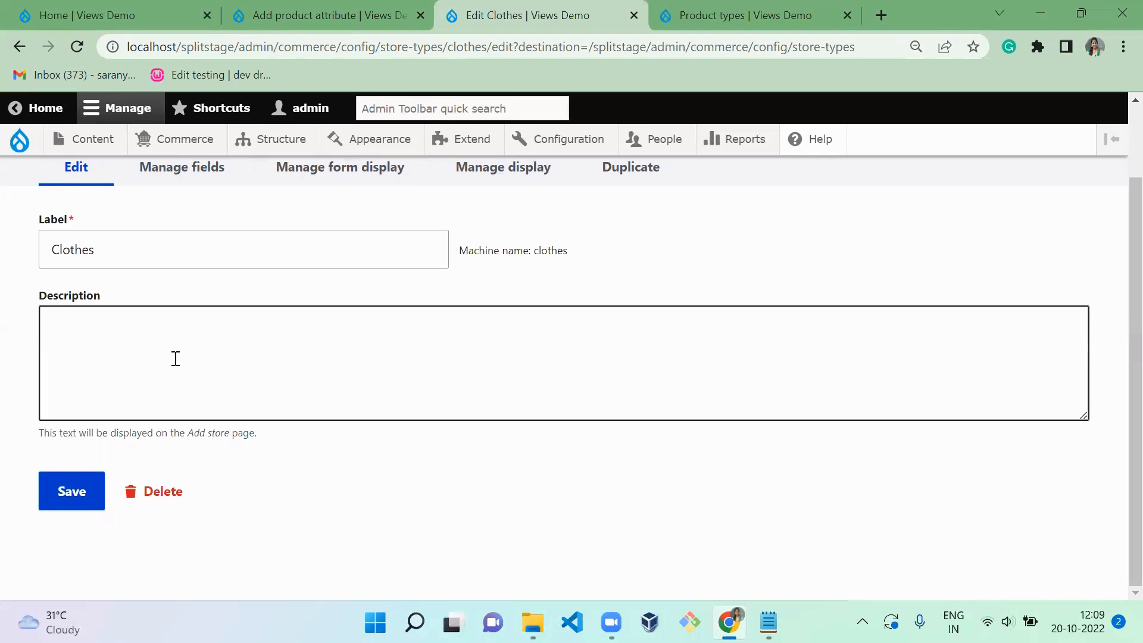
- Open the product variation types and product types lists in separate tabs and switch to the product types list
{"action": "mouse_move", "coordinate": [178, 142]}
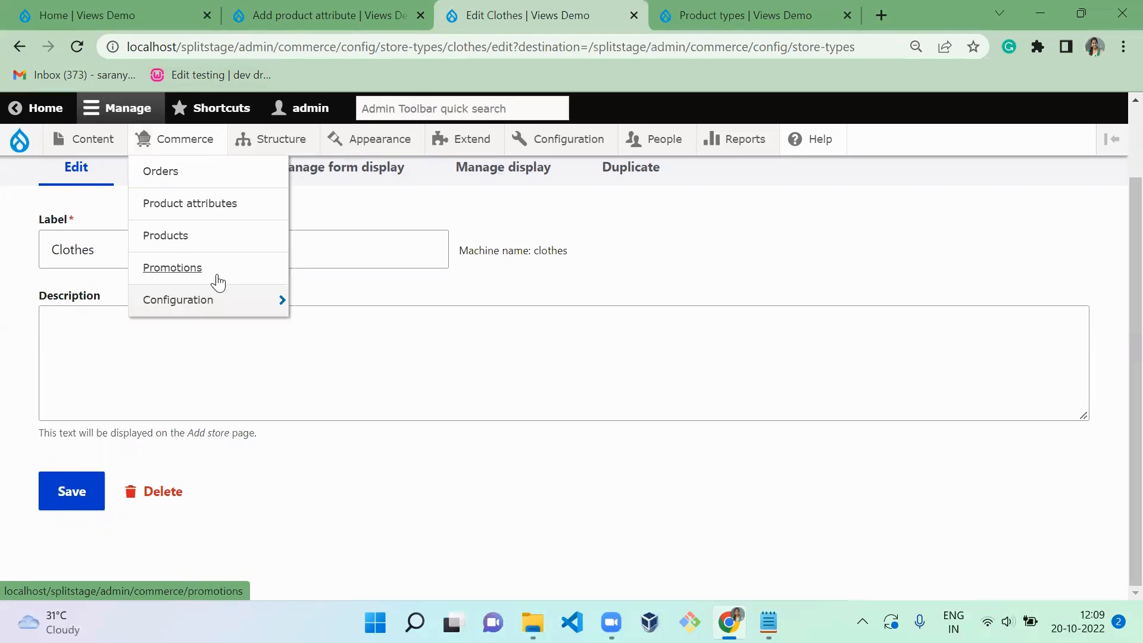
{"action": "mouse_move", "coordinate": [219, 300]}
{"action": "mouse_move", "coordinate": [337, 336]}
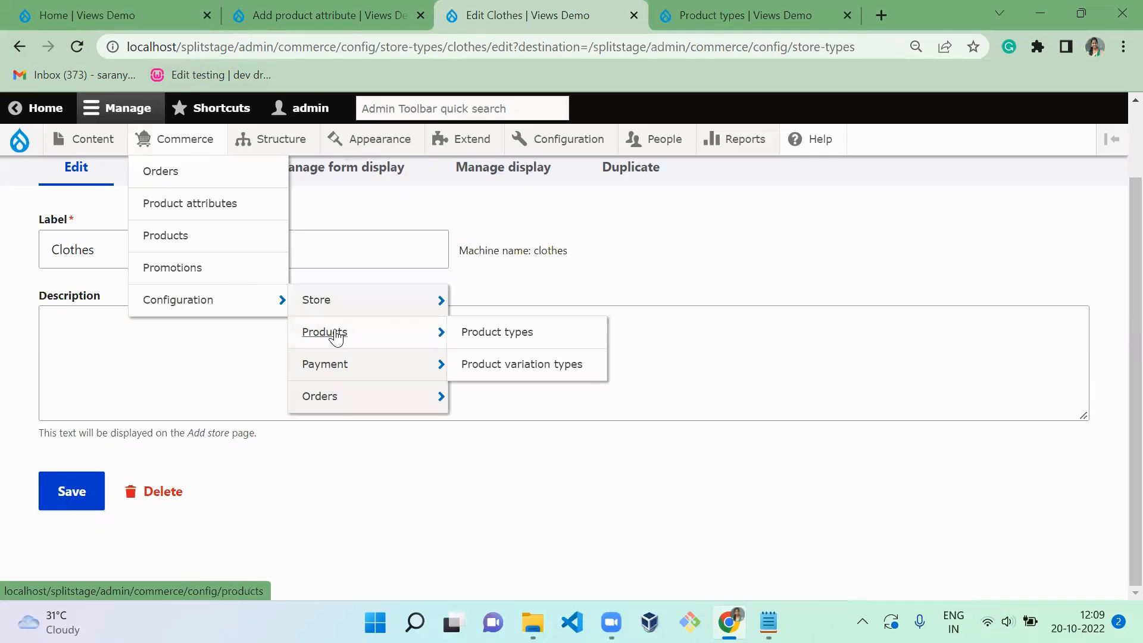
{"action": "left_click", "coordinate": [484, 361], "text": "ctrl"}
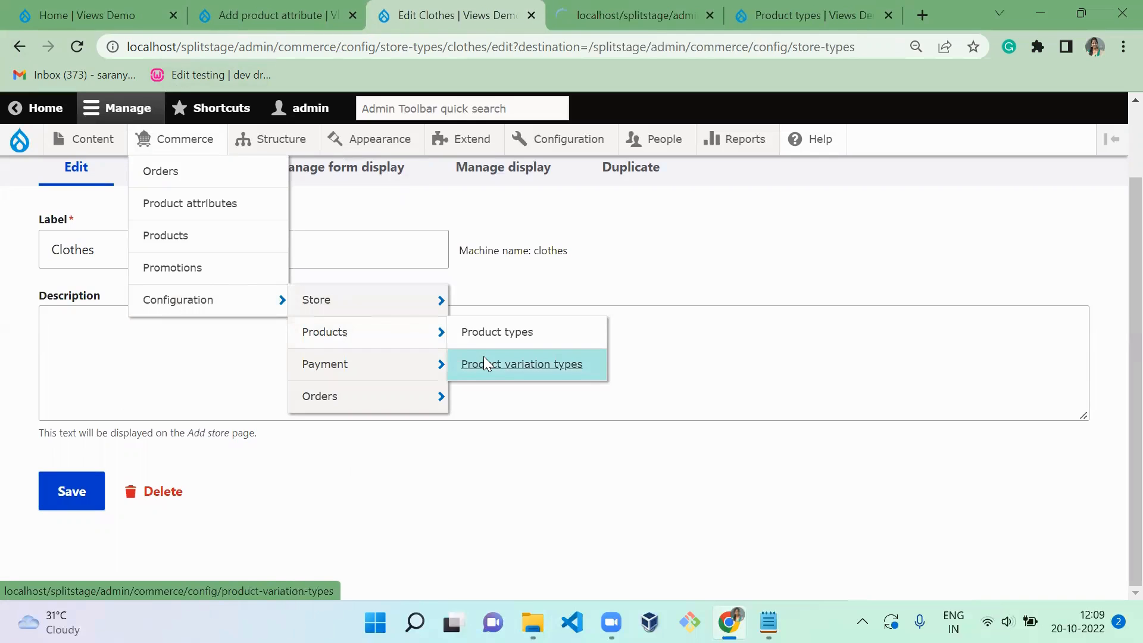
{"action": "left_click", "coordinate": [495, 341], "text": "ctrl"}
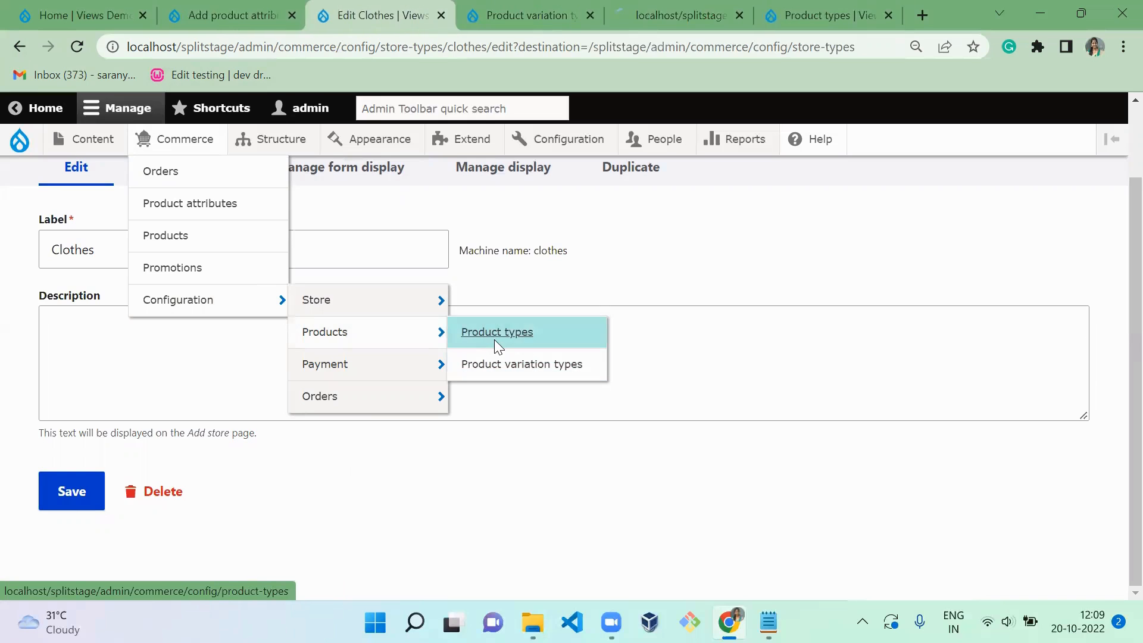
{"action": "key", "text": "ctrl+Tab"}
{"action": "key", "text": "ctrl+Tab"}
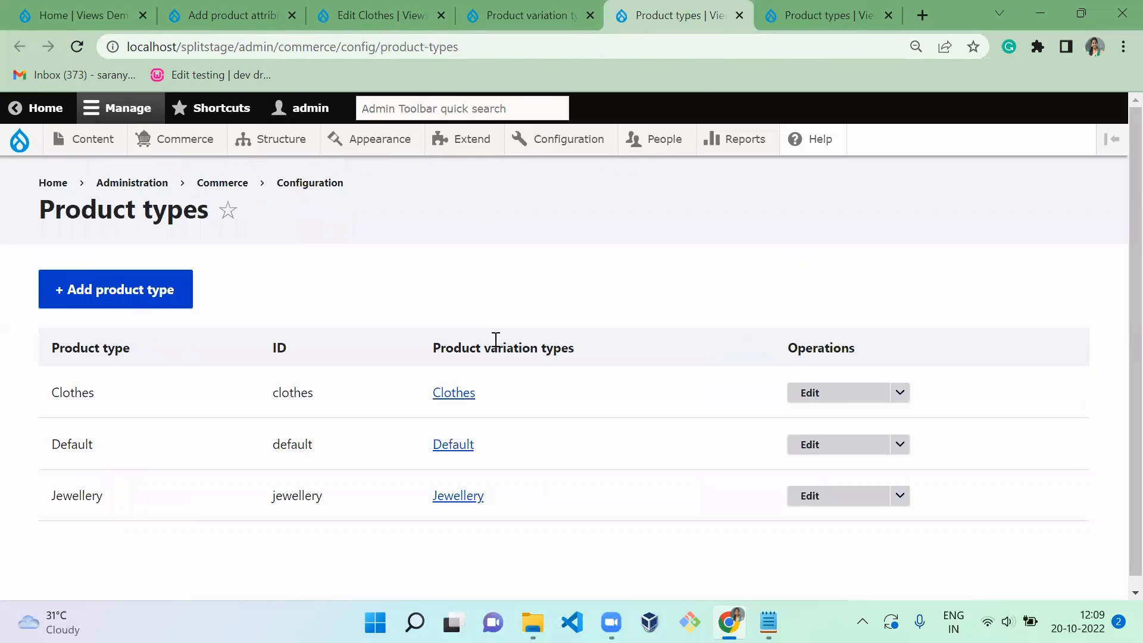
- Open a blank product type form and examine its product variation type choices, keeping Create new
{"action": "left_click", "coordinate": [156, 292]}
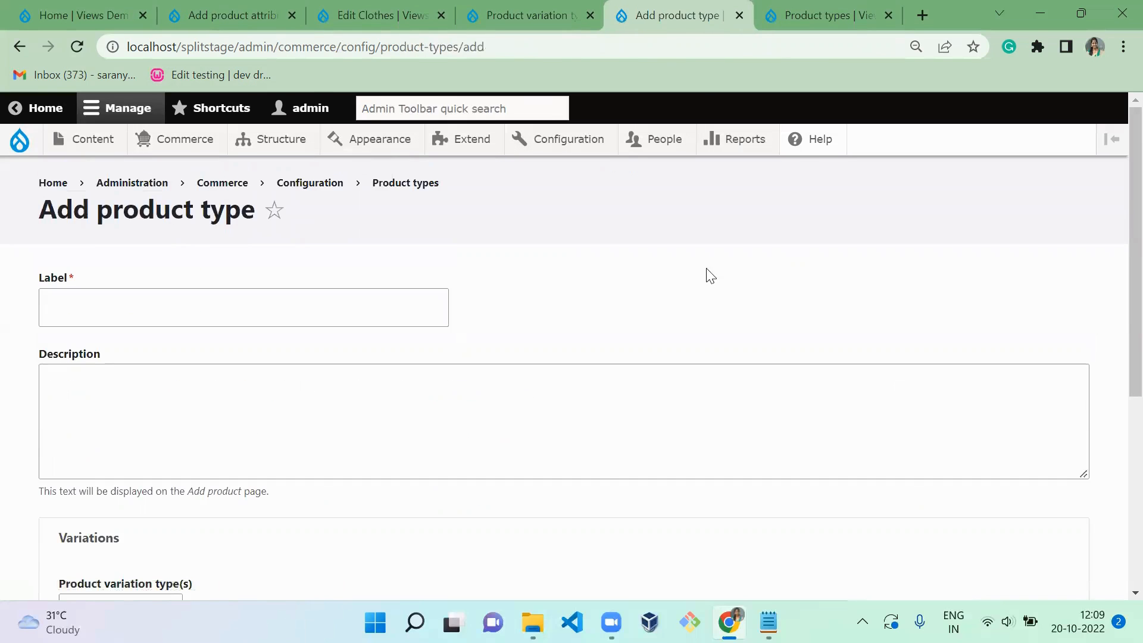
{"action": "left_click_drag", "start_coordinate": [1117, 202], "coordinate": [1117, 390]}
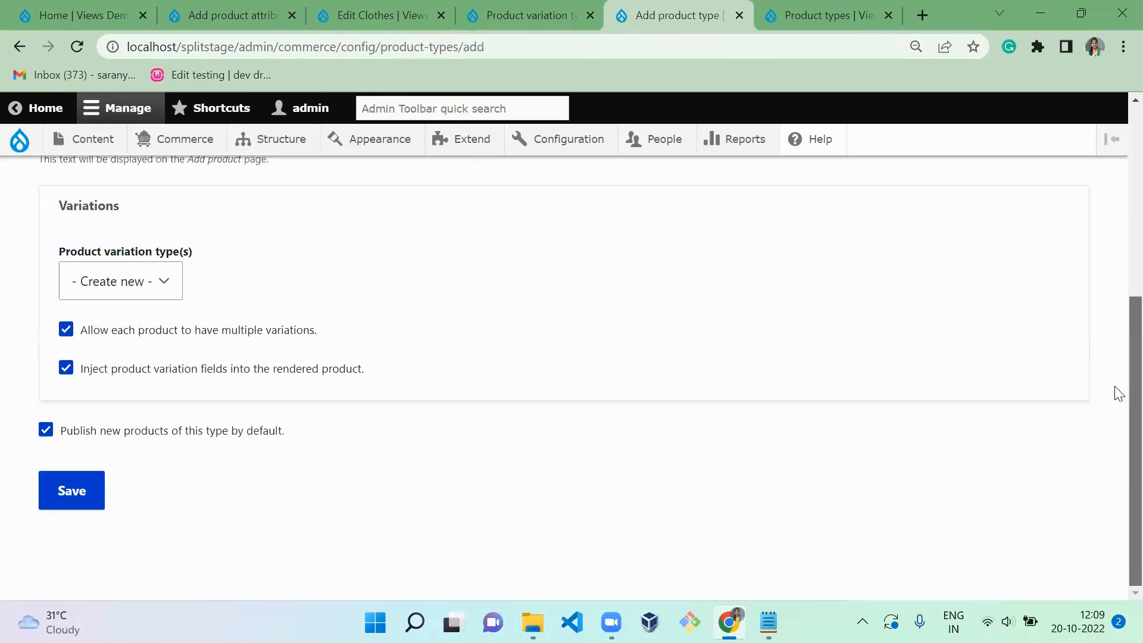
{"action": "left_click", "coordinate": [106, 287]}
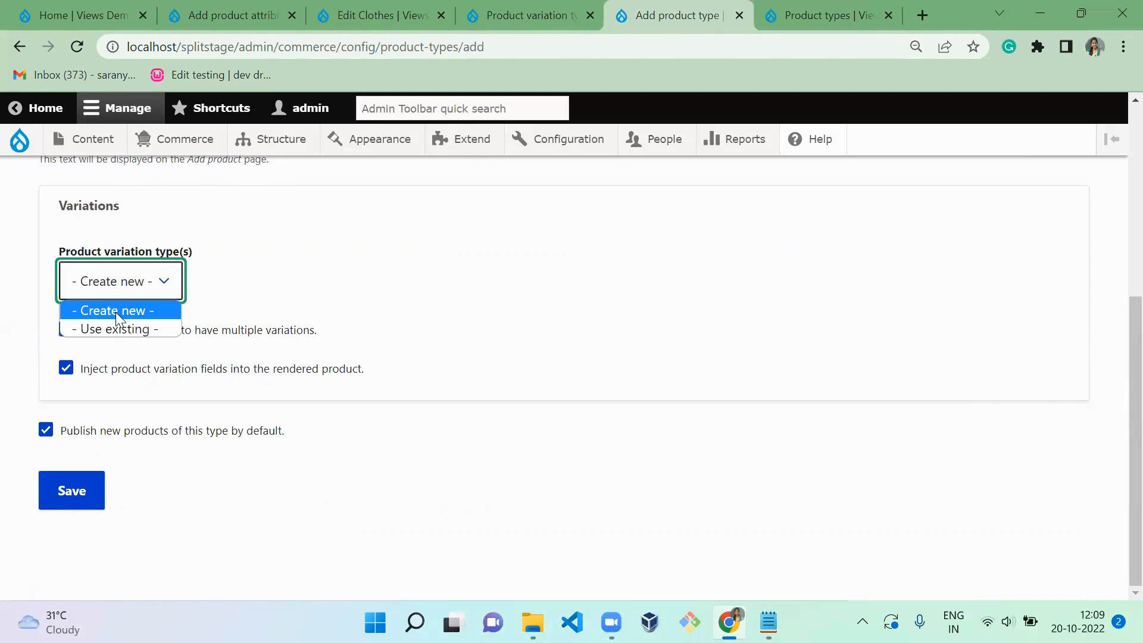
{"action": "left_click", "coordinate": [116, 312]}
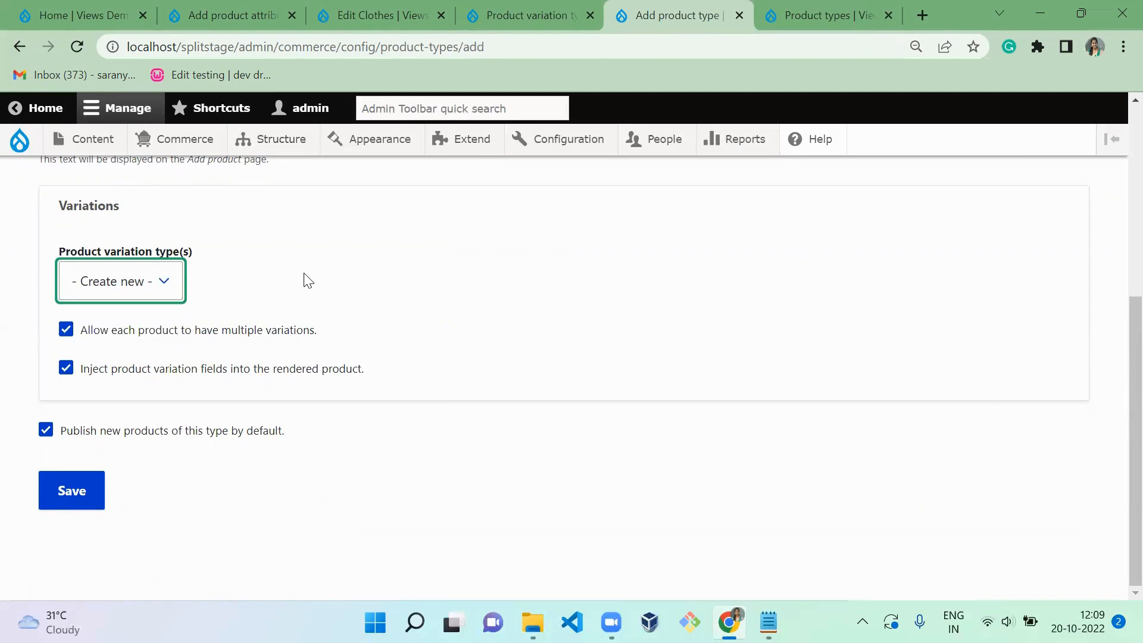
- Examine the Clothes entry in the list of existing product variation types
{"action": "key", "text": "ctrl+shift+Tab"}
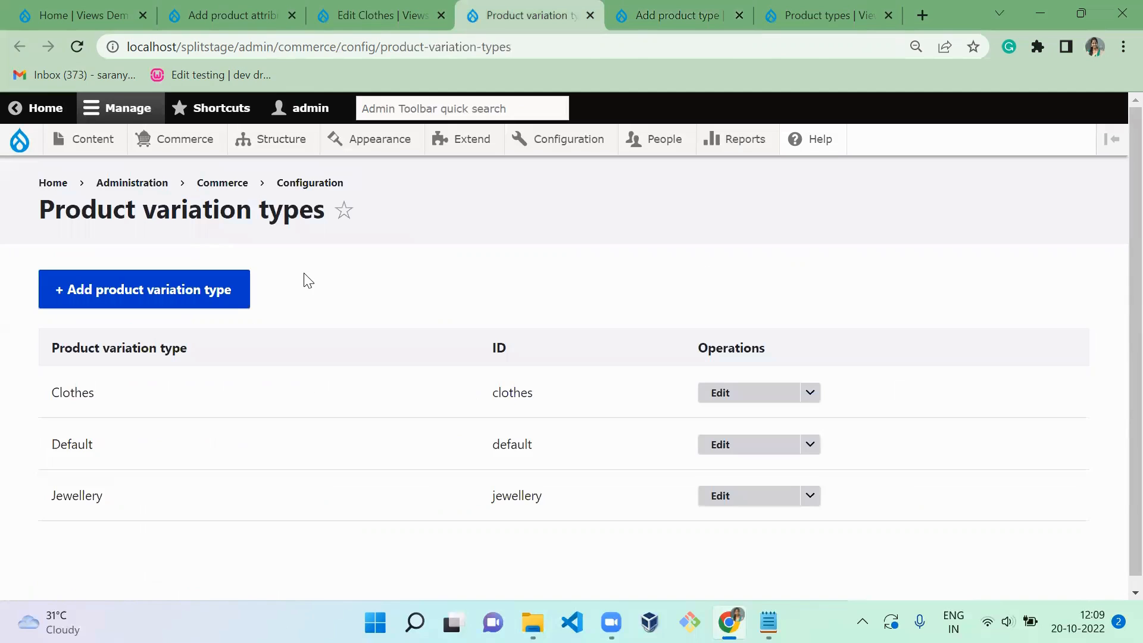
{"action": "double_click", "coordinate": [93, 404]}
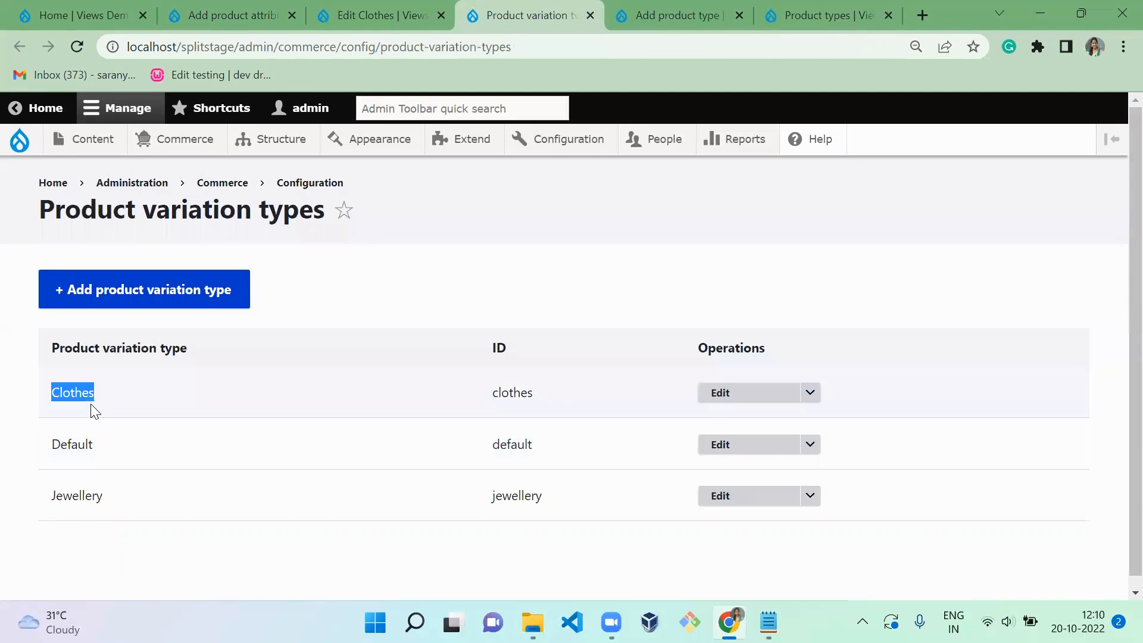
{"action": "left_click", "coordinate": [200, 531]}
- Set the new product type's variations to Use existing, view the selectable variation types, and close the form without saving
{"action": "key", "text": "ctrl+Tab"}
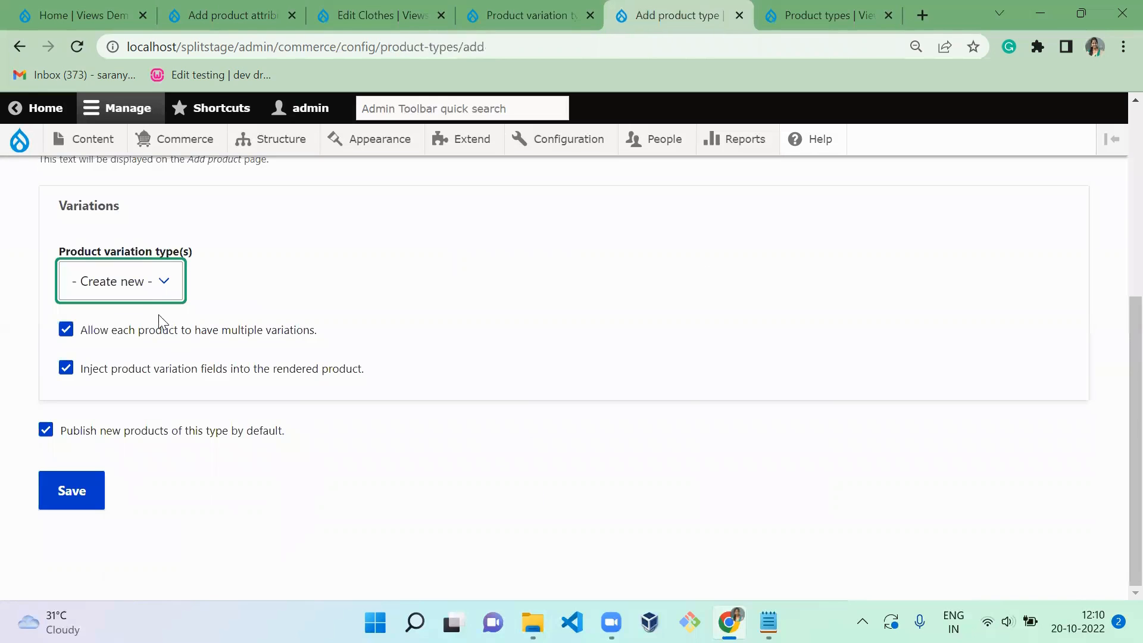
{"action": "left_click", "coordinate": [148, 293]}
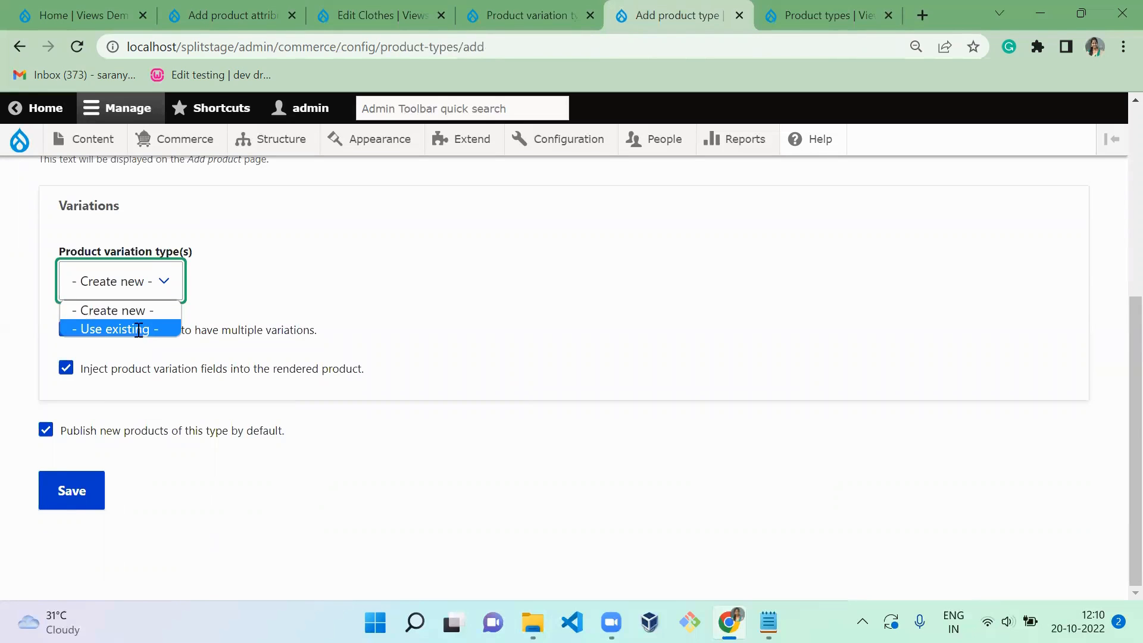
{"action": "left_click", "coordinate": [138, 329]}
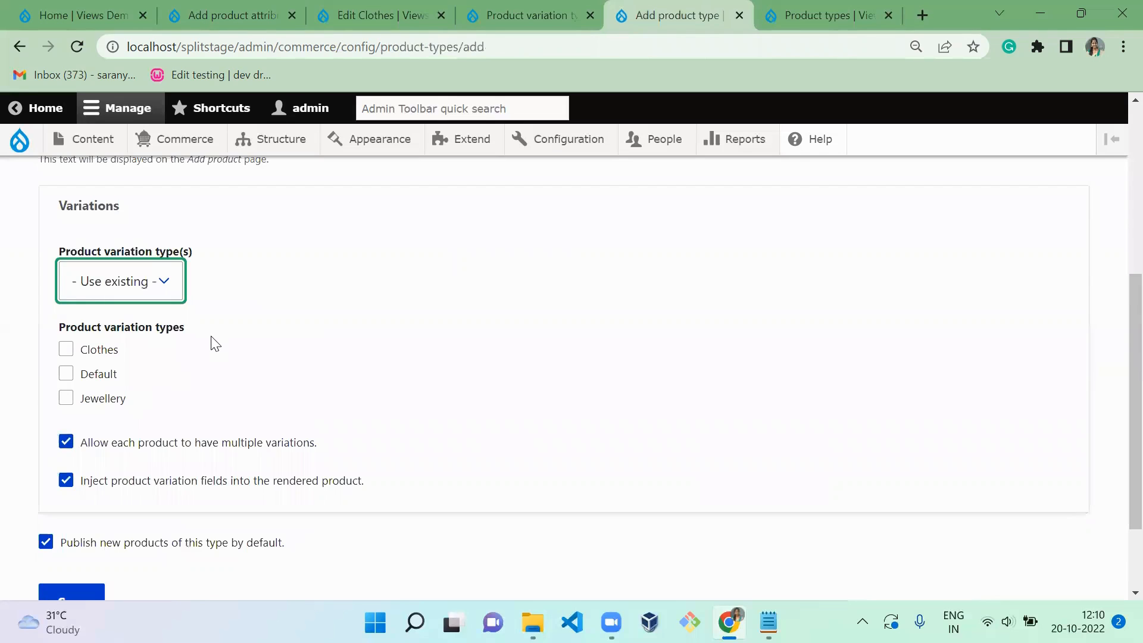
{"action": "key", "text": "ctrl+w"}
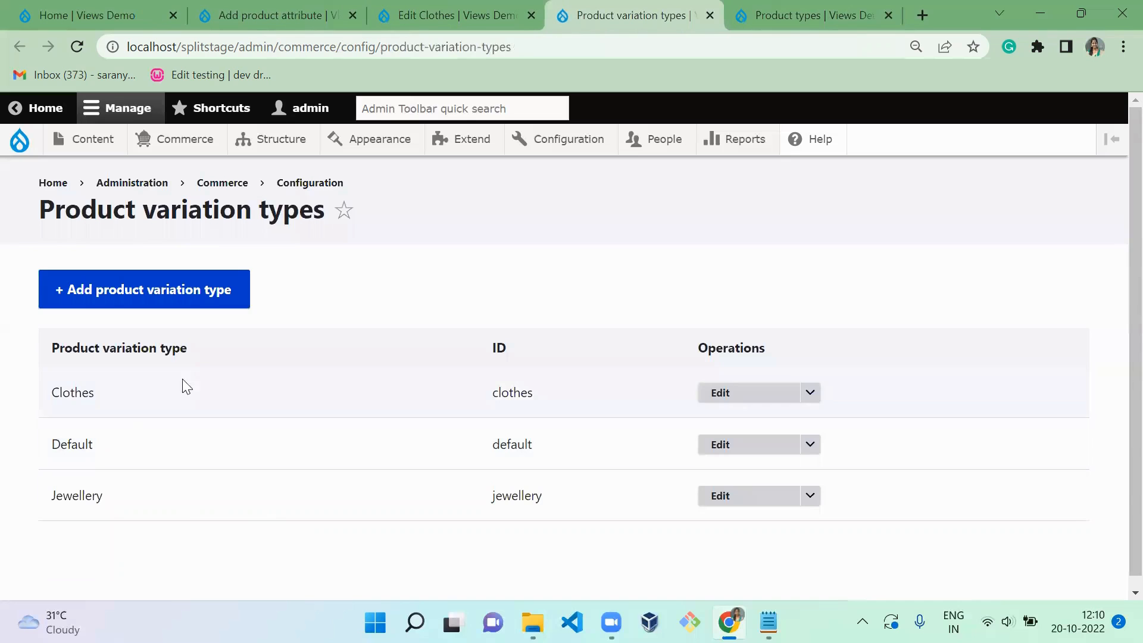
- Return to the color attribute form, assign it to the Clothes product variation type, and save the attribute
{"action": "key", "text": "ctrl+shift+Tab"}
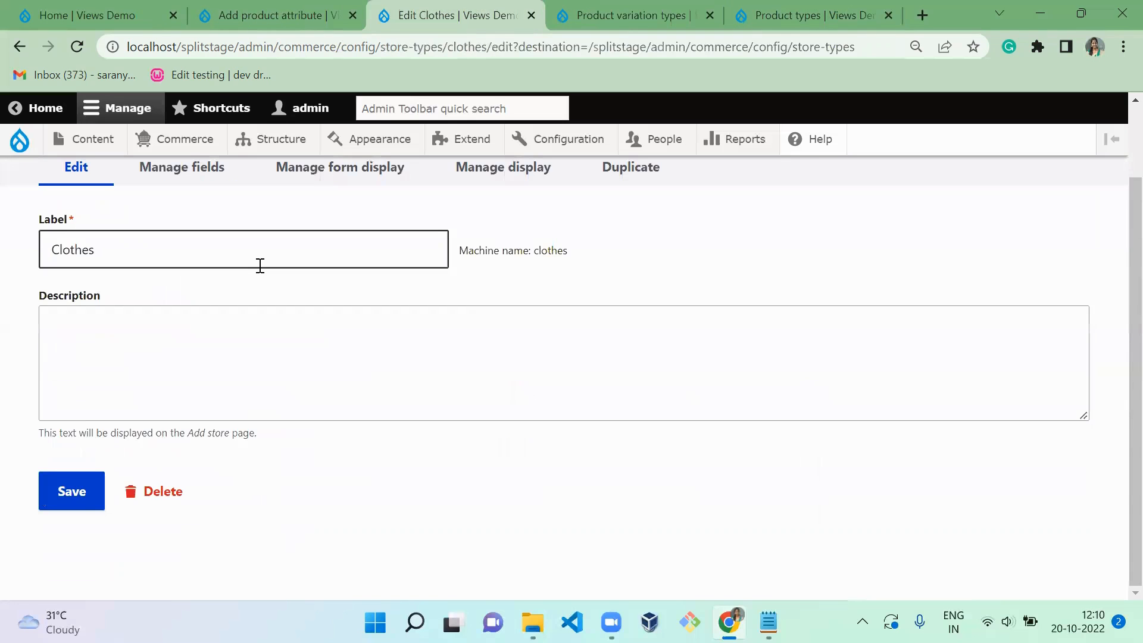
{"action": "key", "text": "ctrl+shift+Tab"}
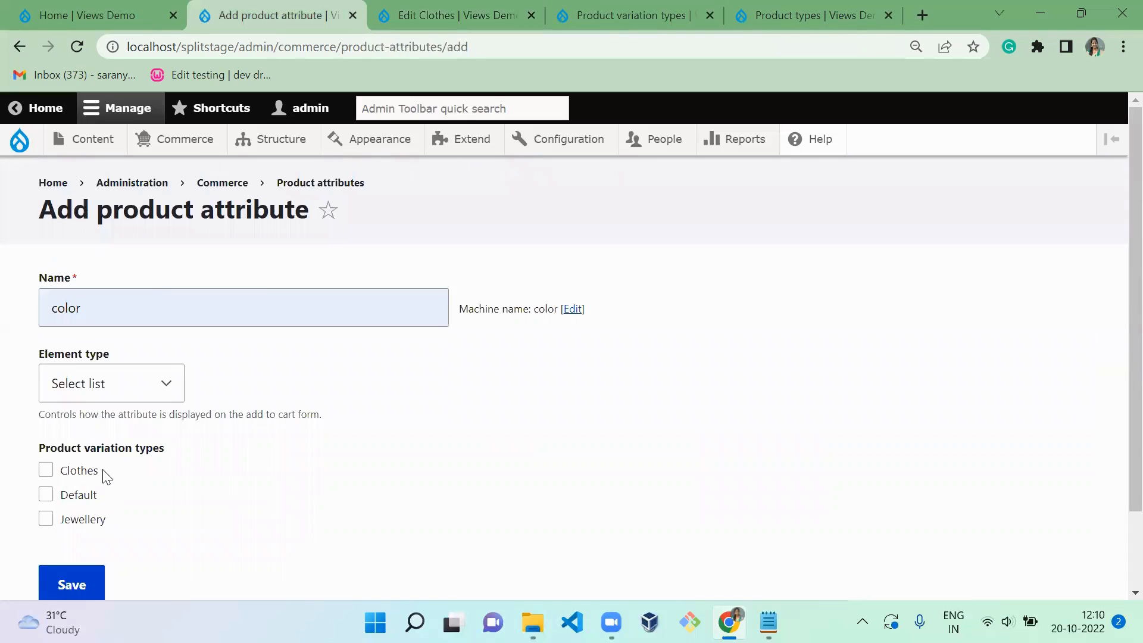
{"action": "left_click_drag", "start_coordinate": [102, 474], "coordinate": [70, 477]}
{"action": "left_click", "coordinate": [168, 500]}
{"action": "left_click", "coordinate": [159, 314]}
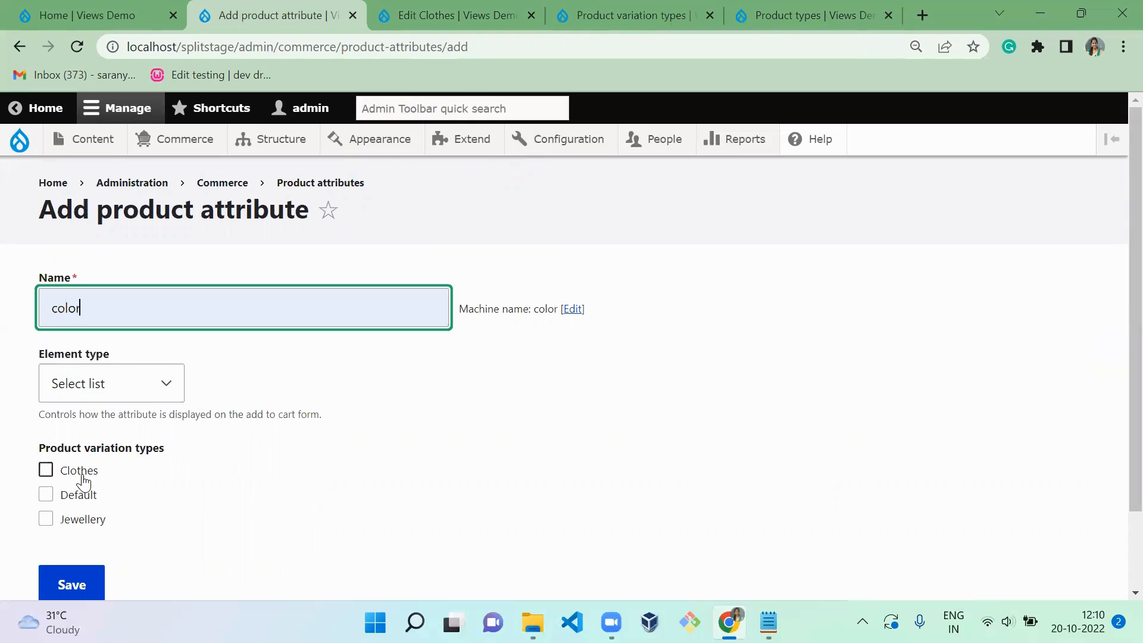
{"action": "left_click", "coordinate": [84, 481]}
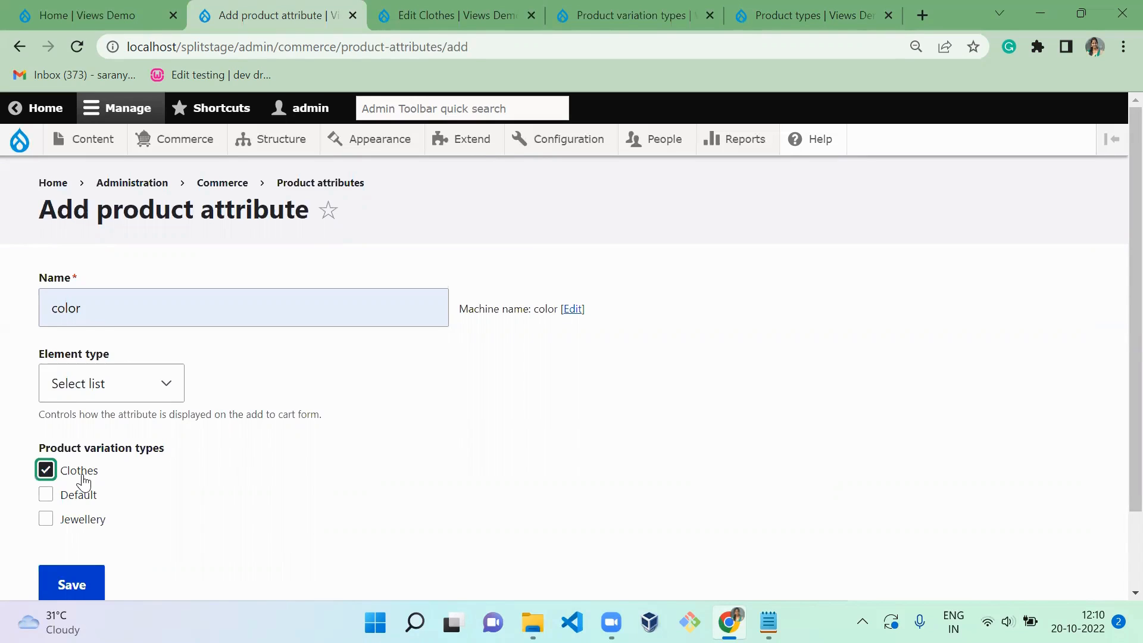
{"action": "left_click", "coordinate": [89, 581]}
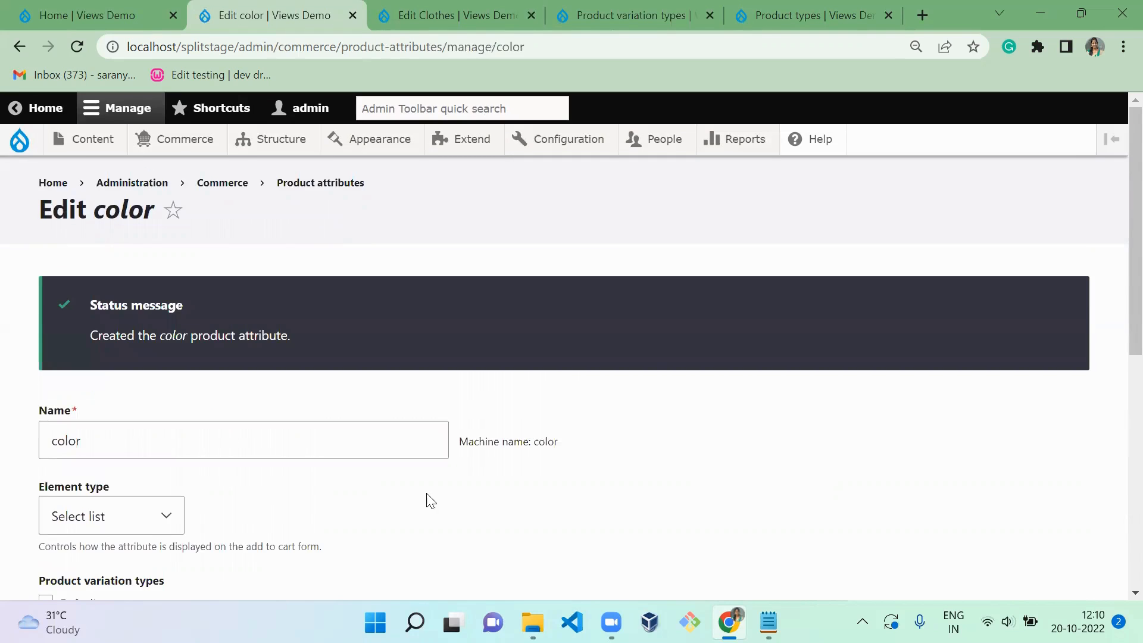
- Examine the color attribute's product variation types and its value name entry without entering a value
{"action": "scroll", "coordinate": [1116, 298], "scroll_direction": "down", "scroll_amount": 5}
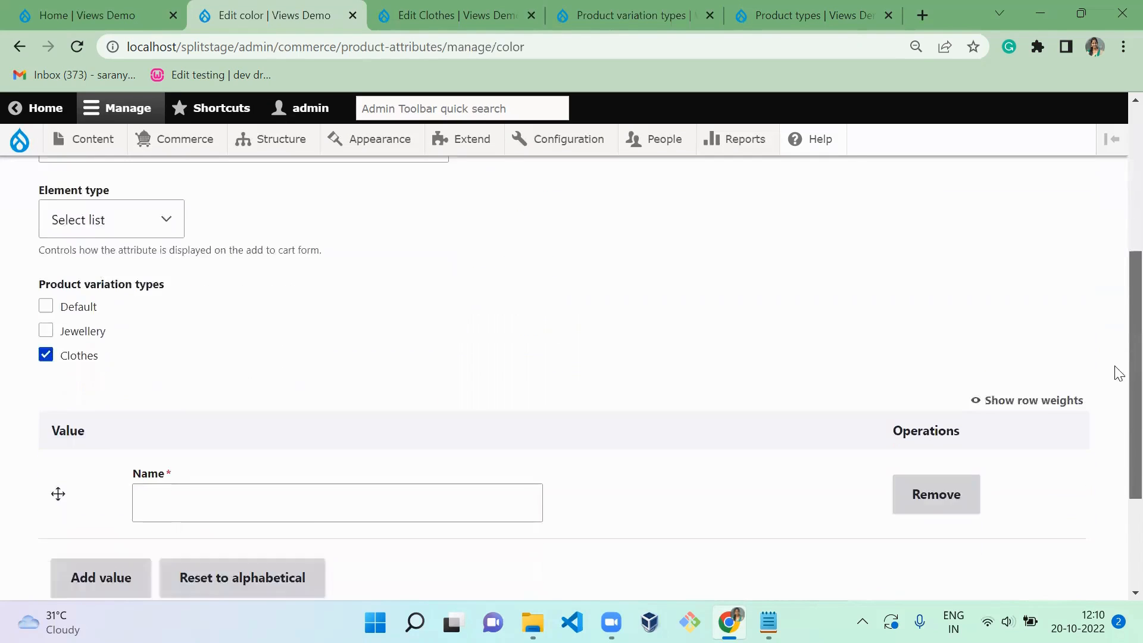
{"action": "scroll", "coordinate": [1115, 393], "scroll_direction": "down", "scroll_amount": 1}
{"action": "scroll", "coordinate": [1116, 381], "scroll_direction": "up", "scroll_amount": 1}
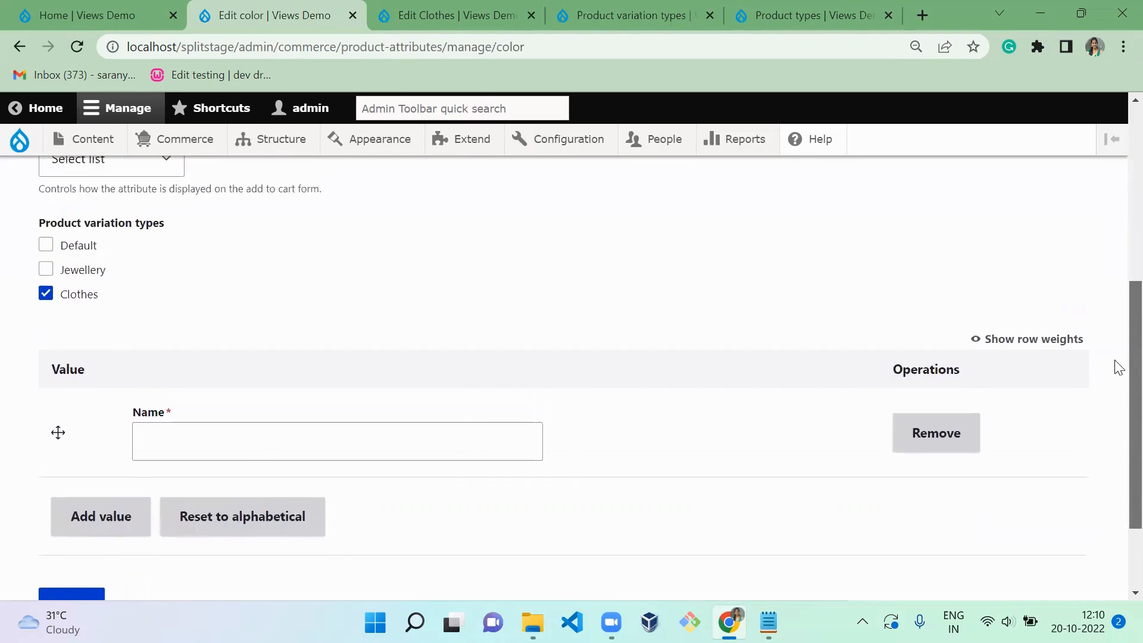
{"action": "scroll", "coordinate": [1119, 393], "scroll_direction": "down", "scroll_amount": 1}
{"action": "left_click", "coordinate": [402, 417]}
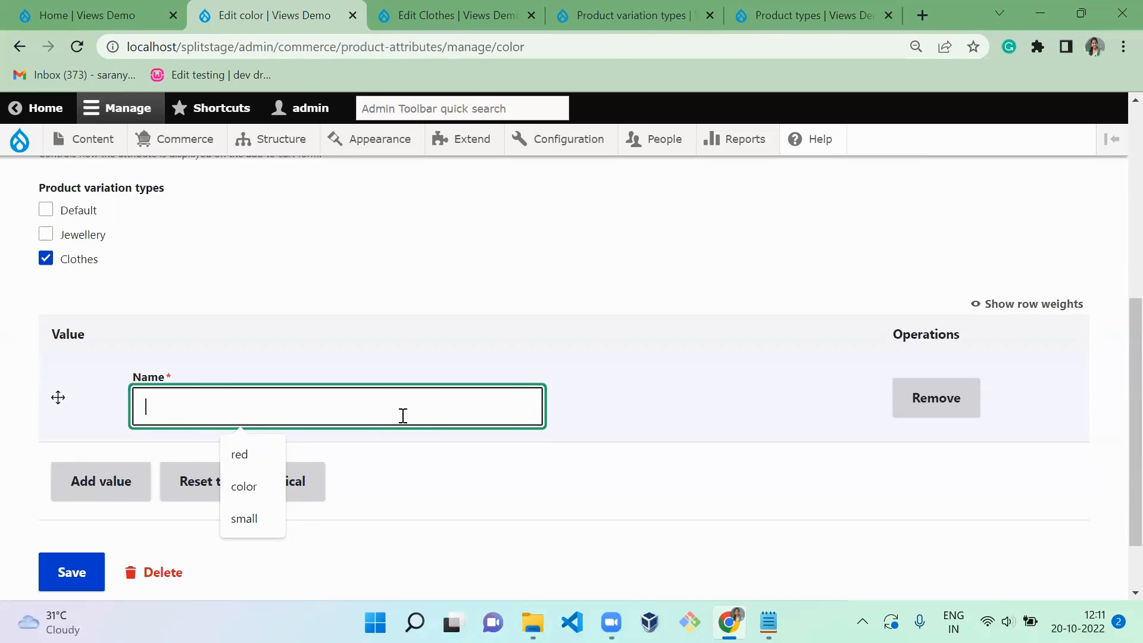
{"action": "scroll", "coordinate": [1116, 377], "scroll_direction": "up", "scroll_amount": 7}
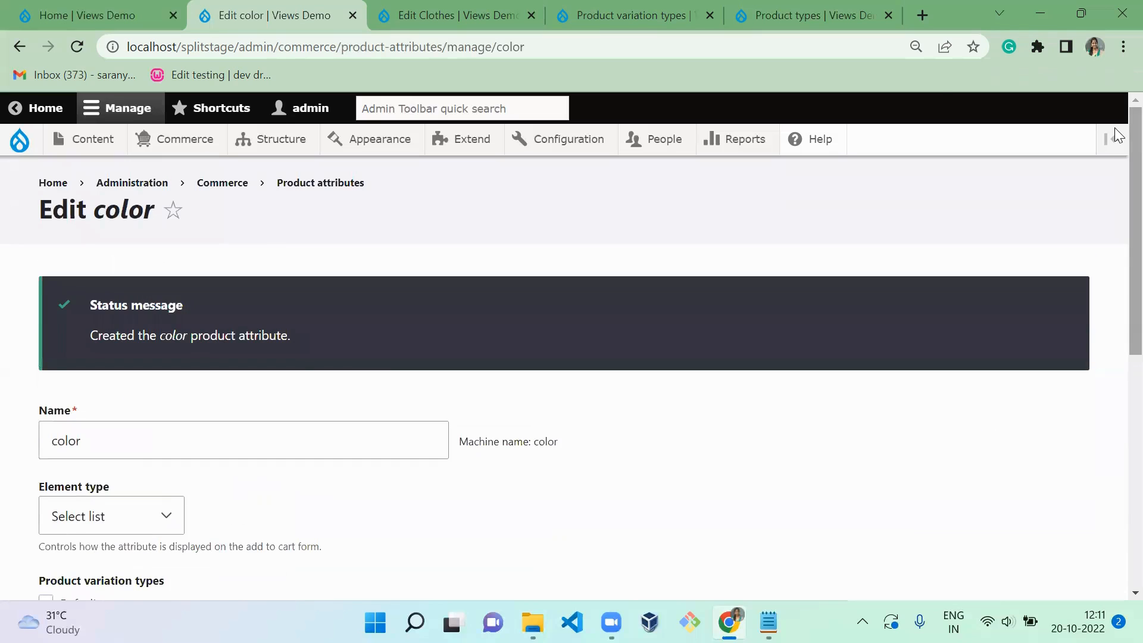
- Open the form for adding a field to the color product attribute and look through the available field types
{"action": "left_click", "coordinate": [313, 185]}
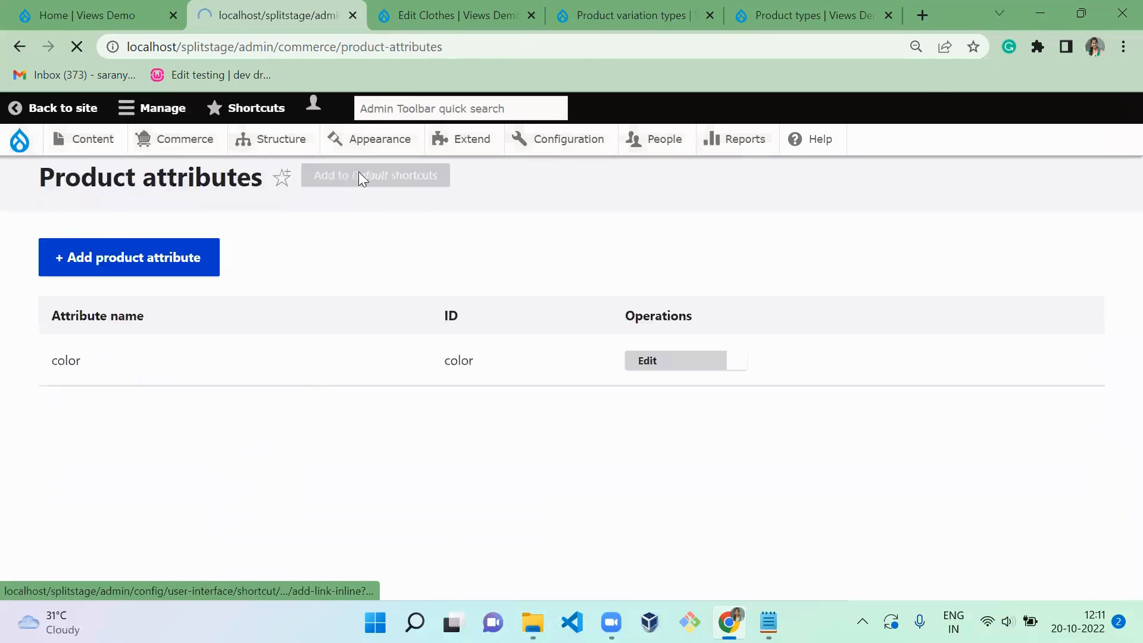
{"action": "left_click", "coordinate": [739, 393]}
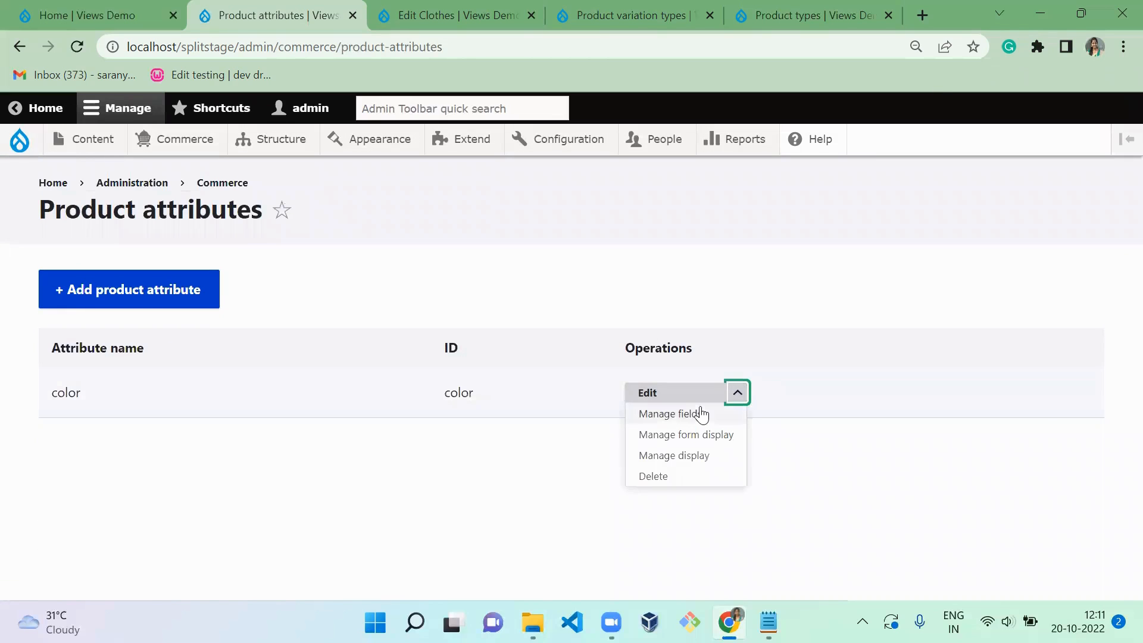
{"action": "left_click", "coordinate": [703, 414]}
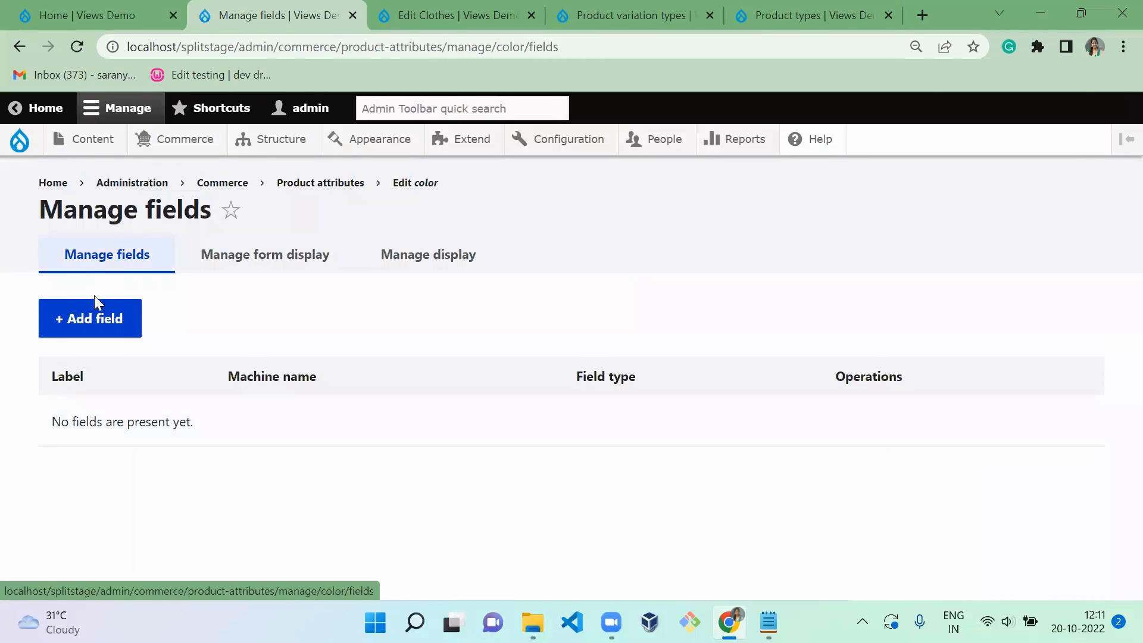
{"action": "left_click", "coordinate": [95, 307]}
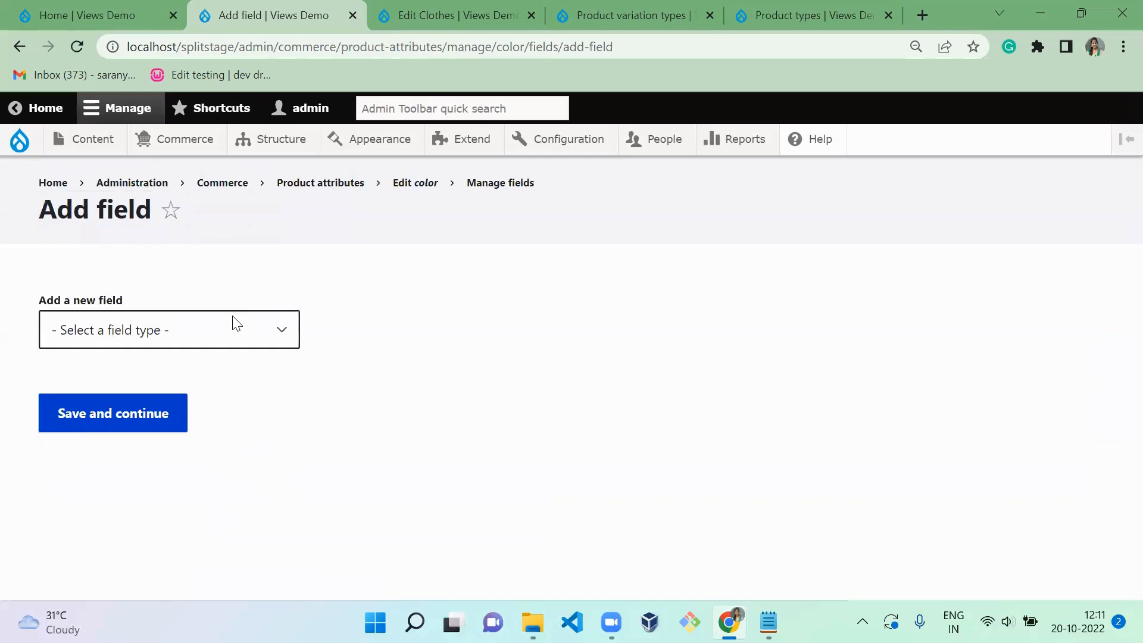
{"action": "left_click", "coordinate": [215, 329]}
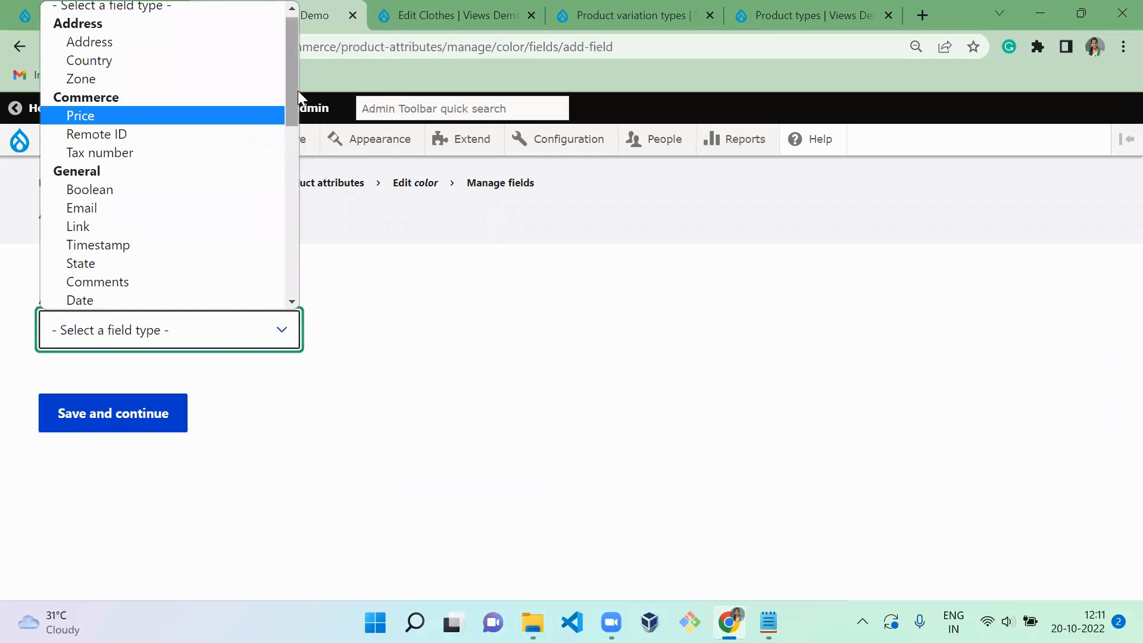
{"action": "left_click_drag", "start_coordinate": [298, 92], "coordinate": [682, 592]}
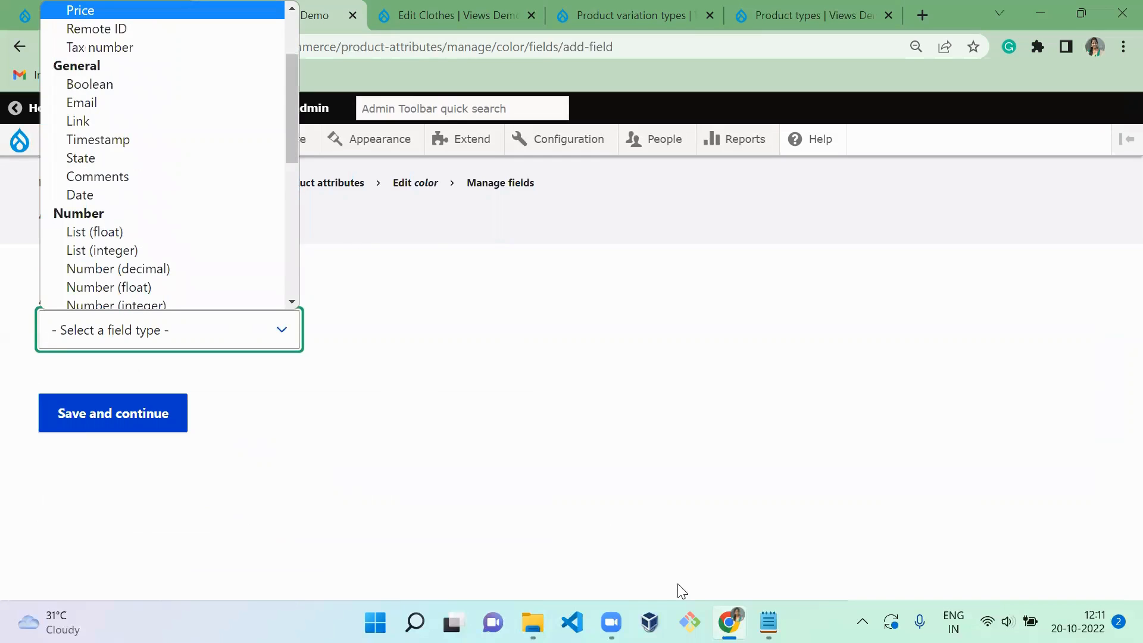
- Open a maximized Git Bash terminal and change to the directory /c/wamp64/www/splitstage/
{"action": "left_click", "coordinate": [689, 622]}
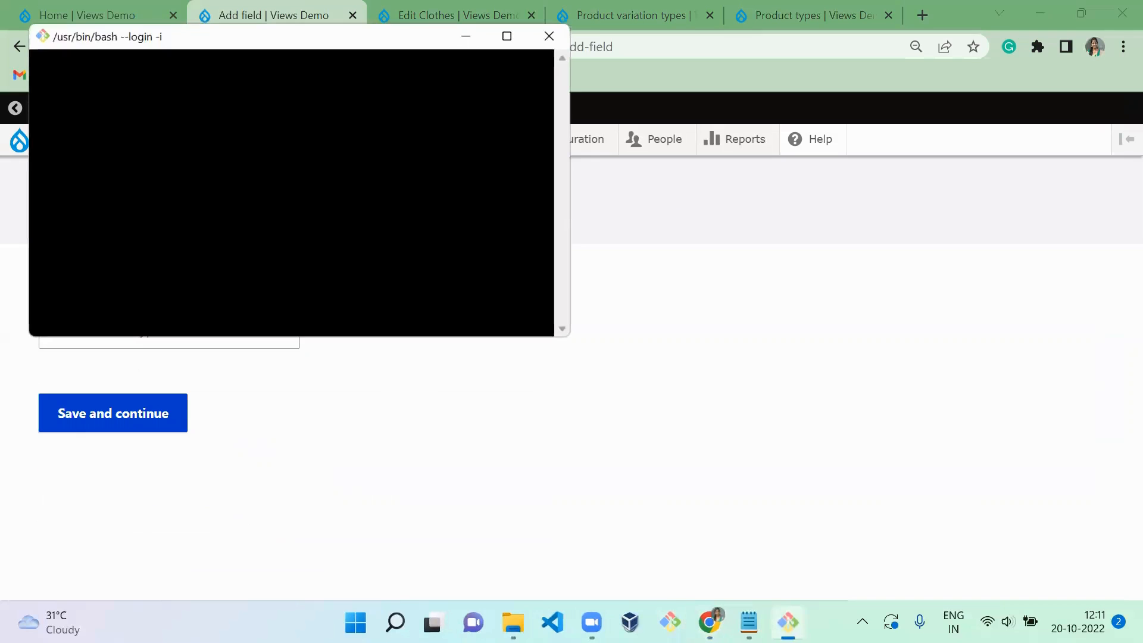
{"action": "double_click", "coordinate": [257, 40]}
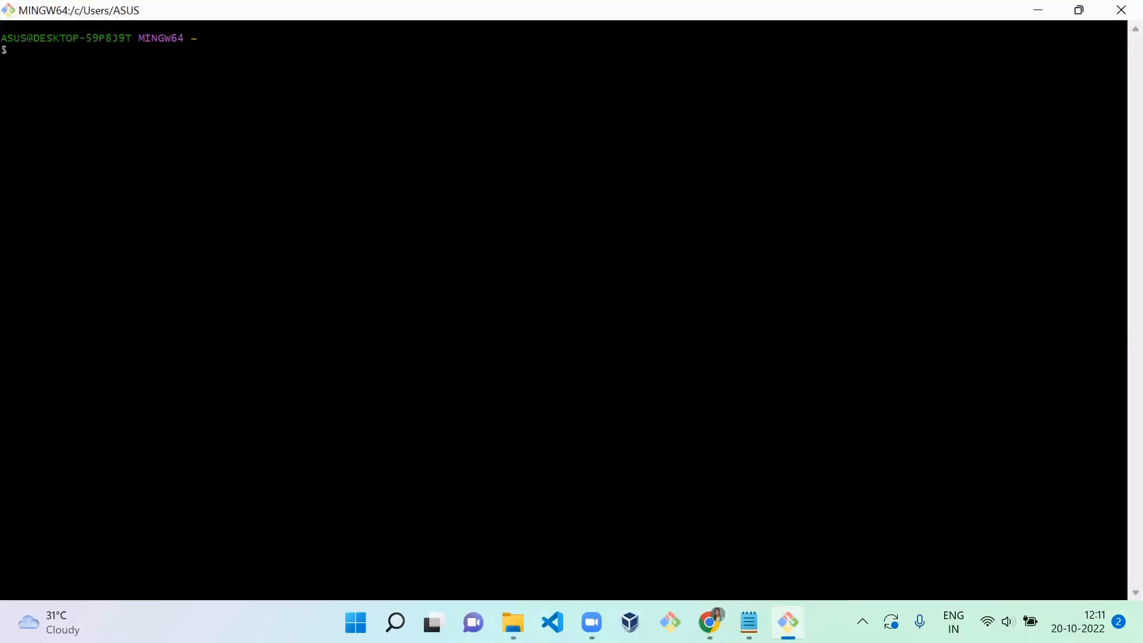
{"action": "type", "text": "cd /c/wamp64/www/splitstage/"}
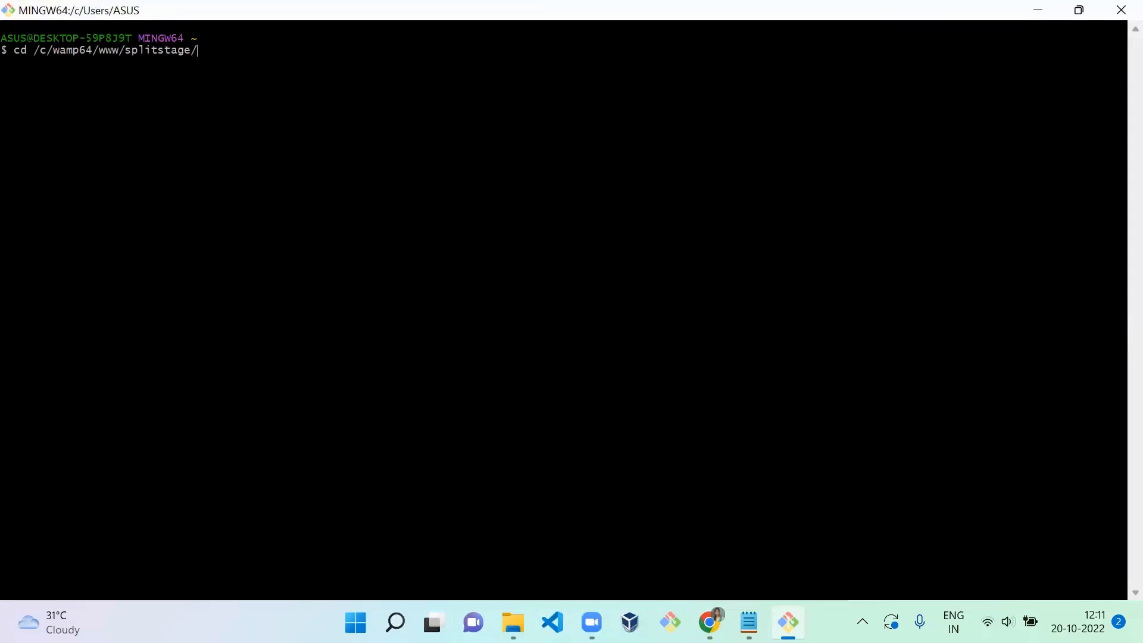
{"action": "key", "text": "Return"}
- Recall the command composer require drupal/color_field from the shell history and run it
{"action": "type", "text": "composer"}
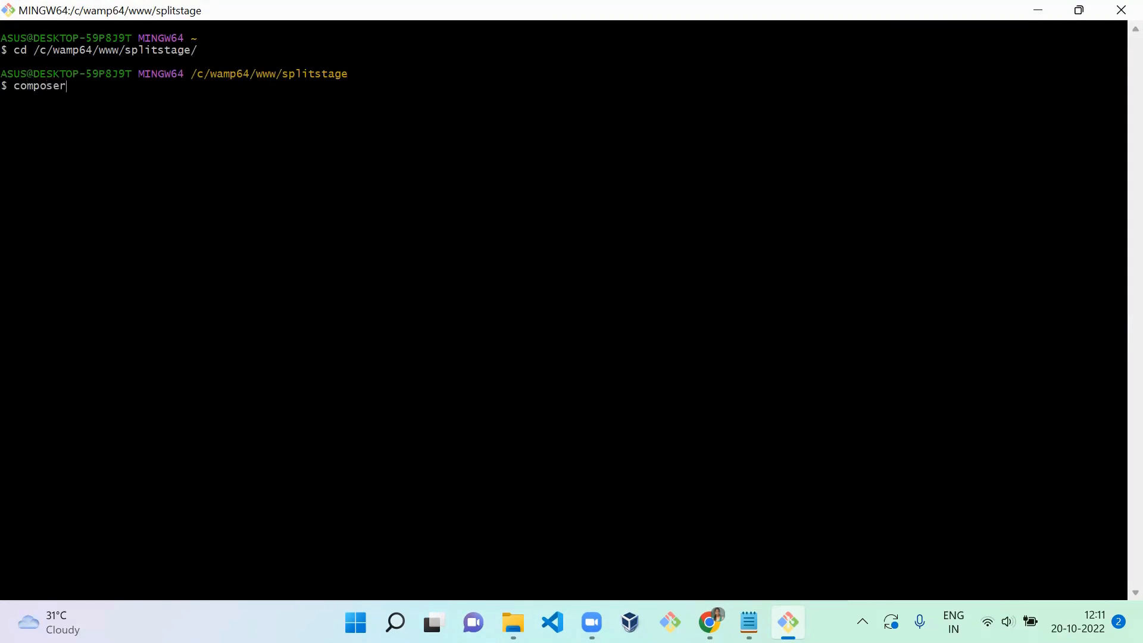
{"action": "key", "text": "ctrl+r"}
{"action": "type", "text": "colo"}
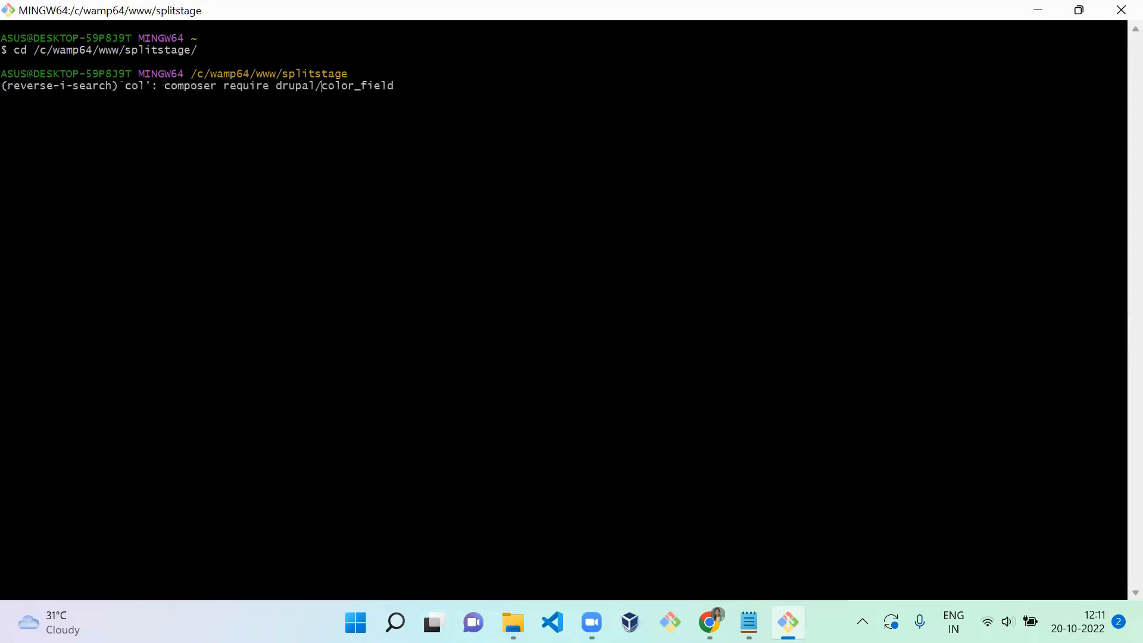
{"action": "key", "text": "Right"}
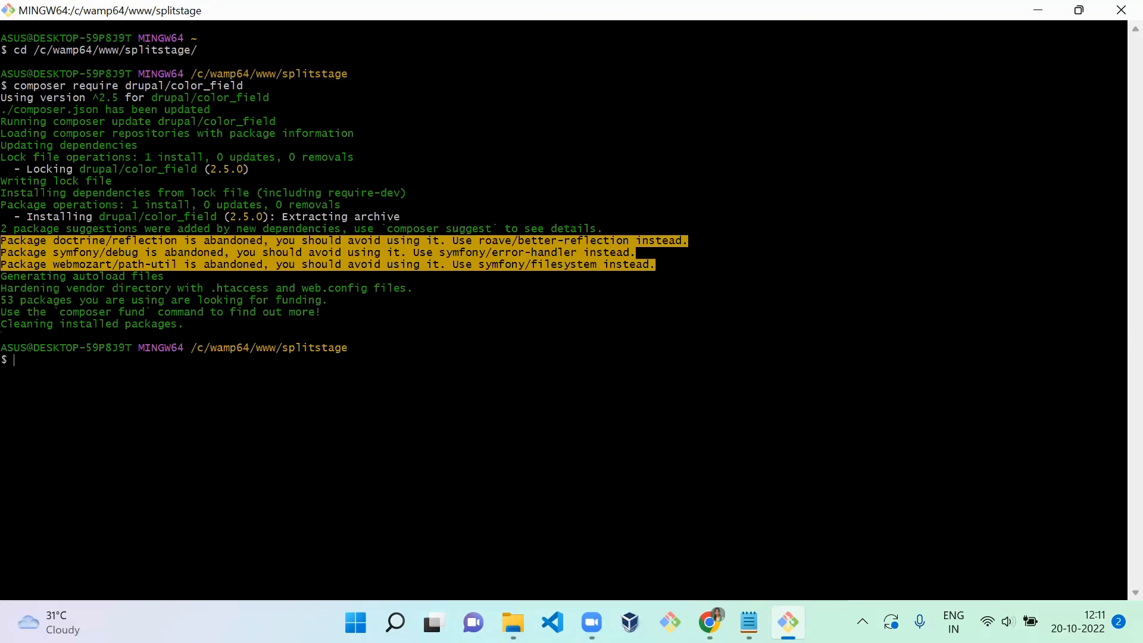
- Switch to Chrome, open the Extend page in a new tab, and close the Edit Clothes, Product variation types and Product types tabs
{"action": "left_click", "coordinate": [710, 623]}
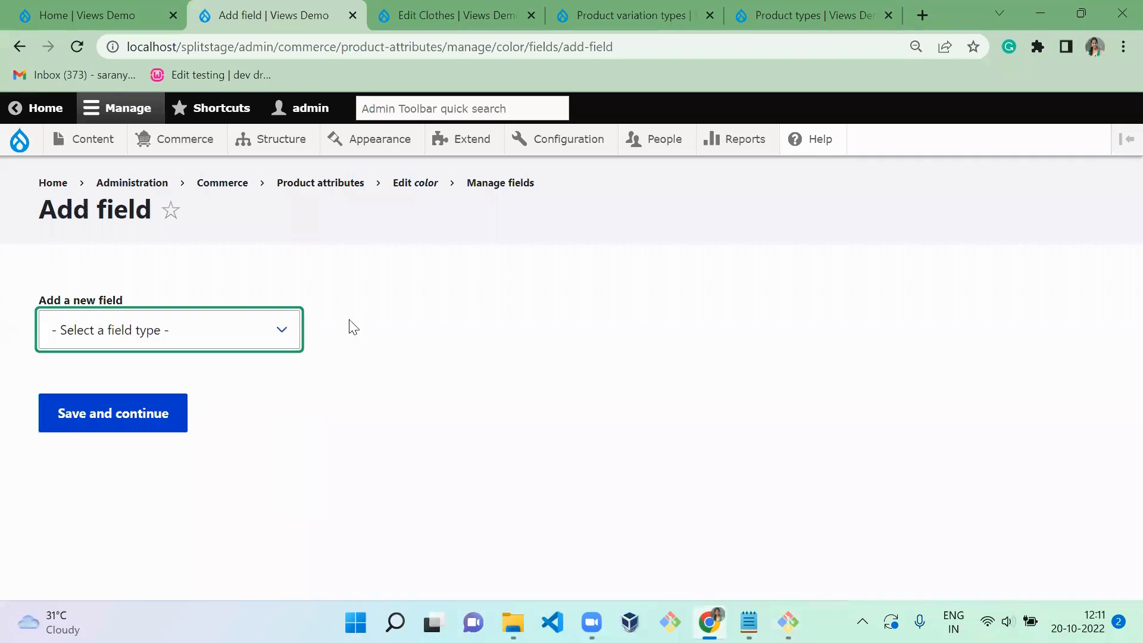
{"action": "middle_click", "coordinate": [486, 137]}
{"action": "key", "text": "ctrl+Tab"}
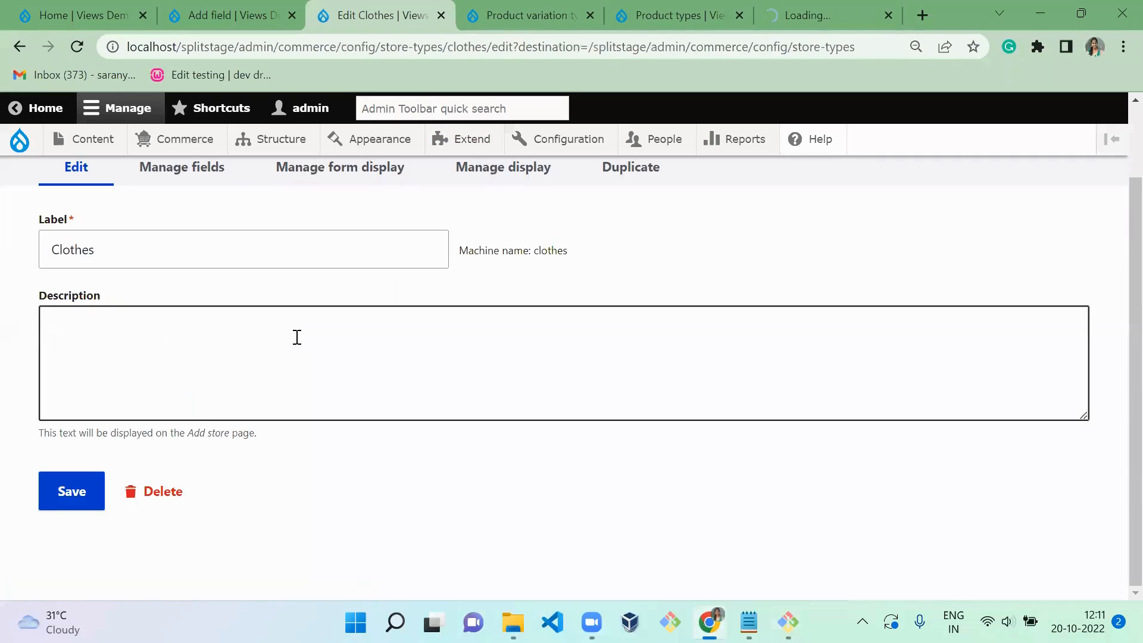
{"action": "key", "text": "ctrl+w"}
{"action": "key", "text": "ctrl+w"}
{"action": "key", "text": "ctrl+w"}
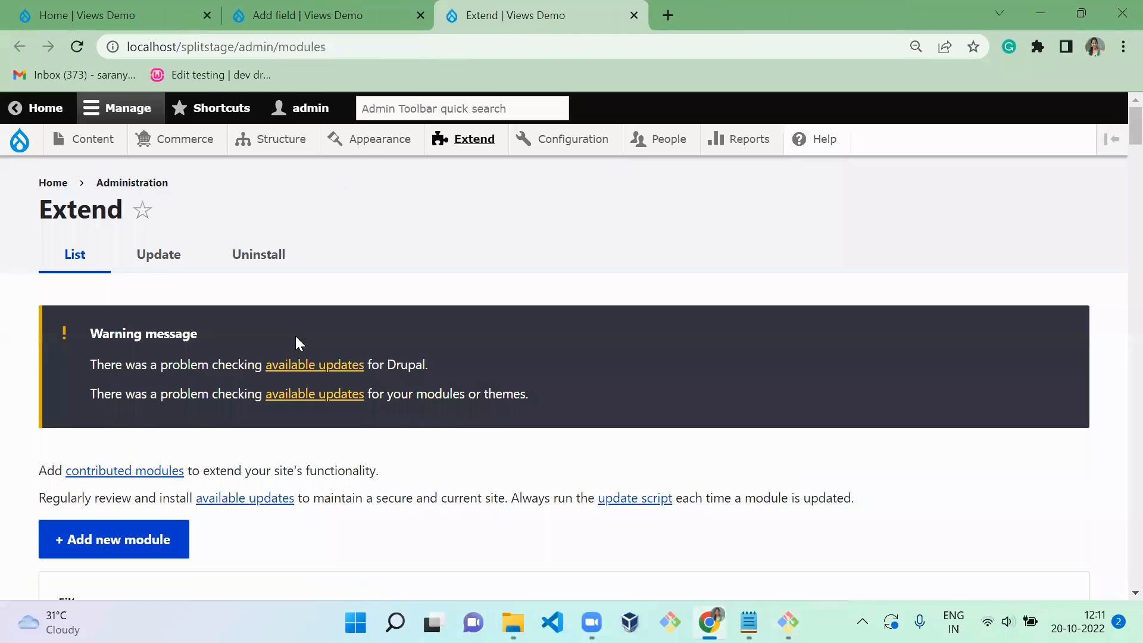
- Filter the module list by "color" and install the Color Field module
{"action": "scroll", "coordinate": [588, 323], "scroll_direction": "down", "scroll_amount": 5}
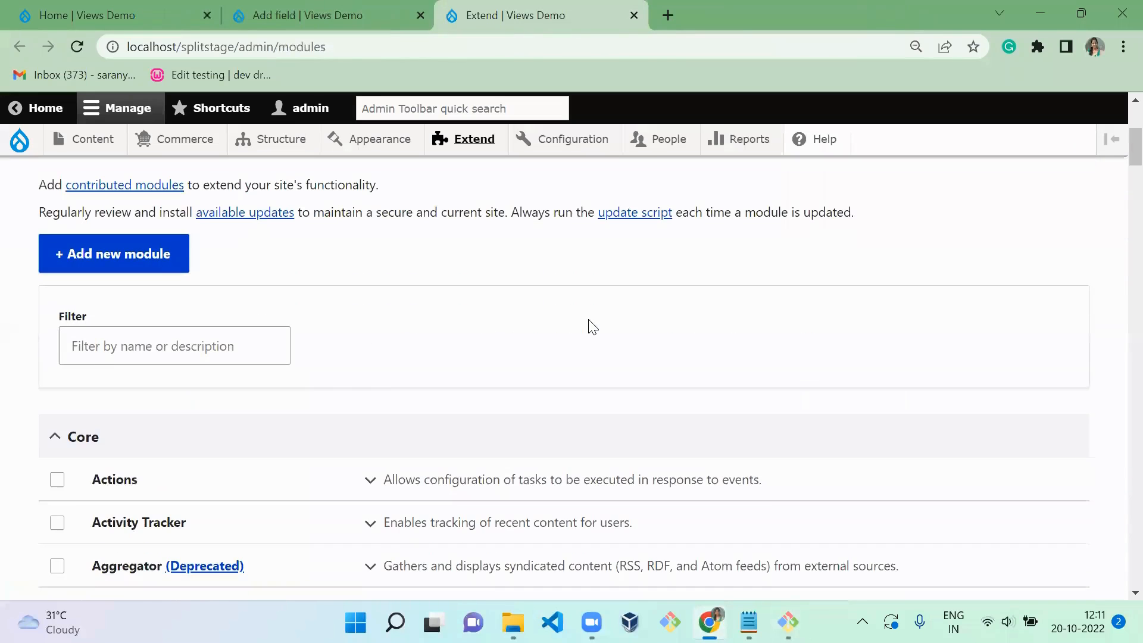
{"action": "left_click", "coordinate": [195, 343]}
{"action": "type", "text": "color"}
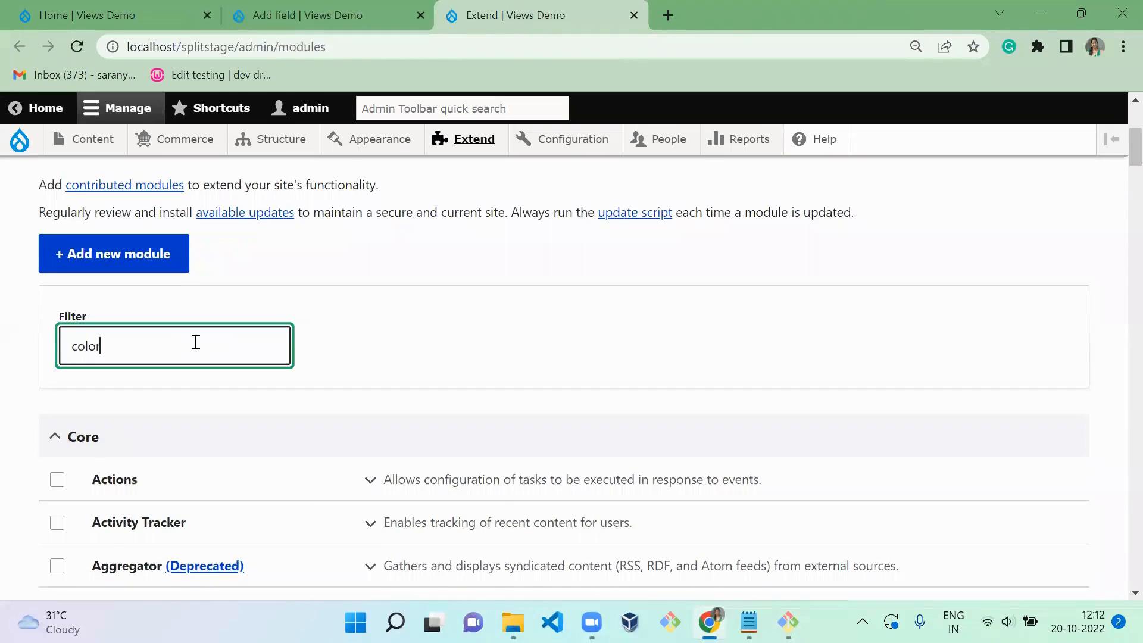
{"action": "scroll", "coordinate": [1118, 280], "scroll_direction": "down", "scroll_amount": 1}
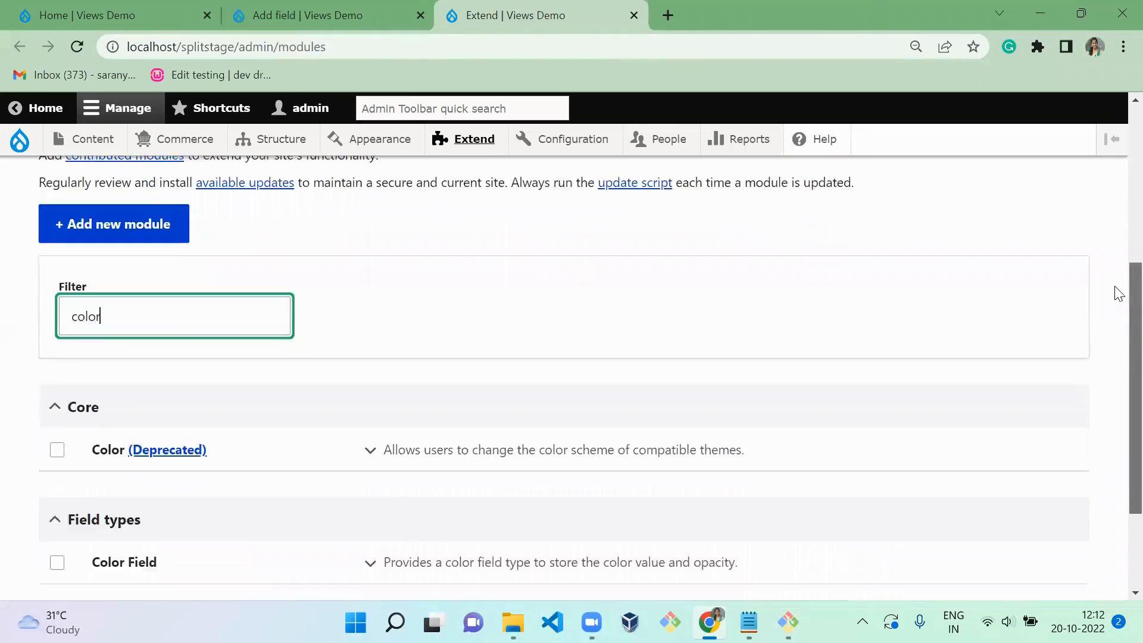
{"action": "scroll", "coordinate": [1117, 298], "scroll_direction": "down", "scroll_amount": 3}
{"action": "left_click", "coordinate": [125, 433]}
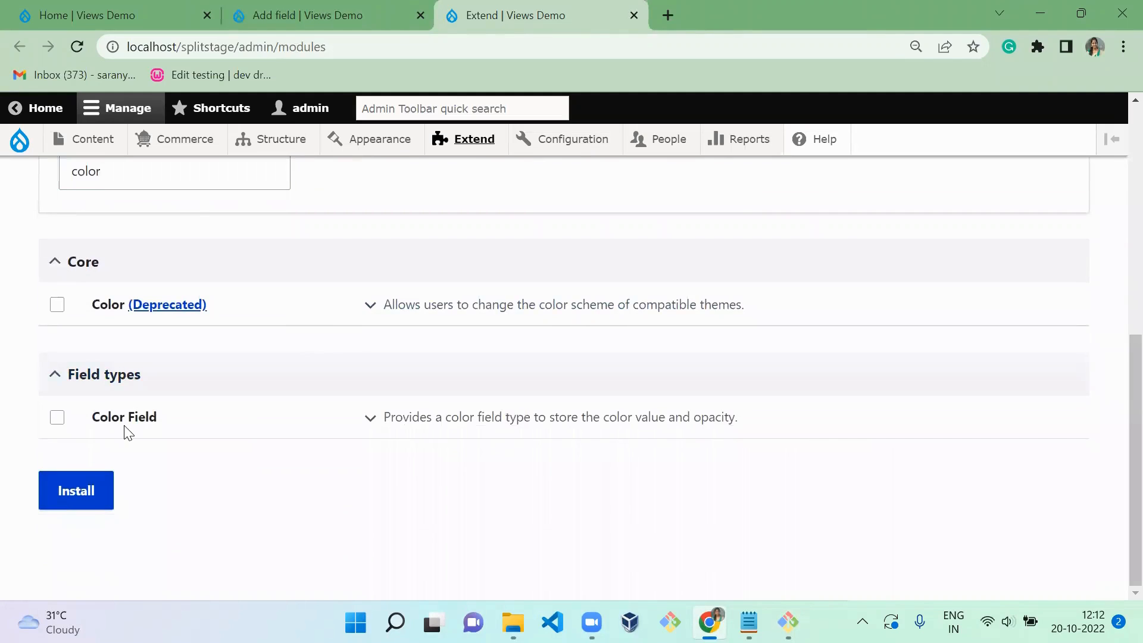
{"action": "left_click", "coordinate": [117, 426]}
{"action": "left_click", "coordinate": [85, 501]}
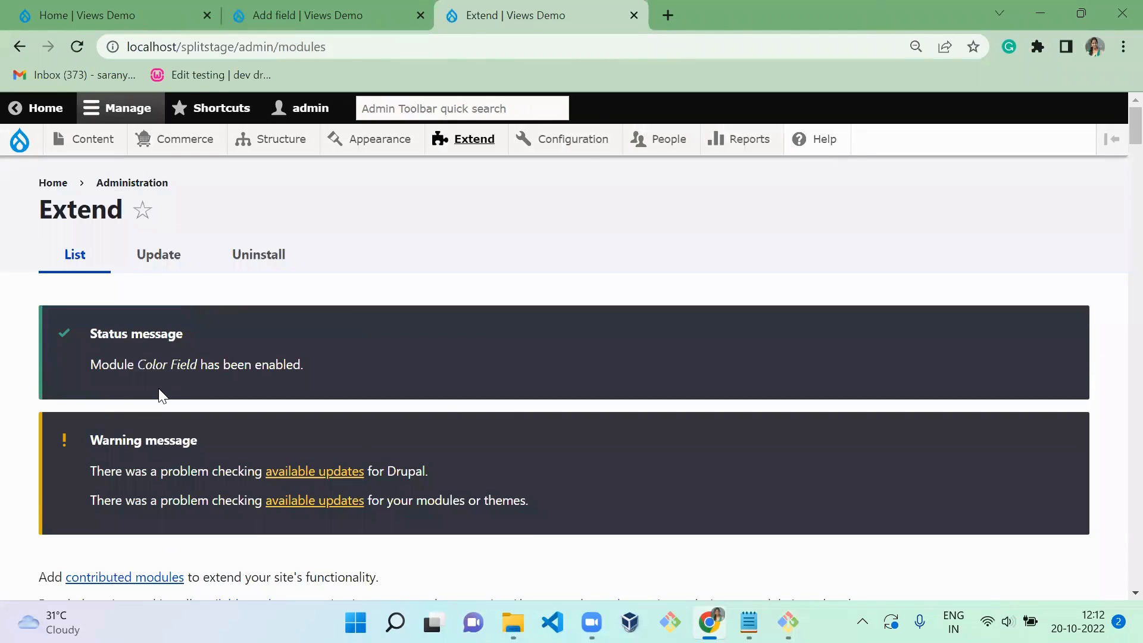
- Return to the color attribute's new field form and add a field of type Color labelled "Color"
{"action": "key", "text": "ctrl+shift+Tab"}
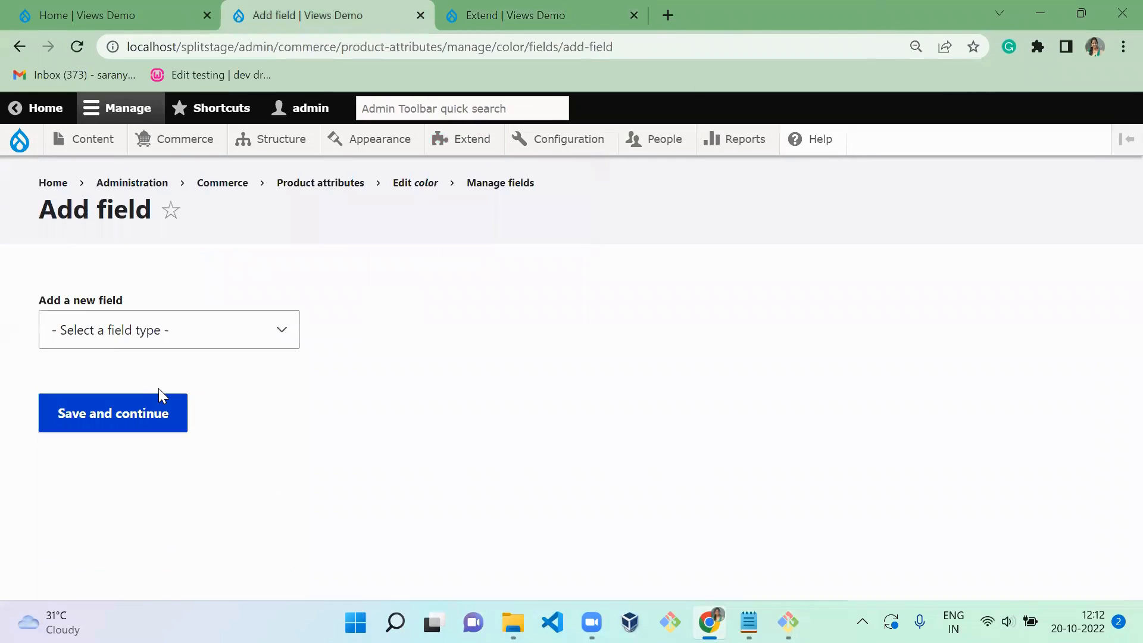
{"action": "left_click", "coordinate": [115, 333]}
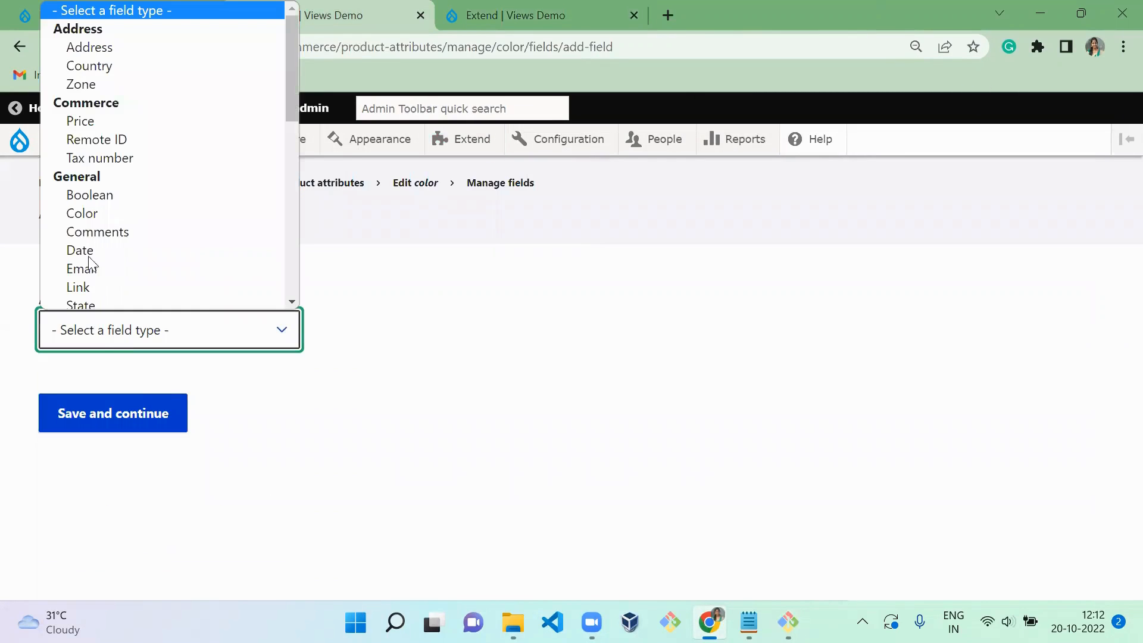
{"action": "left_click", "coordinate": [92, 208]}
{"action": "left_click", "coordinate": [84, 437]}
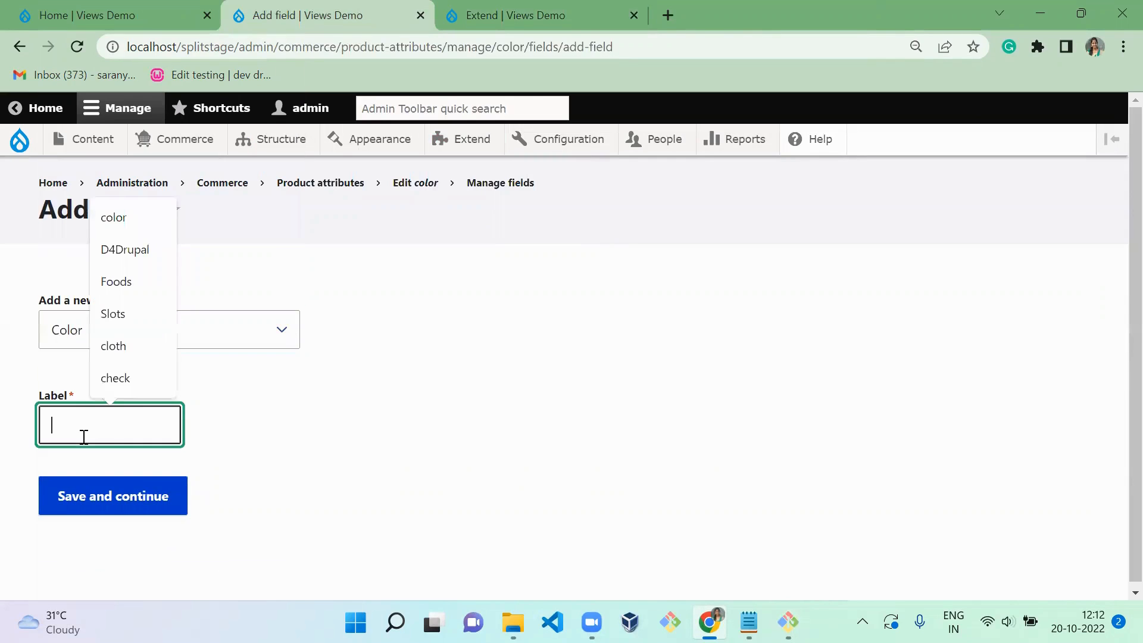
{"action": "type", "text": "Color"}
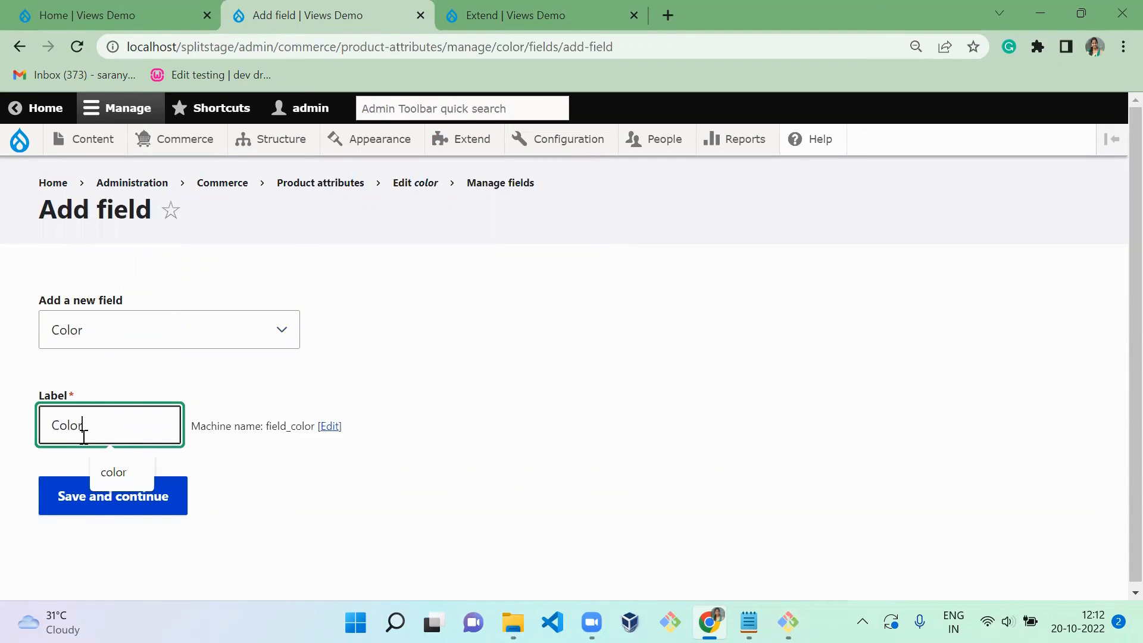
{"action": "left_click", "coordinate": [108, 509]}
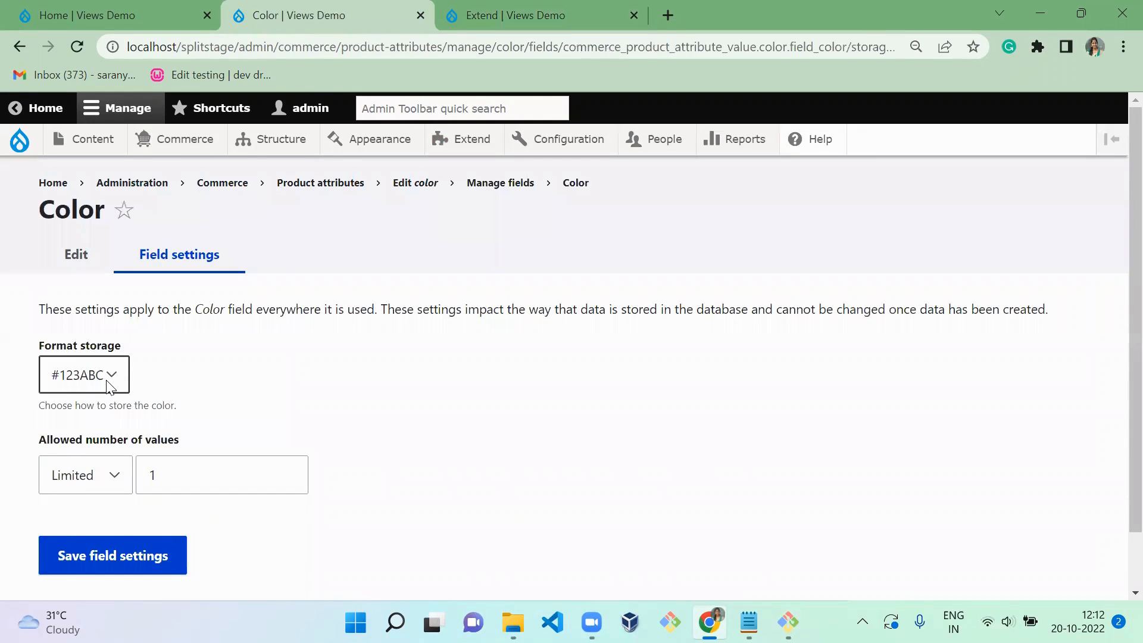
- Review the storage format choices, keep #123ABC with a limit of 1 value, and save the field settings
{"action": "left_click", "coordinate": [107, 382]}
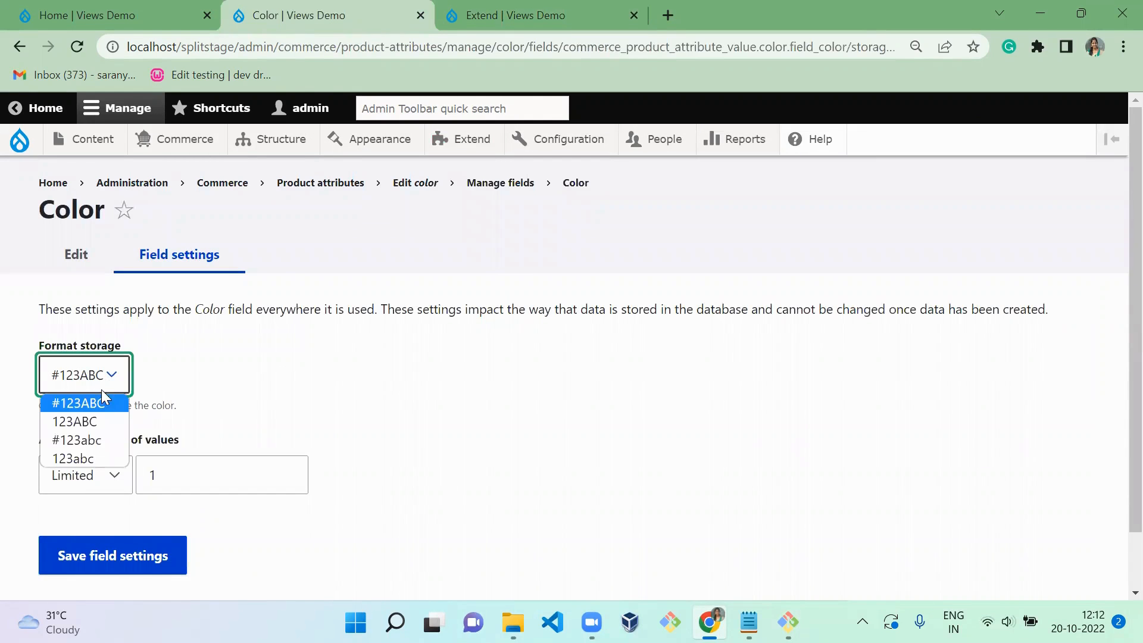
{"action": "left_click", "coordinate": [240, 380]}
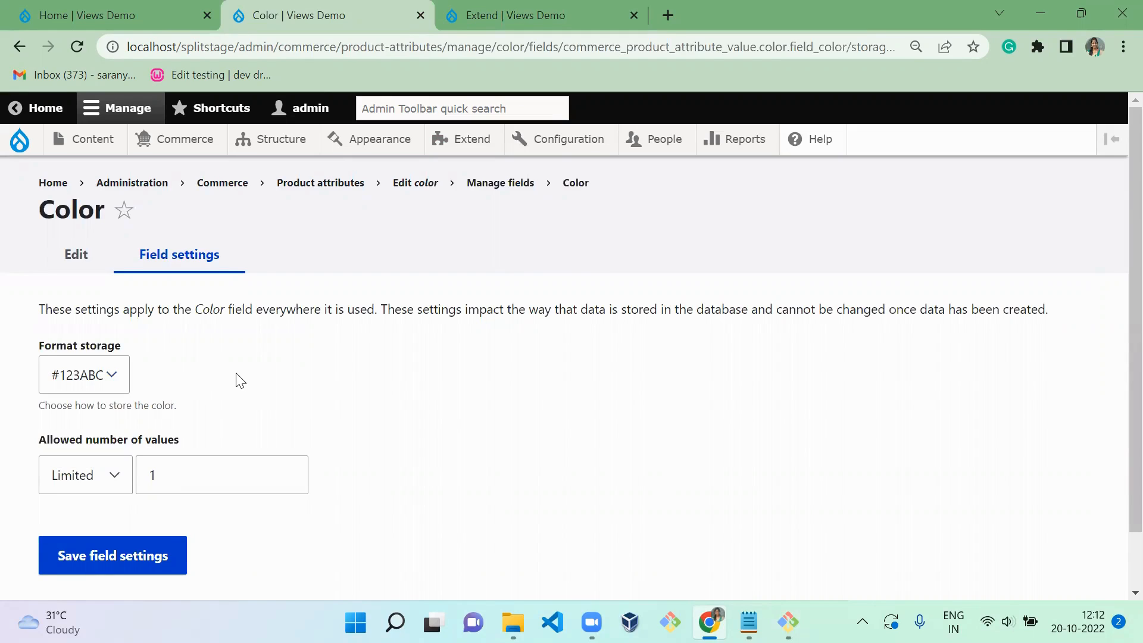
{"action": "left_click", "coordinate": [153, 557]}
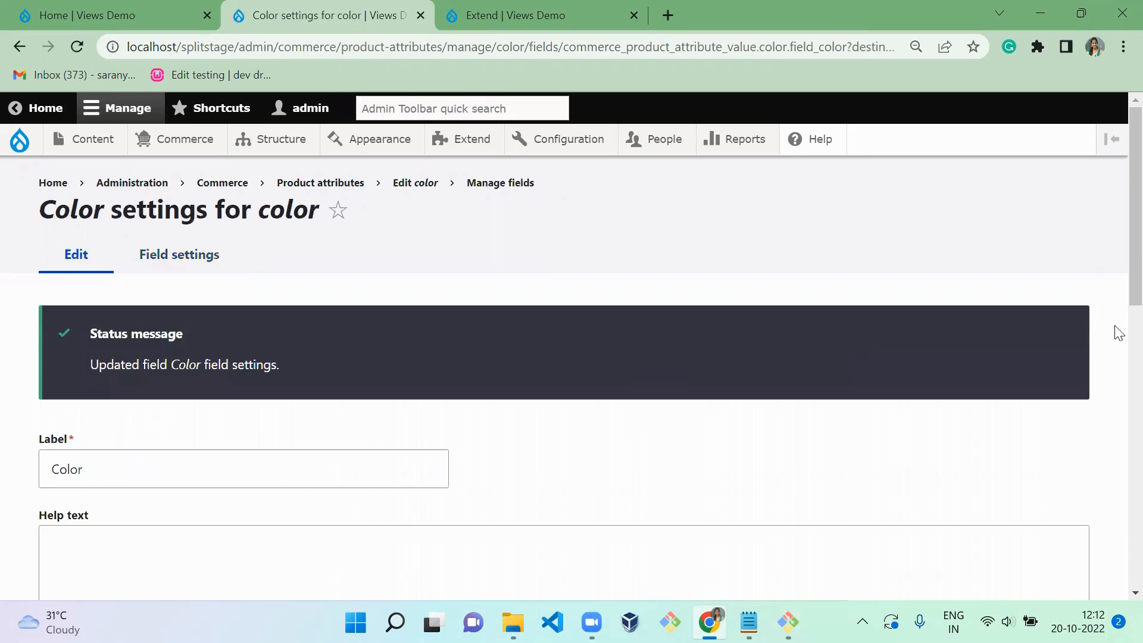
- Turn off Record opacity for the Color field and save its settings
{"action": "scroll", "coordinate": [1116, 238], "scroll_direction": "down", "scroll_amount": 10}
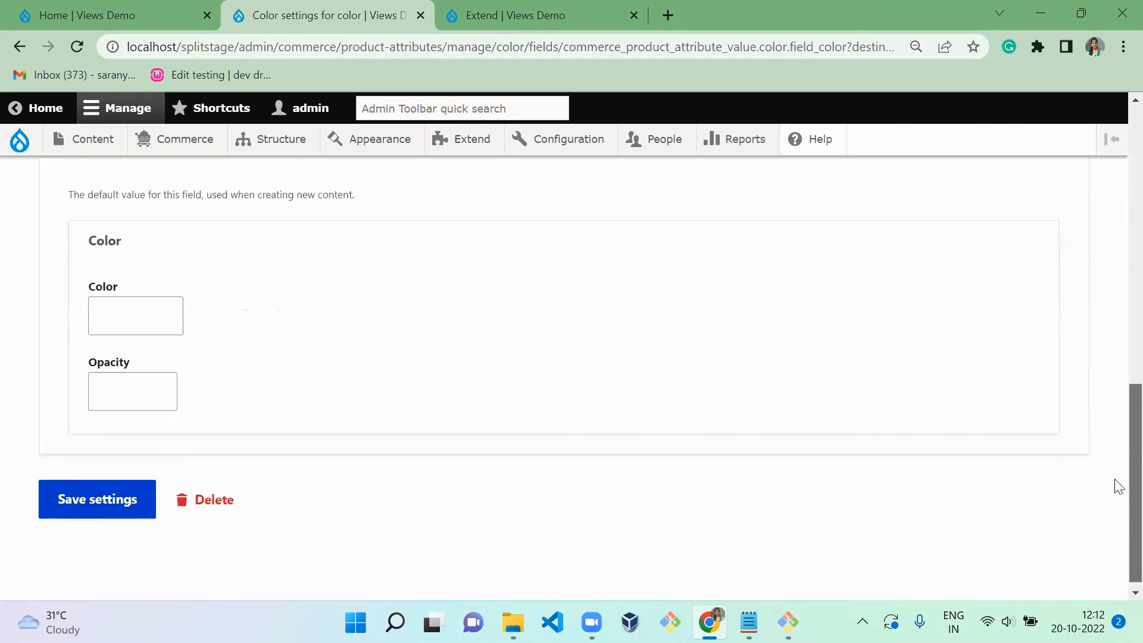
{"action": "scroll", "coordinate": [1118, 485], "scroll_direction": "up", "scroll_amount": 3}
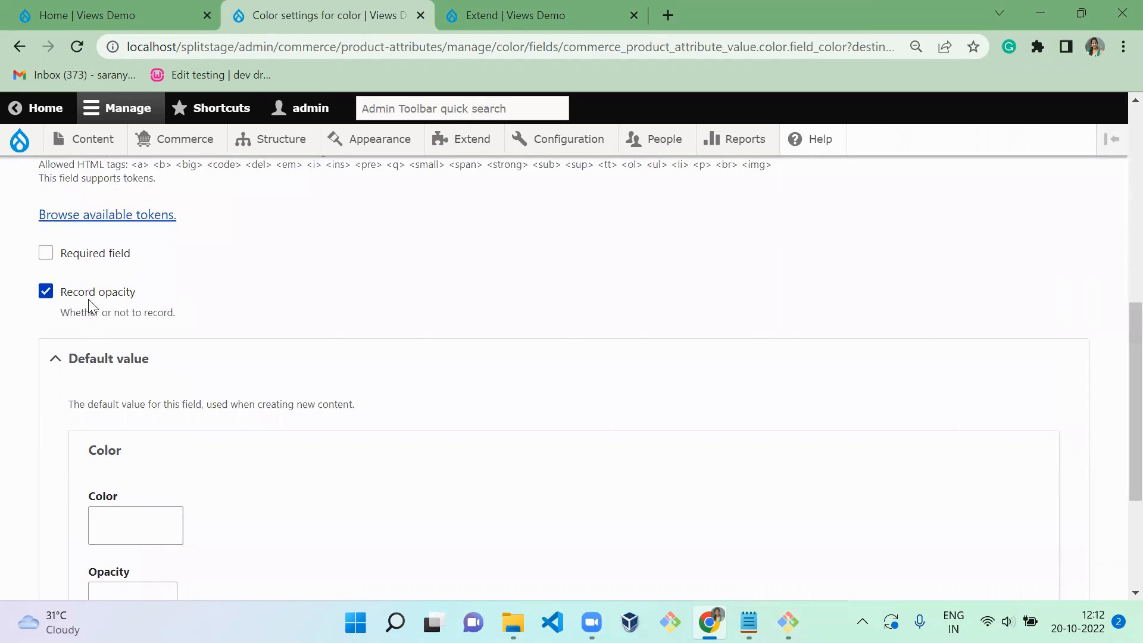
{"action": "left_click", "coordinate": [110, 294]}
{"action": "scroll", "coordinate": [1115, 476], "scroll_direction": "down", "scroll_amount": 4}
{"action": "left_click", "coordinate": [93, 491]}
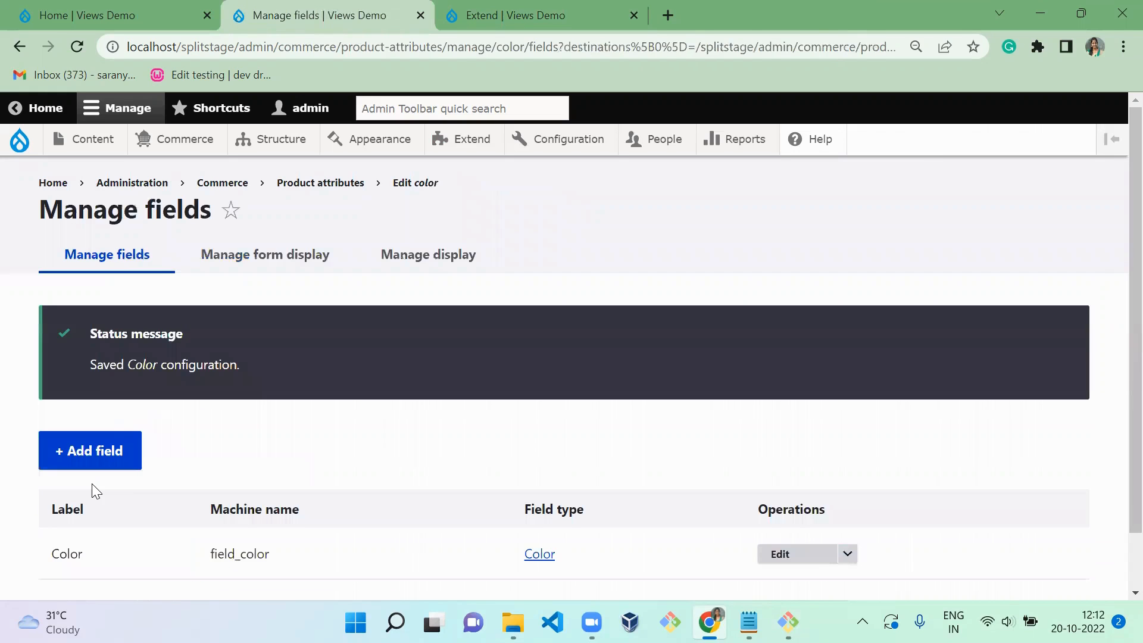
- Open the color product attribute for editing and examine the Color input offered for its attribute value
{"action": "mouse_move", "coordinate": [184, 140]}
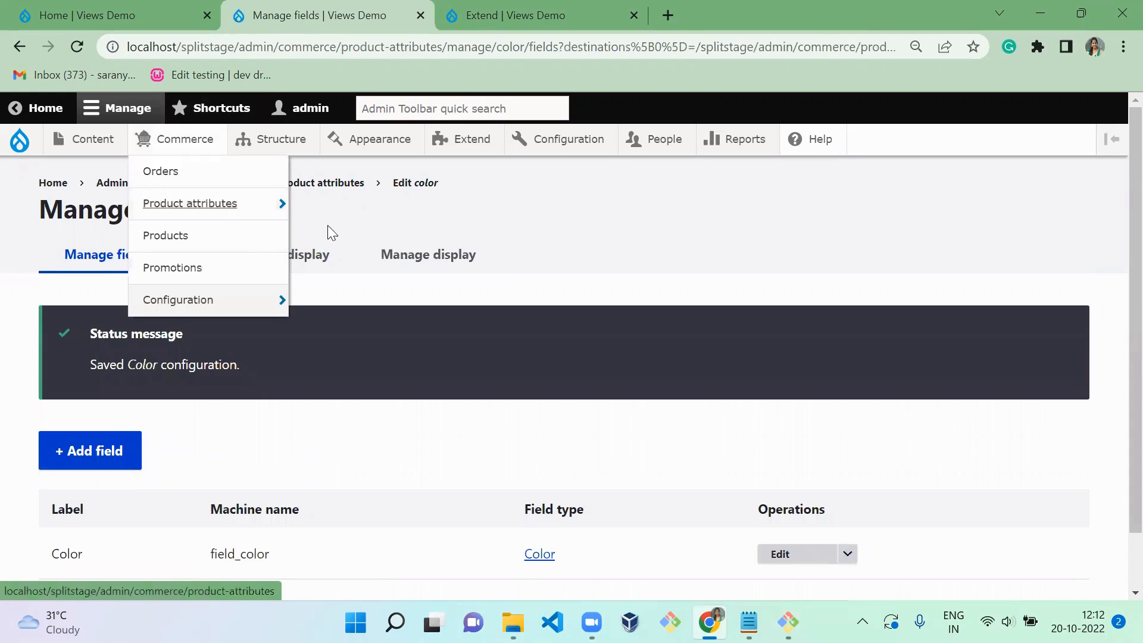
{"action": "left_click", "coordinate": [327, 184]}
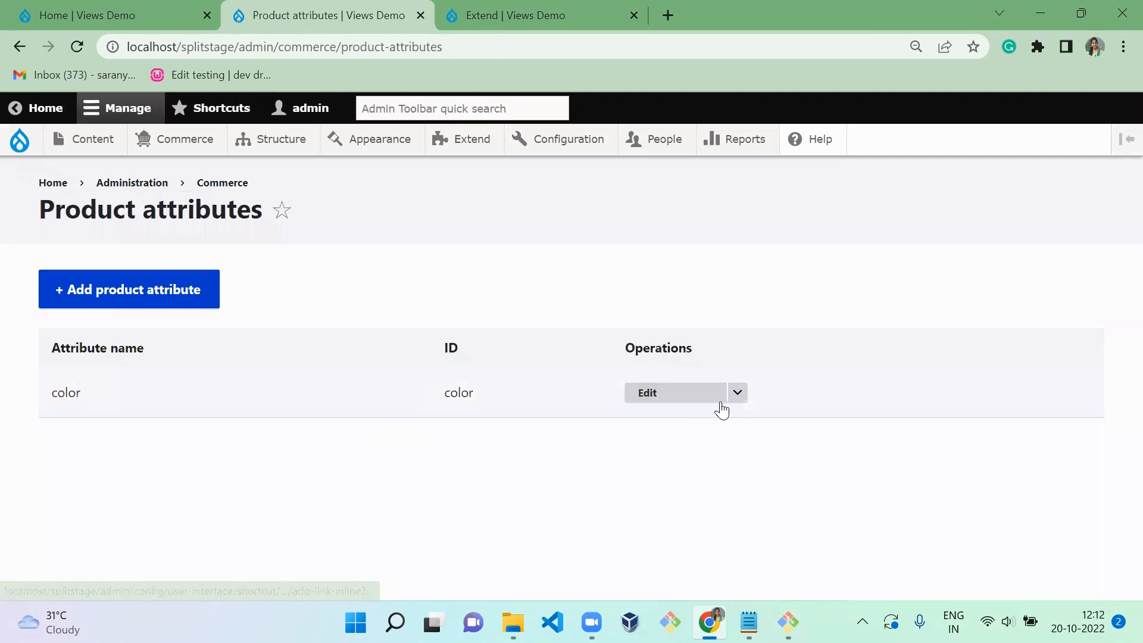
{"action": "left_click", "coordinate": [688, 392]}
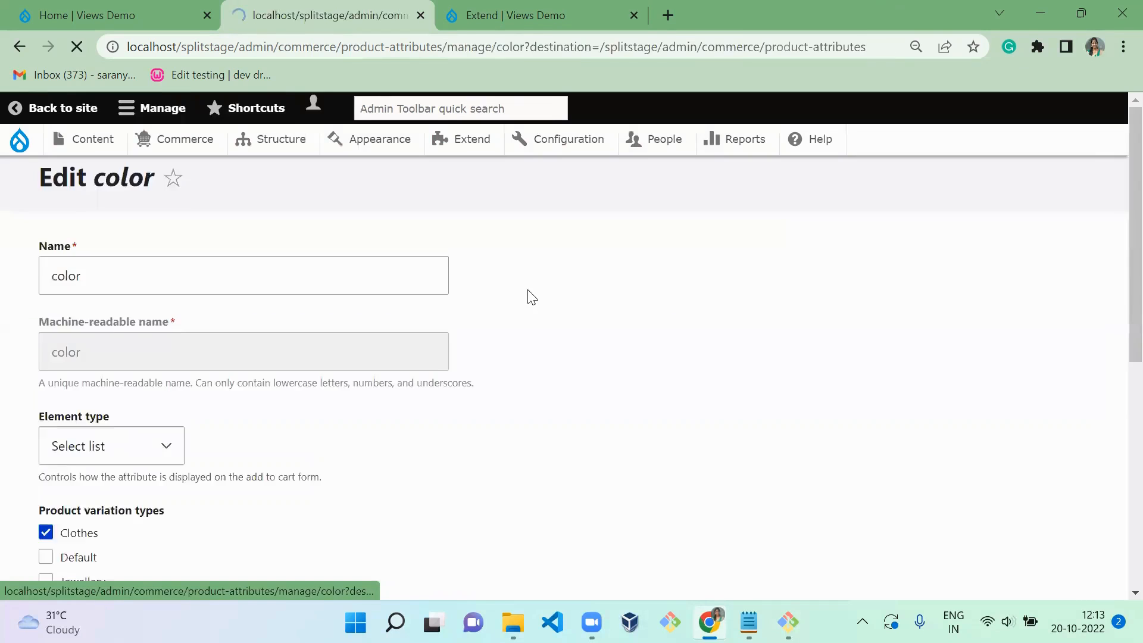
{"action": "scroll", "coordinate": [1117, 369], "scroll_direction": "down", "scroll_amount": 5}
{"action": "scroll", "coordinate": [1119, 433], "scroll_direction": "up", "scroll_amount": 5}
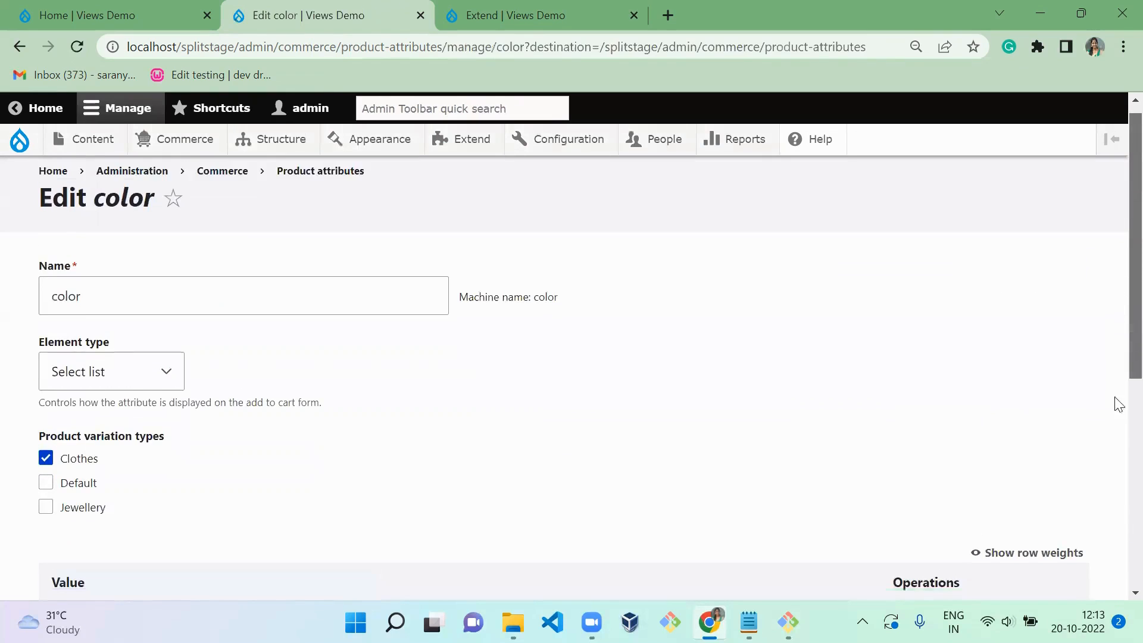
{"action": "scroll", "coordinate": [1117, 417], "scroll_direction": "down", "scroll_amount": 5}
{"action": "left_click", "coordinate": [162, 323]}
{"action": "left_click", "coordinate": [162, 323]}
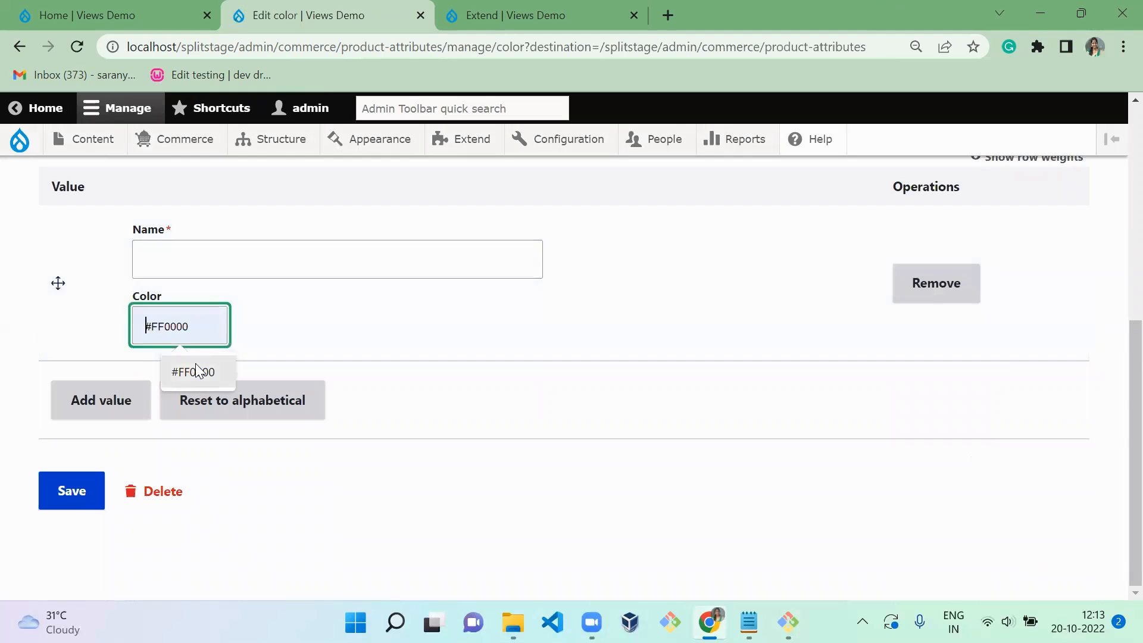
- Set the Color field's widget to Color spectrum in the color attribute's form display and save
{"action": "mouse_move", "coordinate": [167, 144]}
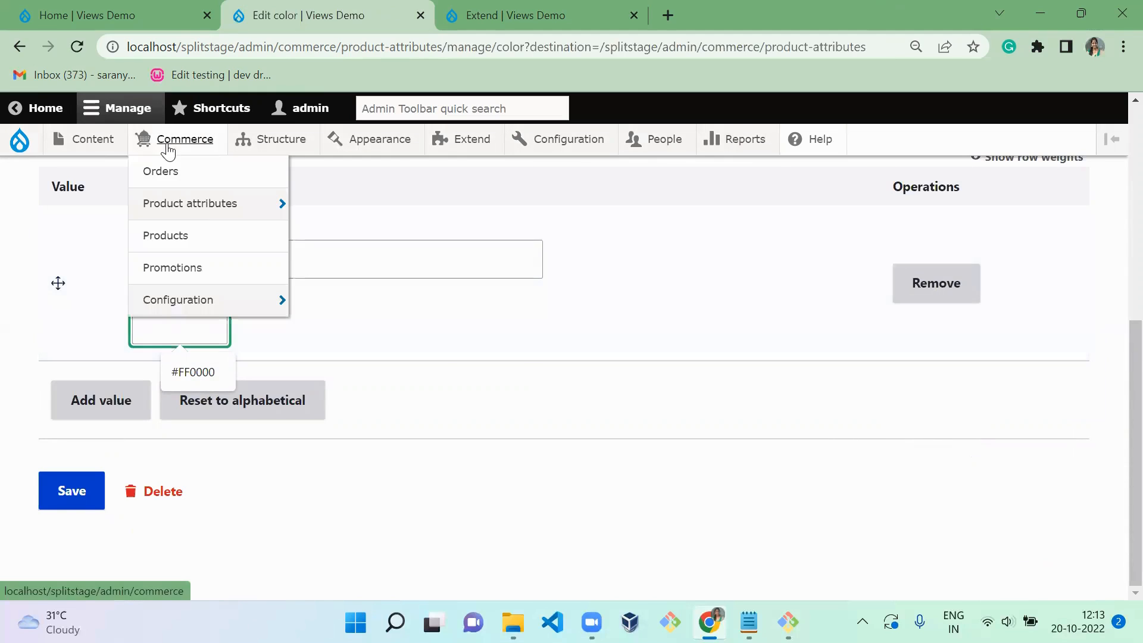
{"action": "mouse_move", "coordinate": [199, 214]}
{"action": "mouse_move", "coordinate": [327, 210]}
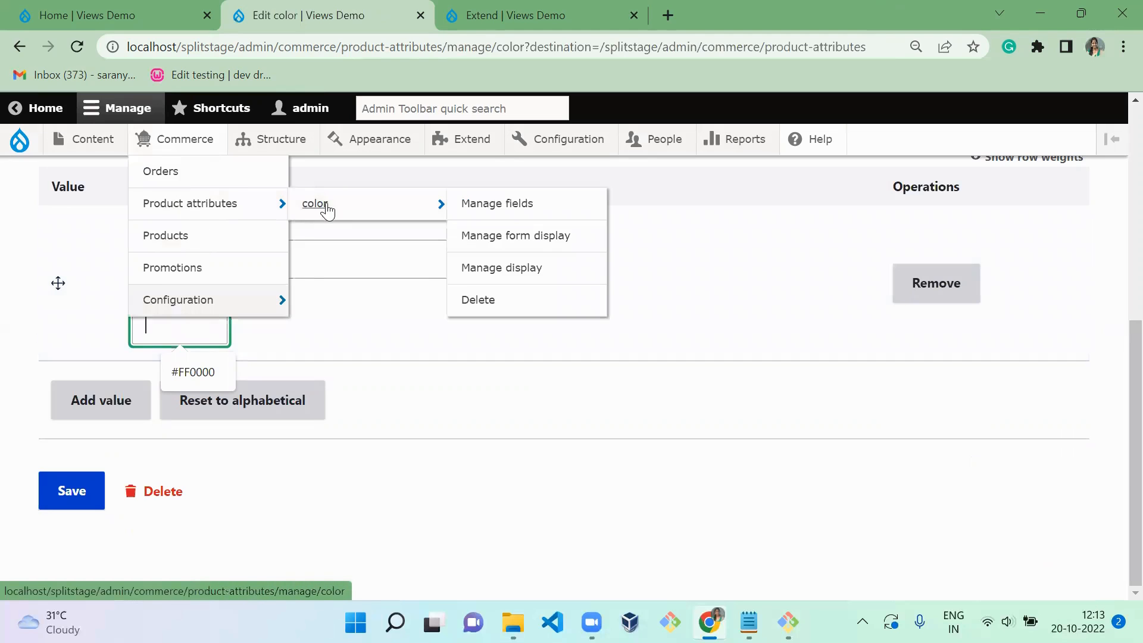
{"action": "left_click", "coordinate": [522, 250]}
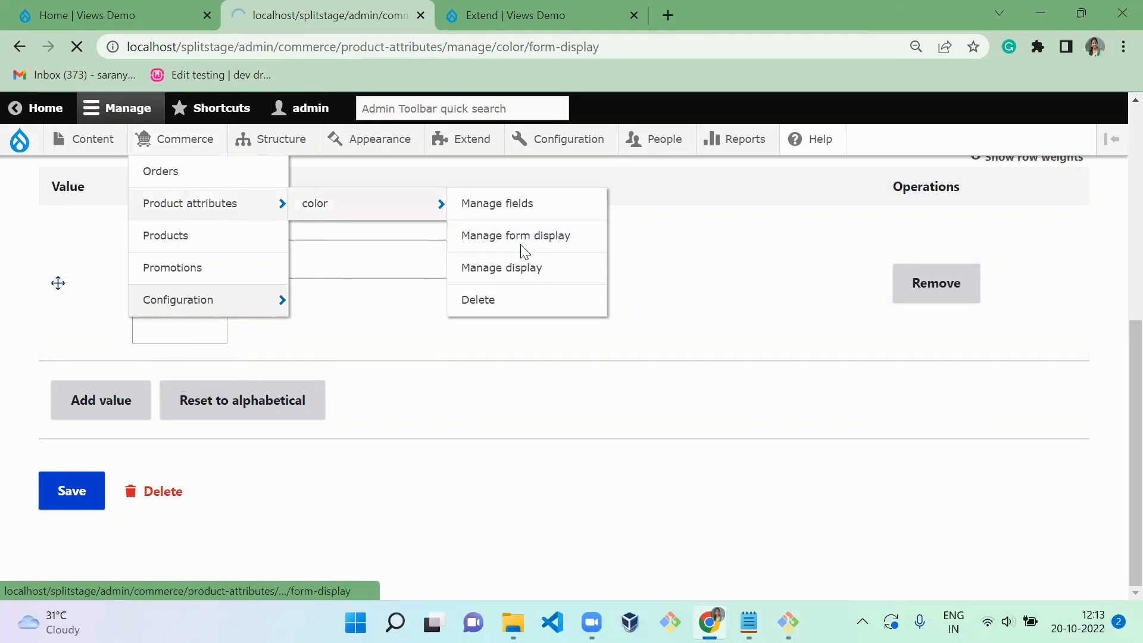
{"action": "left_click", "coordinate": [393, 470]}
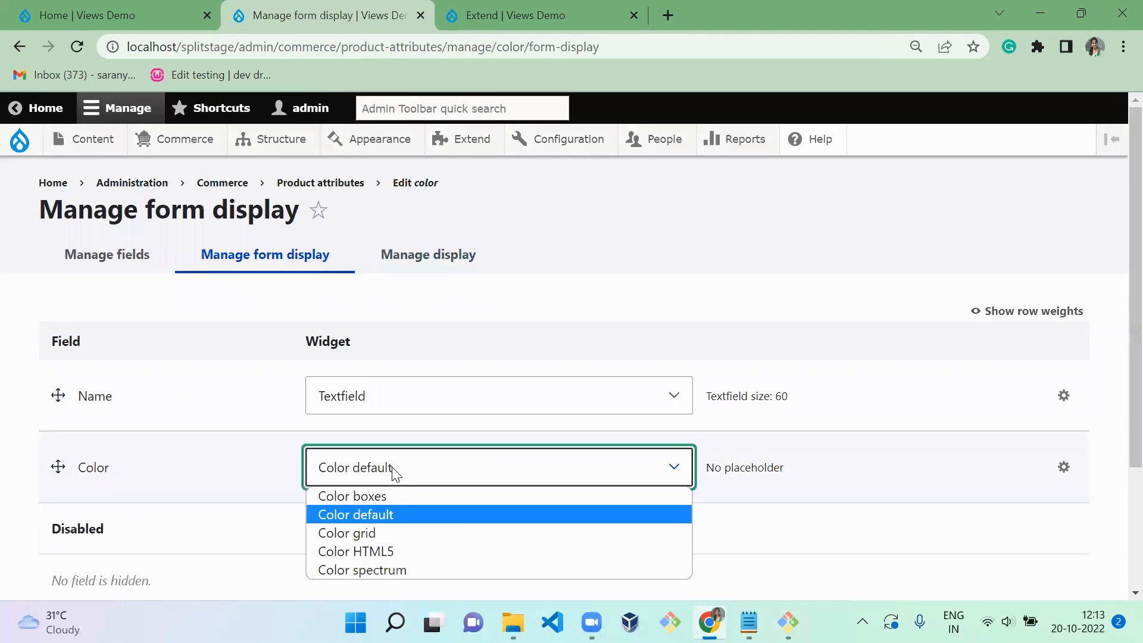
{"action": "left_click", "coordinate": [379, 570]}
{"action": "scroll", "coordinate": [559, 404], "scroll_direction": "down", "scroll_amount": 2}
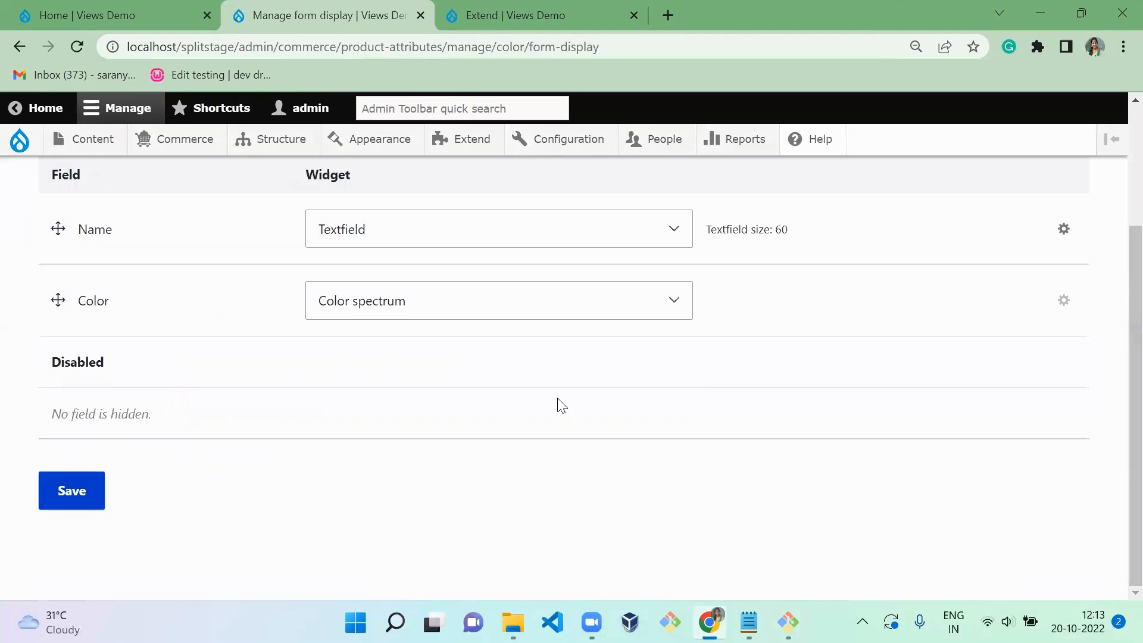
{"action": "left_click", "coordinate": [50, 479]}
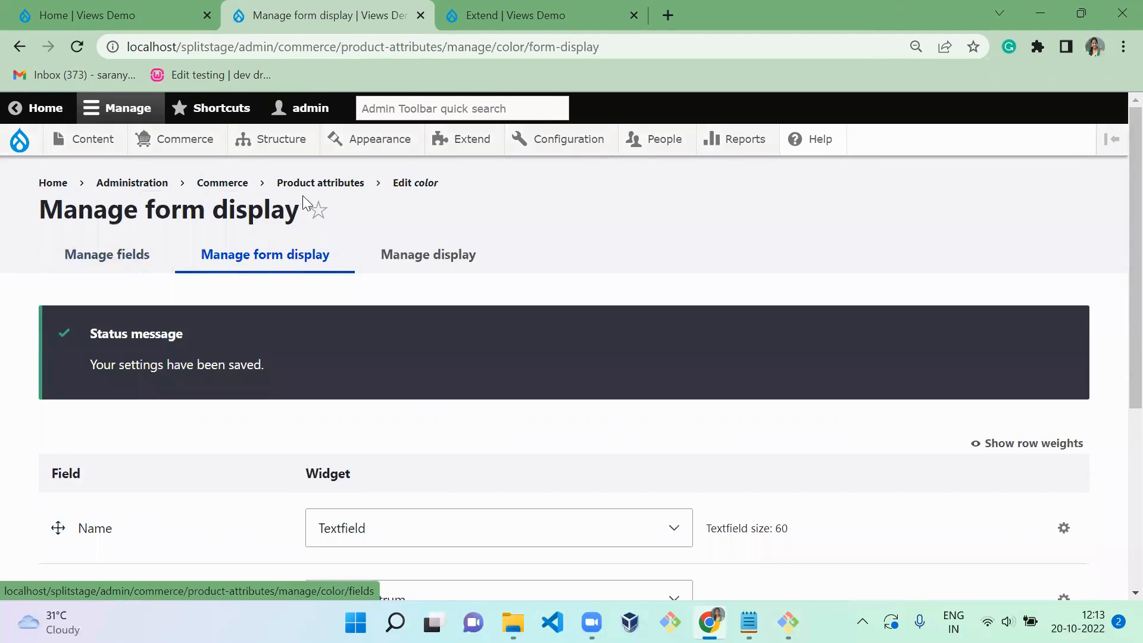
- Reopen the color attribute's edit form and check how the Color input appears with the spectrum widget
{"action": "left_click", "coordinate": [321, 183]}
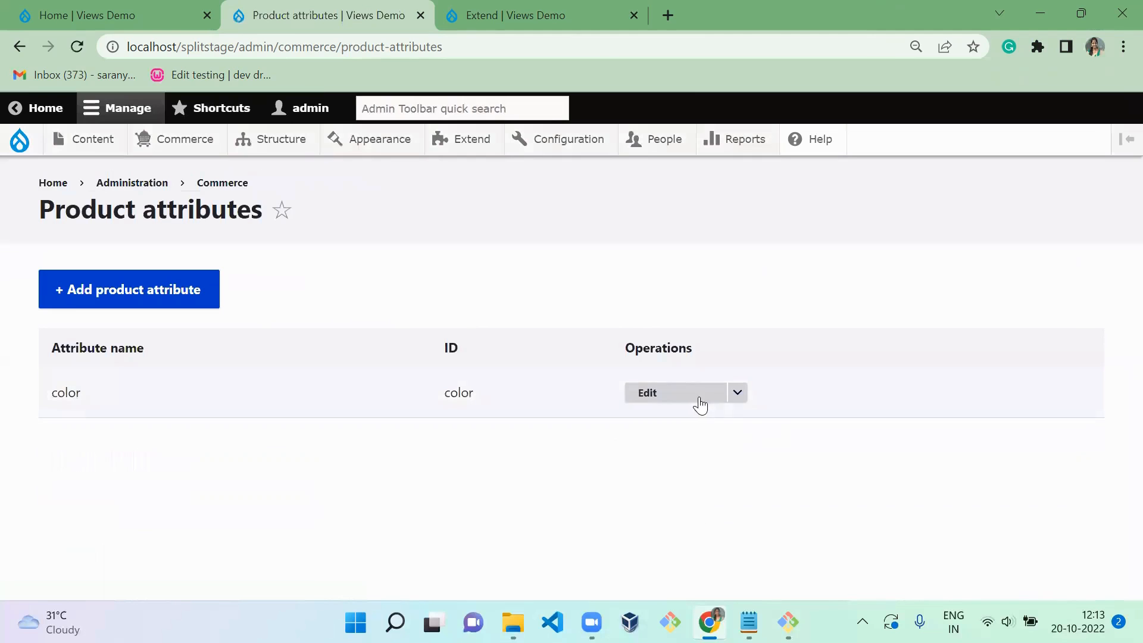
{"action": "left_click", "coordinate": [691, 398]}
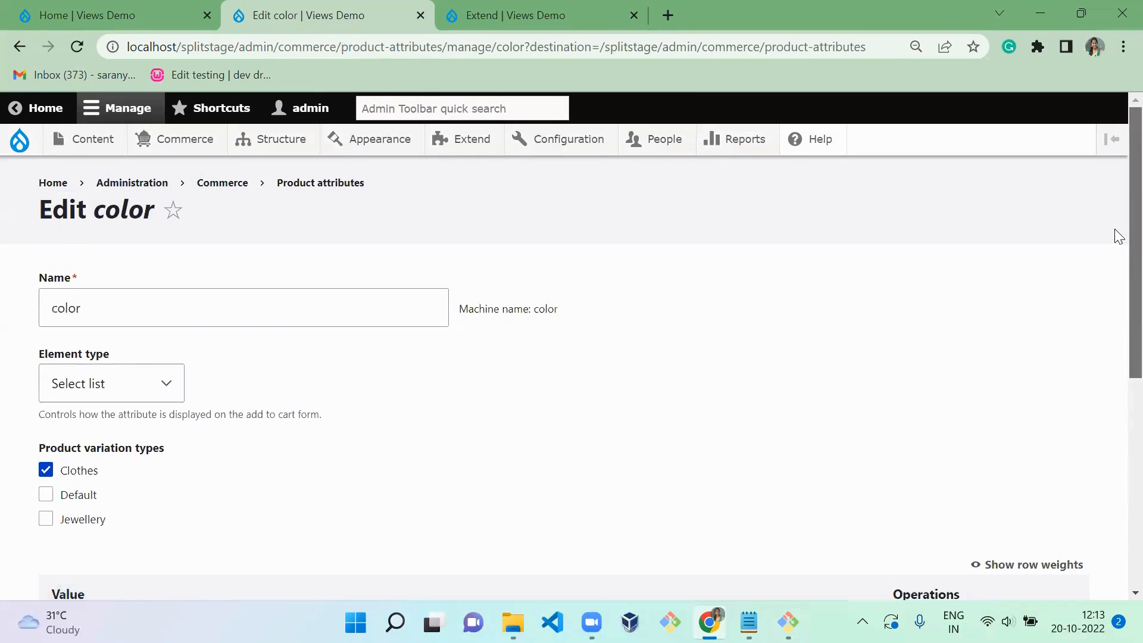
{"action": "scroll", "coordinate": [1116, 409], "scroll_direction": "down", "scroll_amount": 5}
{"action": "scroll", "coordinate": [1116, 357], "scroll_direction": "up", "scroll_amount": 5}
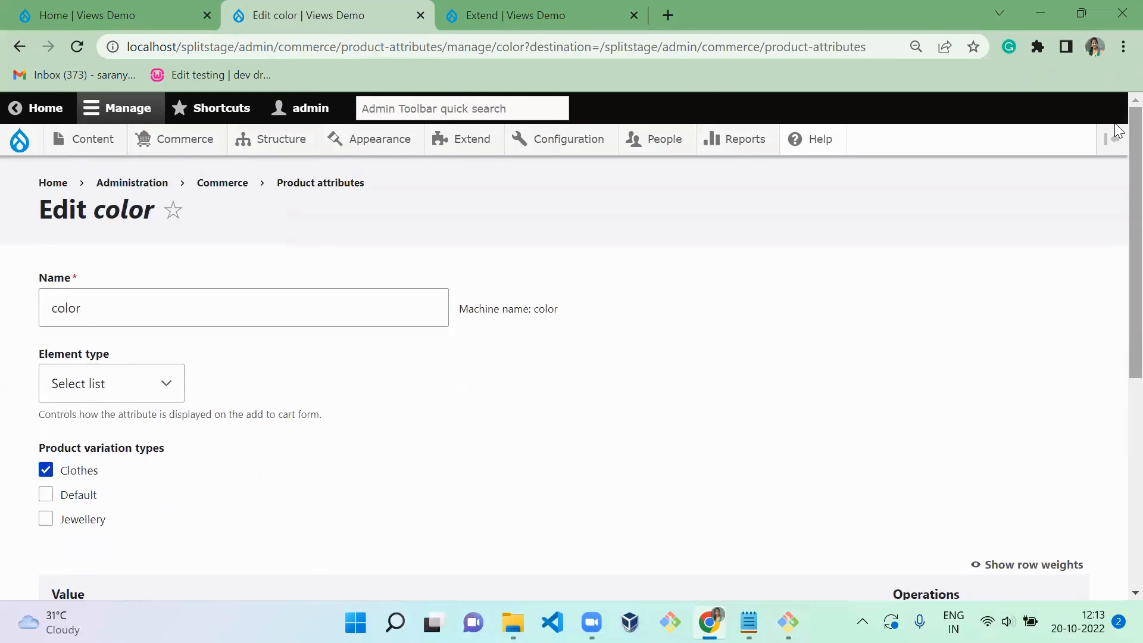
- Change the Color field's widget to Color boxes in the color attribute's form display and save
{"action": "left_click", "coordinate": [326, 188]}
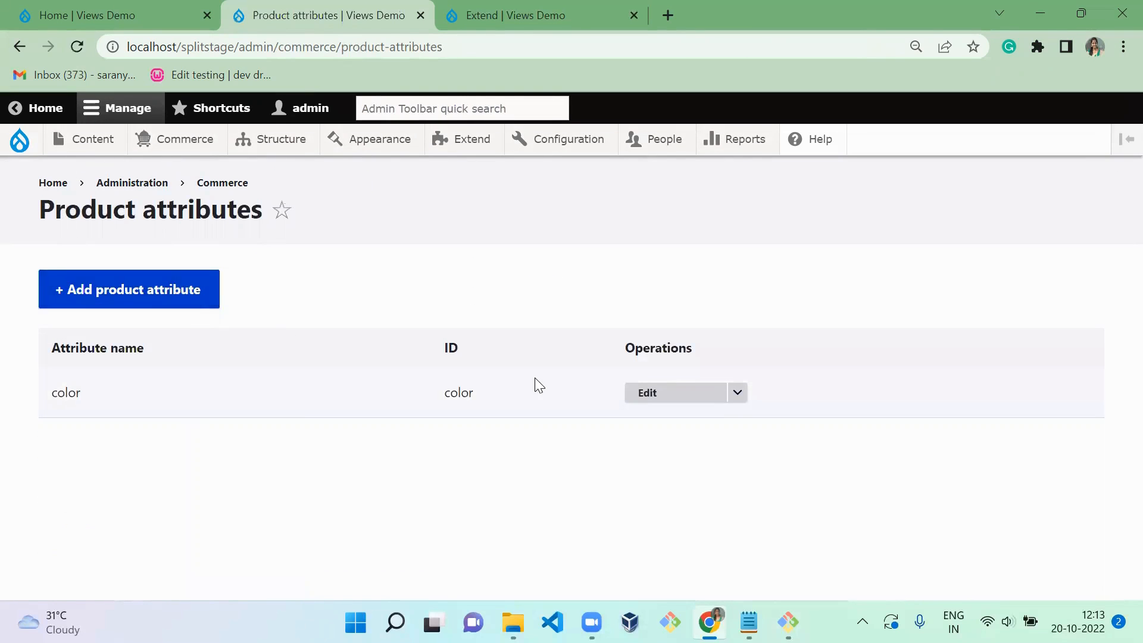
{"action": "left_click", "coordinate": [738, 395]}
{"action": "left_click", "coordinate": [694, 436]}
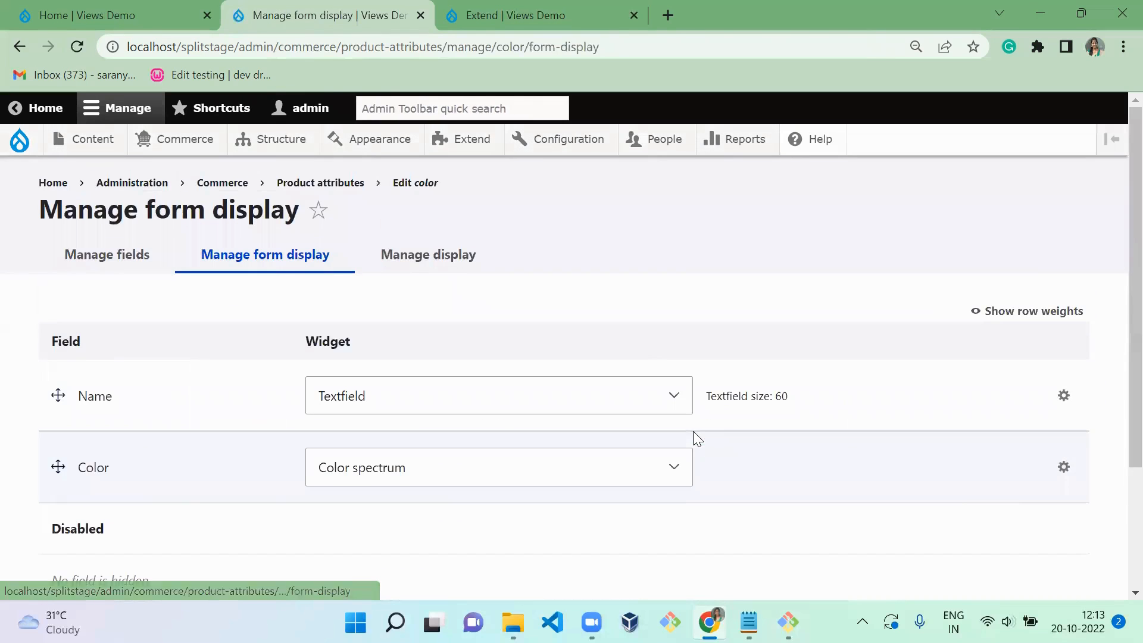
{"action": "left_click", "coordinate": [554, 483]}
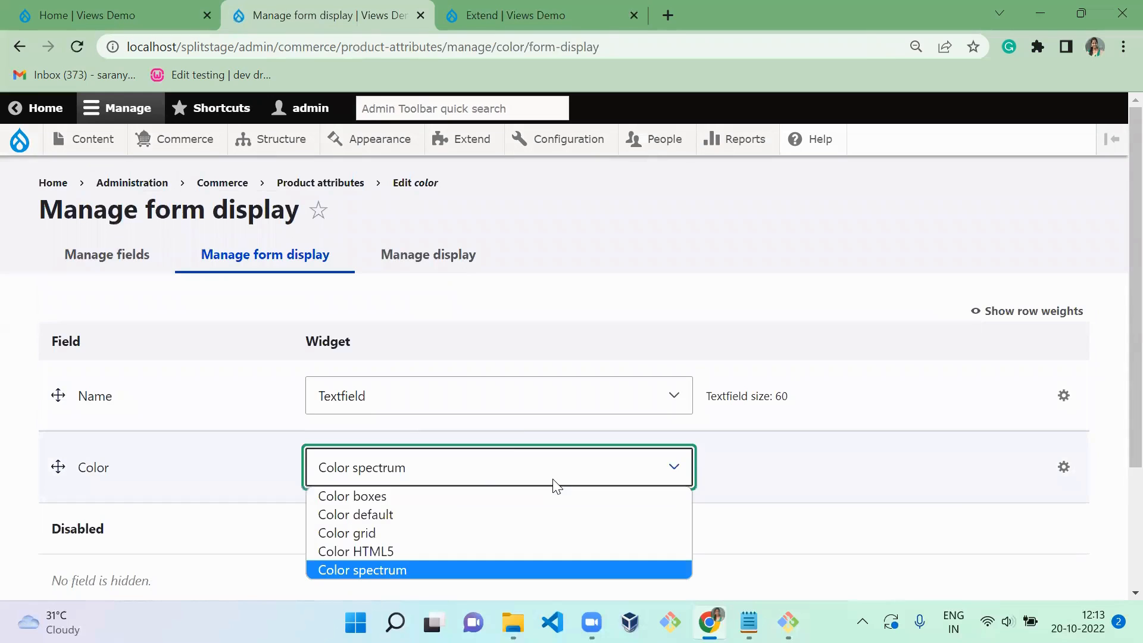
{"action": "left_click", "coordinate": [499, 497]}
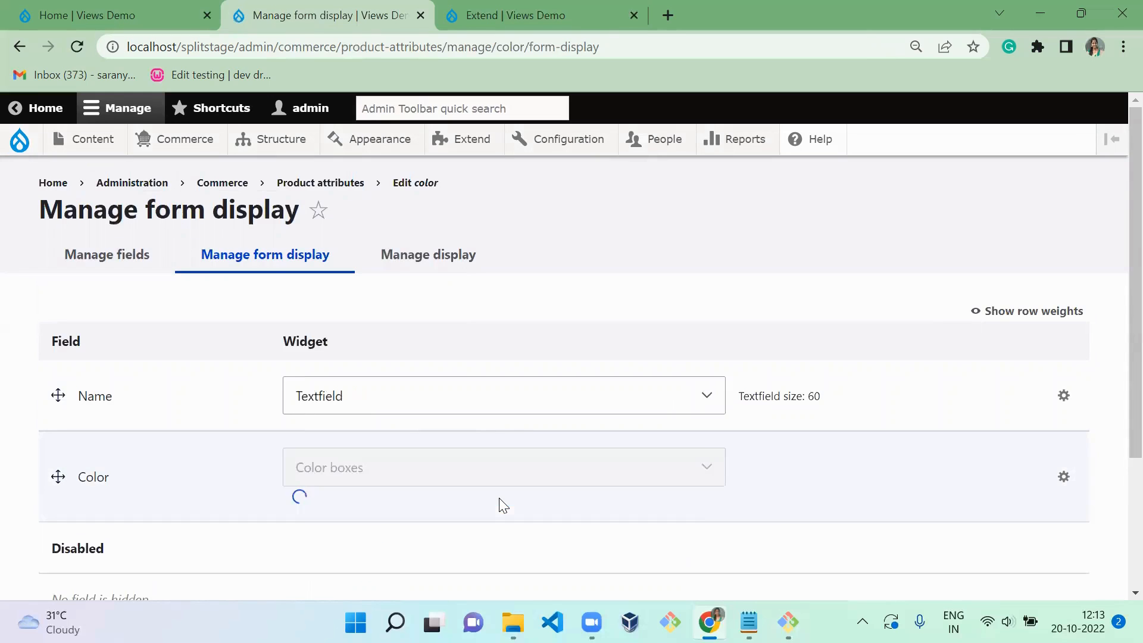
{"action": "scroll", "coordinate": [953, 339], "scroll_direction": "down", "scroll_amount": 10}
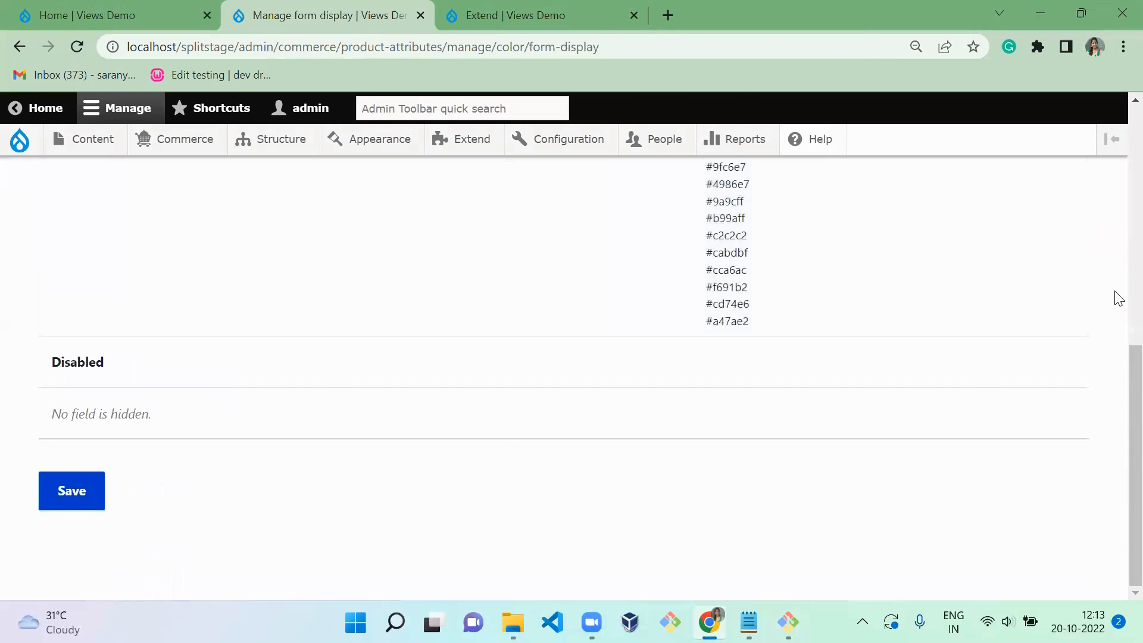
{"action": "left_click", "coordinate": [84, 492]}
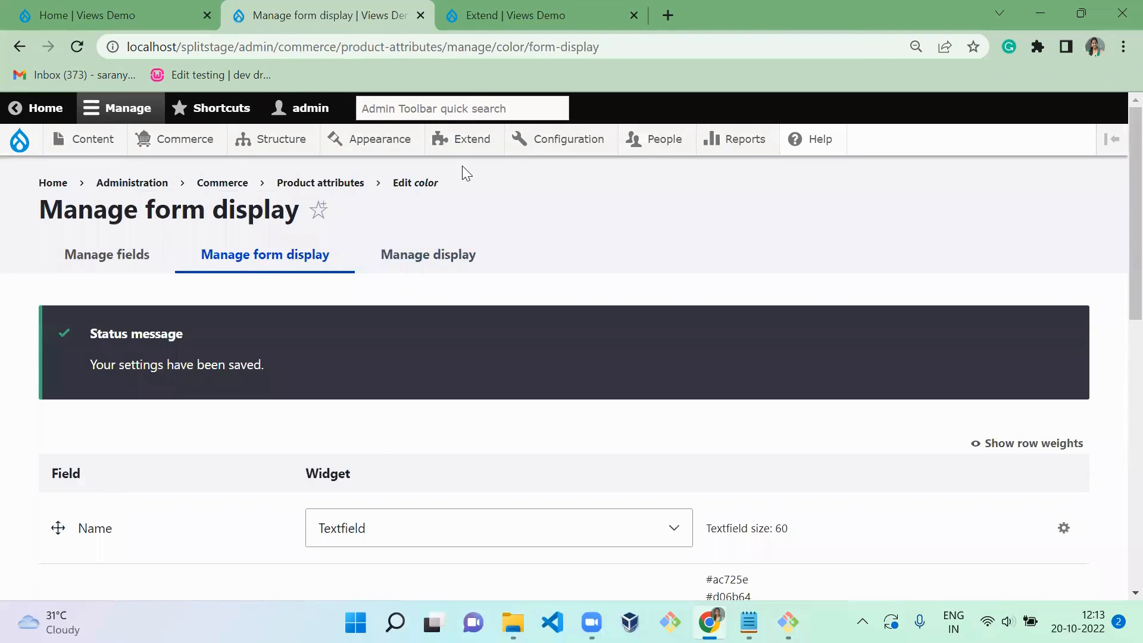
- In the color attribute's edit form, name the first value "red" and choose the bright red color box for it
{"action": "left_click", "coordinate": [424, 184]}
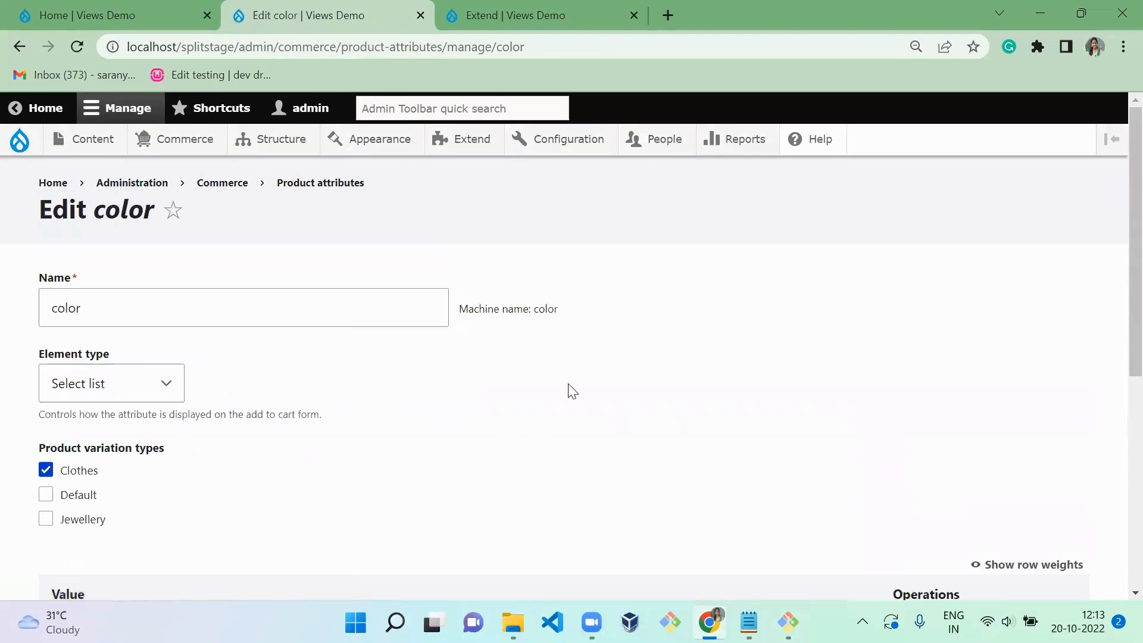
{"action": "scroll", "coordinate": [1116, 357], "scroll_direction": "down", "scroll_amount": 5}
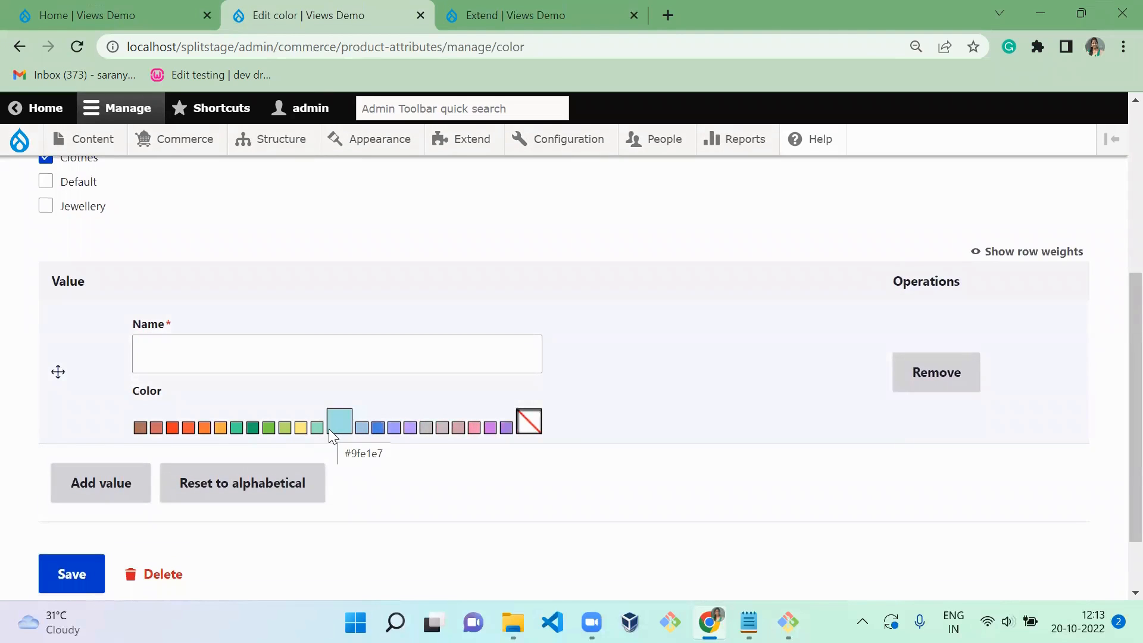
{"action": "left_click", "coordinate": [253, 359]}
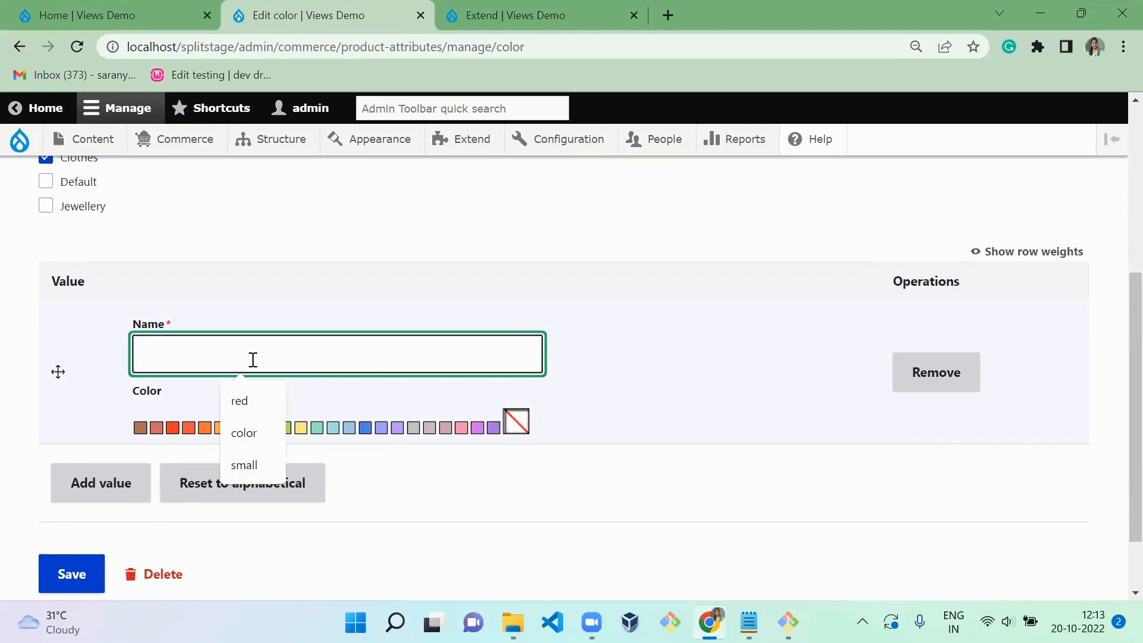
{"action": "type", "text": "red"}
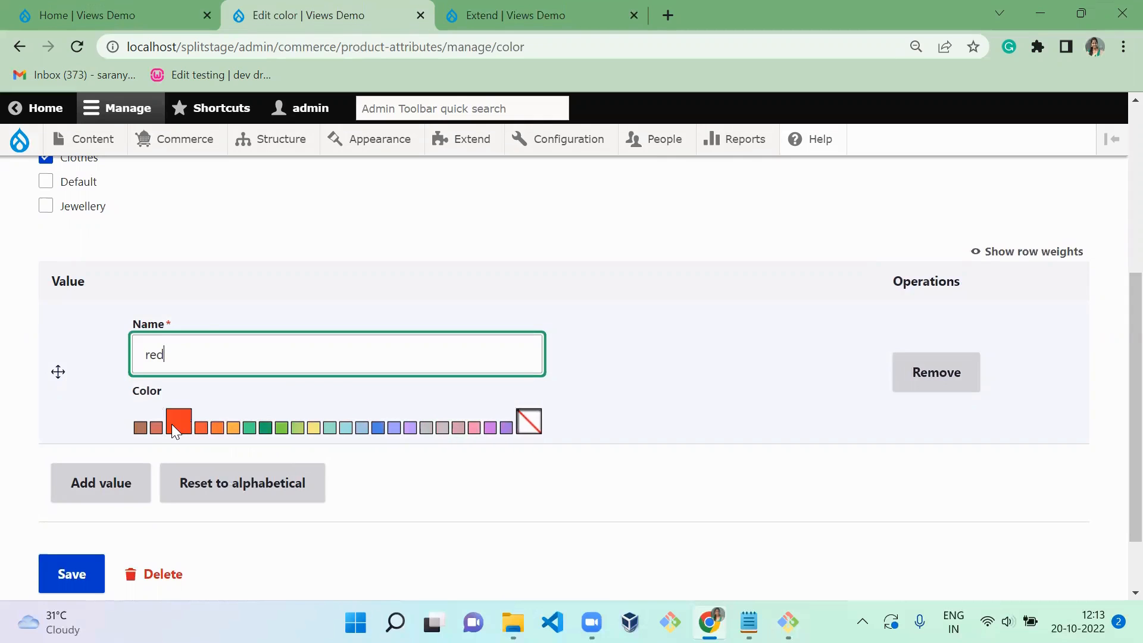
{"action": "left_click", "coordinate": [172, 424]}
- Add a second attribute value named "yellow" and choose the yellow color box for it
{"action": "left_click", "coordinate": [115, 487]}
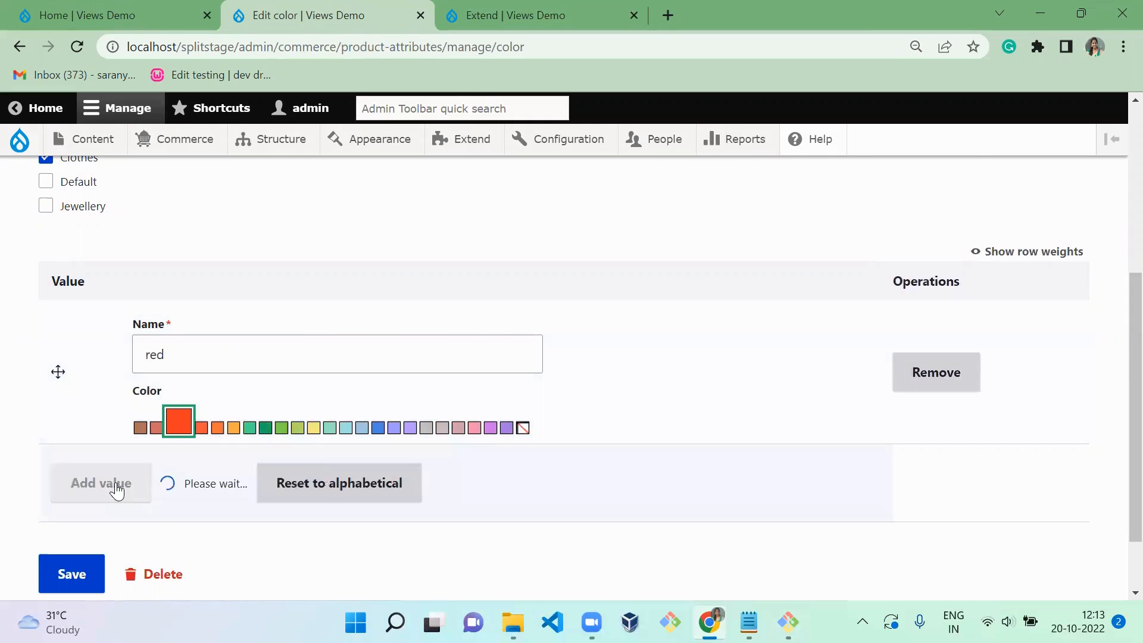
{"action": "left_click", "coordinate": [231, 270]}
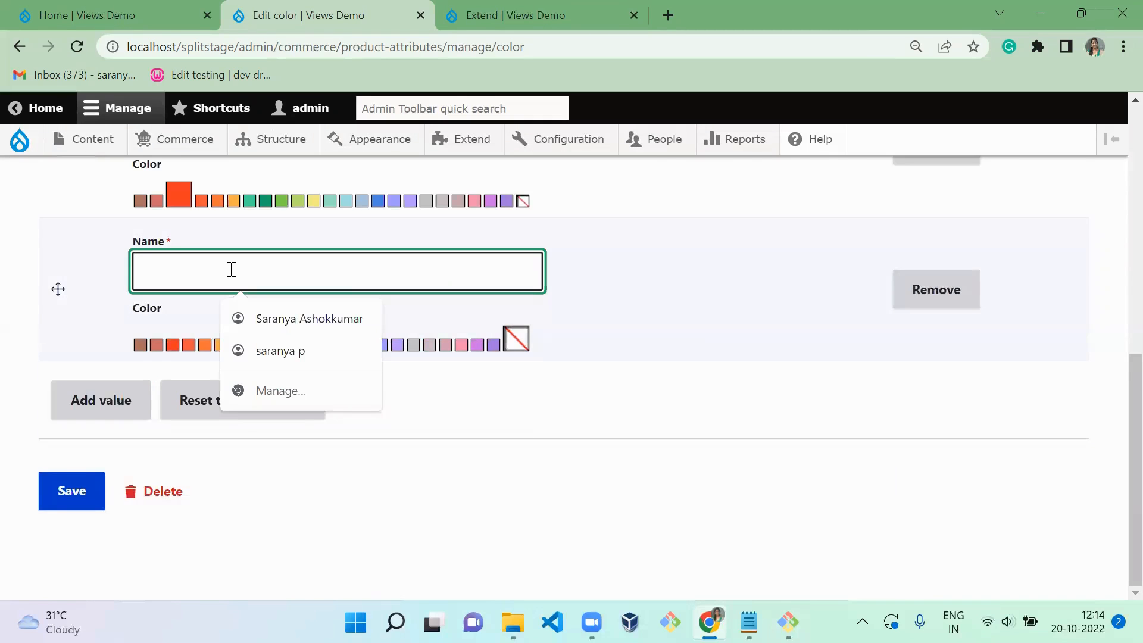
{"action": "type", "text": "yellow"}
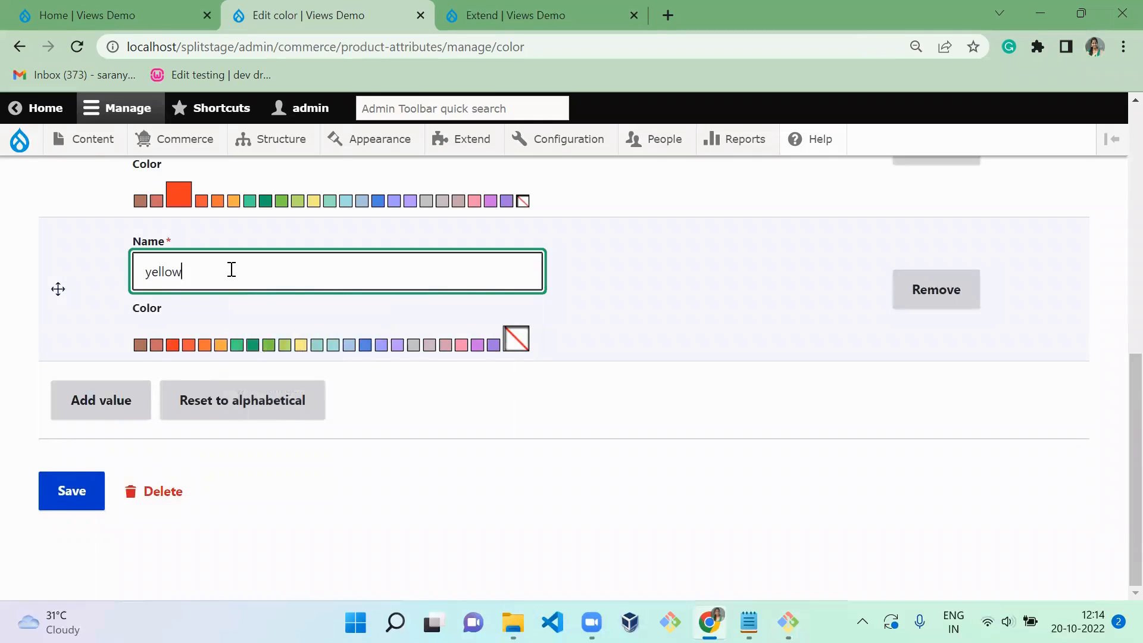
{"action": "left_click", "coordinate": [306, 346]}
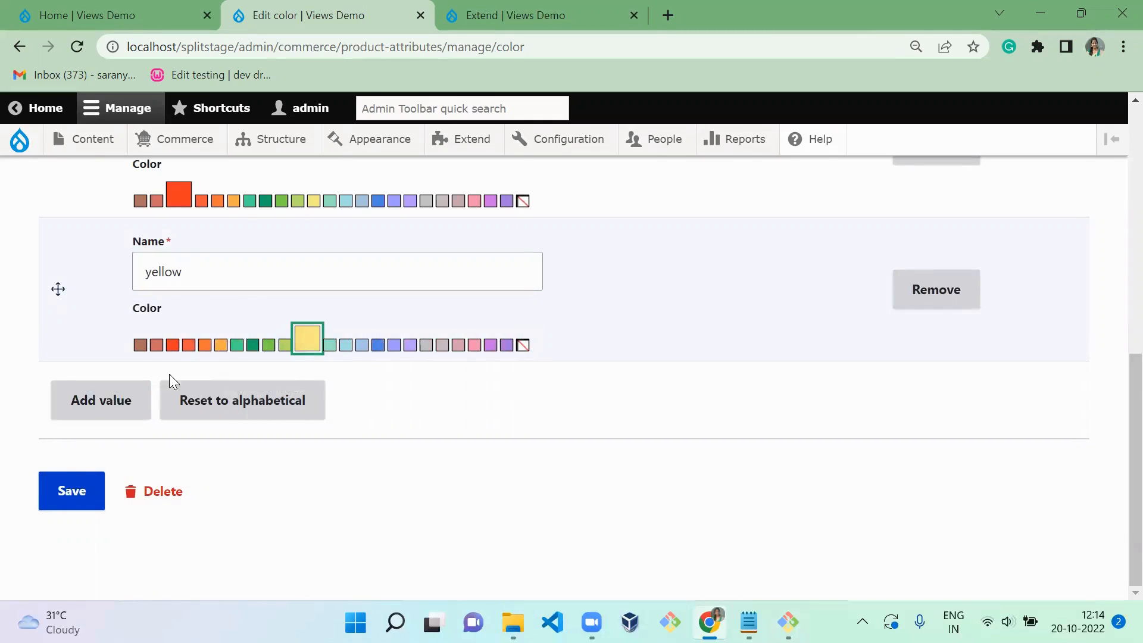
- Add a third attribute value named "green" and choose the dark green color box for it
{"action": "left_click", "coordinate": [118, 401]}
{"action": "left_click", "coordinate": [210, 280]}
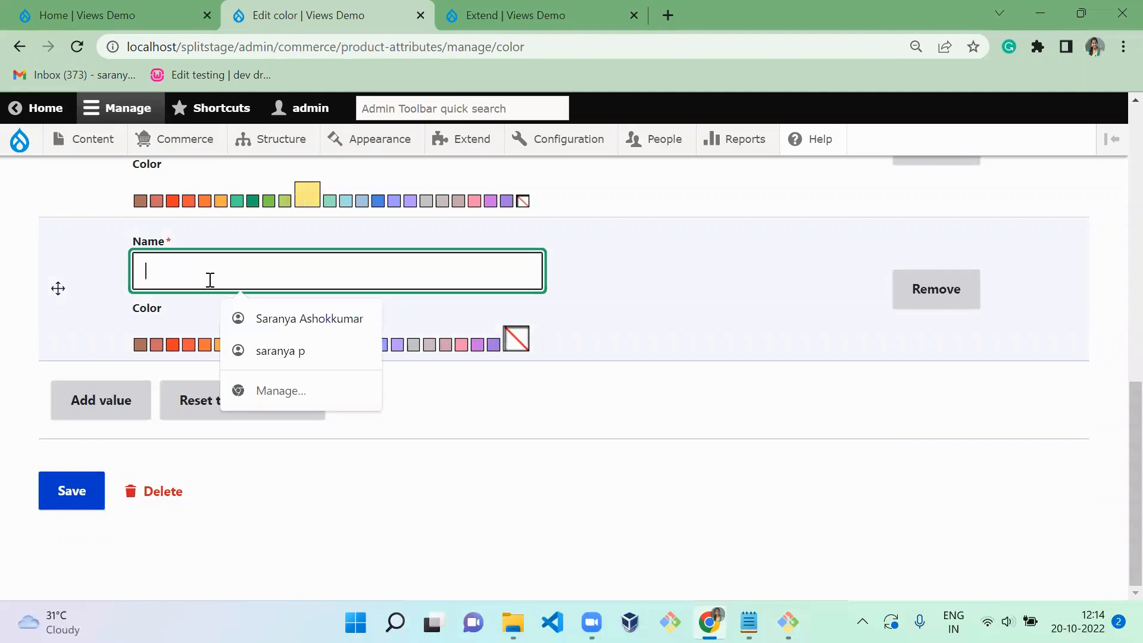
{"action": "type", "text": "G"}
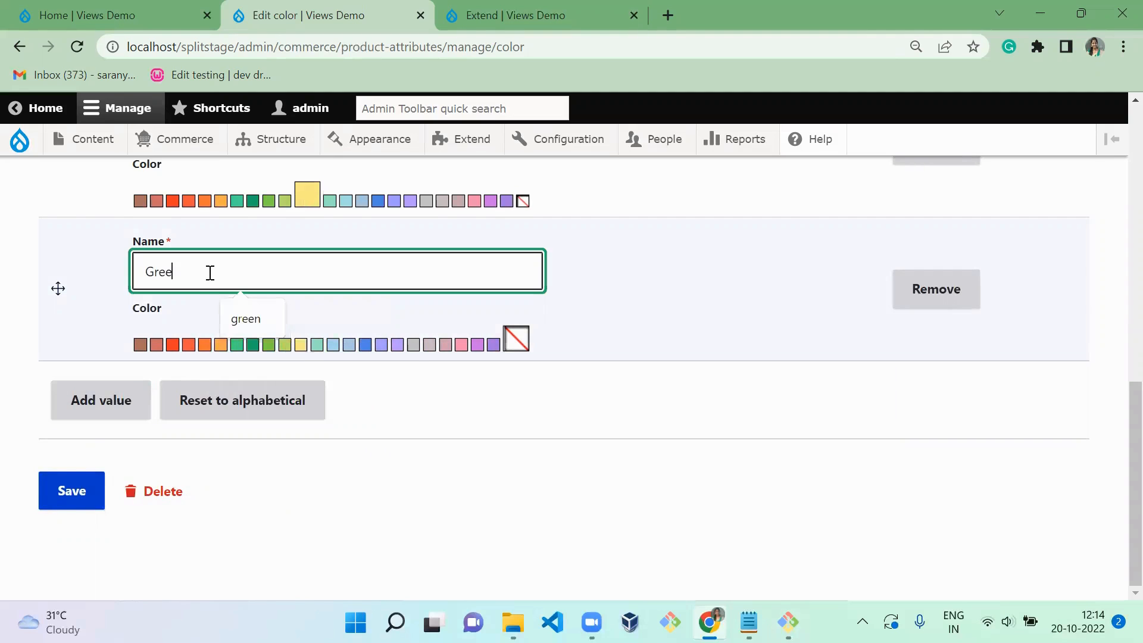
{"action": "type", "text": "ree"}
{"action": "key", "text": "Down"}
{"action": "key", "text": "Return"}
{"action": "left_click", "coordinate": [237, 345]}
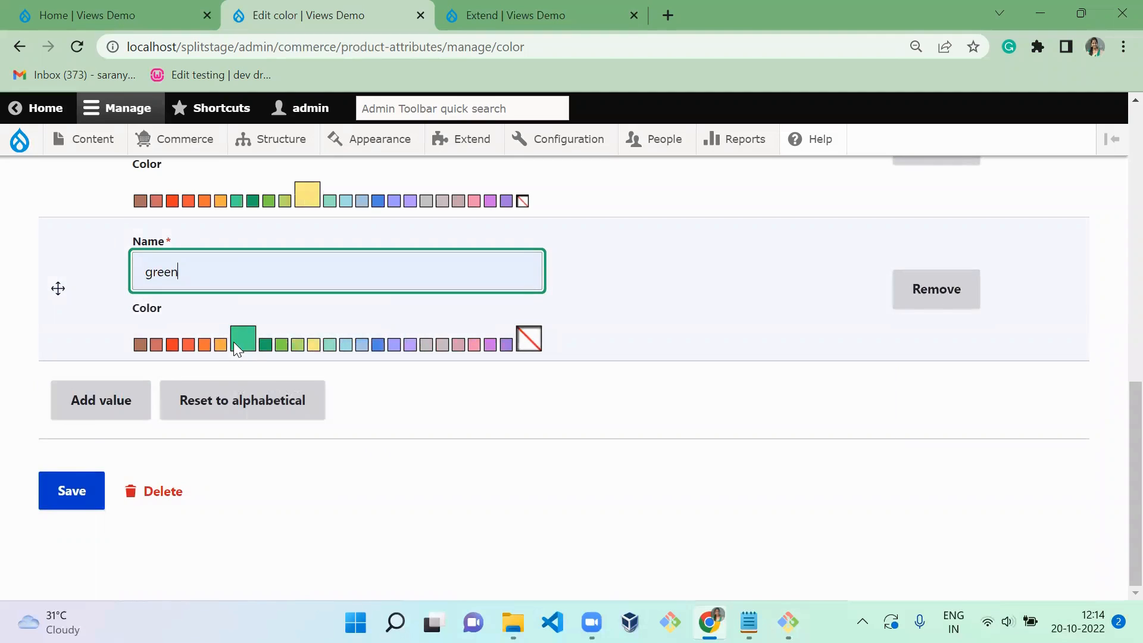
{"action": "left_click", "coordinate": [257, 347]}
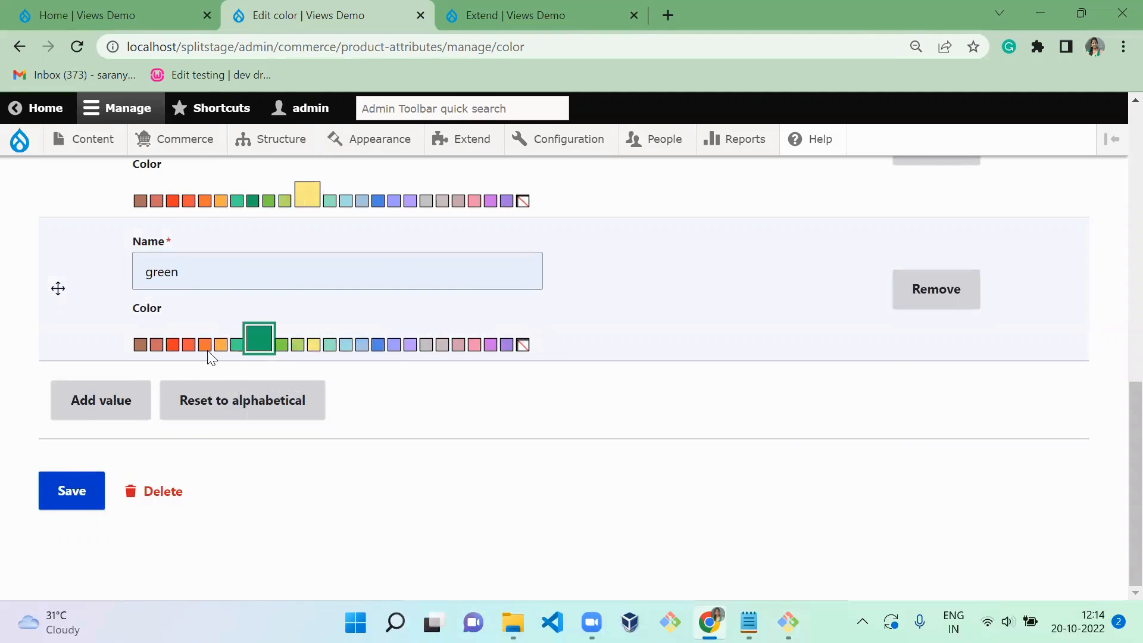
- Add a fourth attribute value named "blue", choose the blue color box for it, and save the color attribute
{"action": "right_click", "coordinate": [87, 407]}
{"action": "left_click", "coordinate": [295, 490]}
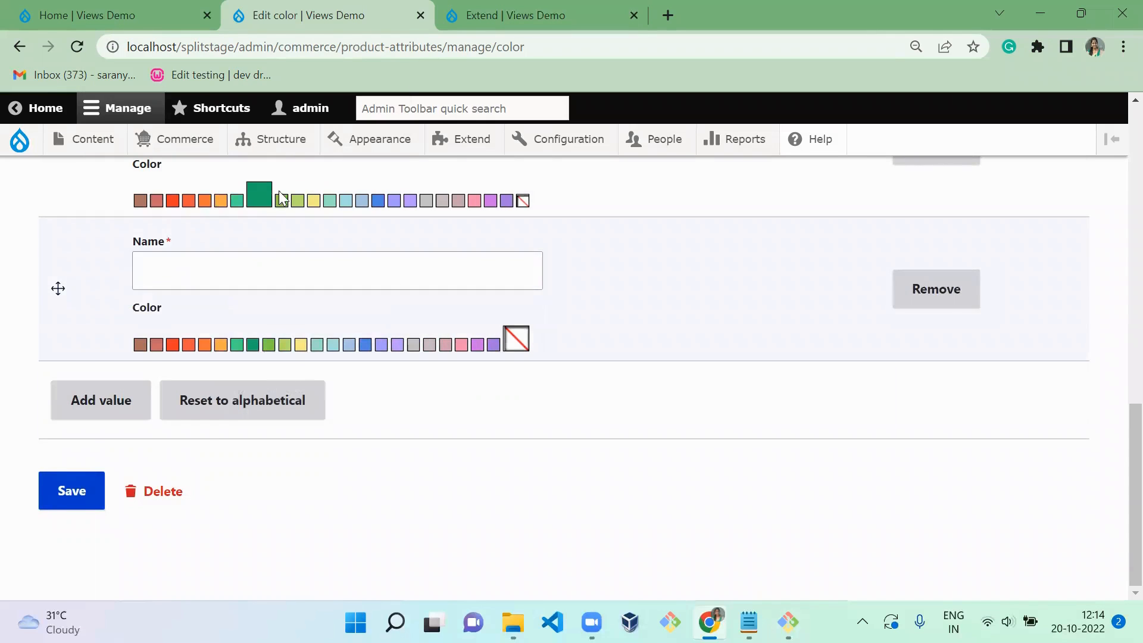
{"action": "left_click", "coordinate": [265, 256]}
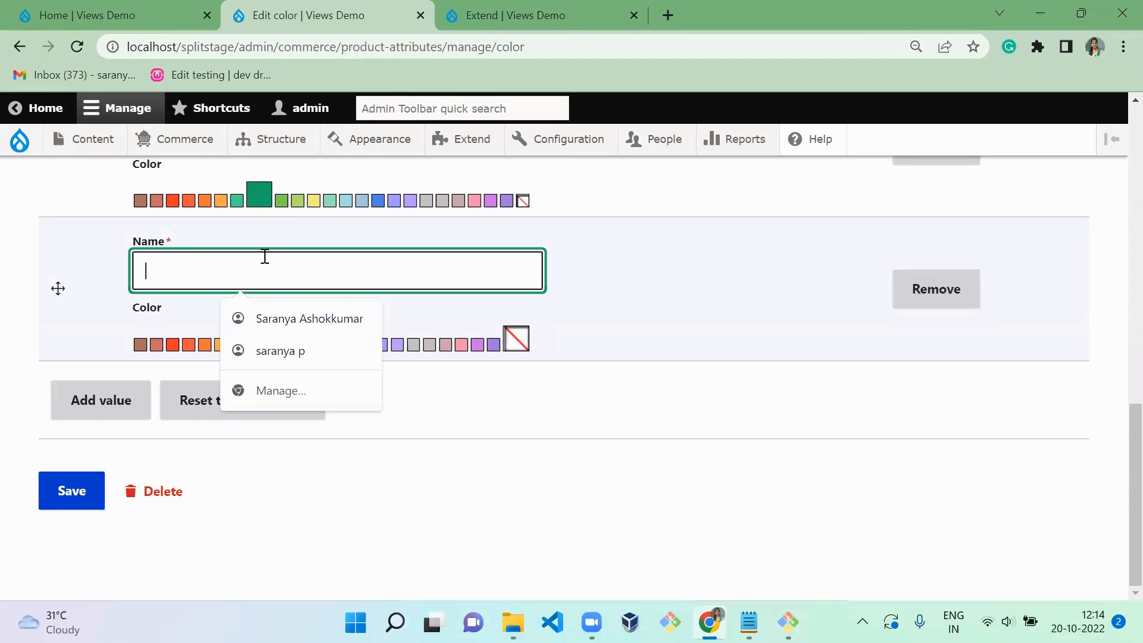
{"action": "type", "text": "blue"}
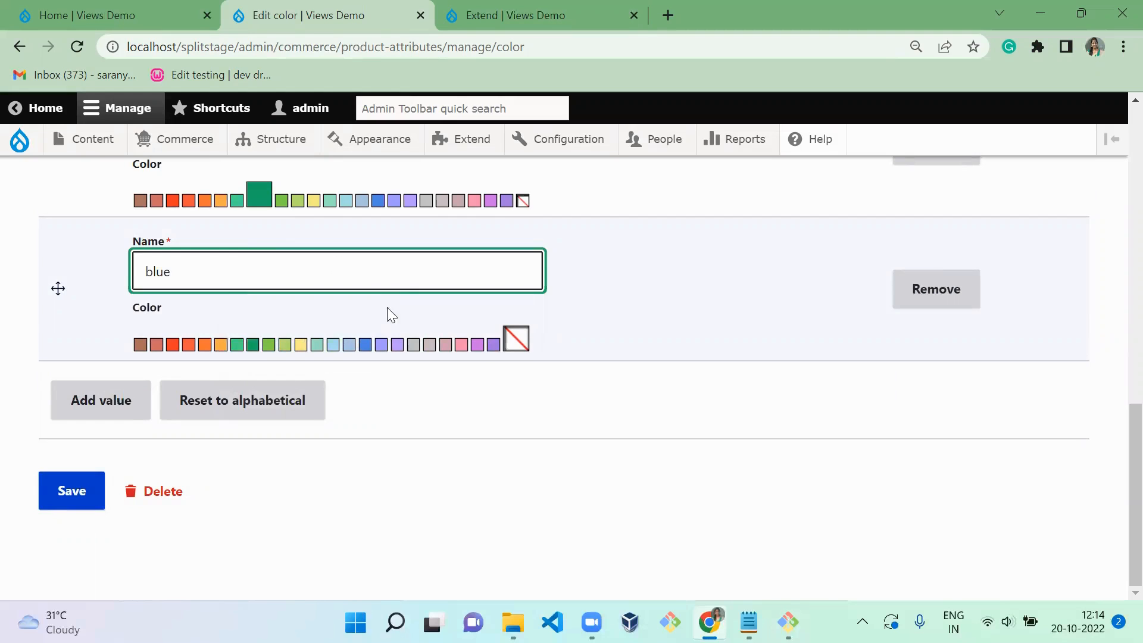
{"action": "left_click", "coordinate": [370, 348]}
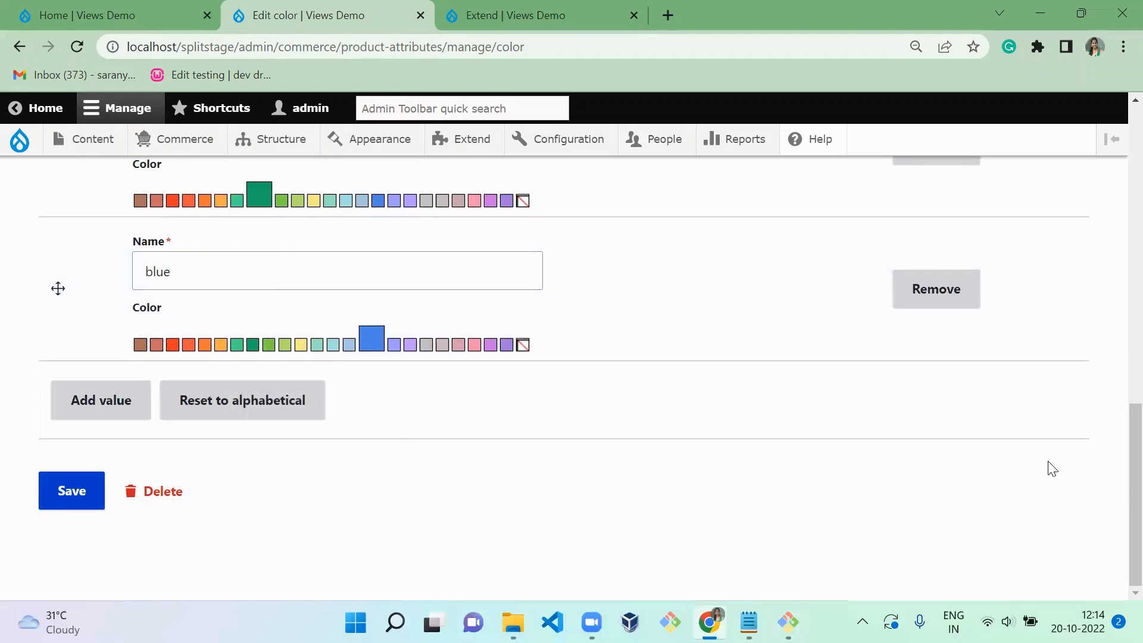
{"action": "scroll", "coordinate": [1116, 486], "scroll_direction": "up", "scroll_amount": 5}
{"action": "scroll", "coordinate": [1118, 470], "scroll_direction": "down", "scroll_amount": 4}
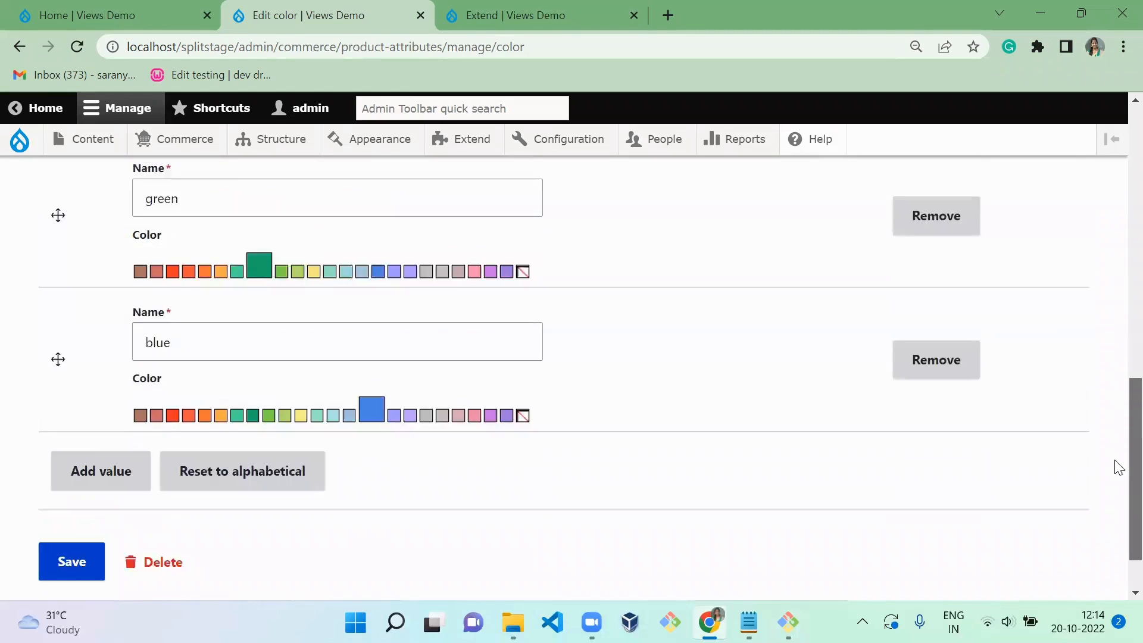
{"action": "scroll", "coordinate": [1118, 467], "scroll_direction": "down", "scroll_amount": 1}
{"action": "left_click", "coordinate": [66, 493]}
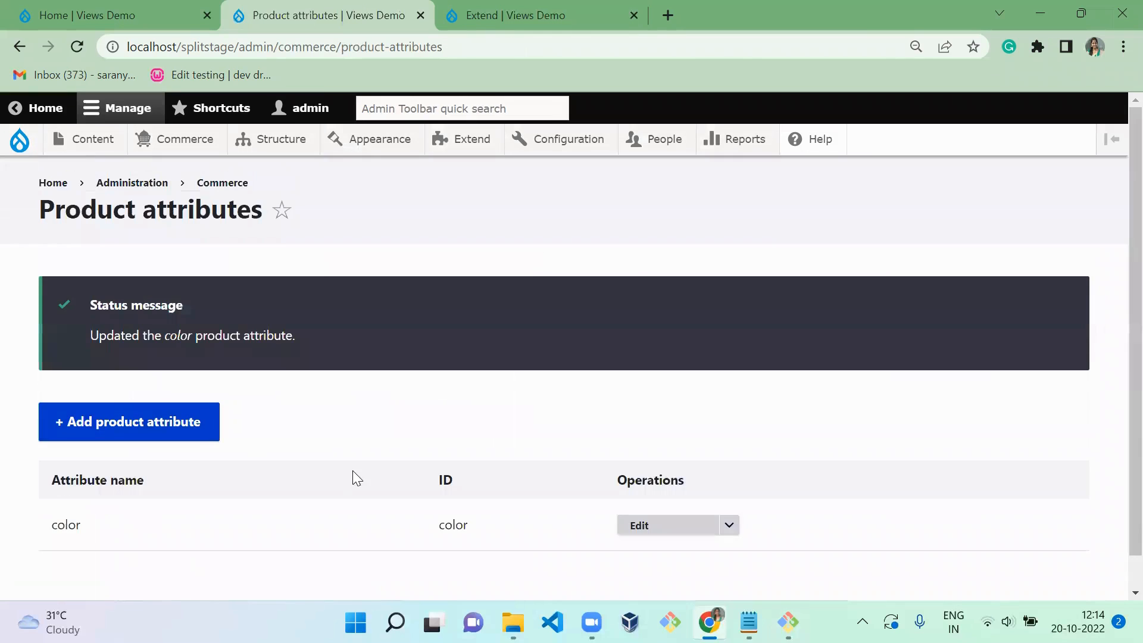
- Reopen the color attribute's edit form to check its settings, and return to the product attributes list
{"action": "left_click", "coordinate": [724, 520]}
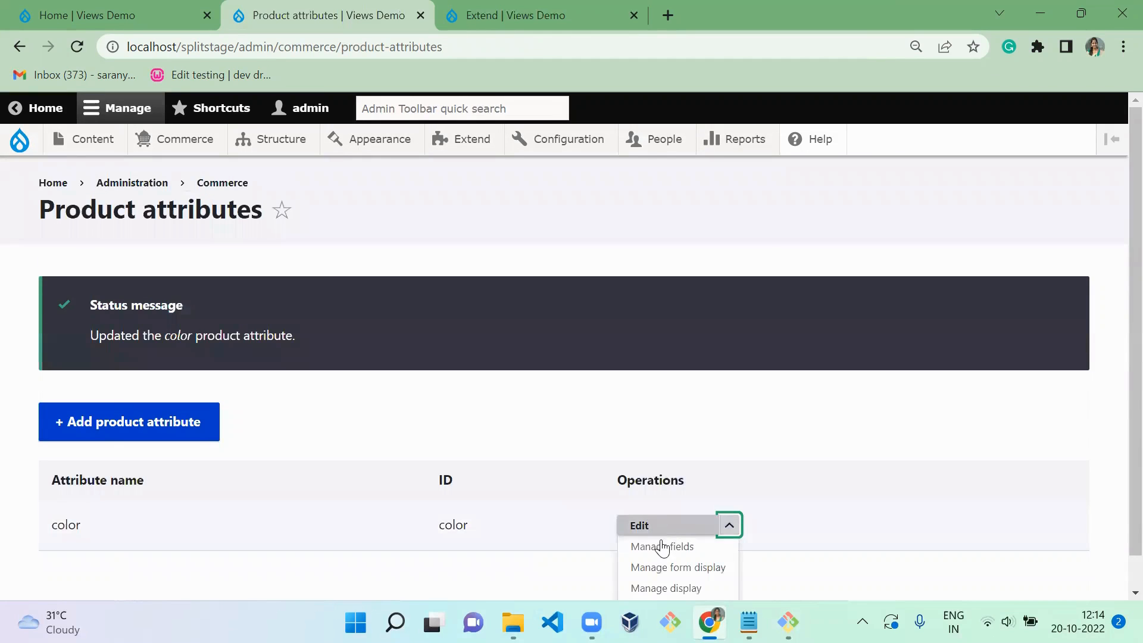
{"action": "left_click_drag", "start_coordinate": [215, 505], "coordinate": [55, 515]}
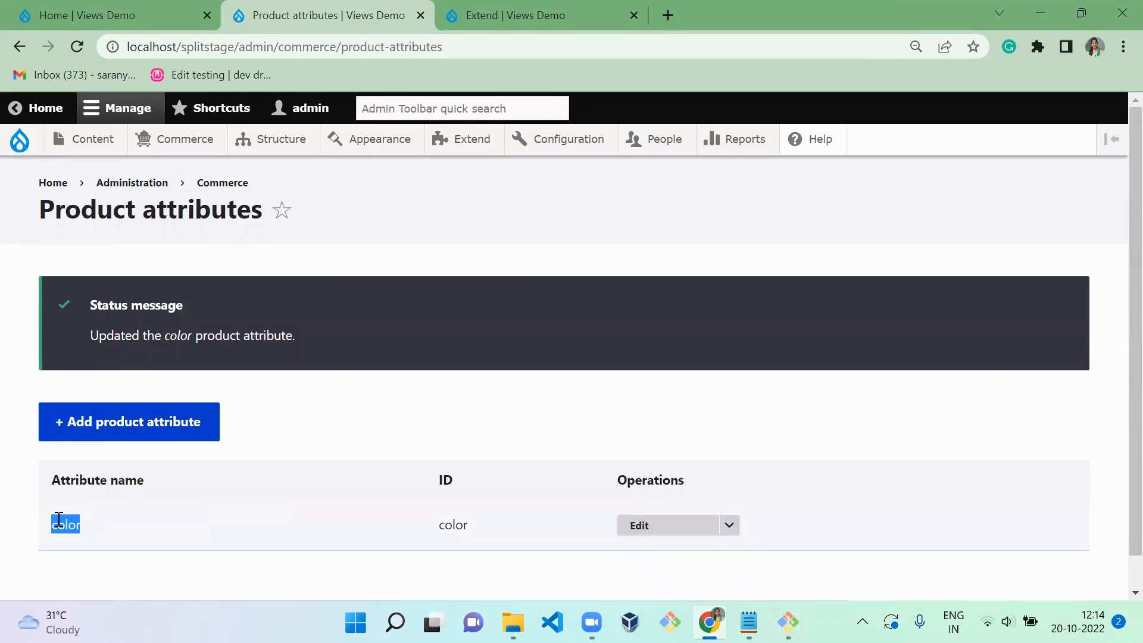
{"action": "left_click", "coordinate": [669, 531]}
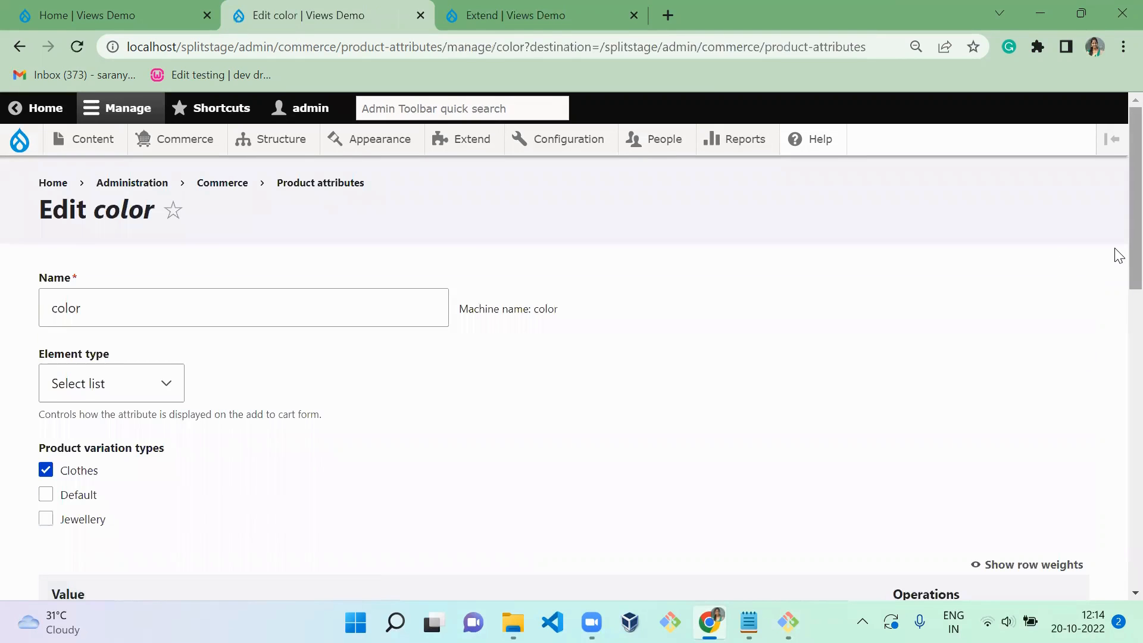
{"action": "left_click_drag", "start_coordinate": [1119, 256], "coordinate": [1120, 199]}
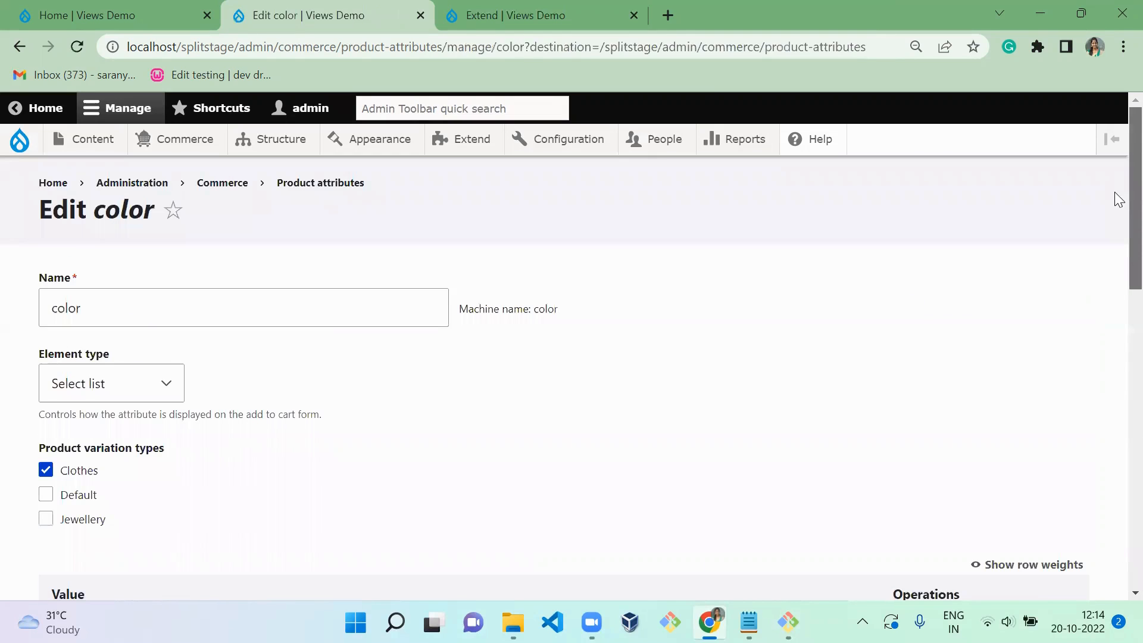
{"action": "left_click", "coordinate": [320, 186]}
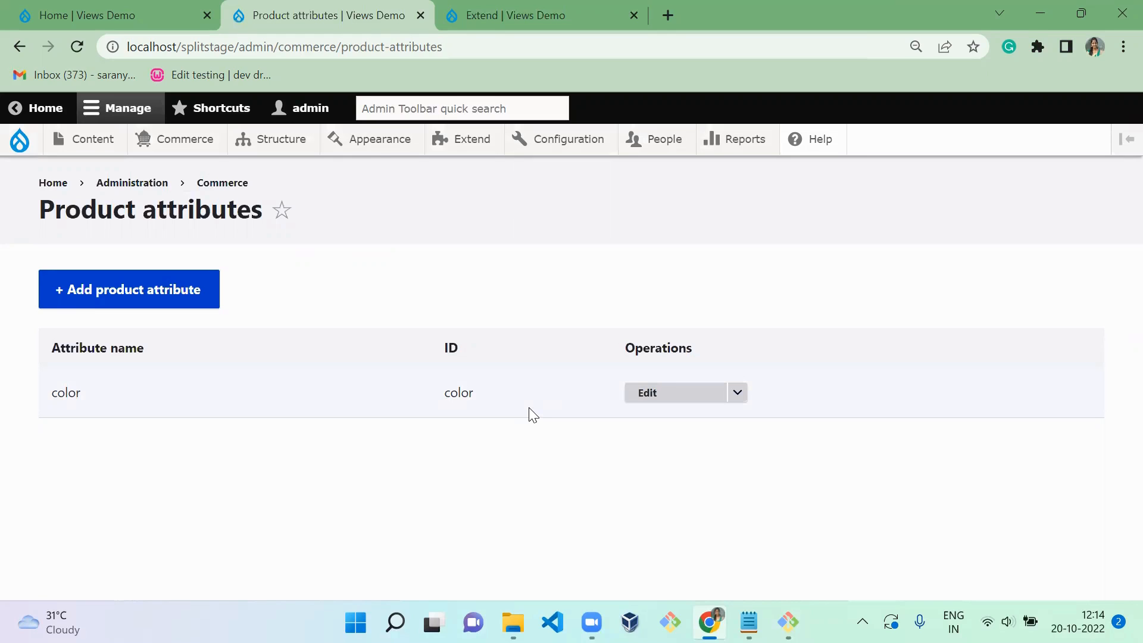
- Create a product attribute named "Stone color" for the Jewellery product variation type and save it
{"action": "left_click", "coordinate": [176, 304]}
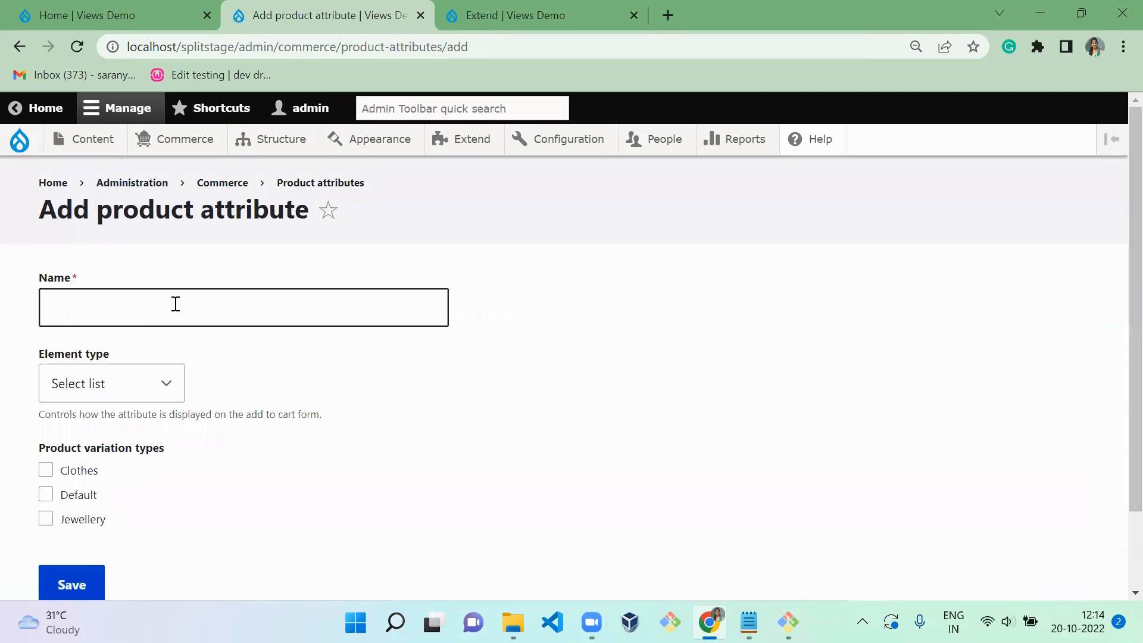
{"action": "left_click", "coordinate": [176, 303]}
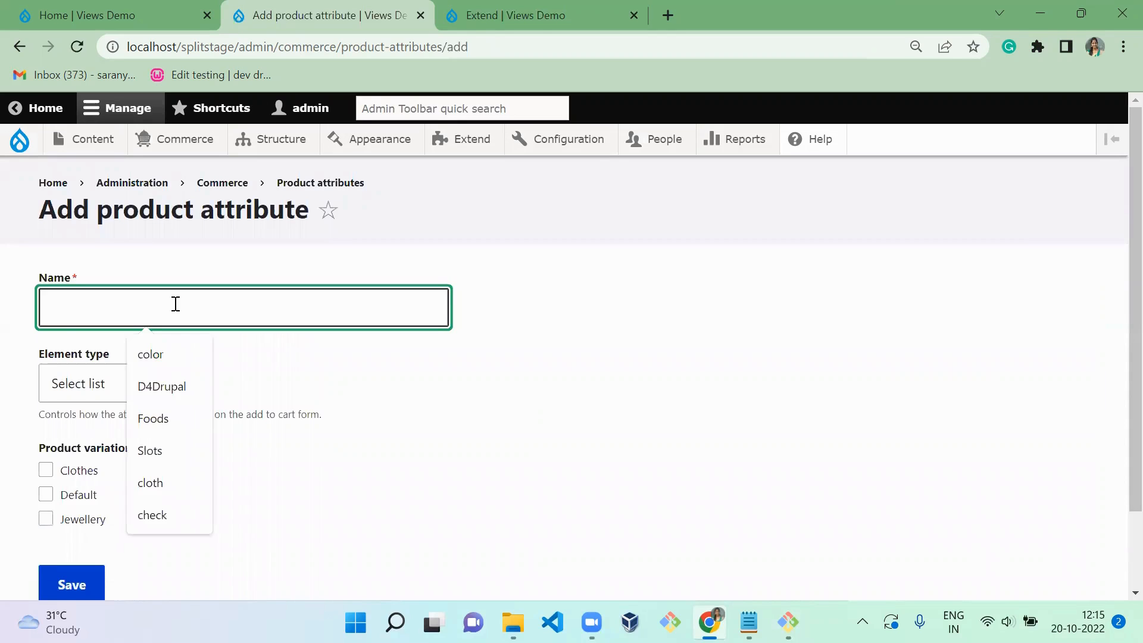
{"action": "type", "text": "Stone color"}
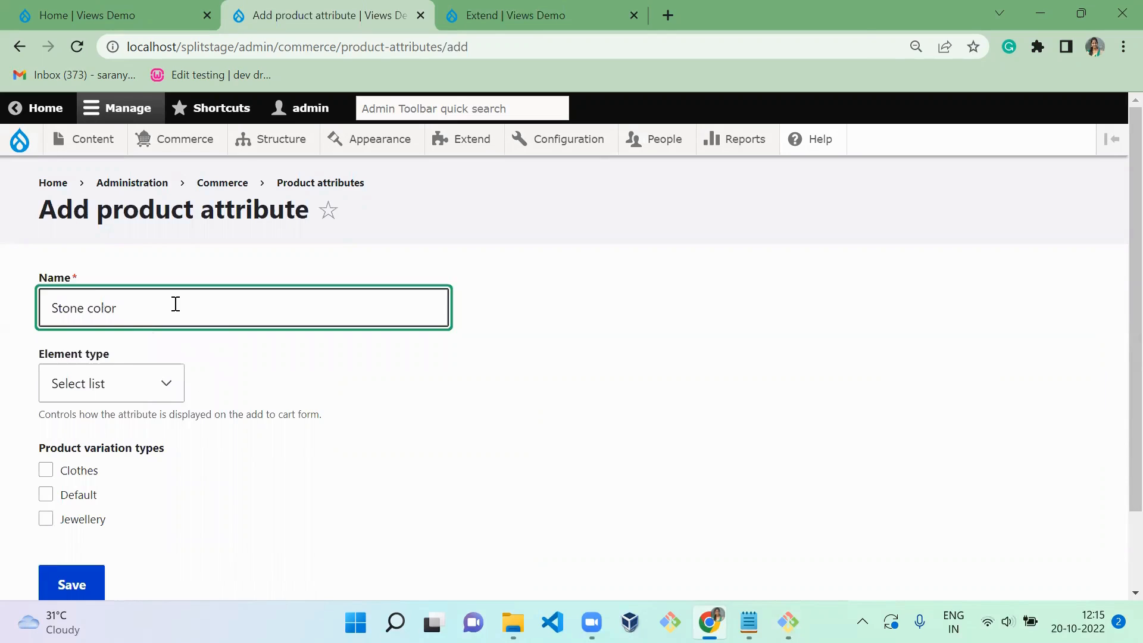
{"action": "left_click", "coordinate": [127, 381]}
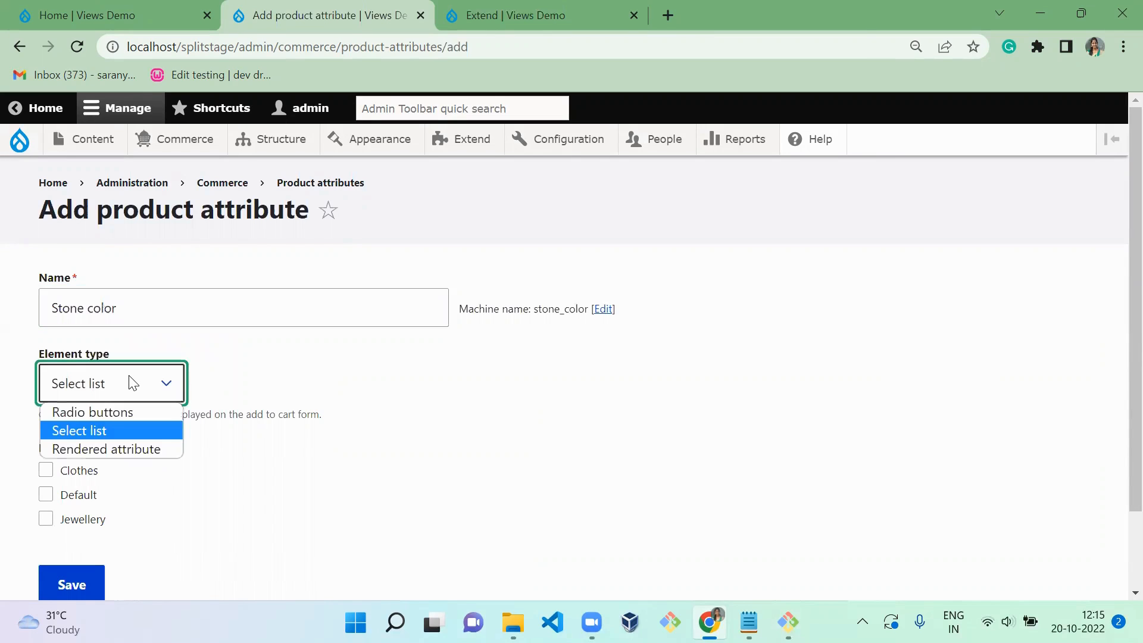
{"action": "left_click", "coordinate": [82, 523]}
{"action": "left_click", "coordinate": [81, 582]}
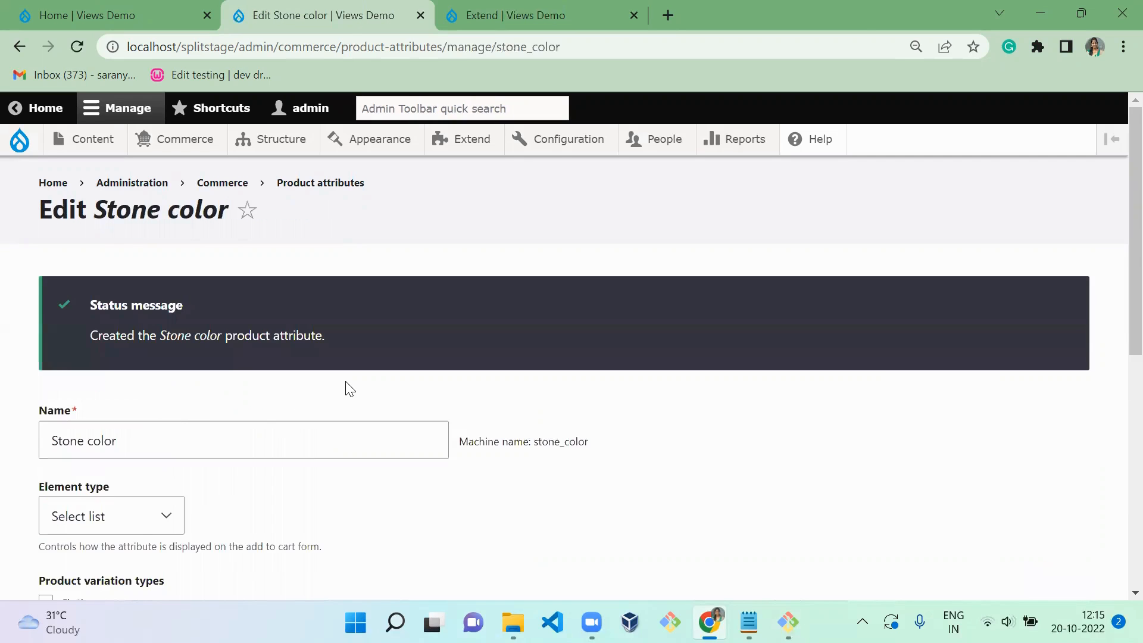
- Add the existing field Color: field_color to the Stone color attribute, keeping the label Color
{"action": "scroll", "coordinate": [349, 388], "scroll_direction": "down", "scroll_amount": 4}
{"action": "scroll", "coordinate": [349, 388], "scroll_direction": "up", "scroll_amount": 1}
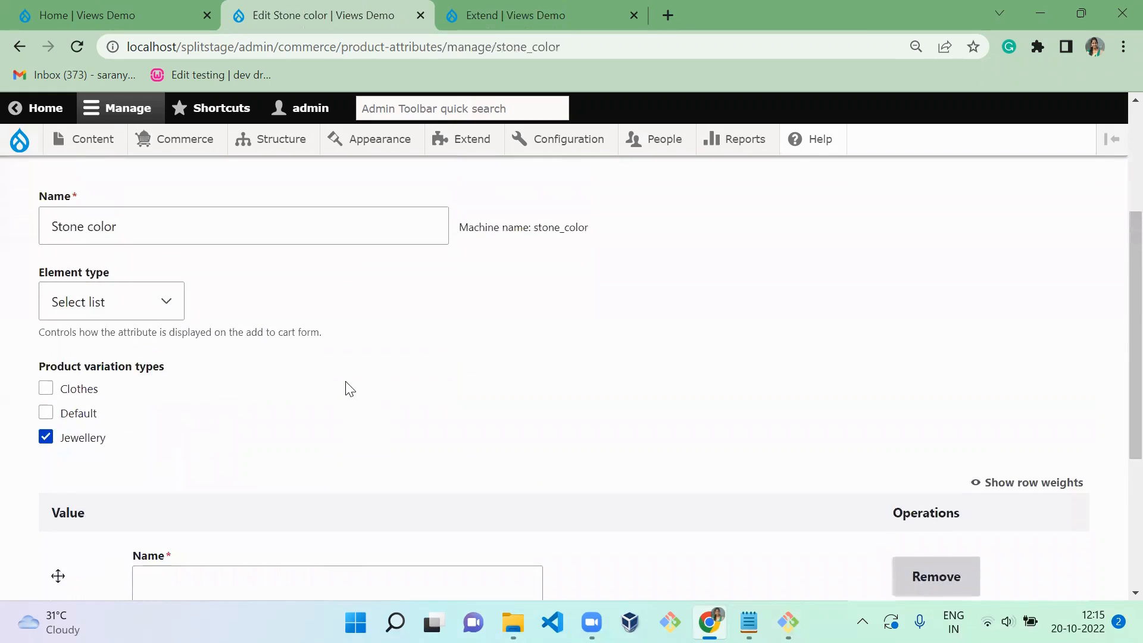
{"action": "scroll", "coordinate": [348, 388], "scroll_direction": "down", "scroll_amount": 4}
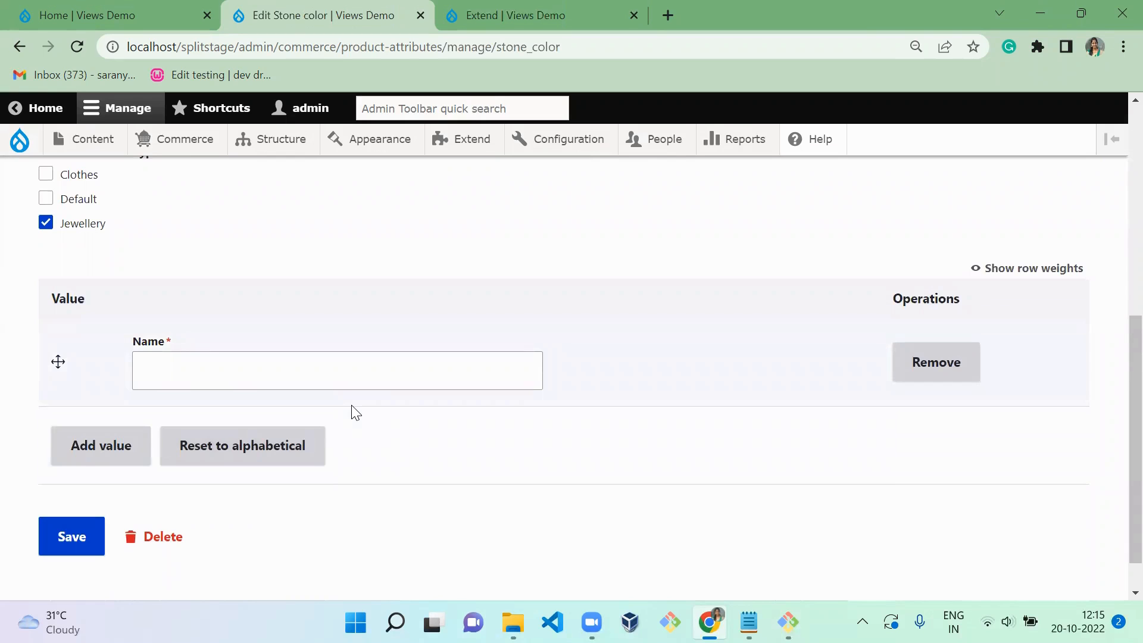
{"action": "scroll", "coordinate": [400, 259], "scroll_direction": "up", "scroll_amount": 1}
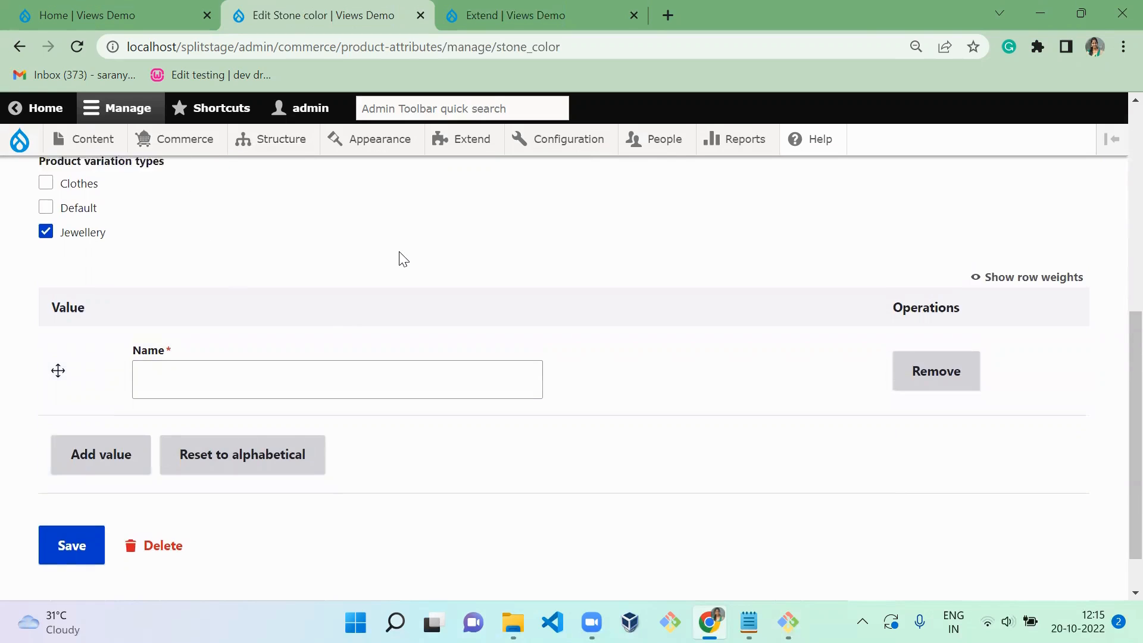
{"action": "scroll", "coordinate": [400, 259], "scroll_direction": "up", "scroll_amount": 7}
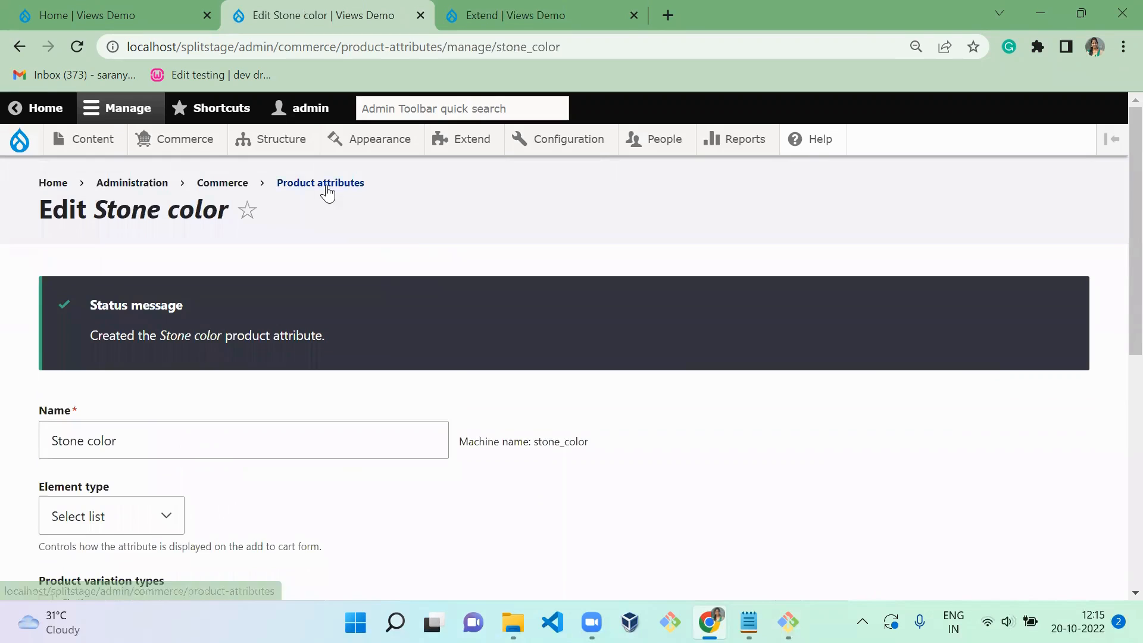
{"action": "left_click", "coordinate": [327, 186]}
{"action": "left_click", "coordinate": [791, 445]}
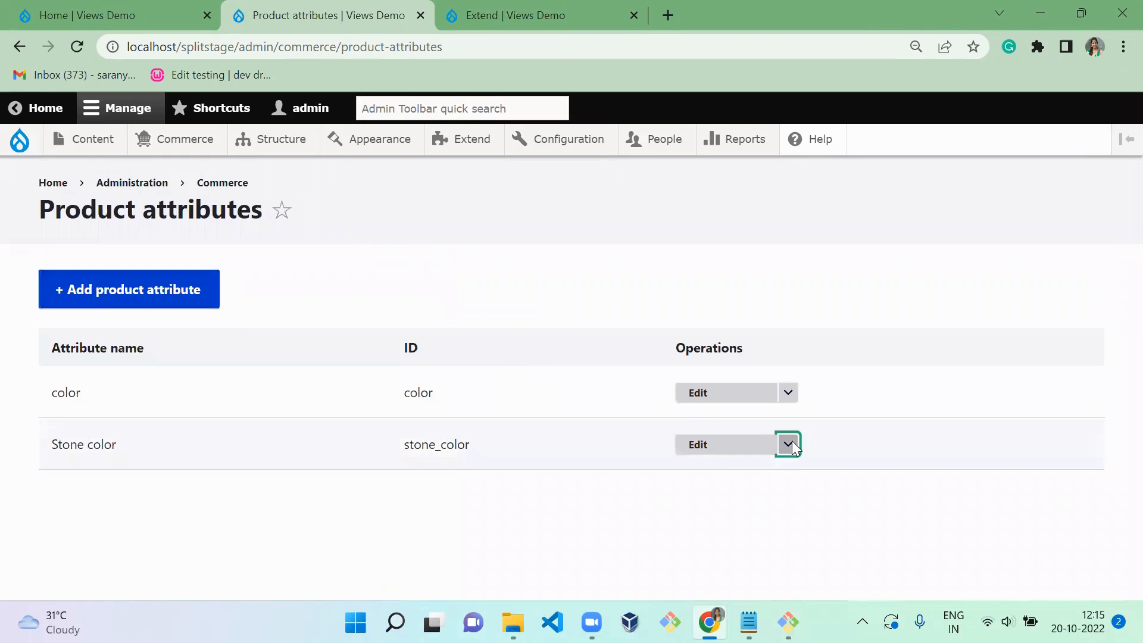
{"action": "left_click", "coordinate": [754, 459]}
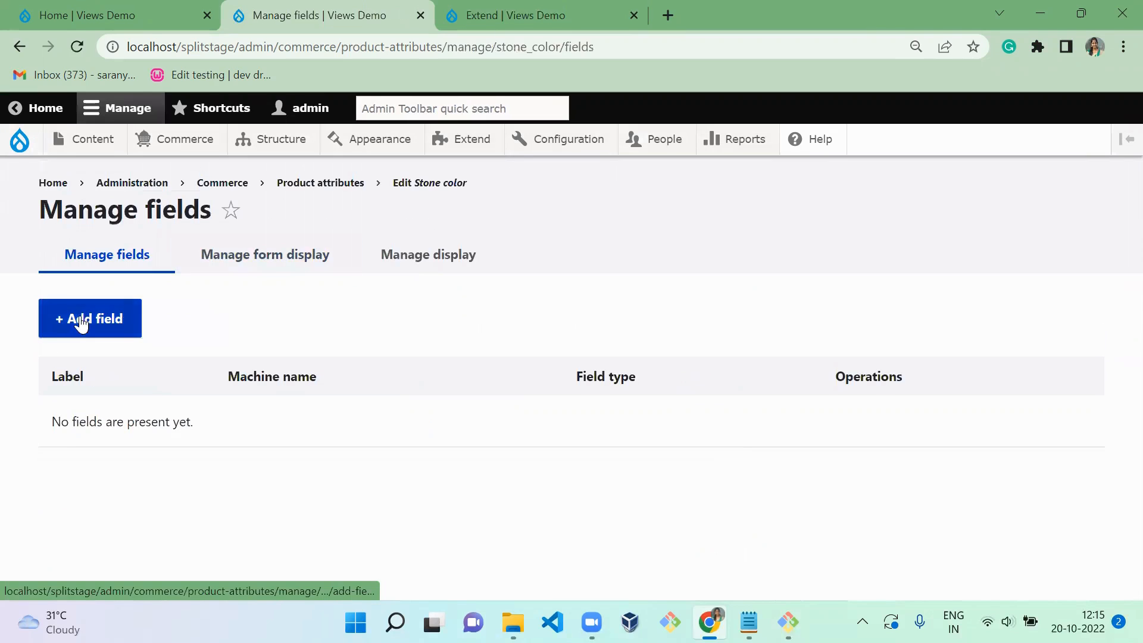
{"action": "left_click", "coordinate": [84, 325]}
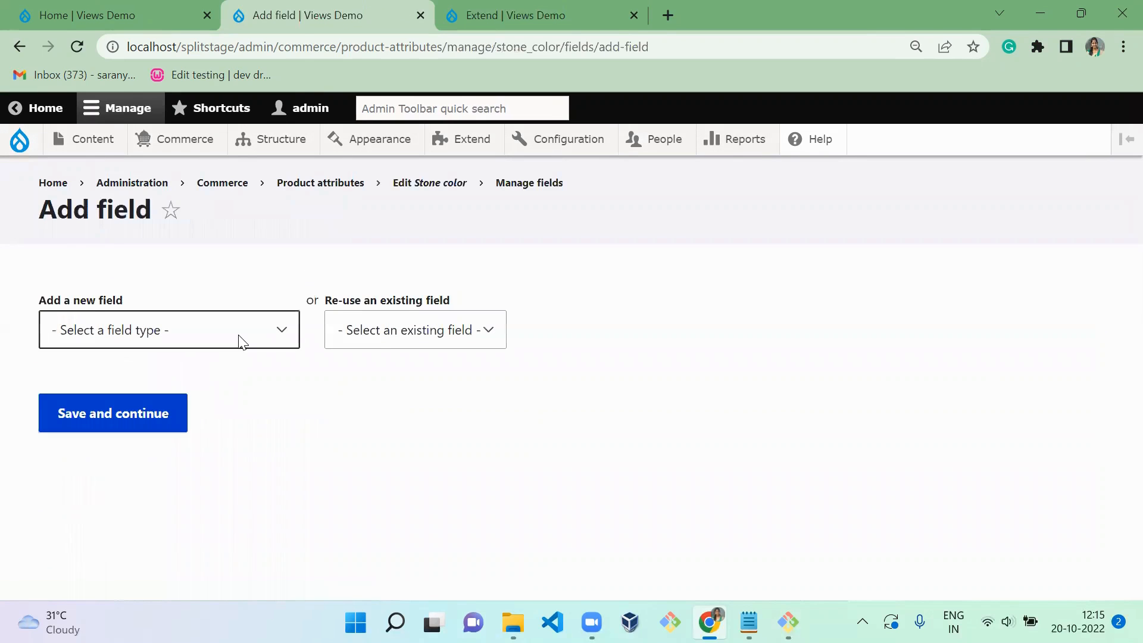
{"action": "left_click", "coordinate": [239, 337]}
{"action": "left_click", "coordinate": [364, 340]}
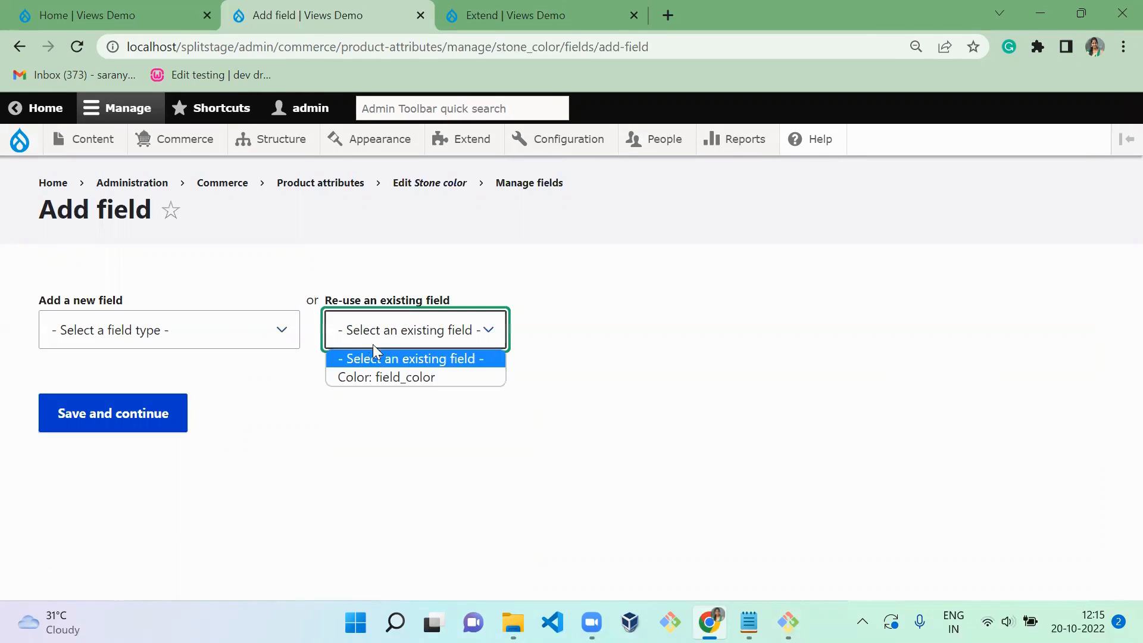
{"action": "left_click", "coordinate": [388, 378]}
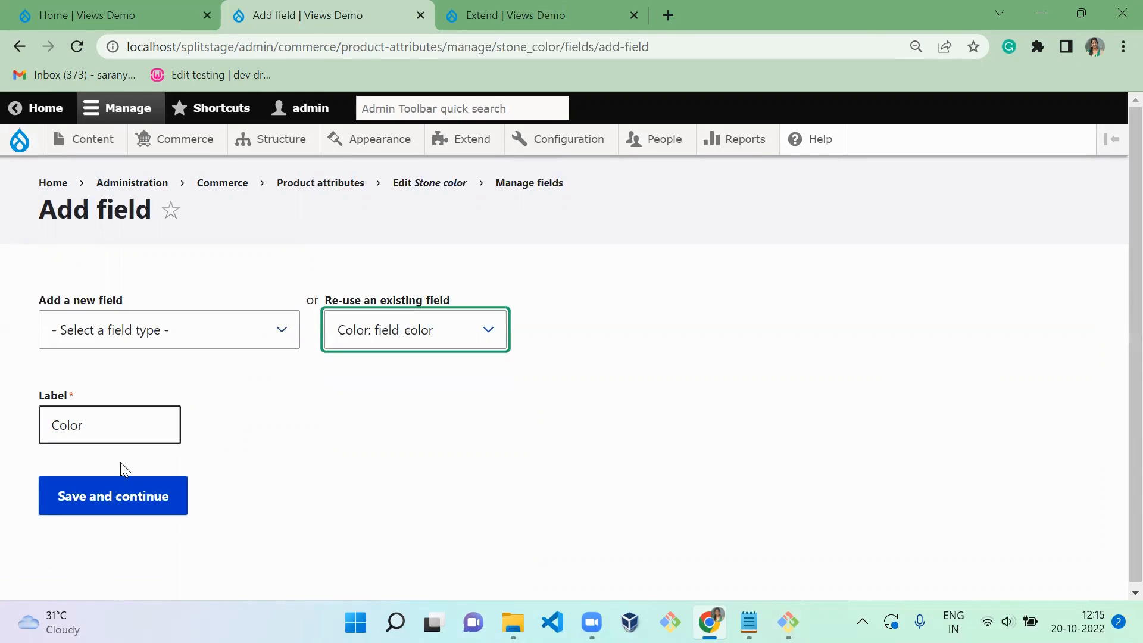
{"action": "left_click", "coordinate": [133, 496]}
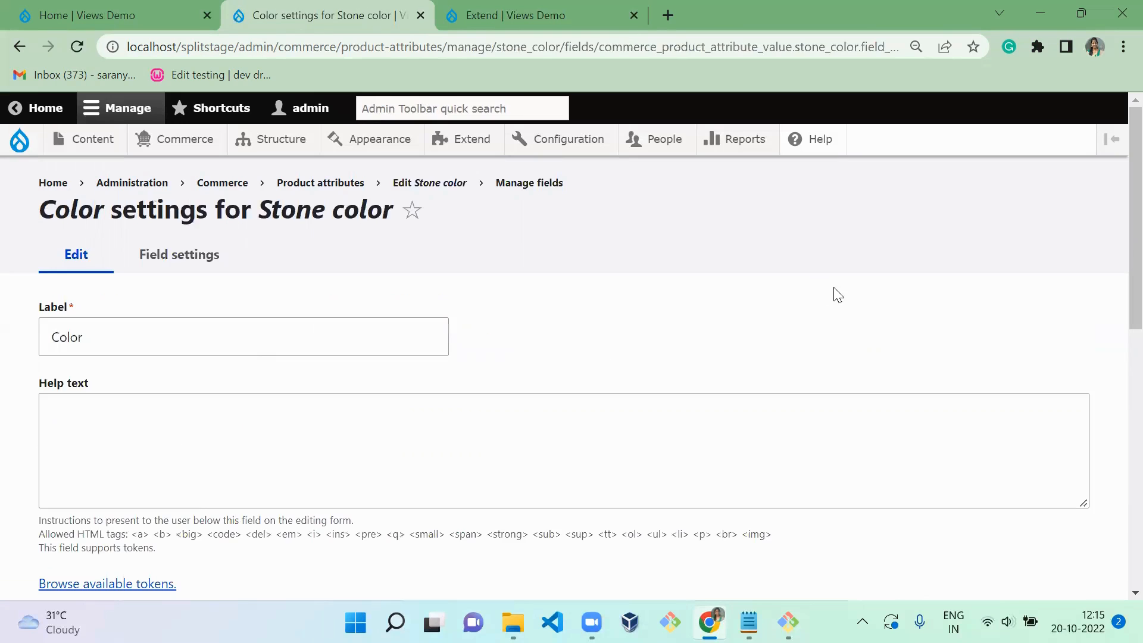
- Make Stone color's Color field required, turn off Record opacity, and save the field settings
{"action": "left_click_drag", "start_coordinate": [1134, 206], "coordinate": [1134, 529]}
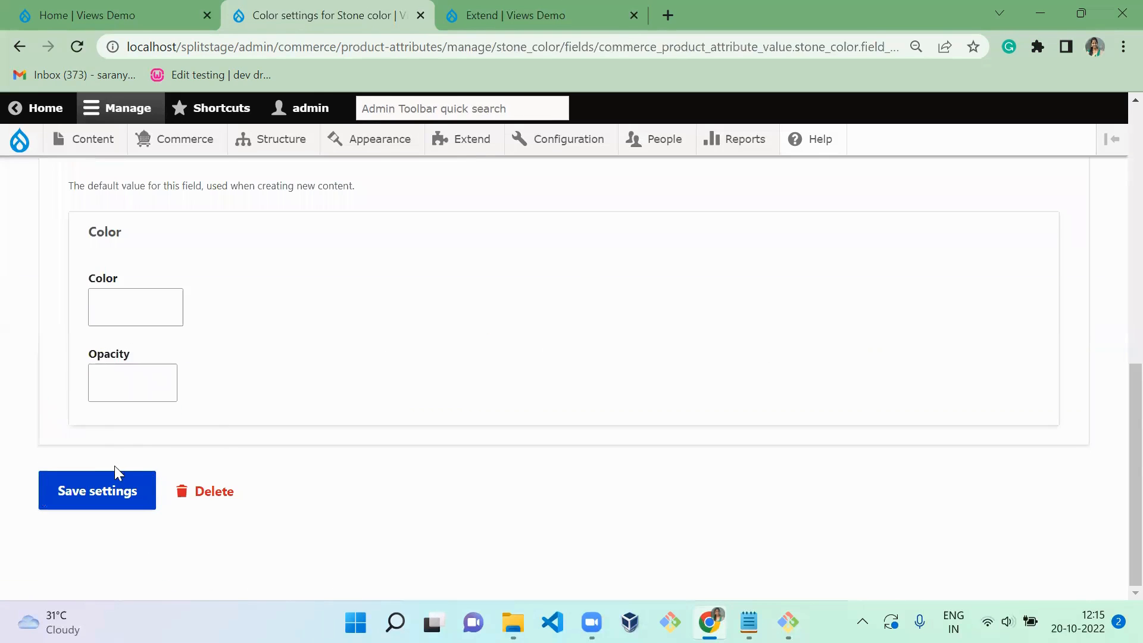
{"action": "scroll", "coordinate": [180, 243], "scroll_direction": "up", "scroll_amount": 1}
{"action": "scroll", "coordinate": [182, 238], "scroll_direction": "up", "scroll_amount": 4}
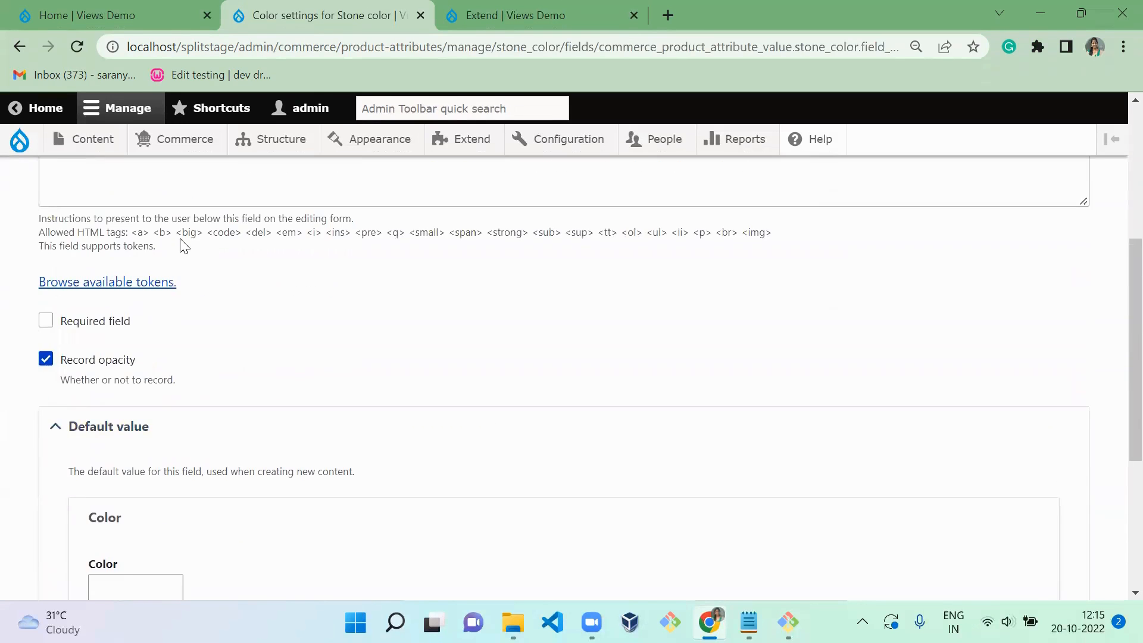
{"action": "right_click", "coordinate": [104, 364]}
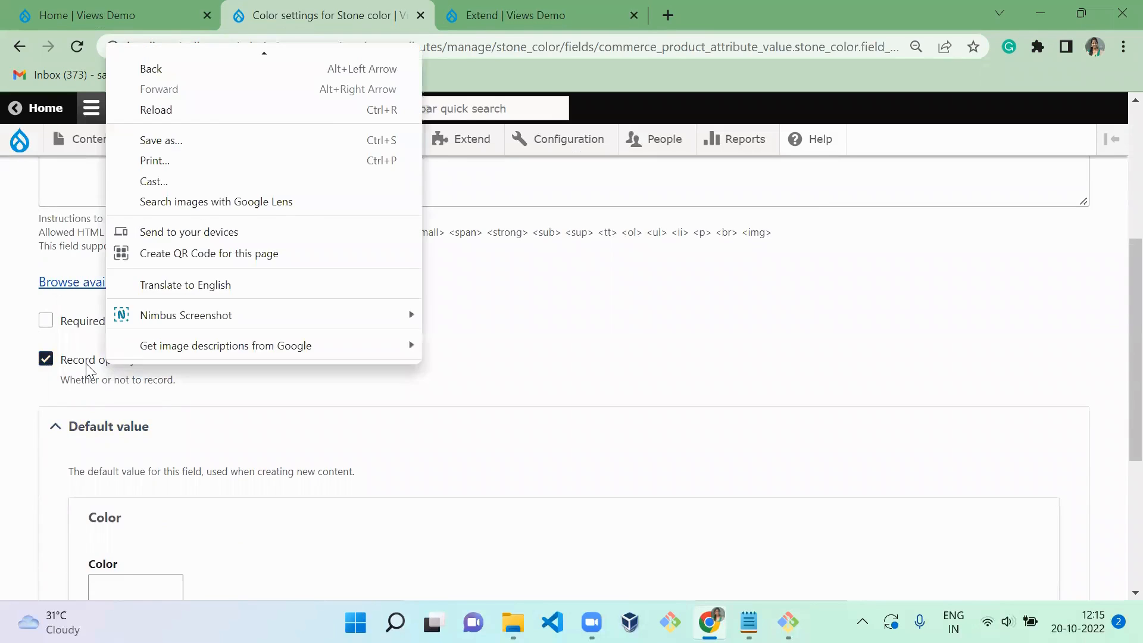
{"action": "left_click", "coordinate": [86, 361]}
{"action": "left_click", "coordinate": [84, 324]}
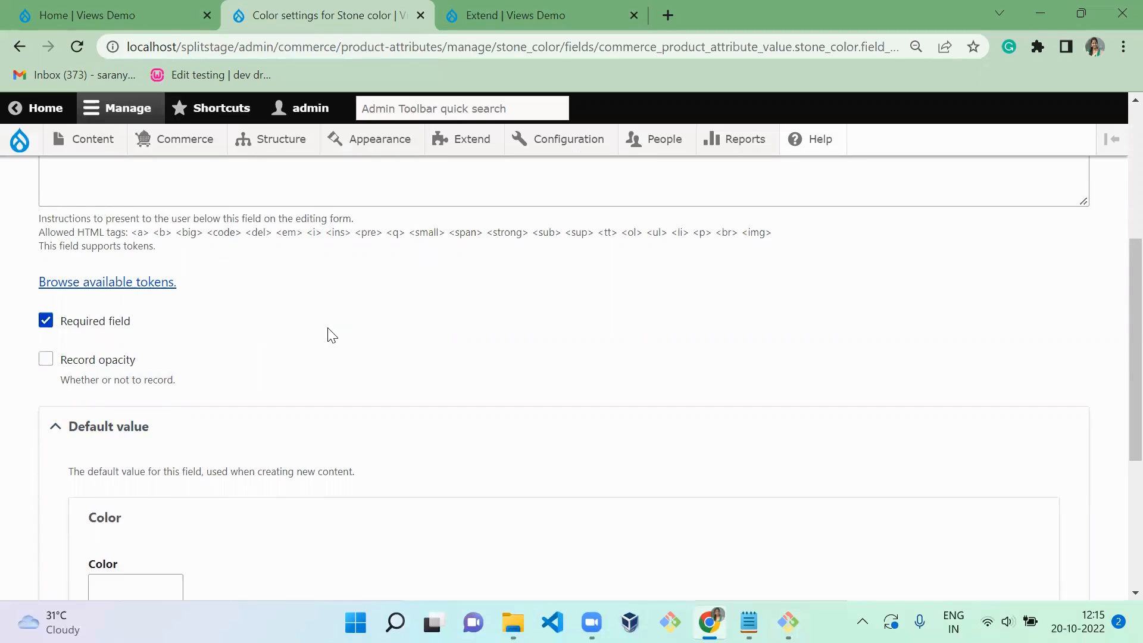
{"action": "scroll", "coordinate": [331, 333], "scroll_direction": "down", "scroll_amount": 5}
{"action": "left_click", "coordinate": [108, 498]}
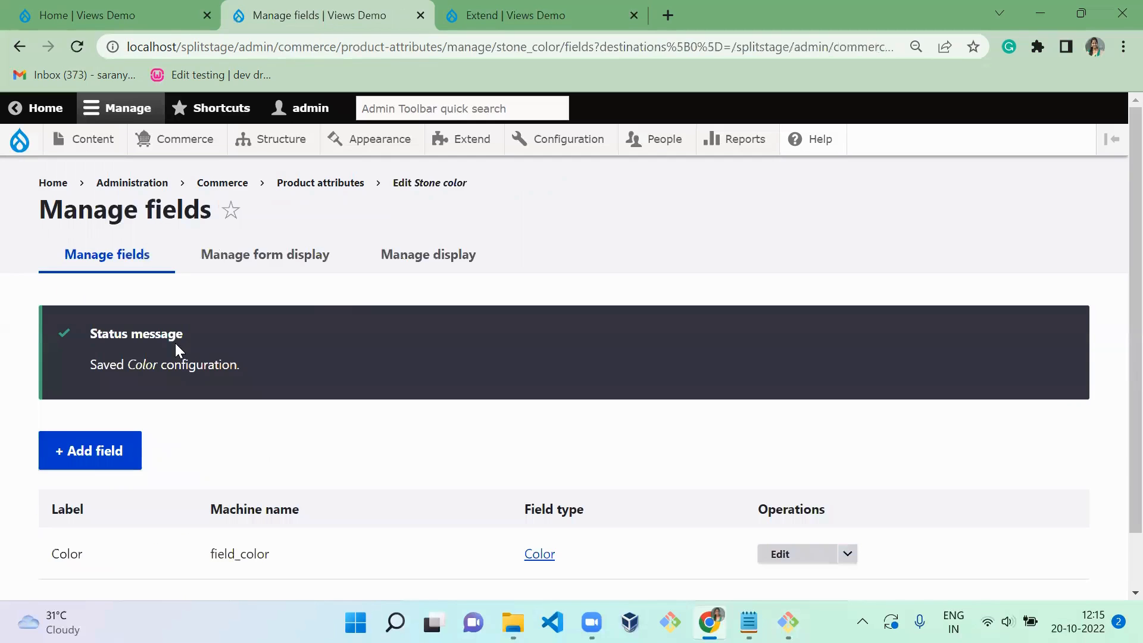
- Change the Color field's widget to Color boxes in the Stone color attribute's form display and save
{"action": "left_click", "coordinate": [249, 260]}
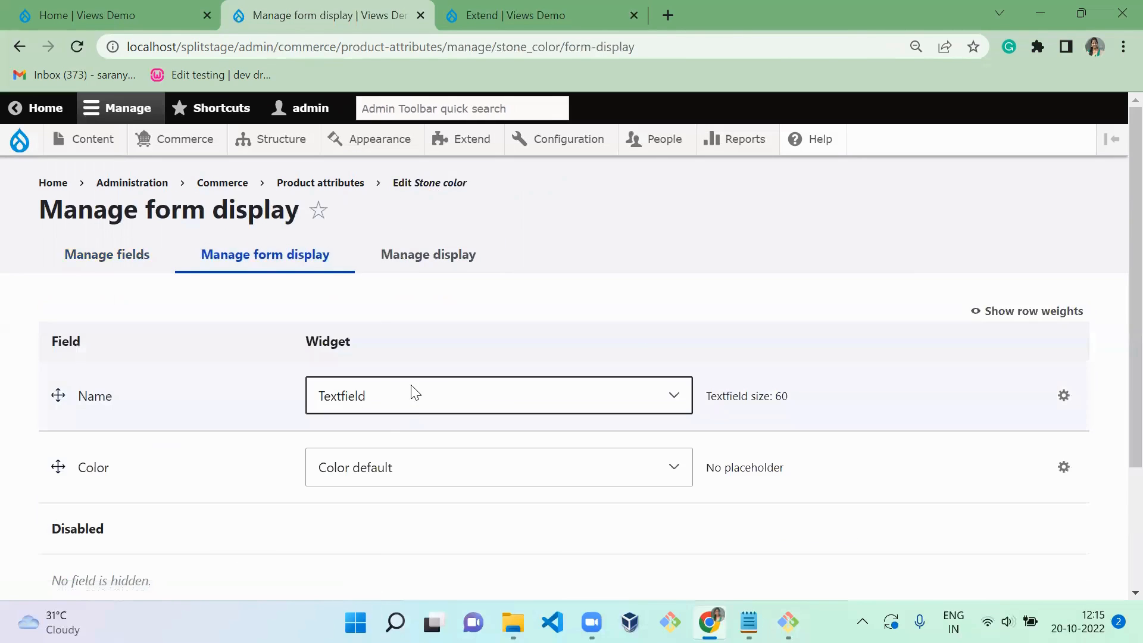
{"action": "scroll", "coordinate": [414, 391], "scroll_direction": "down", "scroll_amount": 3}
{"action": "left_click", "coordinate": [435, 319]}
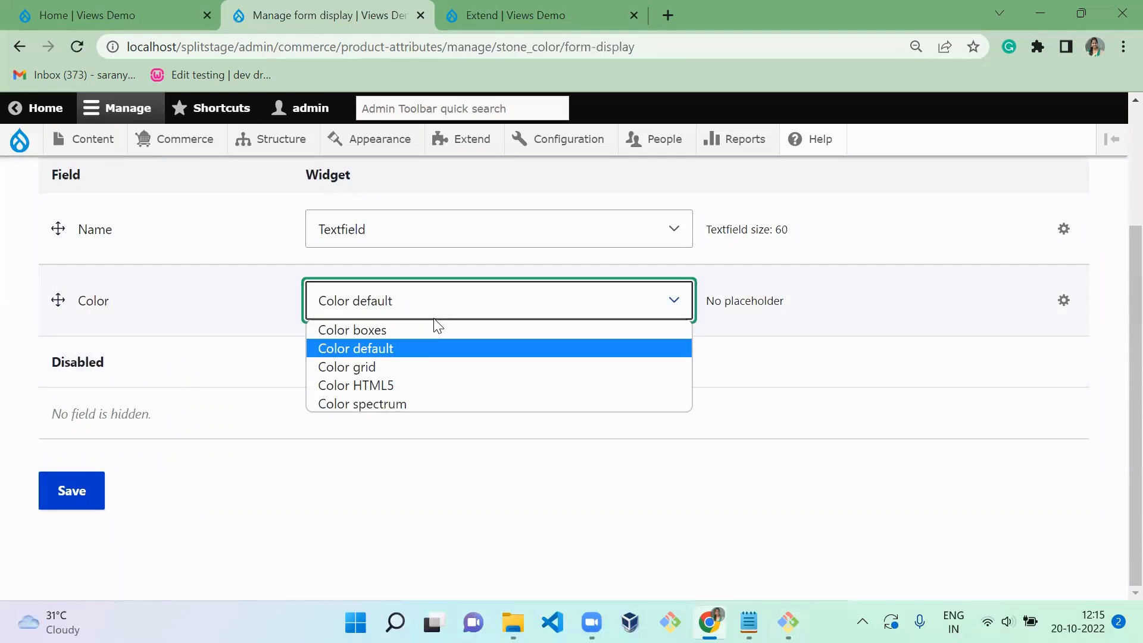
{"action": "left_click", "coordinate": [422, 336]}
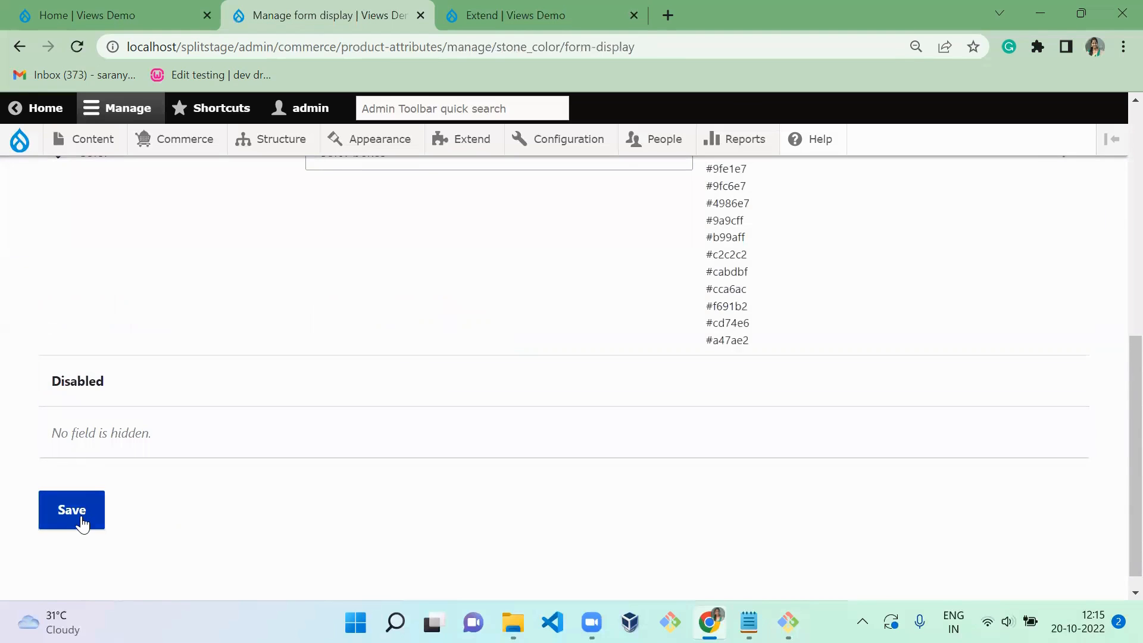
{"action": "left_click", "coordinate": [79, 517]}
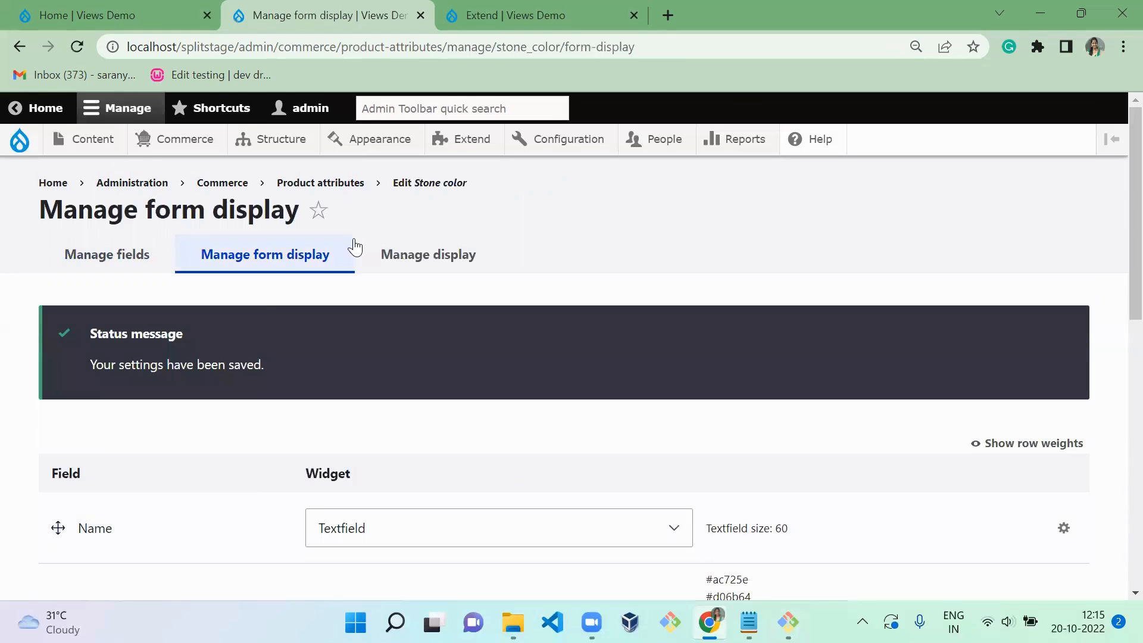
- Open the Stone color attribute's edit form and define its first value as "red" with the bright red color box
{"action": "left_click", "coordinate": [426, 183]}
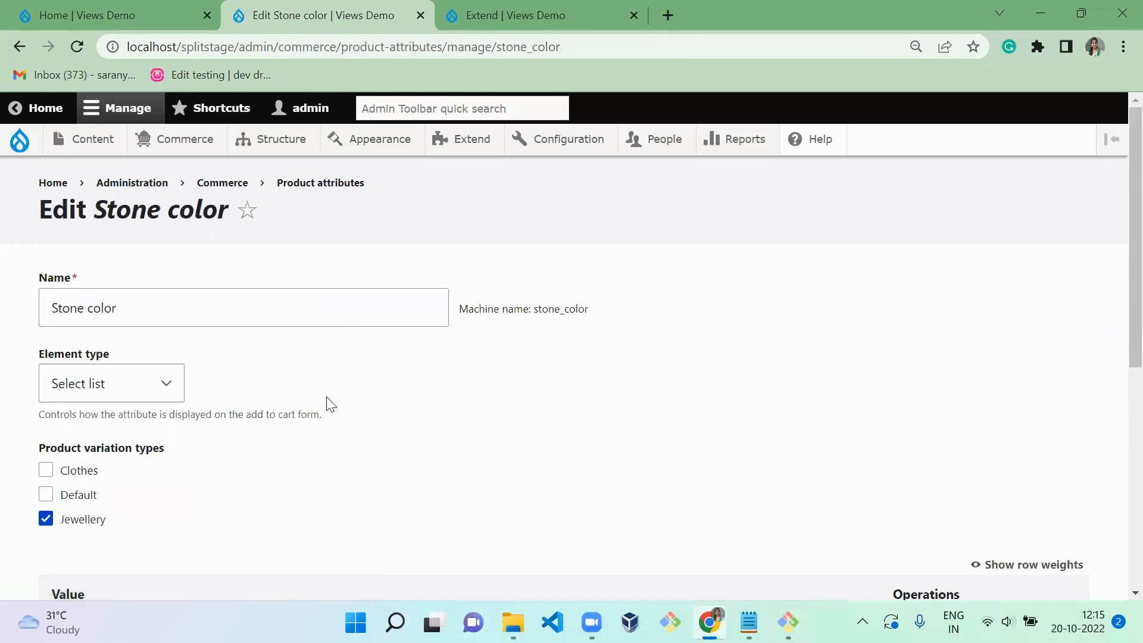
{"action": "scroll", "coordinate": [354, 422], "scroll_direction": "down", "scroll_amount": 7}
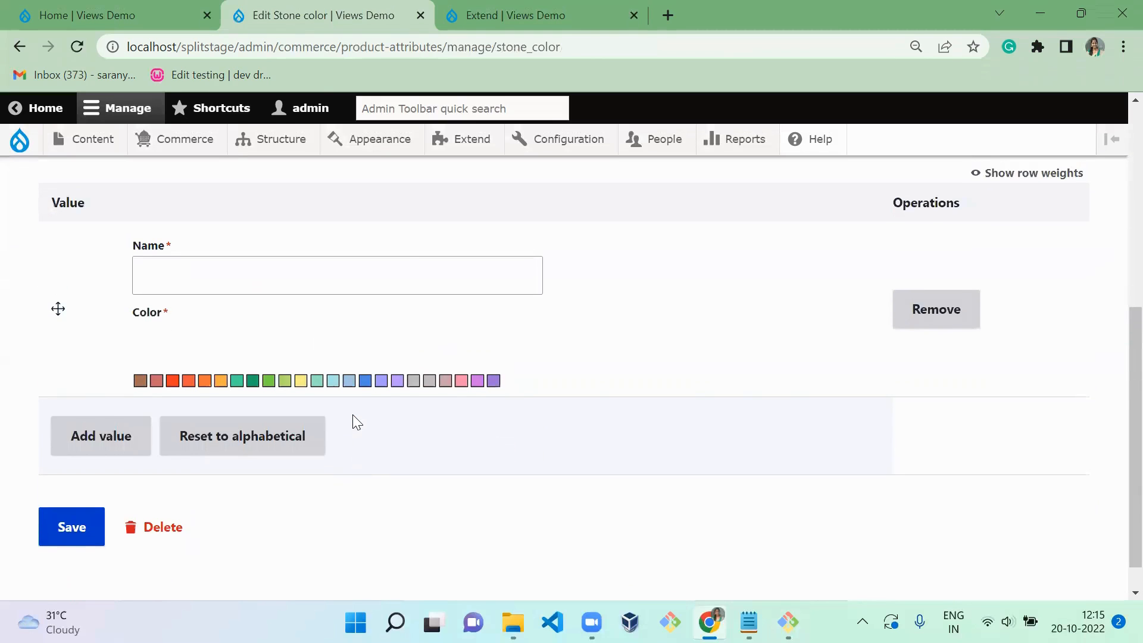
{"action": "left_click", "coordinate": [374, 261]}
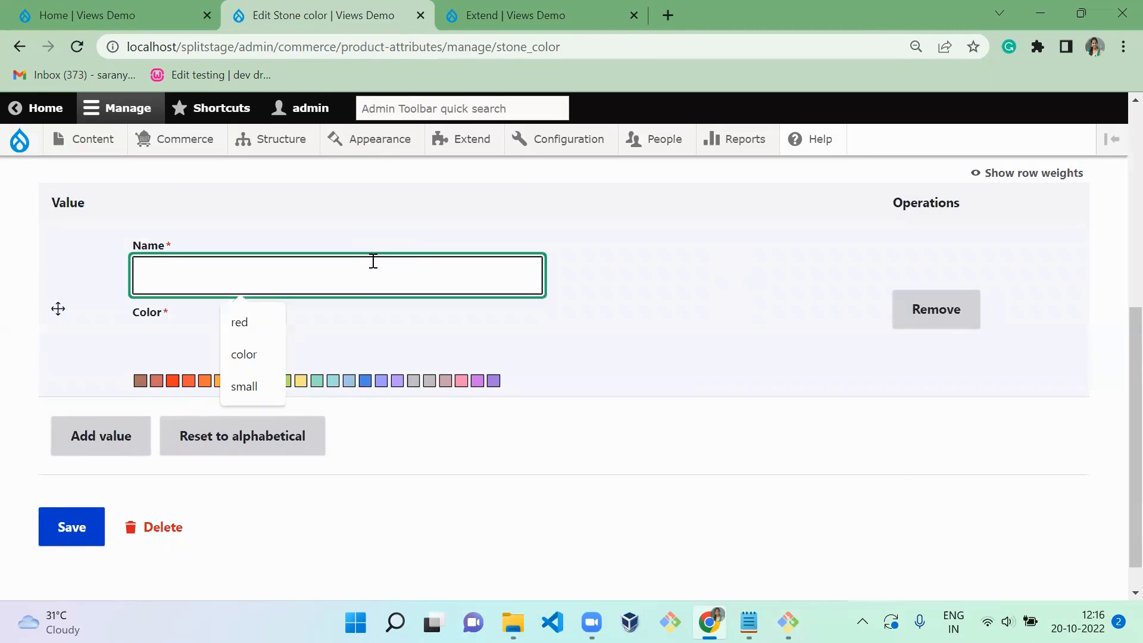
{"action": "left_click", "coordinate": [244, 336]}
{"action": "left_click", "coordinate": [171, 377]}
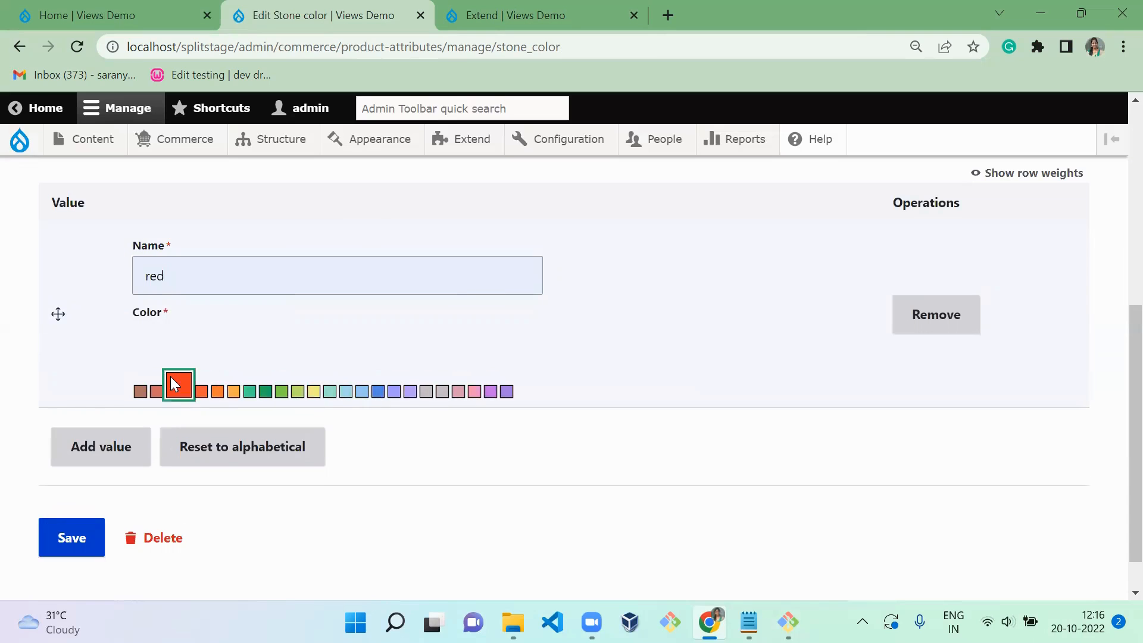
- Add a second Stone color value named "Orange" and choose the orange color box for it
{"action": "left_click", "coordinate": [113, 449]}
{"action": "left_click", "coordinate": [223, 299]}
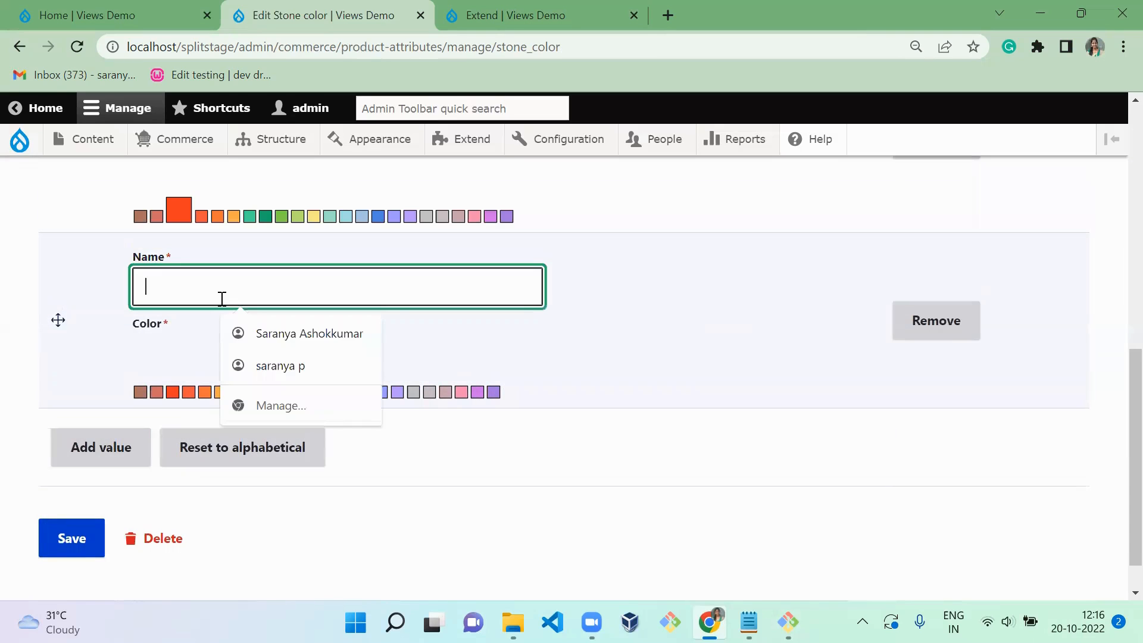
{"action": "type", "text": "Orange"}
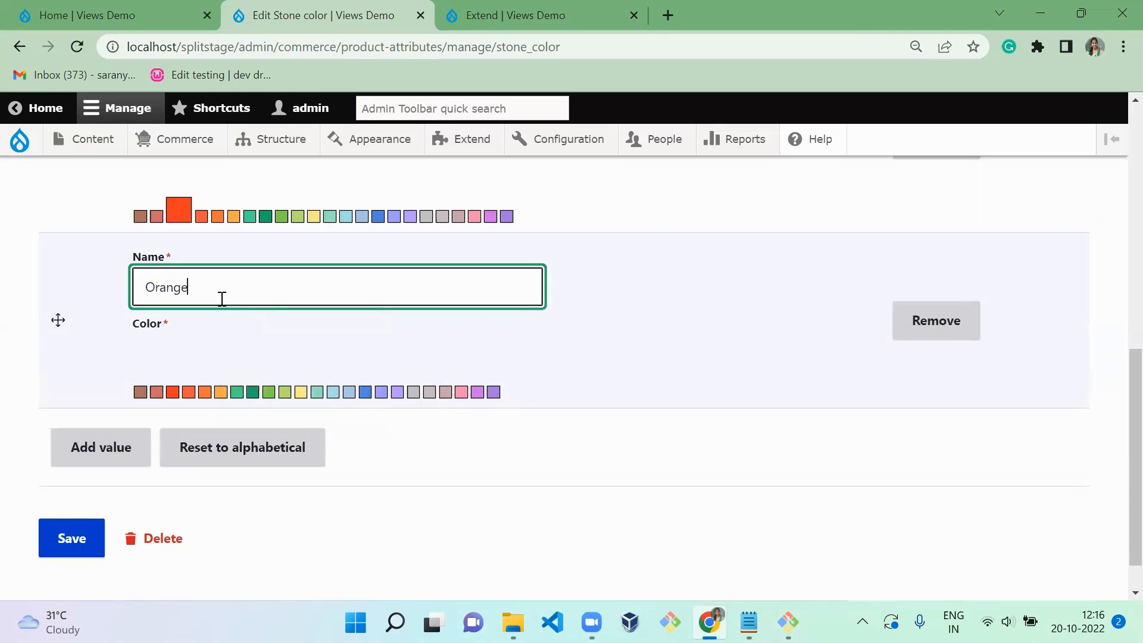
{"action": "left_click", "coordinate": [207, 391]}
- Add a third Stone color value named "green" and choose the dark green color box for it
{"action": "left_click", "coordinate": [138, 460]}
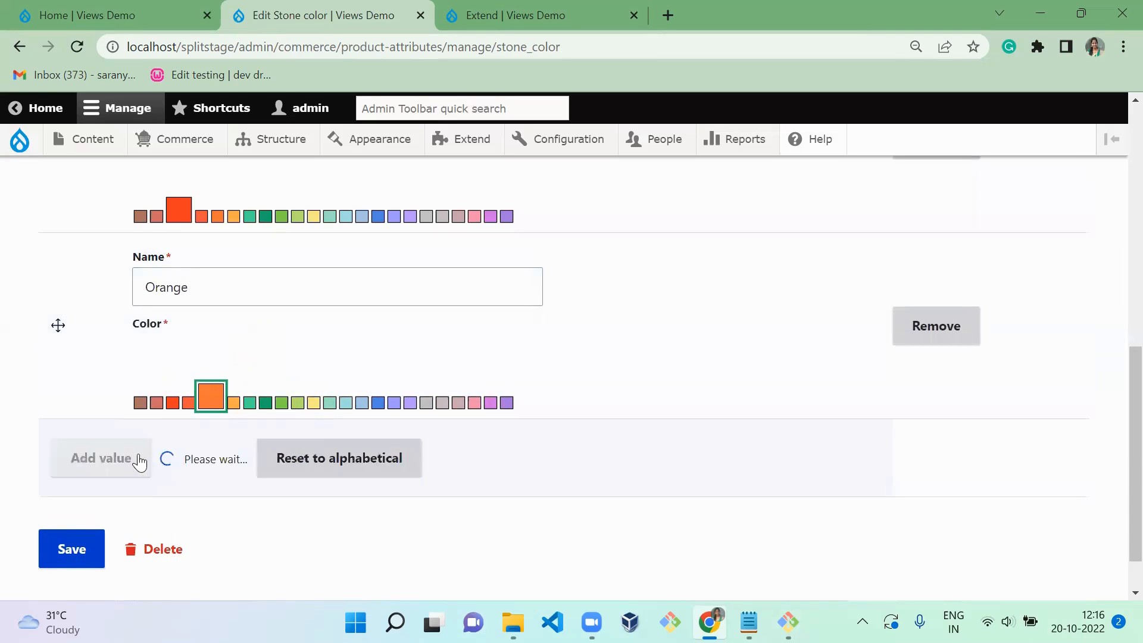
{"action": "left_click", "coordinate": [268, 290]}
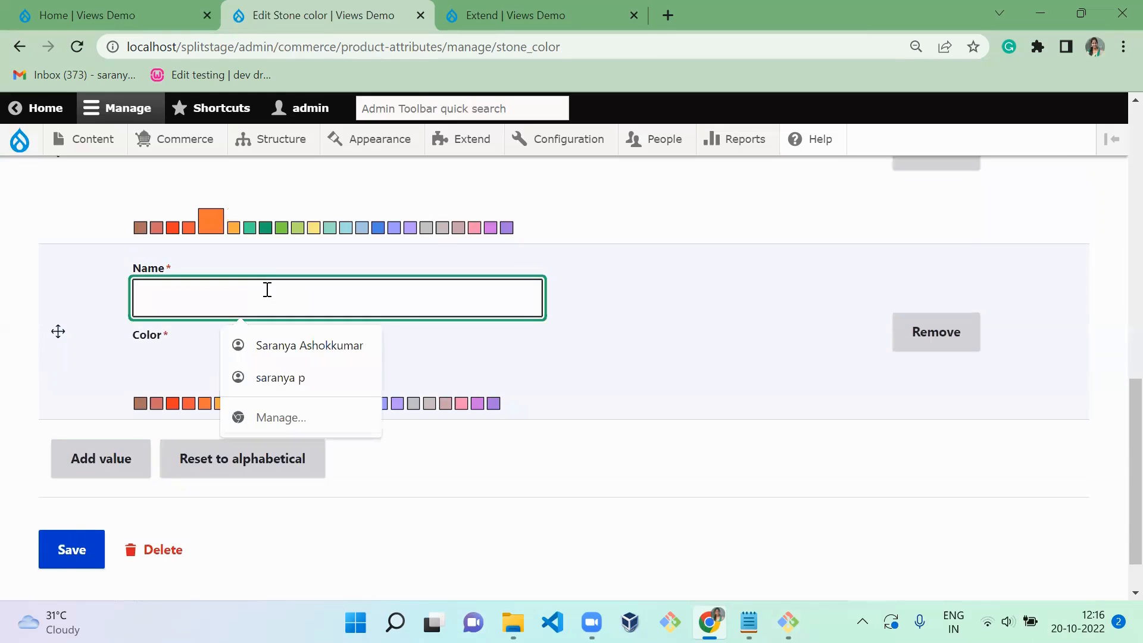
{"action": "type", "text": "gre"}
{"action": "key", "text": "Down"}
{"action": "key", "text": "Return"}
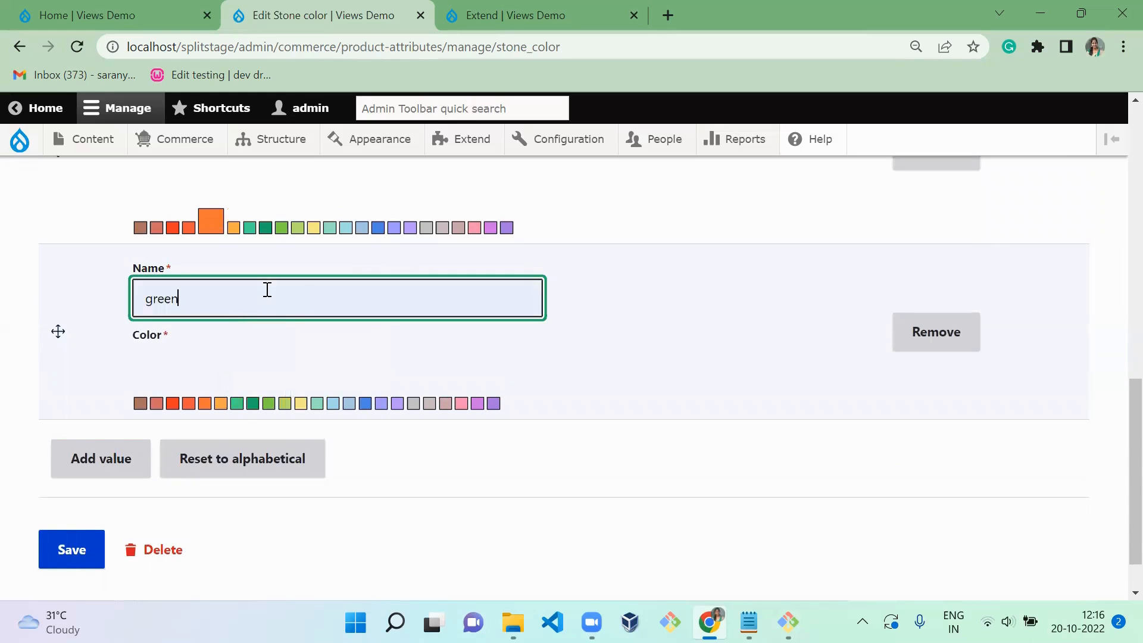
{"action": "left_click", "coordinate": [253, 403]}
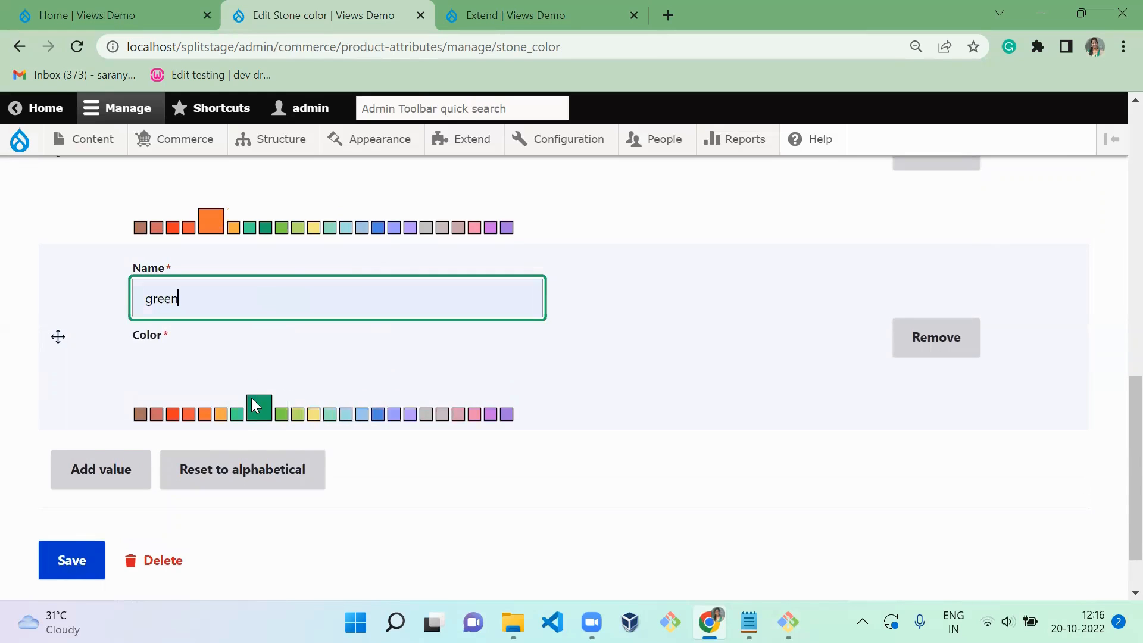
- Add a fourth Stone color value named "sky blue" with a light blue color box, and save the attribute
{"action": "left_click", "coordinate": [114, 474]}
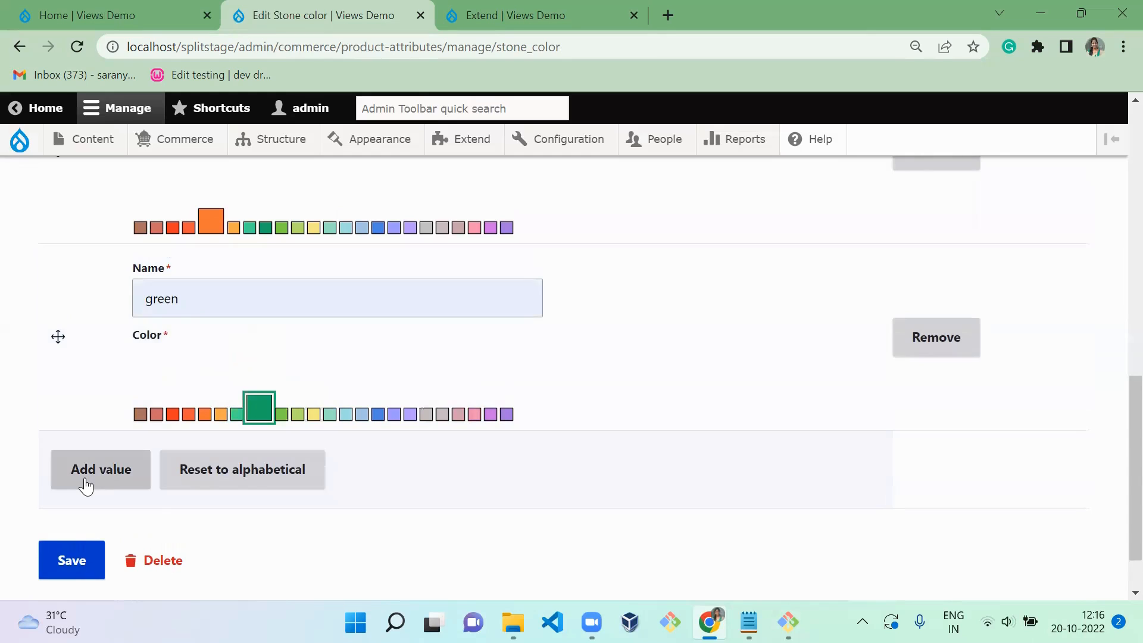
{"action": "left_click", "coordinate": [261, 302]}
{"action": "left_click", "coordinate": [261, 302]}
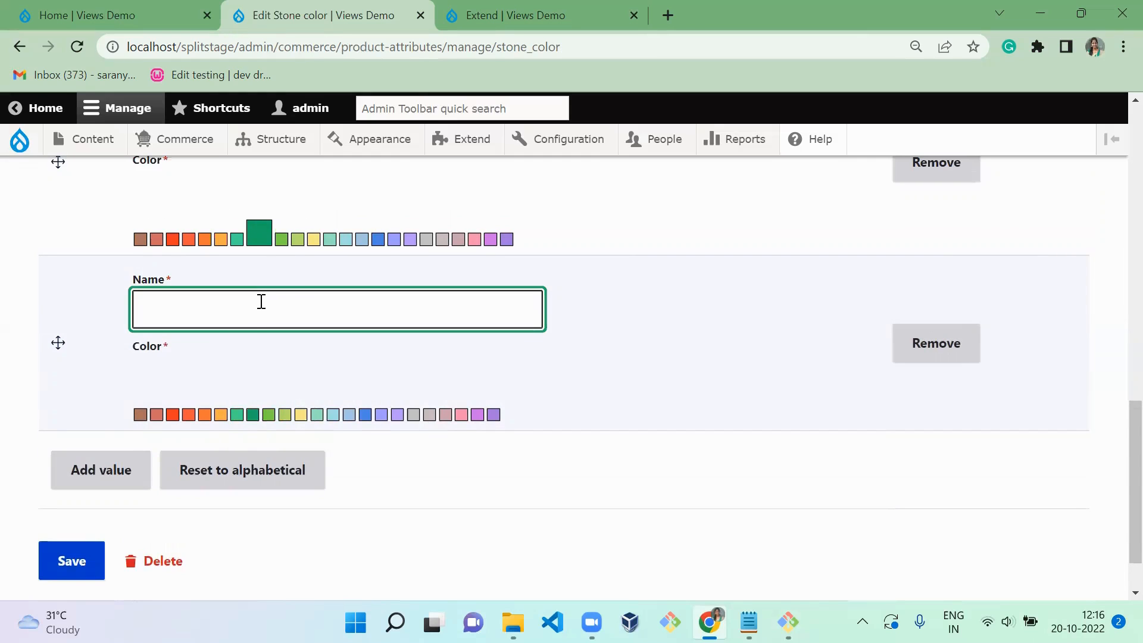
{"action": "type", "text": "blue"}
{"action": "key", "text": "ctrl+a"}
{"action": "type", "text": "sky bu=k"}
{"action": "key", "text": "BackSpace"}
{"action": "key", "text": "BackSpace"}
{"action": "key", "text": "BackSpace"}
{"action": "type", "text": "lue"}
{"action": "left_click", "coordinate": [330, 417]}
{"action": "left_click", "coordinate": [59, 576]}
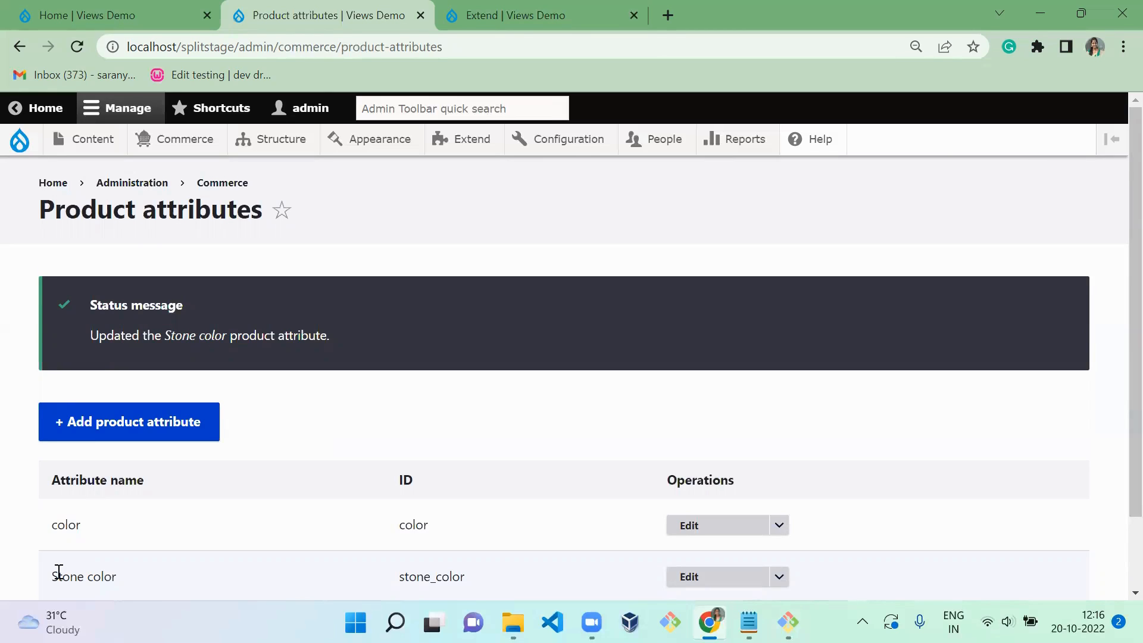
- Switch to a new, empty Notepad document
{"action": "key", "text": "super"}
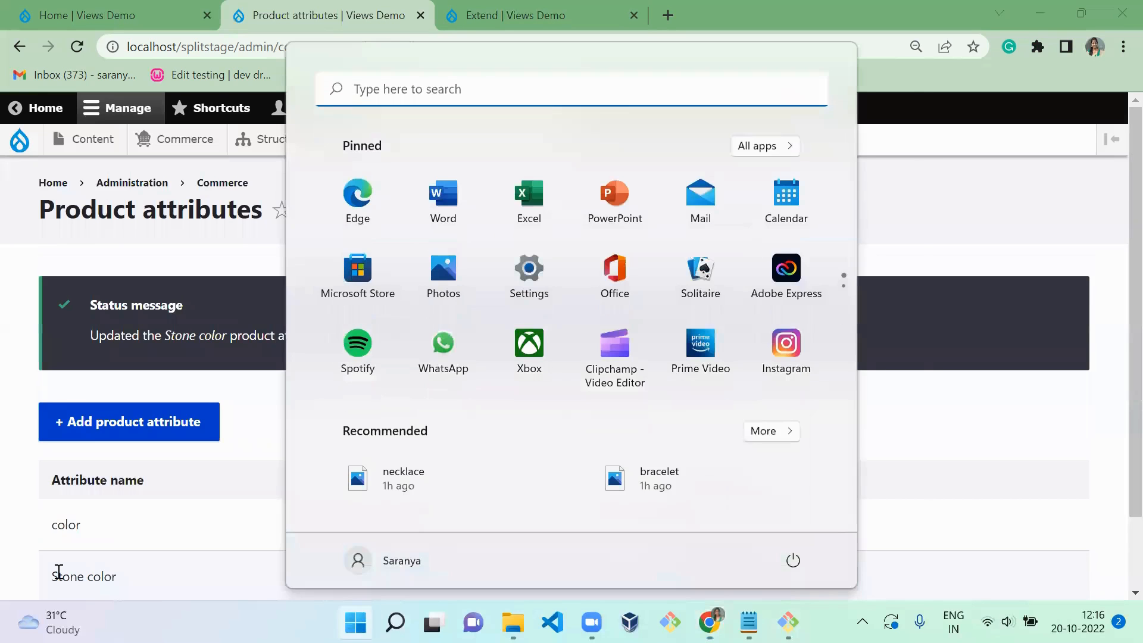
{"action": "type", "text": "np"}
{"action": "key", "text": "BackSpace"}
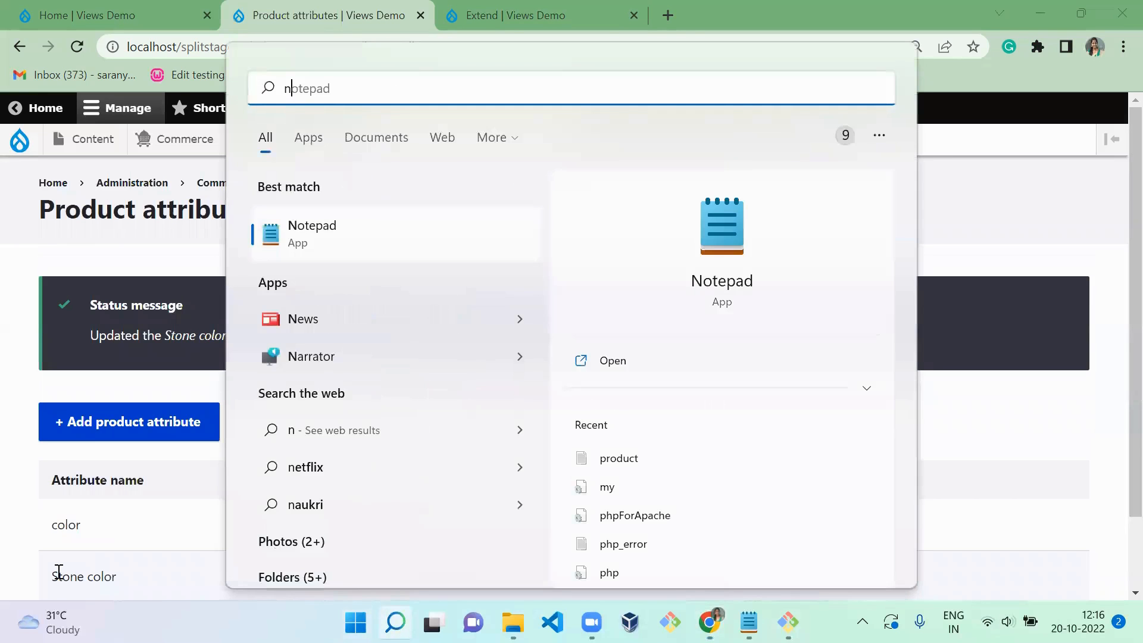
{"action": "type", "text": "ote"}
{"action": "key", "text": "Return"}
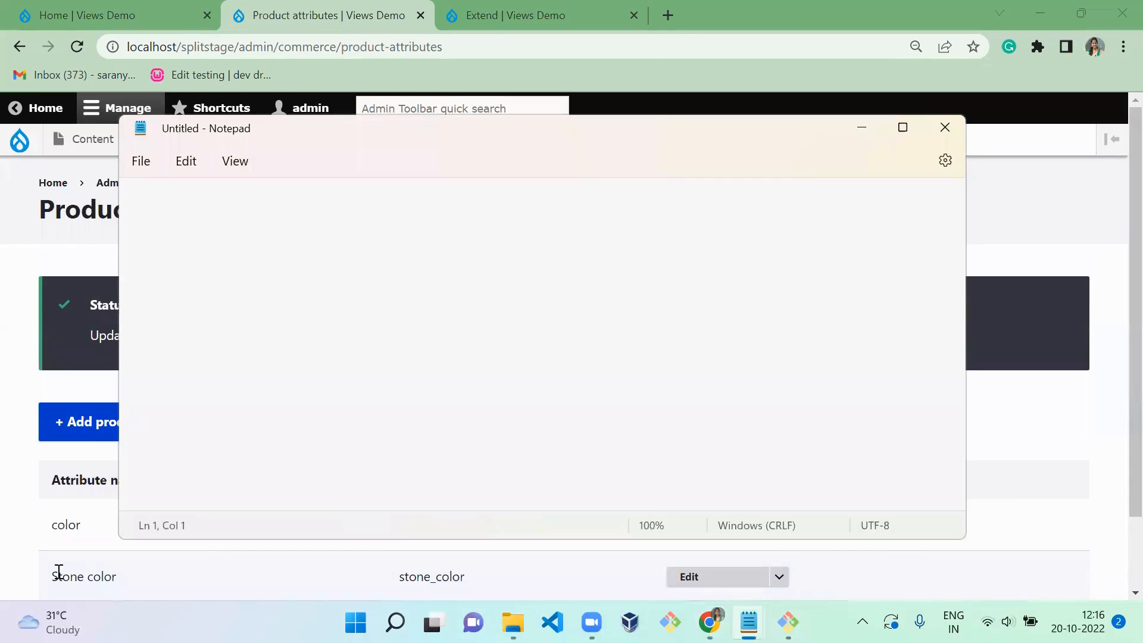
- Start a list in the note with the lines "Product attribute" and "Product variation"
{"action": "type", "text": "Prod"}
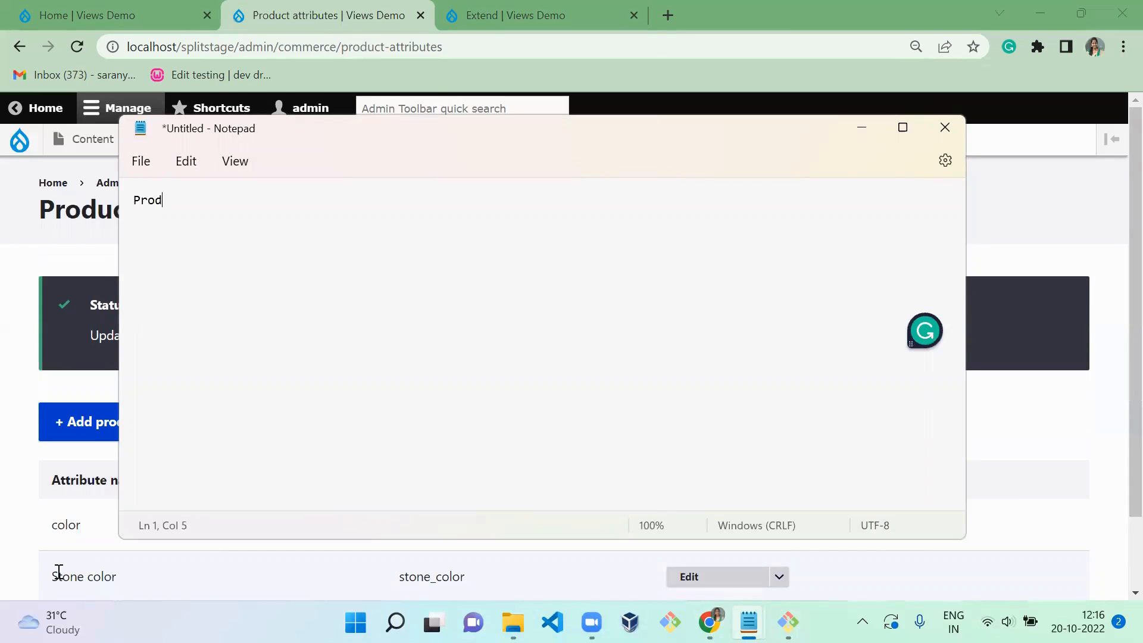
{"action": "type", "text": "uct attribute"}
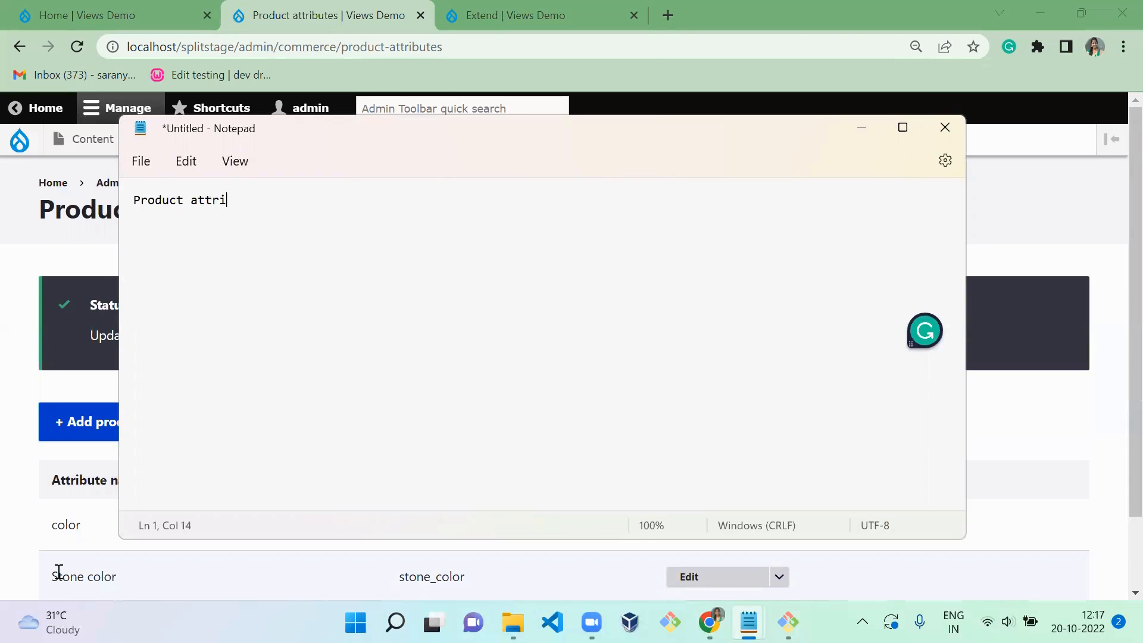
{"action": "key", "text": "Return"}
{"action": "type", "text": "Product variation"}
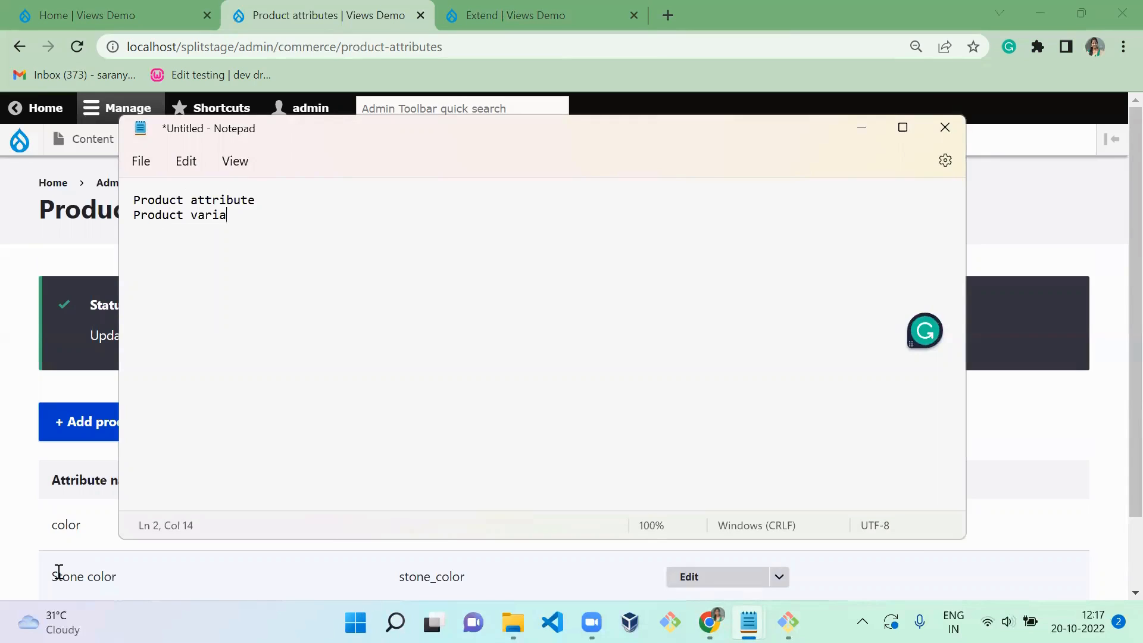
- Extend the list with the lines "Product type" and "Product"
{"action": "key", "text": "Return"}
{"action": "type", "text": "Produyct"}
{"action": "key", "text": "BackSpace"}
{"action": "key", "text": "BackSpace"}
{"action": "key", "text": "BackSpace"}
{"action": "key", "text": "BackSpace"}
{"action": "type", "text": "ct type"}
{"action": "key", "text": "Return"}
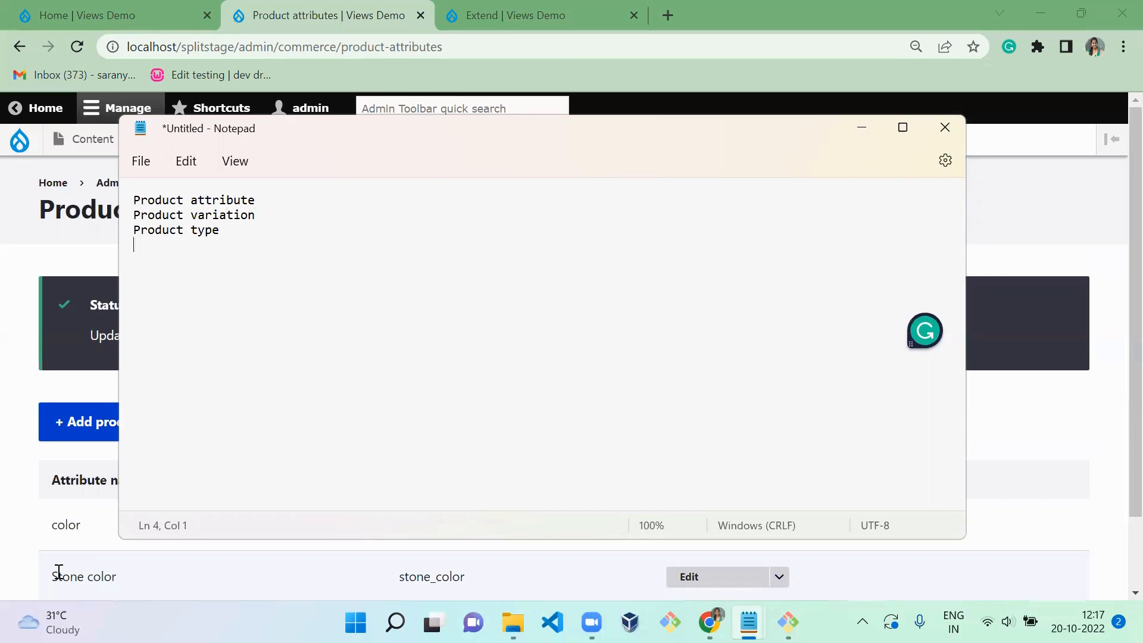
{"action": "key", "text": "Return"}
{"action": "key", "text": "BackSpace"}
{"action": "type", "text": "Product"}
- Leave a blank line below the list and write "product type -> variation"
{"action": "key", "text": "Return"}
{"action": "key", "text": "Return"}
{"action": "type", "text": "product tyope"}
{"action": "key", "text": "BackSpace"}
{"action": "key", "text": "BackSpace"}
{"action": "key", "text": "BackSpace"}
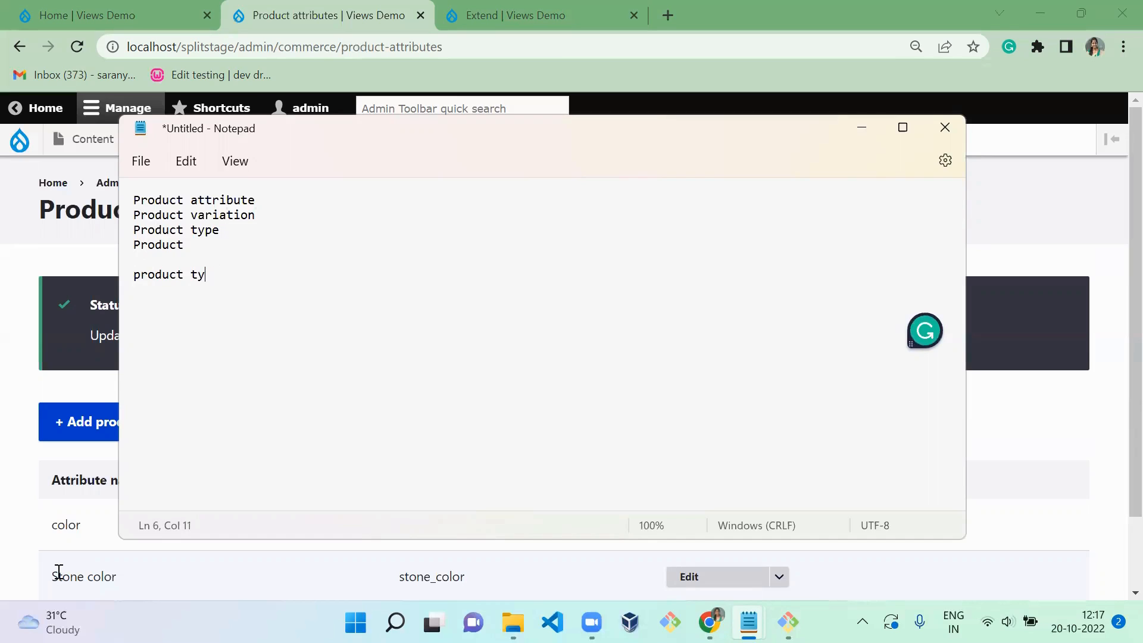
{"action": "type", "text": "pe -> variation ("}
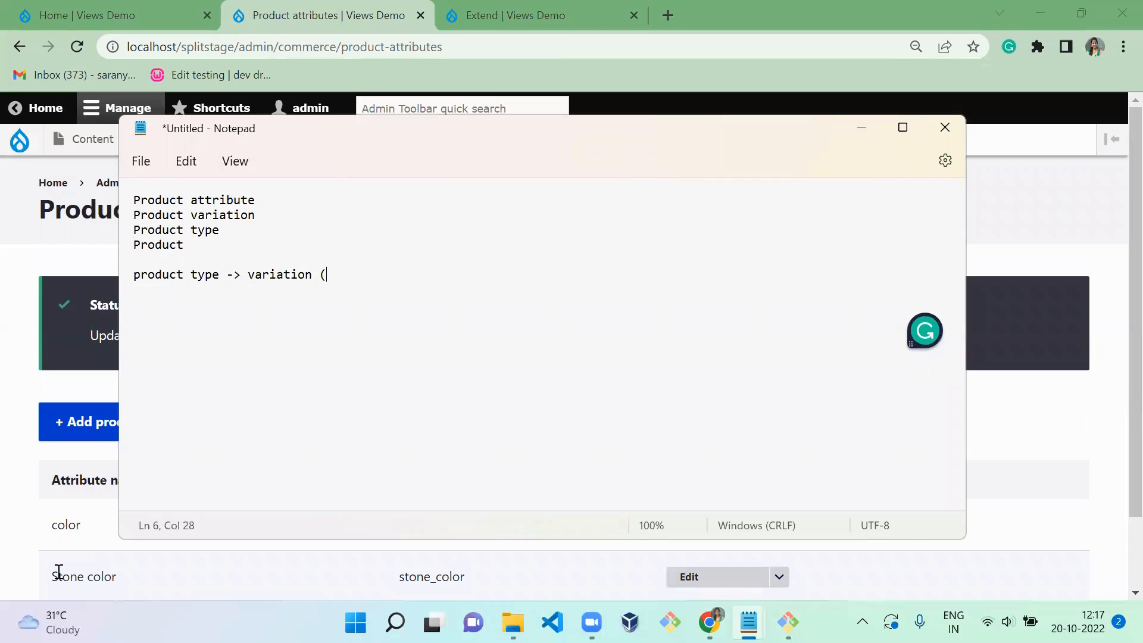
{"action": "type", "text": "assi"}
- Append "(assigned to that product type)" to the product type line of the note
{"action": "key", "text": "BackSpace"}
{"action": "type", "text": "signed to "}
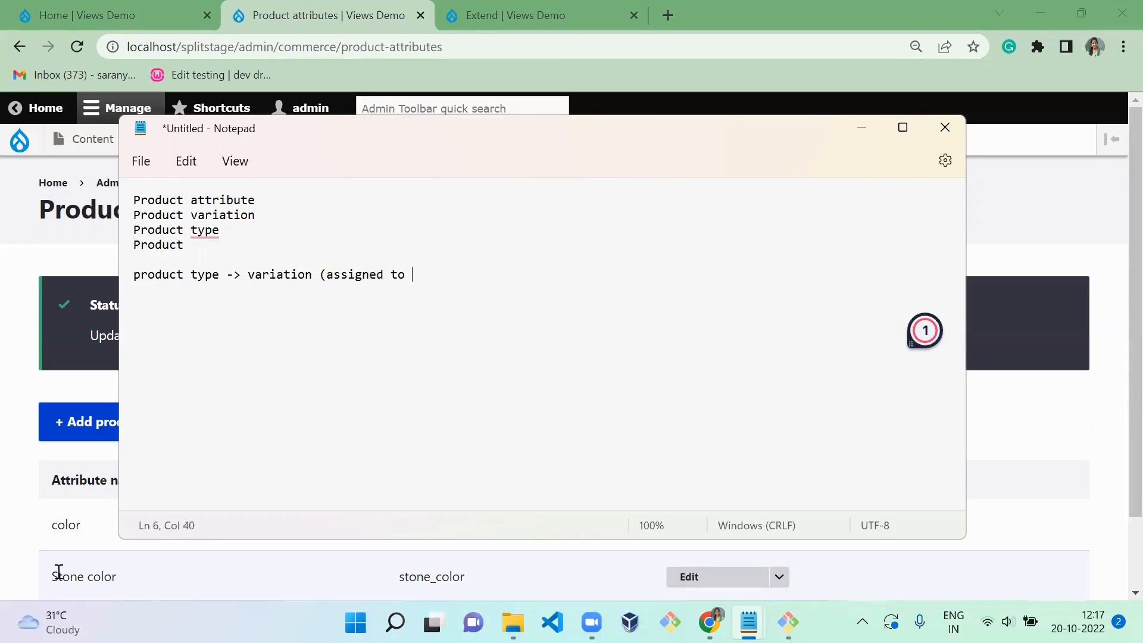
{"action": "type", "text": "that produ"}
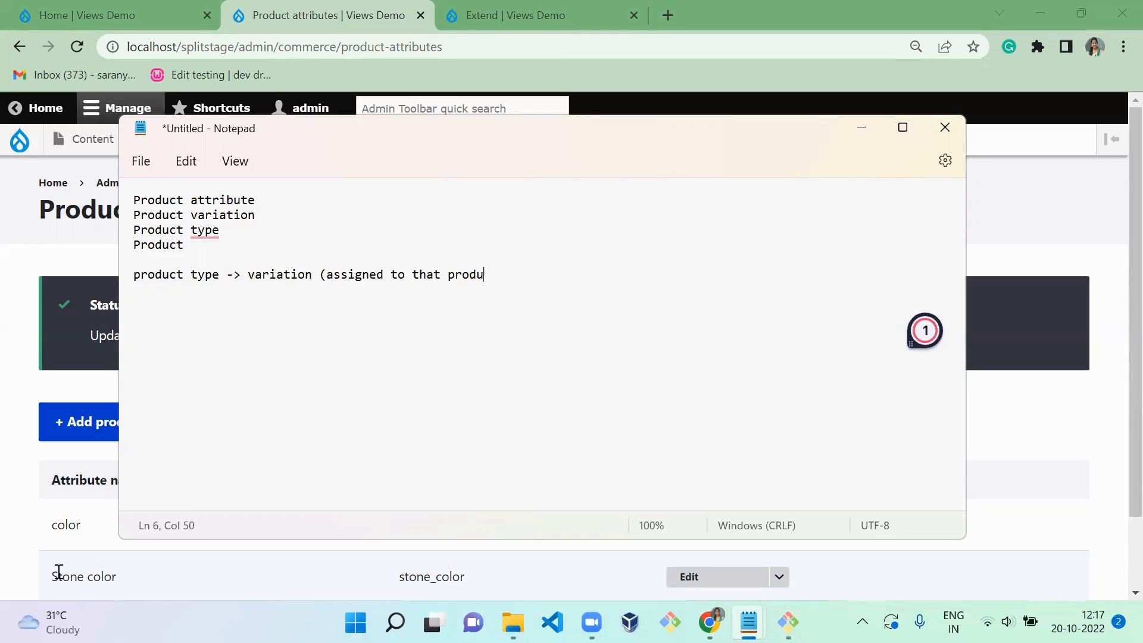
{"action": "type", "text": "ct type)"}
- Add a new line to the note reading "when product attribute -> product variation"
{"action": "key", "text": "Return"}
{"action": "type", "text": "when "}
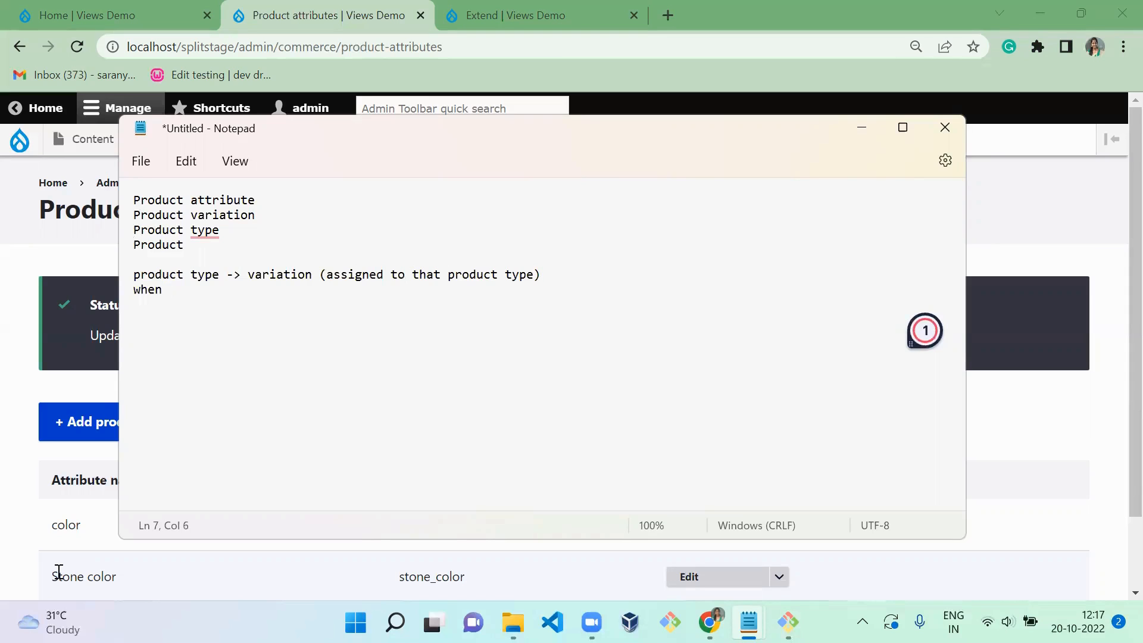
{"action": "type", "text": "product a"}
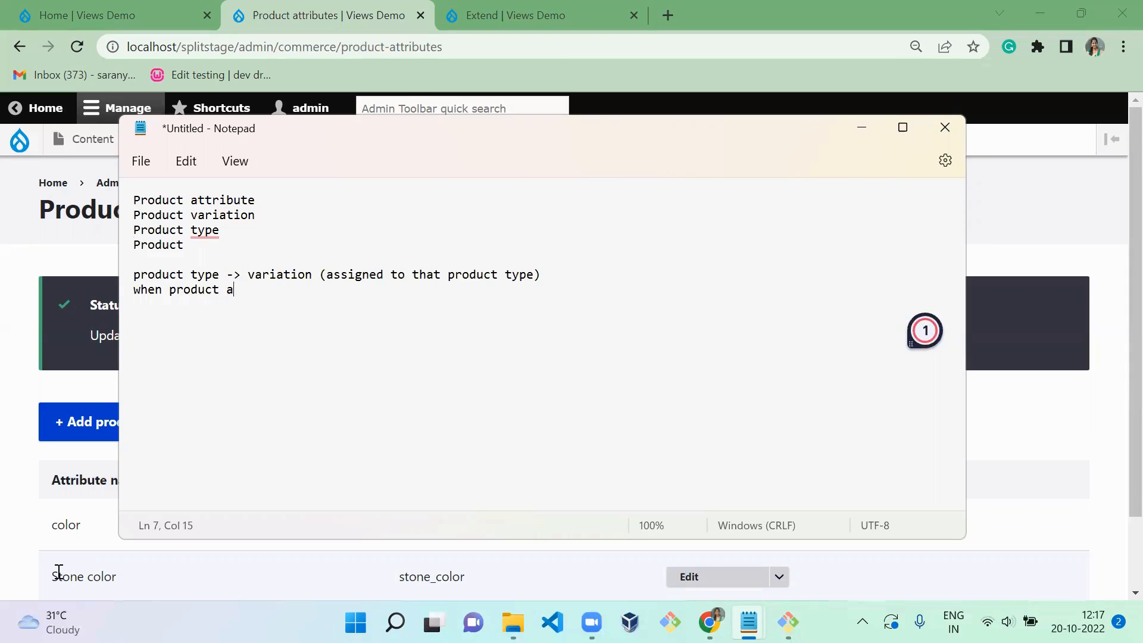
{"action": "type", "text": "ttribute -> "}
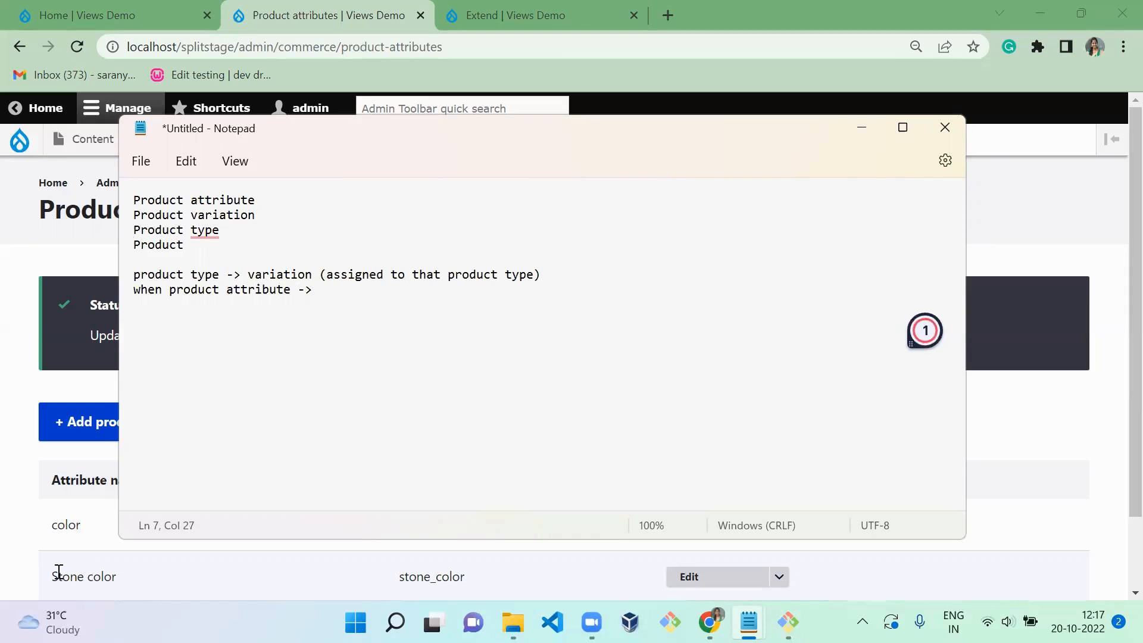
{"action": "type", "text": "product variation"}
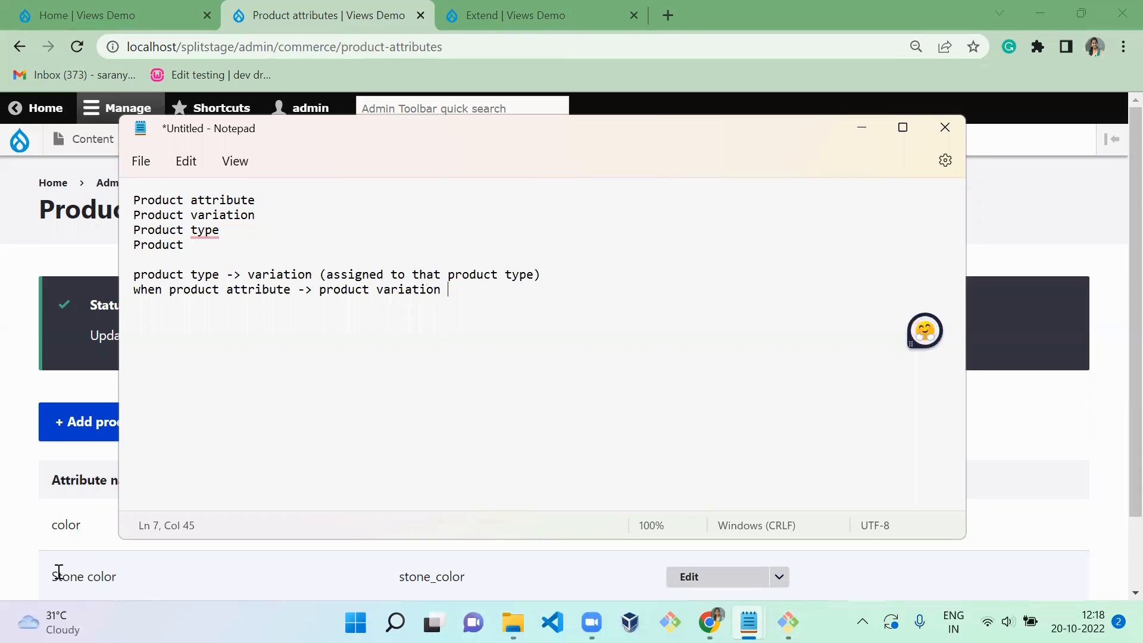
- Add another line to the note reading "product -> product type"
{"action": "key", "text": "Return"}
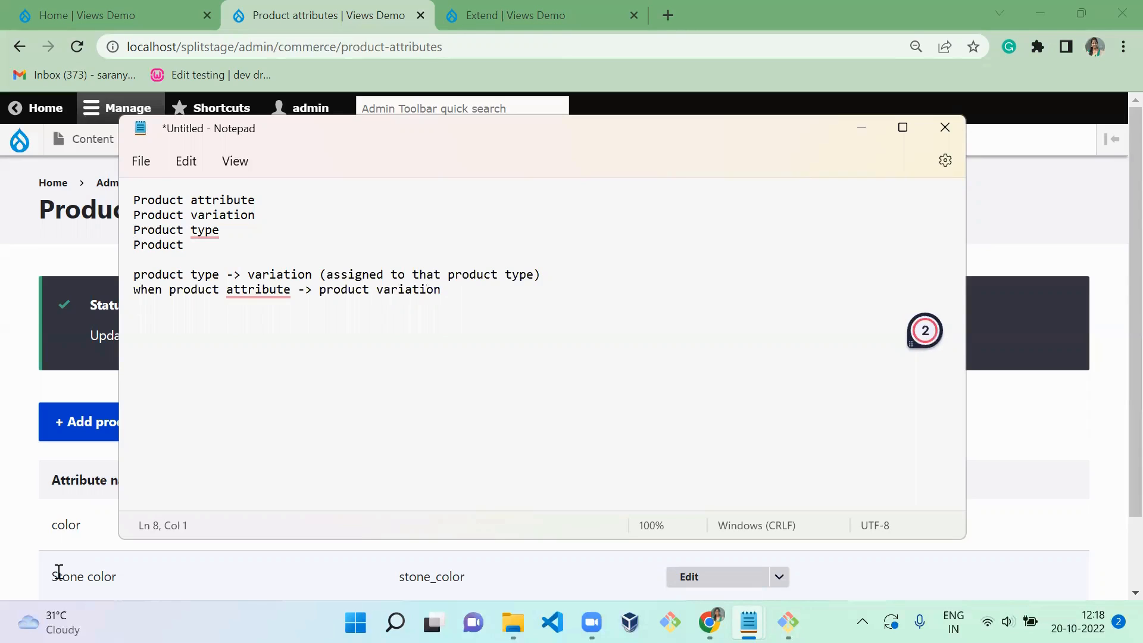
{"action": "type", "text": "product -> product type"}
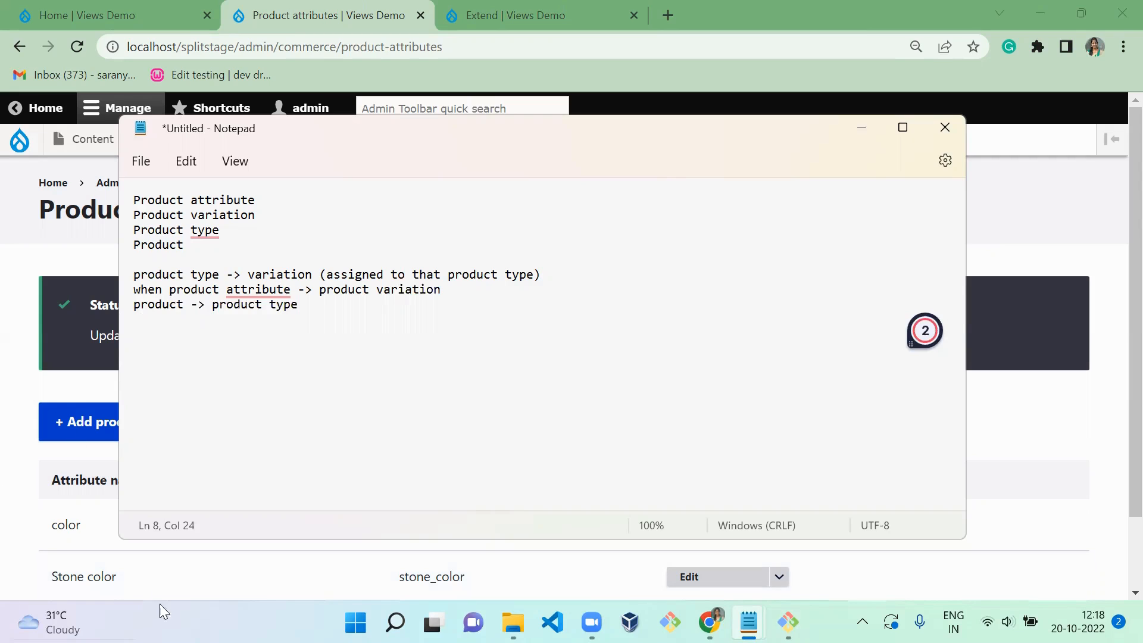
{"action": "left_click", "coordinate": [262, 200]}
{"action": "left_click", "coordinate": [274, 217]}
{"action": "left_click", "coordinate": [242, 232]}
{"action": "left_click", "coordinate": [195, 240]}
- Return to the Drupal site and start adding a new product of the Clothes type
{"action": "left_click", "coordinate": [49, 285]}
{"action": "mouse_move", "coordinate": [174, 145]}
{"action": "mouse_move", "coordinate": [192, 221]}
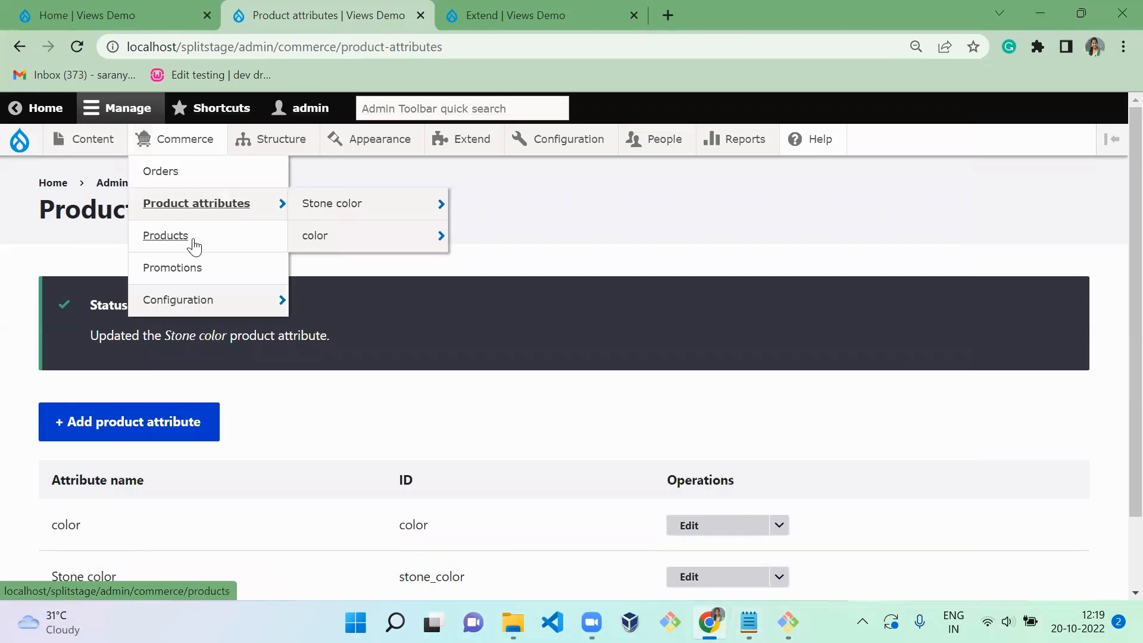
{"action": "left_click", "coordinate": [194, 241]}
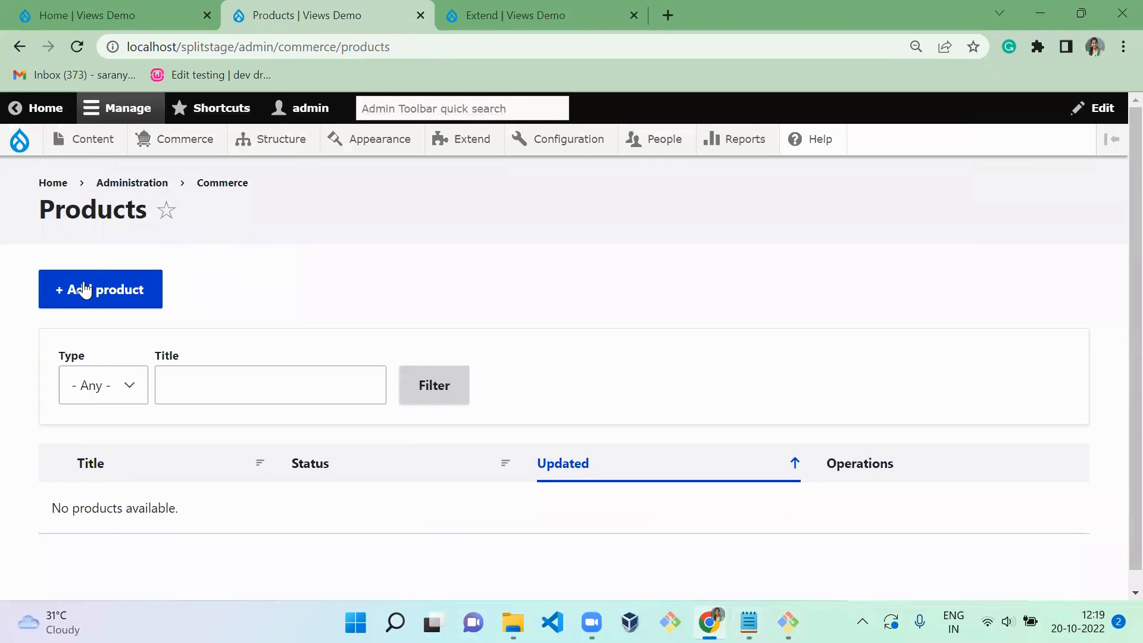
{"action": "left_click", "coordinate": [83, 288]}
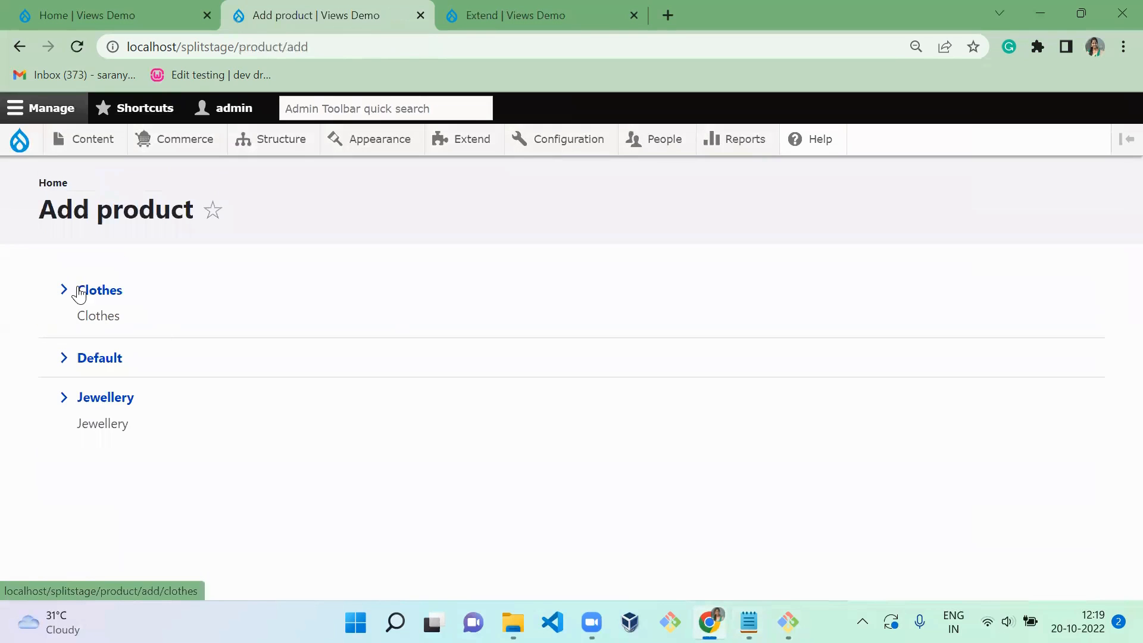
{"action": "left_click", "coordinate": [100, 293]}
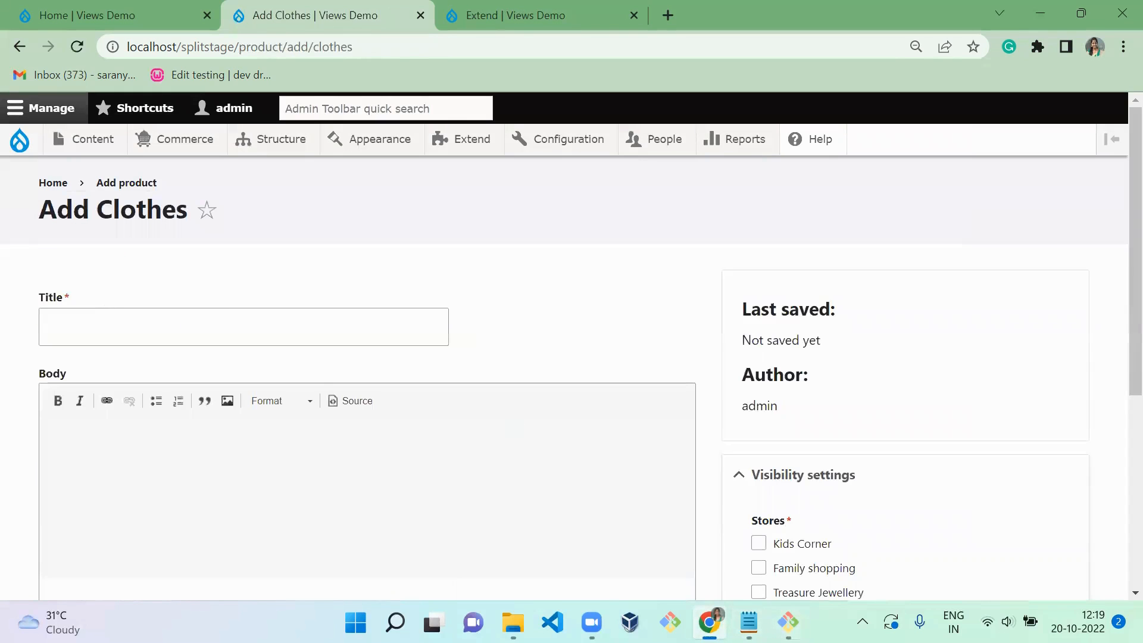
- Copy "party wear girl kids frock" from the notes file with the sample product names and use it as the product title
{"action": "mouse_move", "coordinate": [750, 624]}
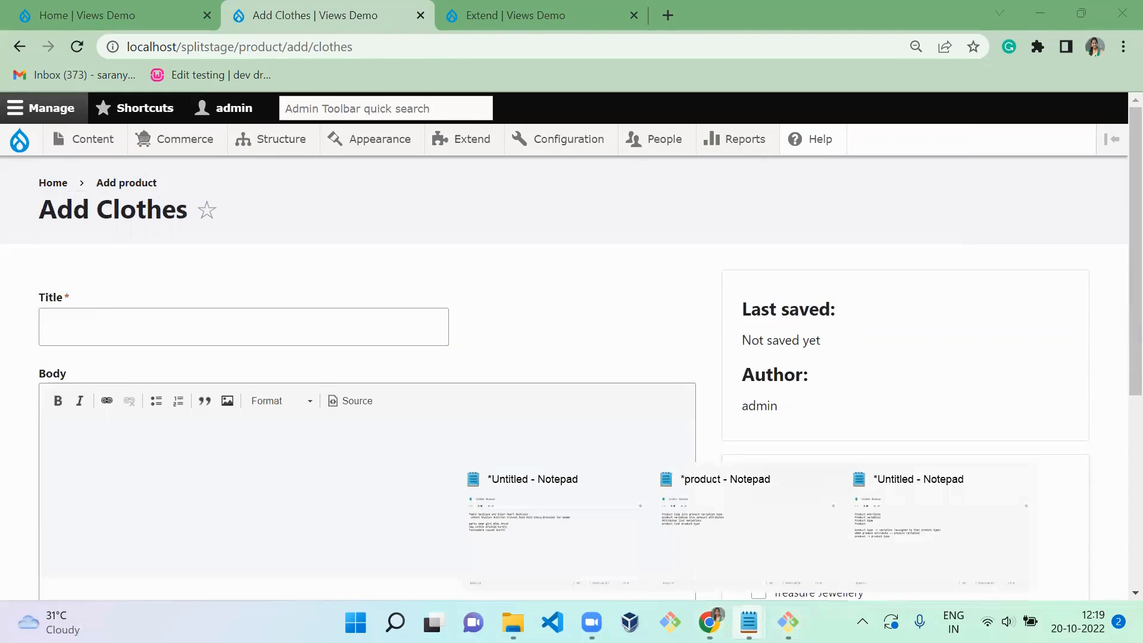
{"action": "left_click", "coordinate": [576, 531]}
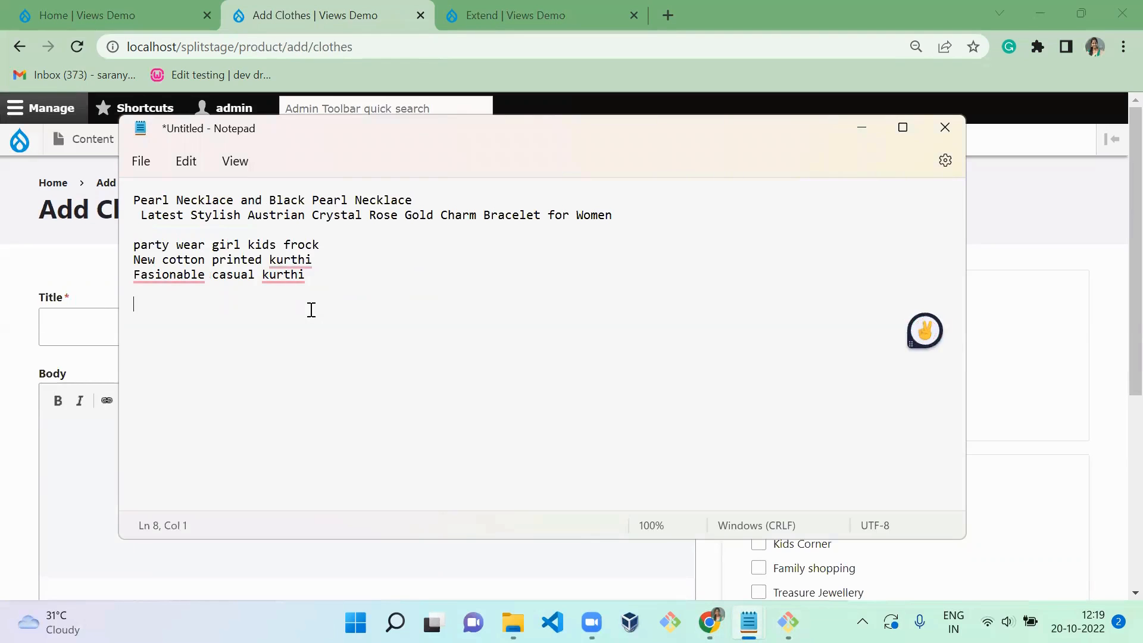
{"action": "left_click", "coordinate": [334, 243]}
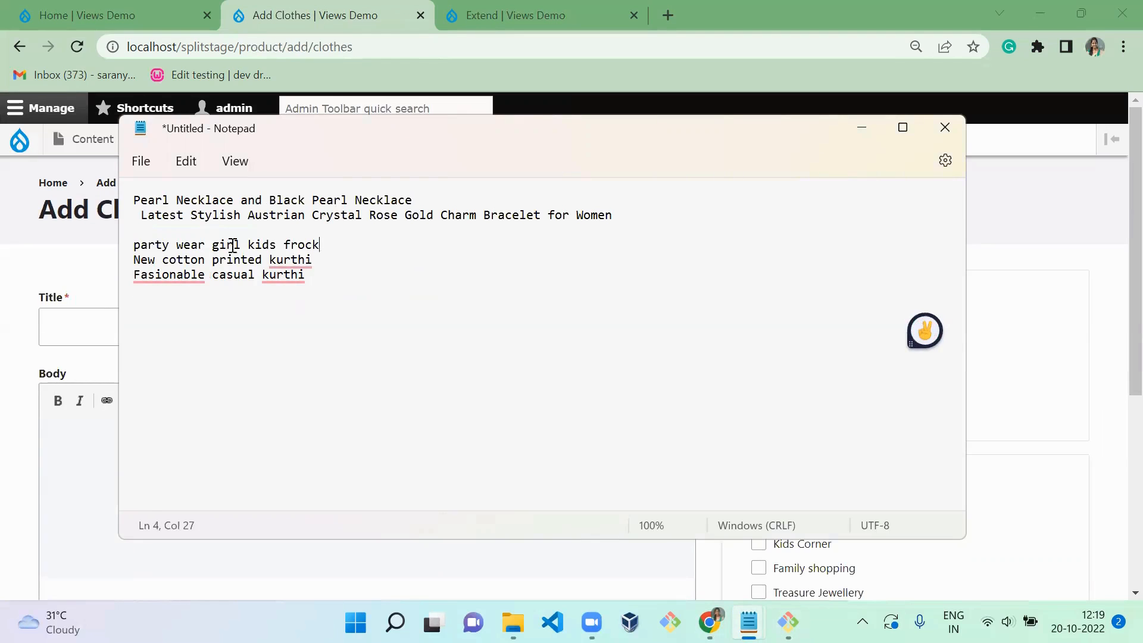
{"action": "left_click", "coordinate": [134, 245], "text": "shift"}
{"action": "key", "text": "ctrl+c"}
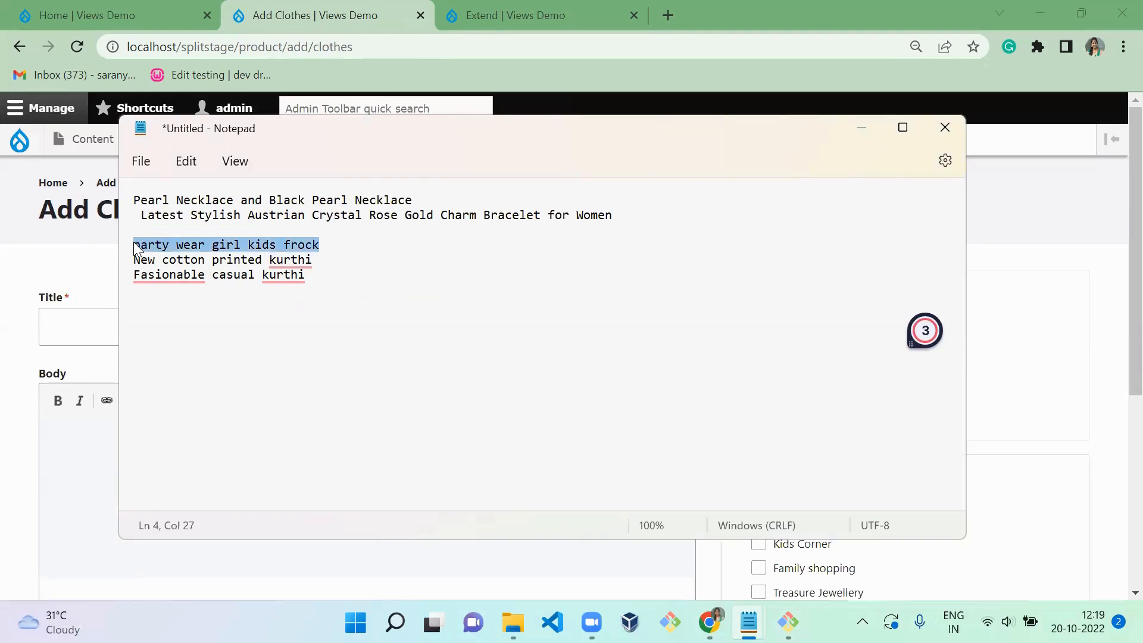
{"action": "left_click", "coordinate": [69, 343]}
{"action": "key", "text": "ctrl+v"}
{"action": "left_click", "coordinate": [299, 239]}
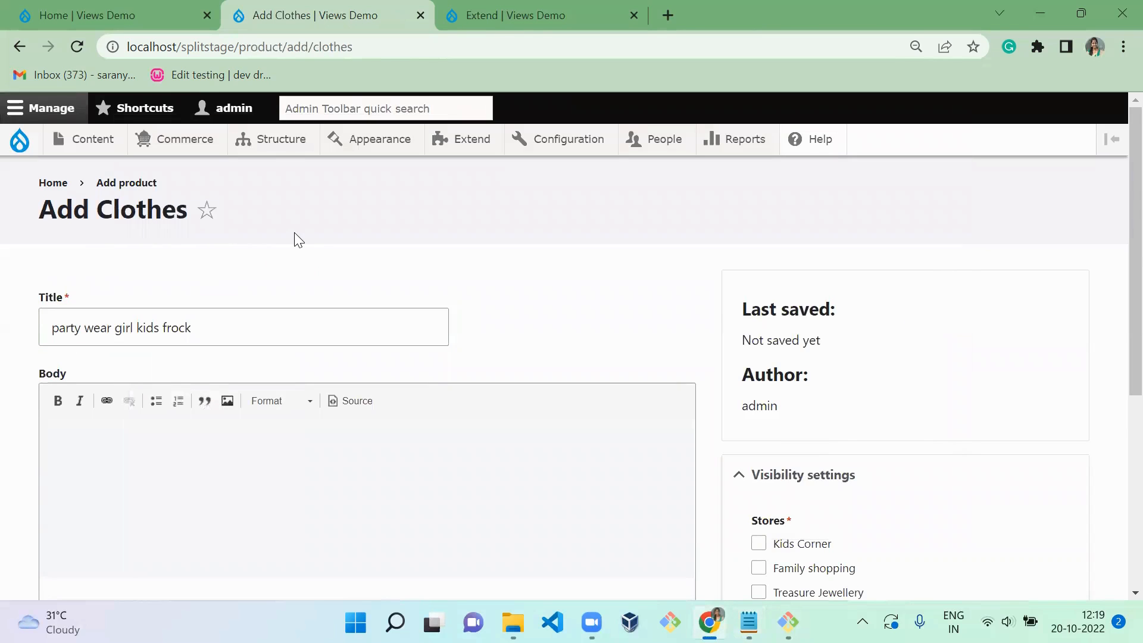
- Enter "desc party wear girl kids frock" as the product's body text
{"action": "scroll", "coordinate": [298, 239], "scroll_direction": "down", "scroll_amount": 5}
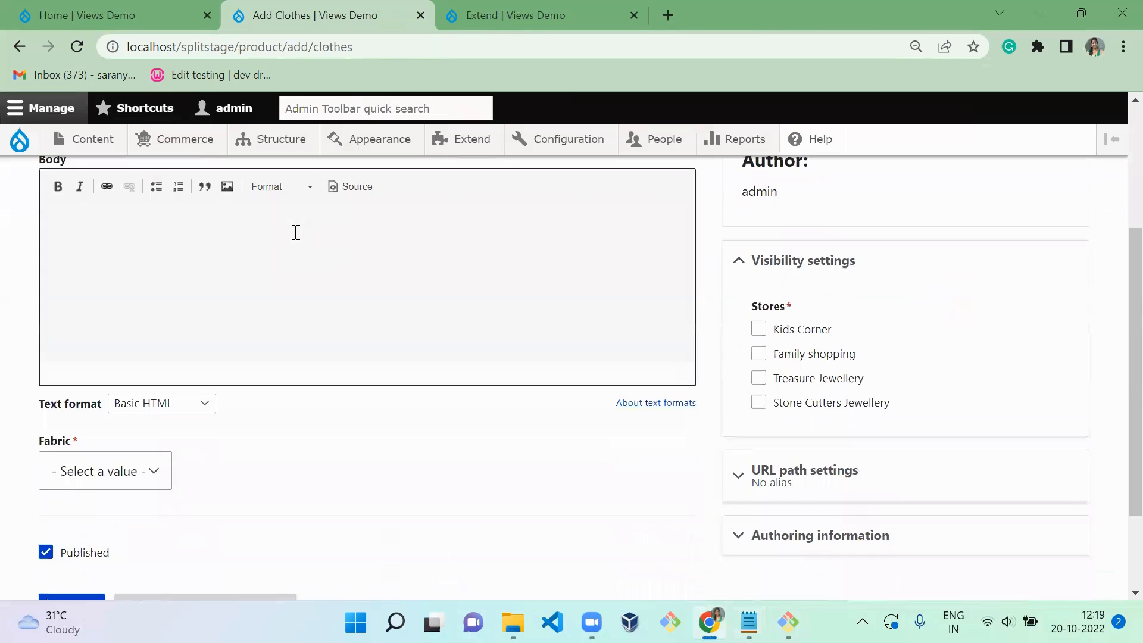
{"action": "left_click", "coordinate": [198, 237]}
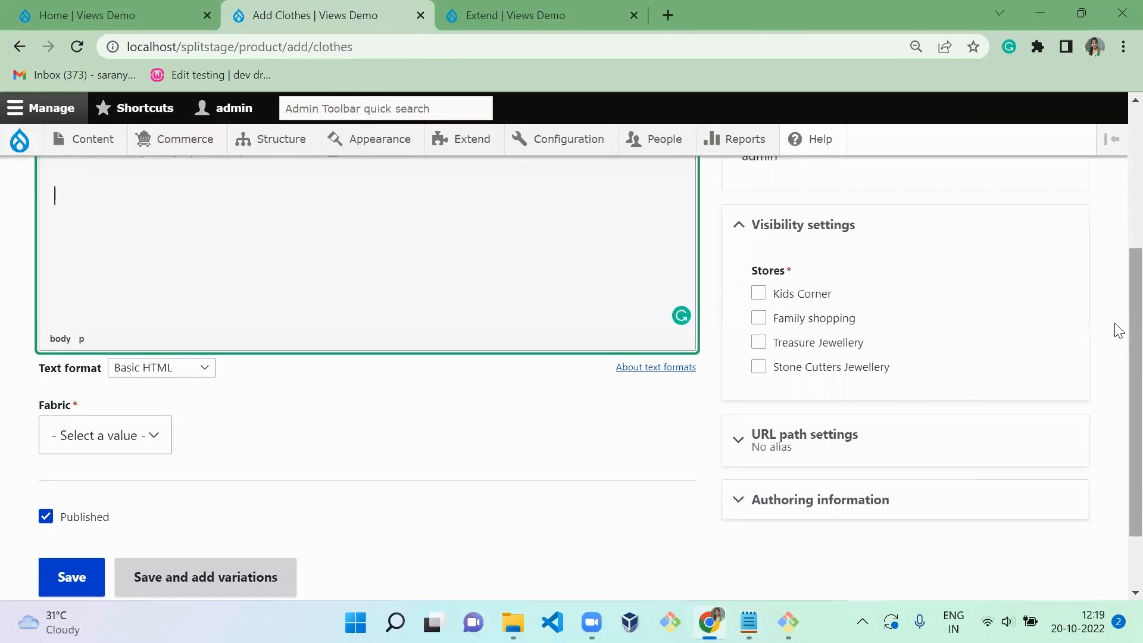
{"action": "scroll", "coordinate": [1114, 292], "scroll_direction": "up", "scroll_amount": 2}
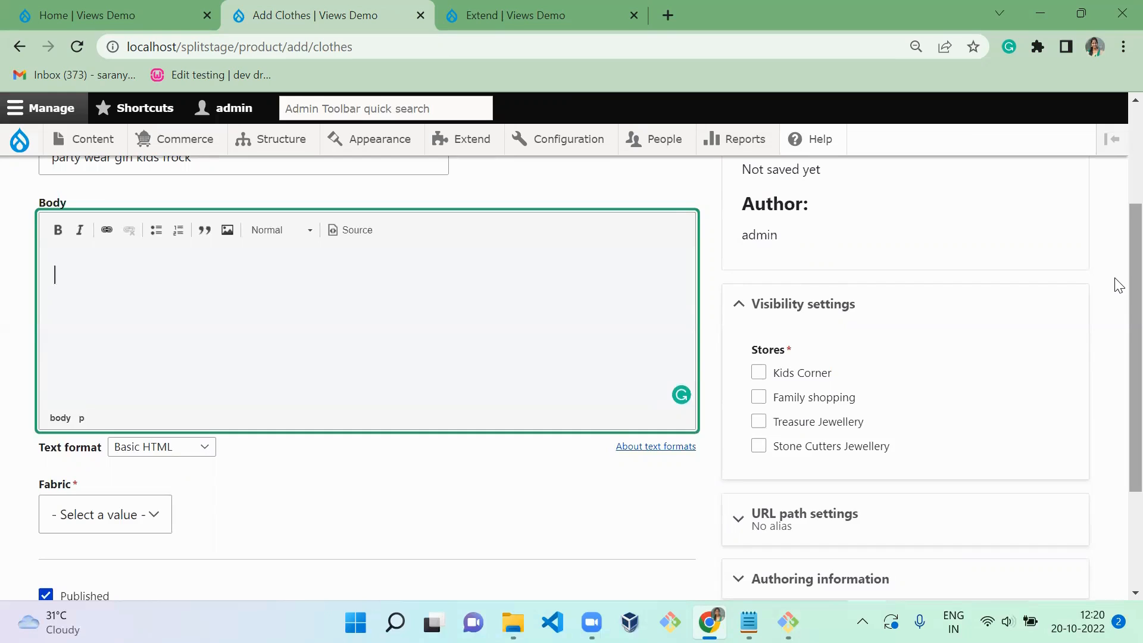
{"action": "type", "text": "desc"}
{"action": "key", "text": "ctrl+v"}
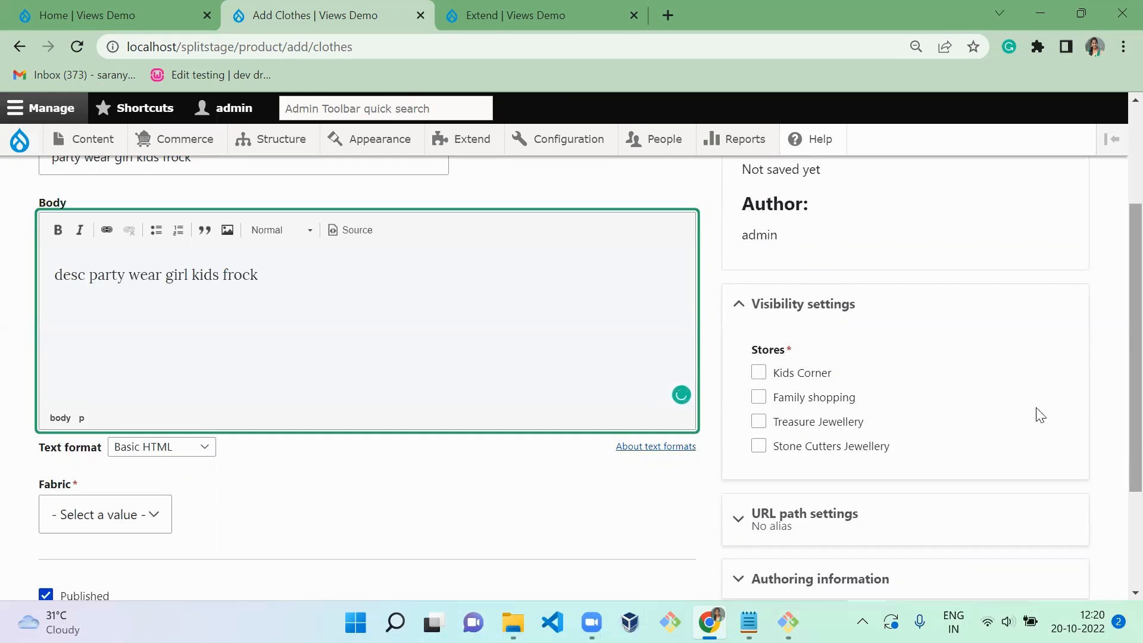
- Set the product's fabric to Silk and its store to Kids Corner, saving it with the option to add variations
{"action": "left_click", "coordinate": [151, 516]}
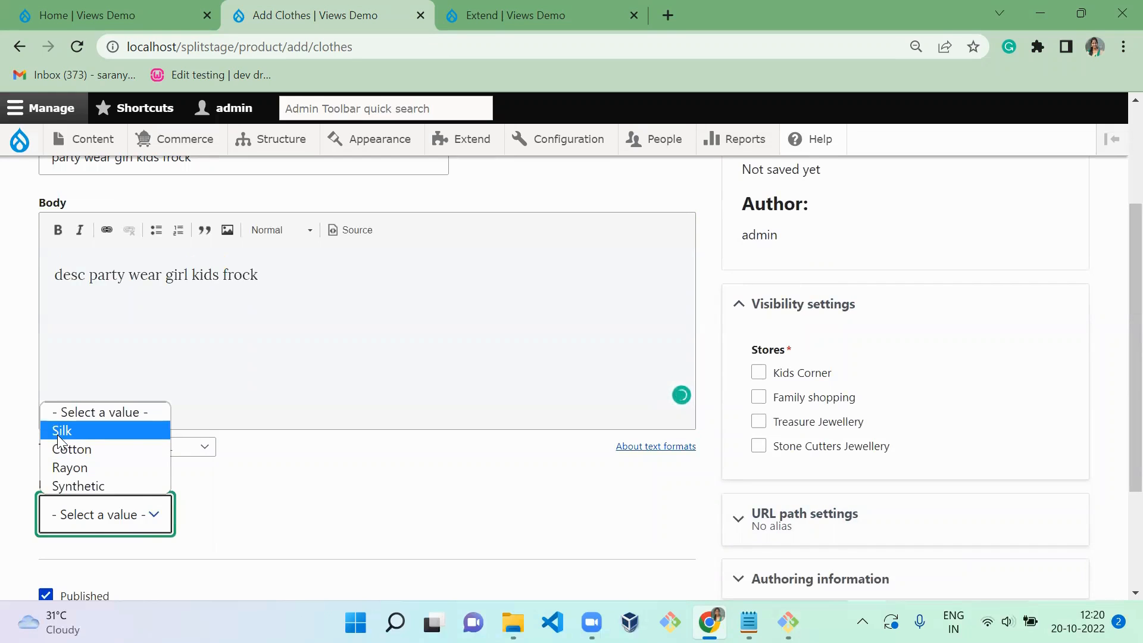
{"action": "left_click", "coordinate": [57, 436]}
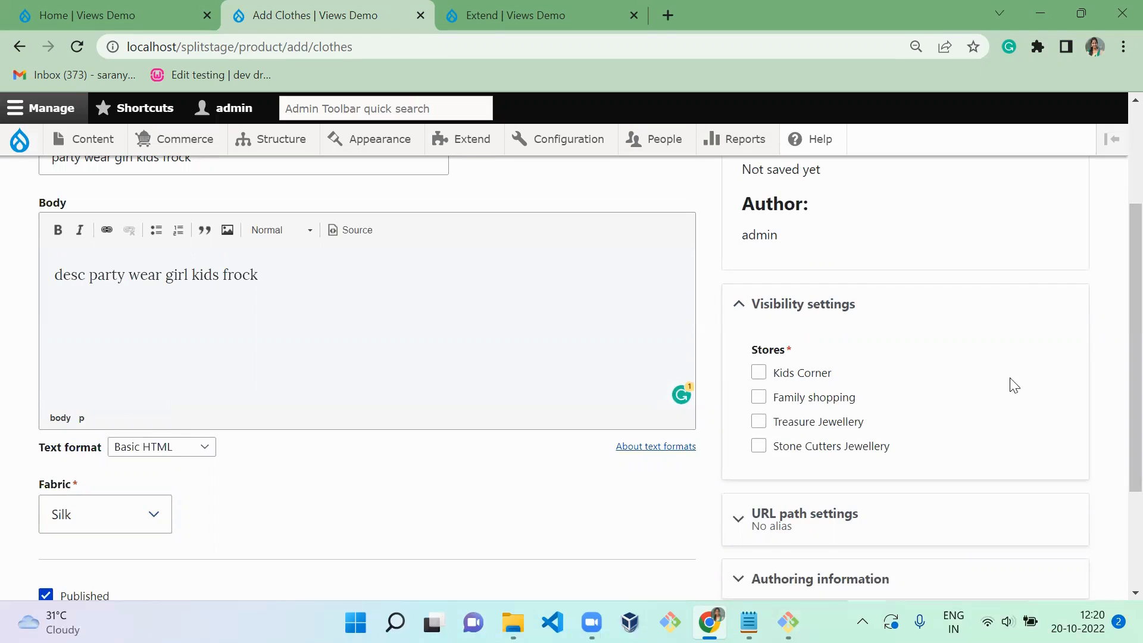
{"action": "left_click", "coordinate": [825, 375]}
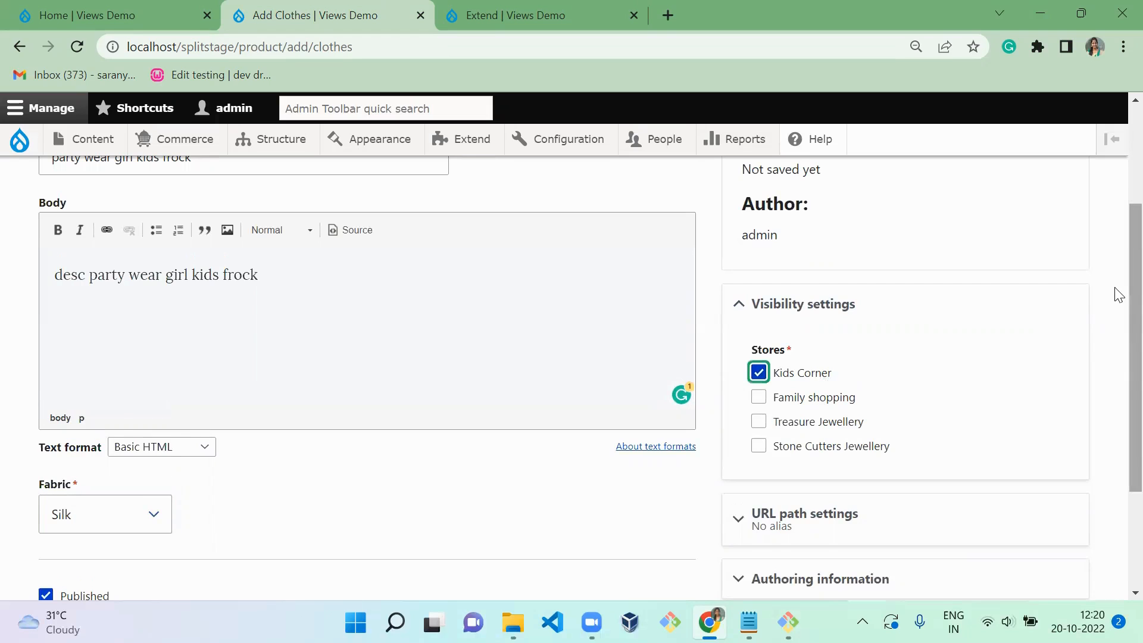
{"action": "scroll", "coordinate": [1119, 294], "scroll_direction": "down", "scroll_amount": 3}
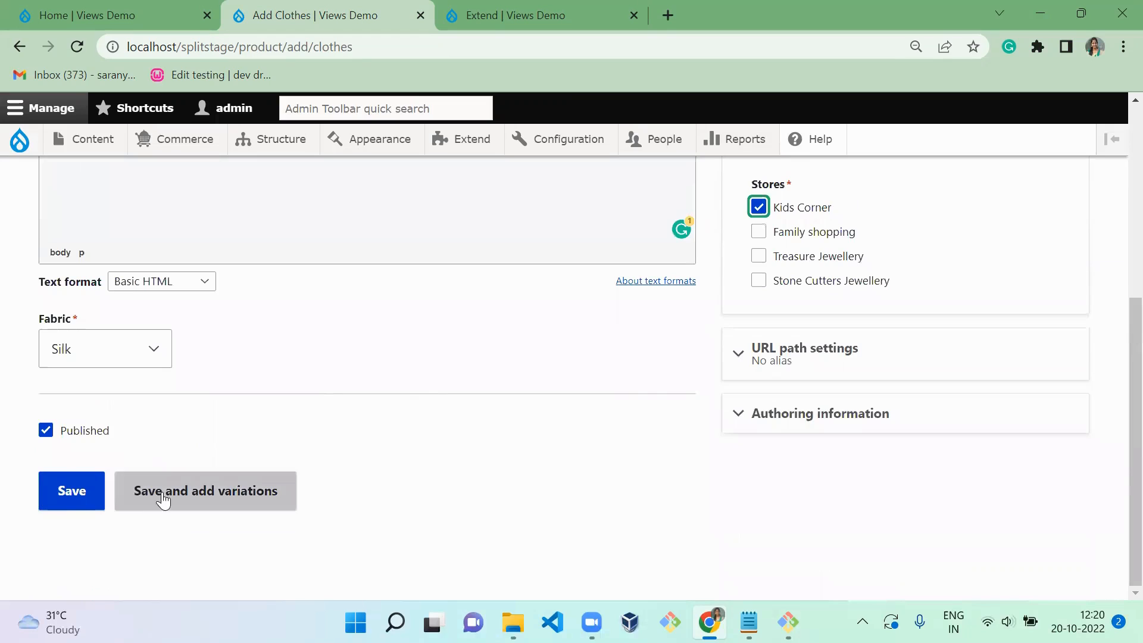
{"action": "left_click", "coordinate": [226, 506]}
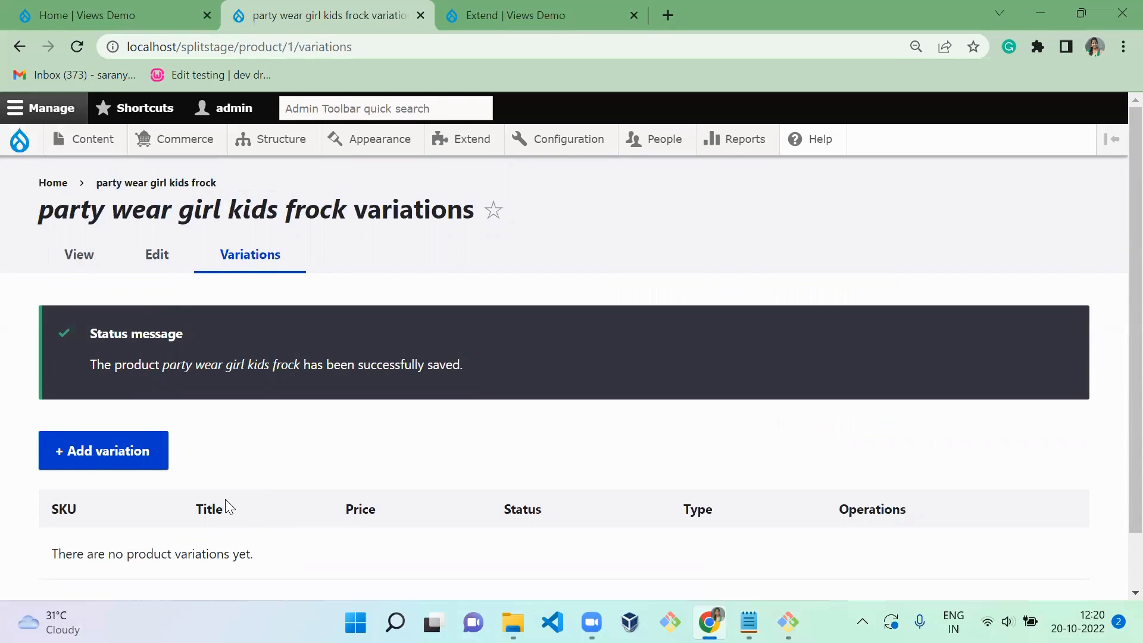
- Start a variation for the frock with the title "red color" and SKU kc1234
{"action": "left_click", "coordinate": [136, 473]}
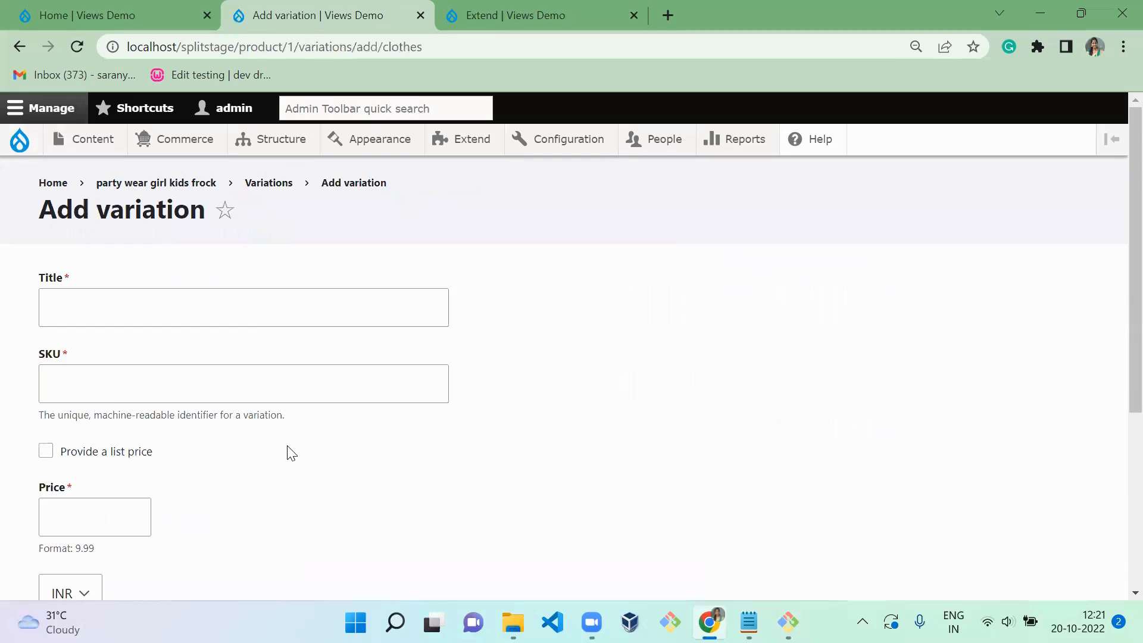
{"action": "left_click", "coordinate": [181, 295]}
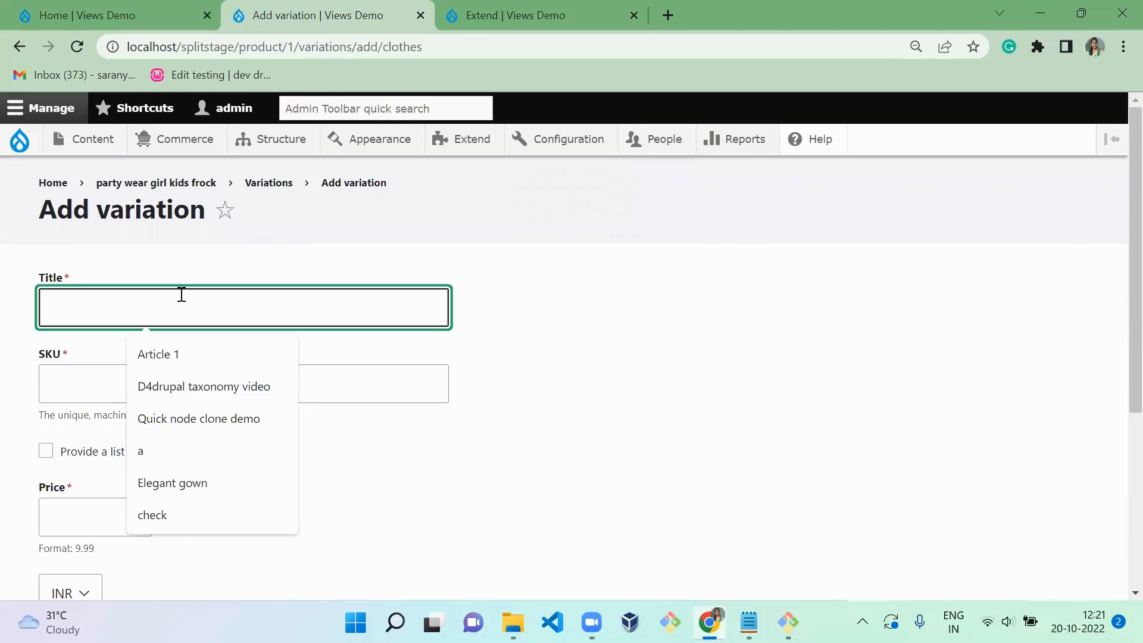
{"action": "type", "text": "red "}
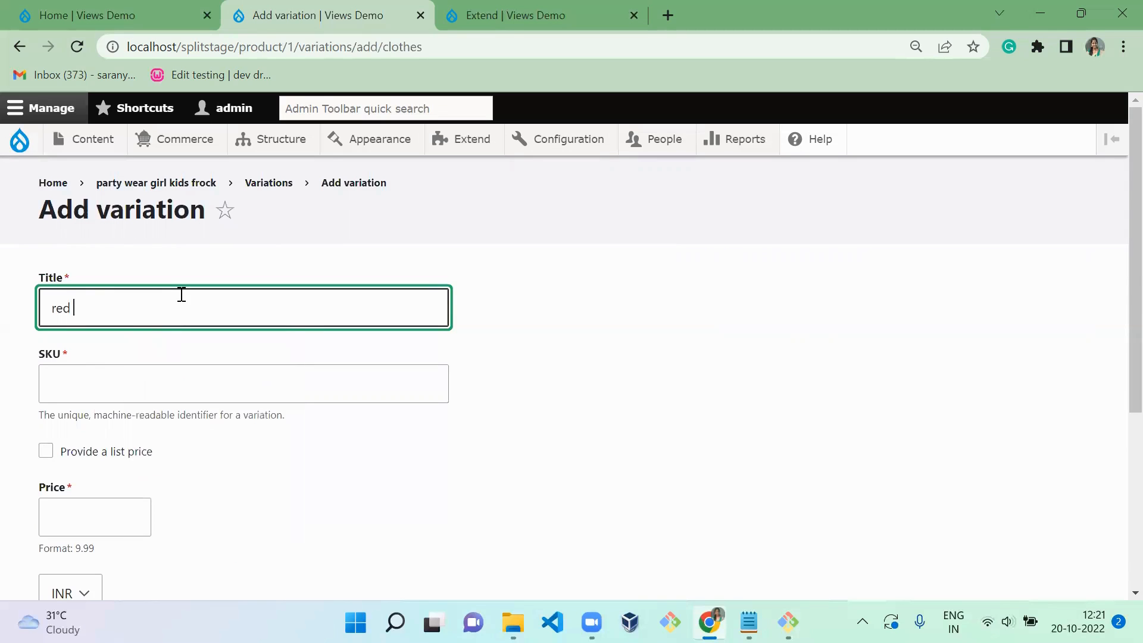
{"action": "type", "text": "color"}
{"action": "key", "text": "Tab"}
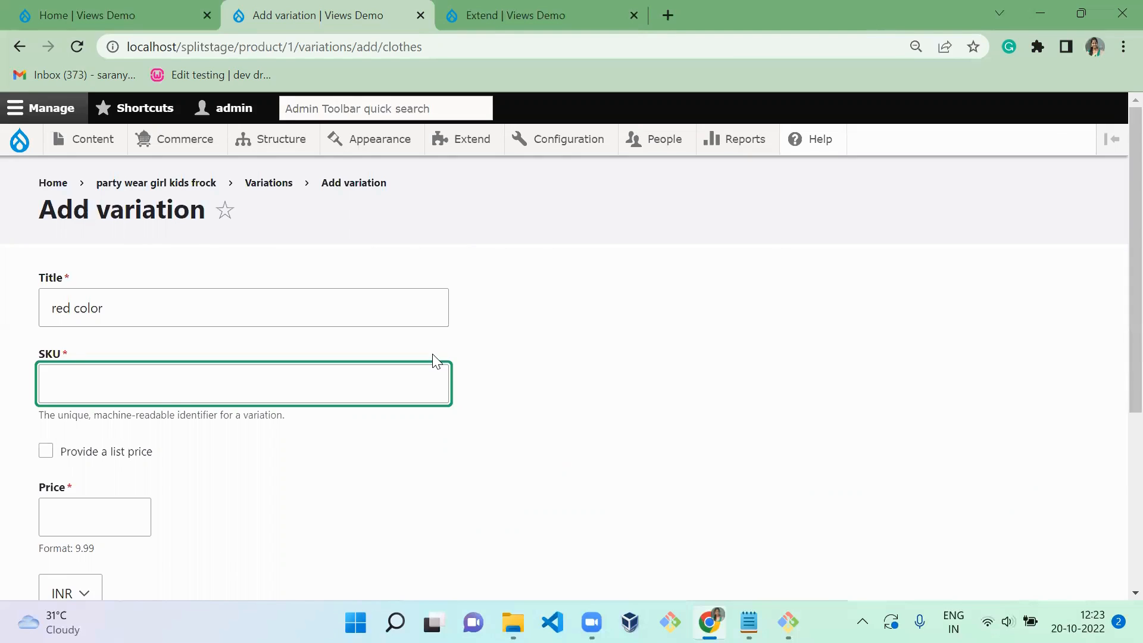
{"action": "type", "text": "kc1234"}
{"action": "left_click", "coordinate": [233, 465]}
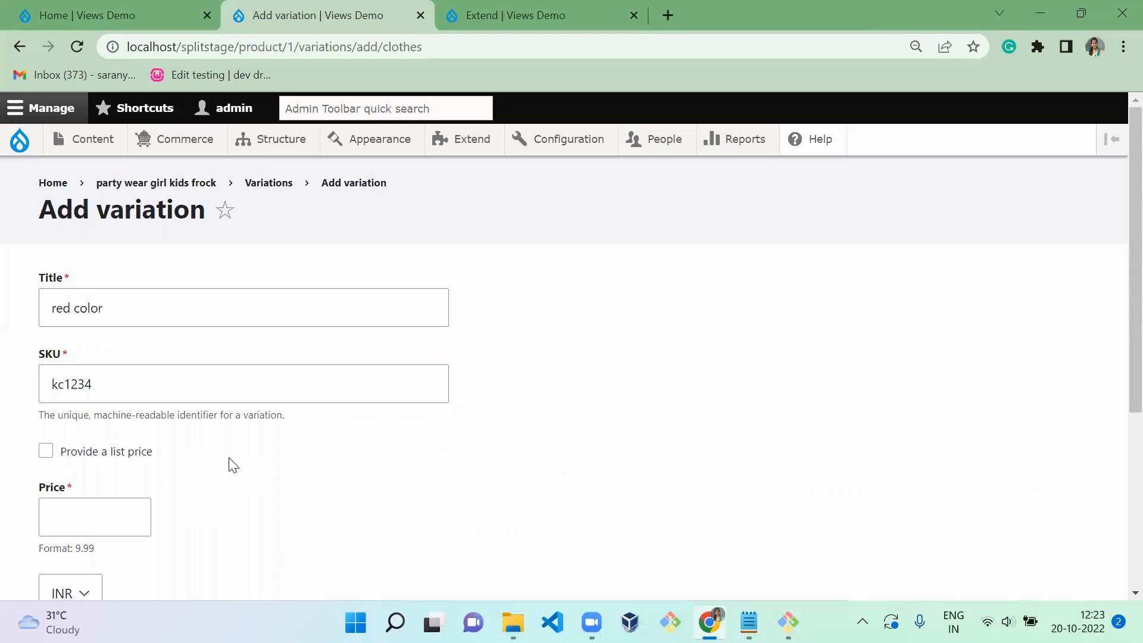
- Set the variation's price to 100 INR and its color to red, and save it
{"action": "scroll", "coordinate": [322, 509], "scroll_direction": "down", "scroll_amount": 3}
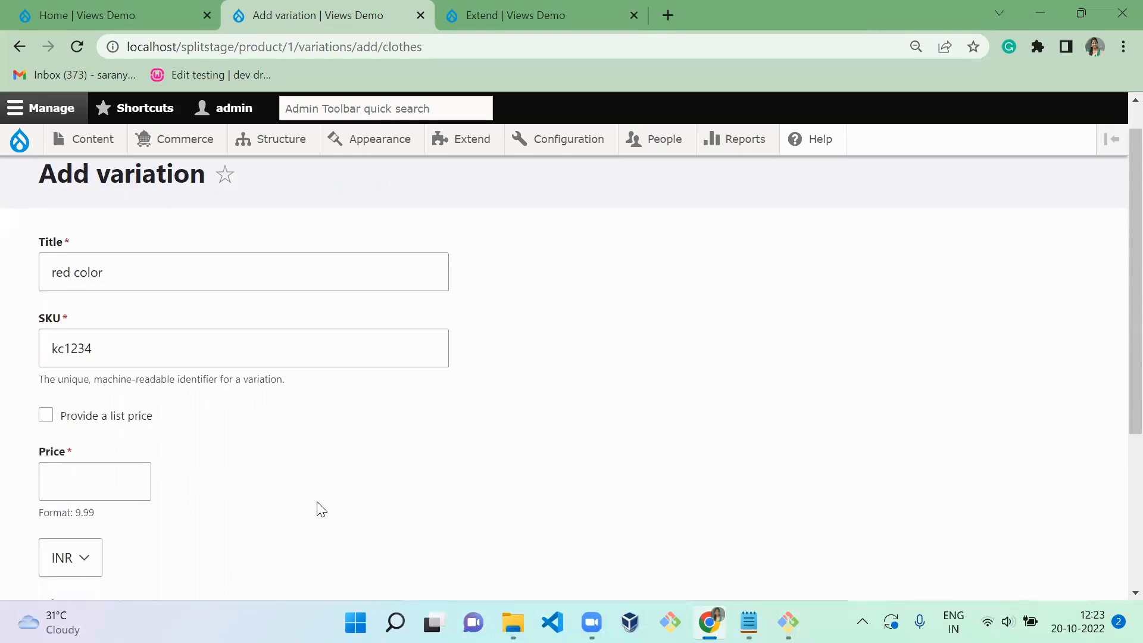
{"action": "left_click", "coordinate": [114, 339]}
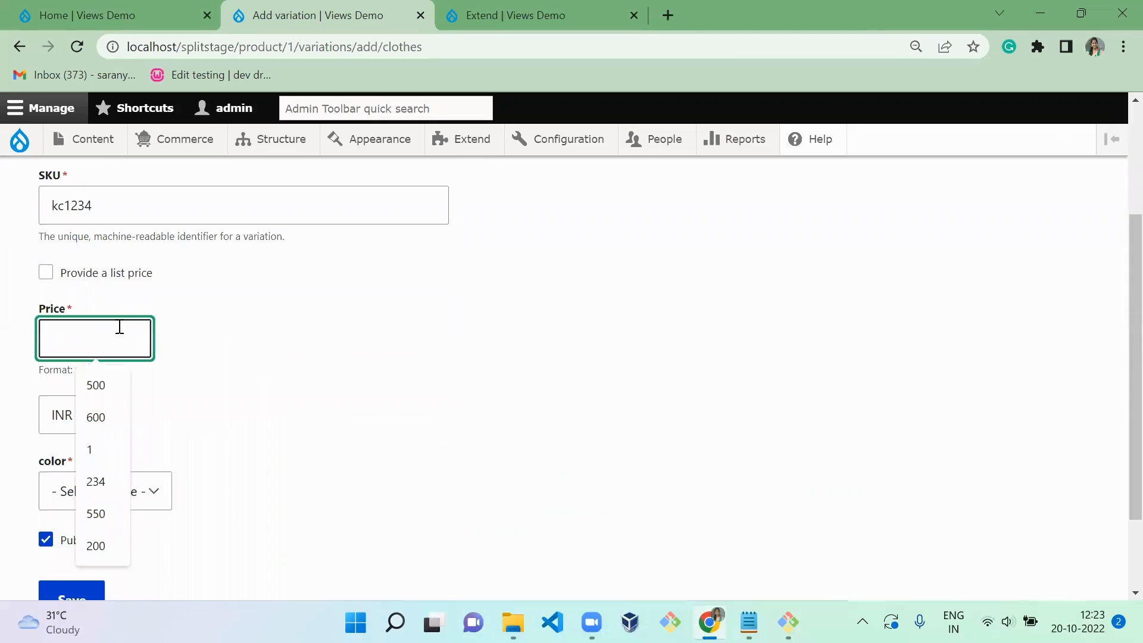
{"action": "type", "text": "100"}
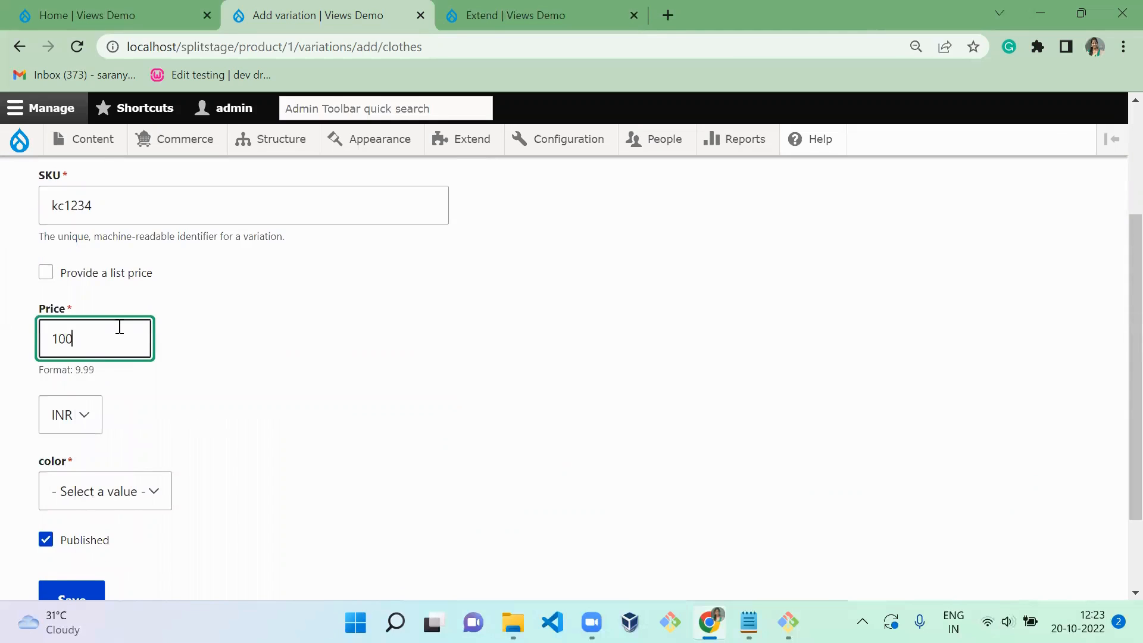
{"action": "left_click", "coordinate": [93, 493]}
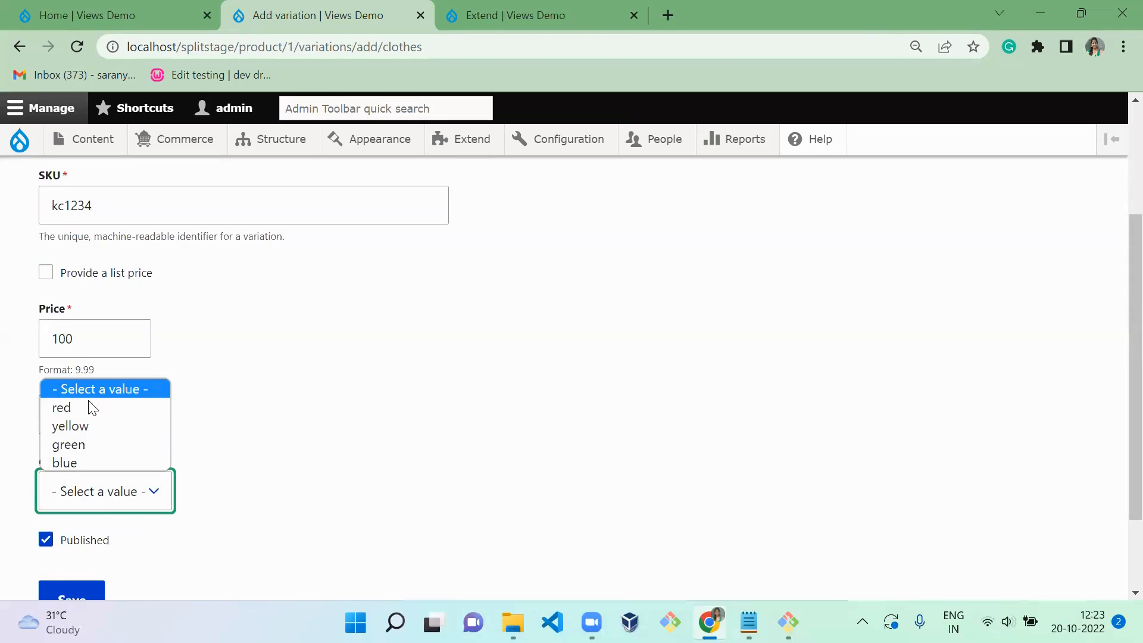
{"action": "left_click", "coordinate": [271, 393]}
{"action": "left_click", "coordinate": [106, 510]}
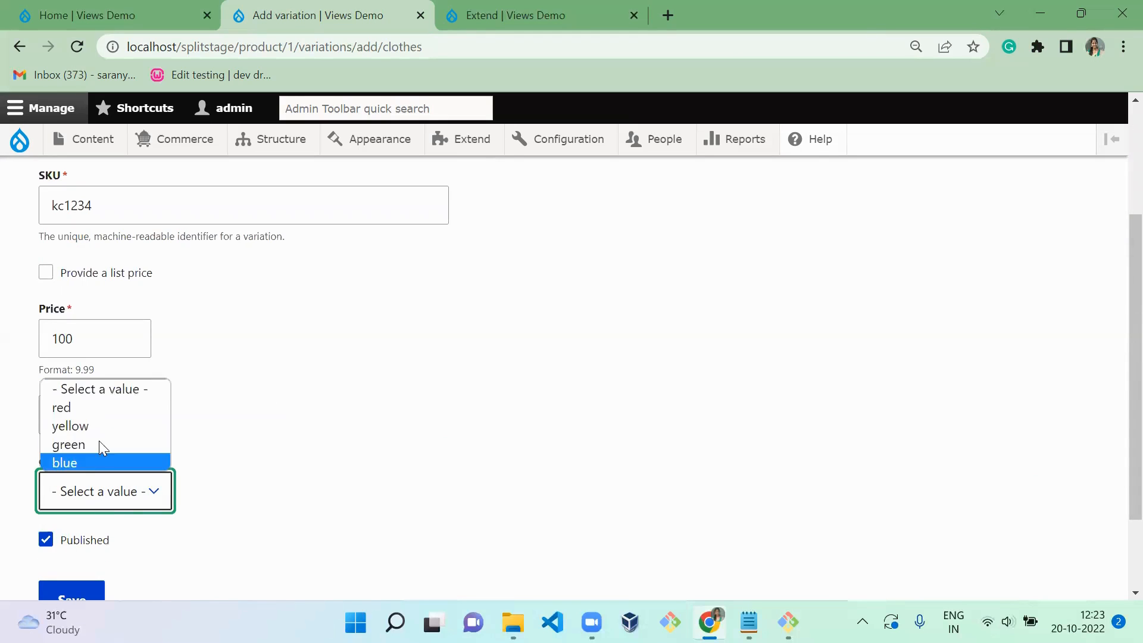
{"action": "left_click", "coordinate": [106, 408]}
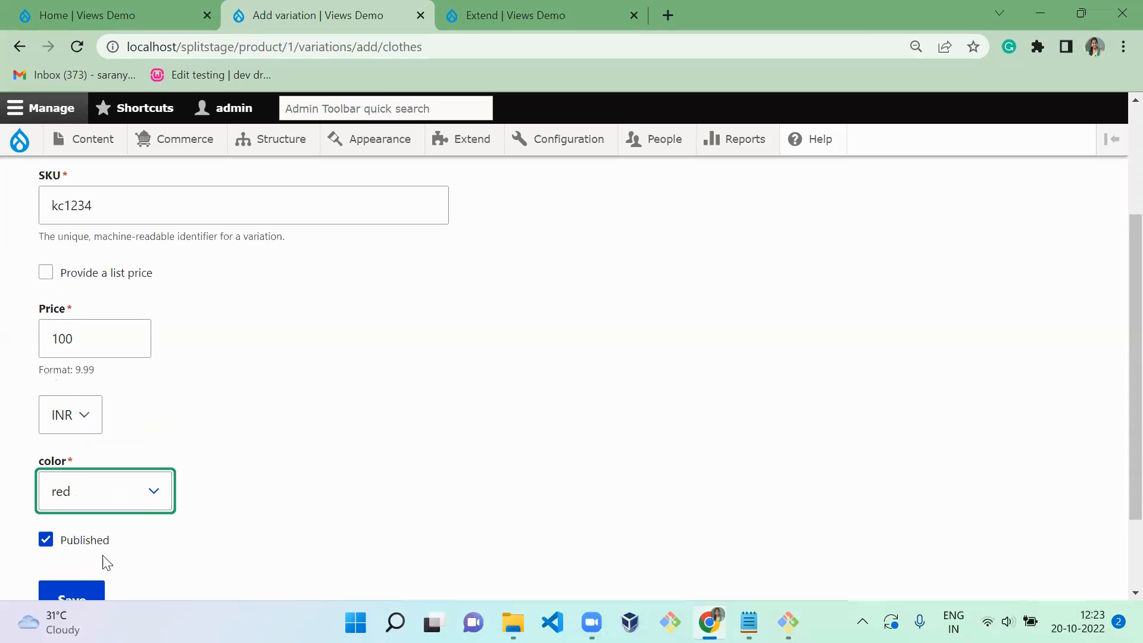
{"action": "left_click", "coordinate": [90, 597]}
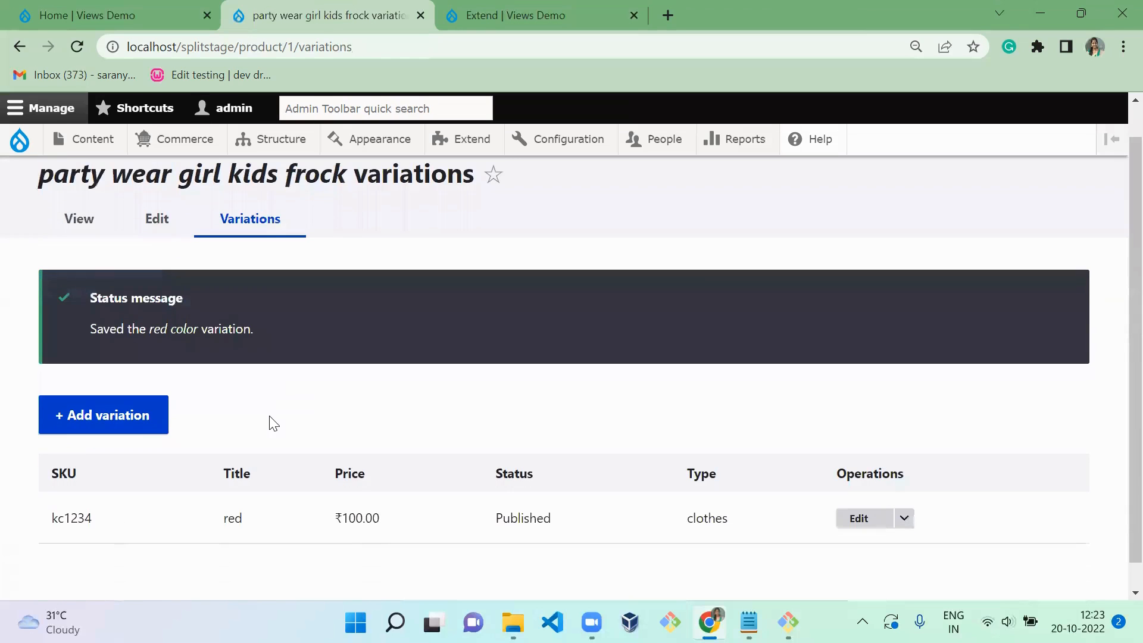
- Start another variation for the frock with the title "blue" and SKU kc3456
{"action": "left_click", "coordinate": [142, 430]}
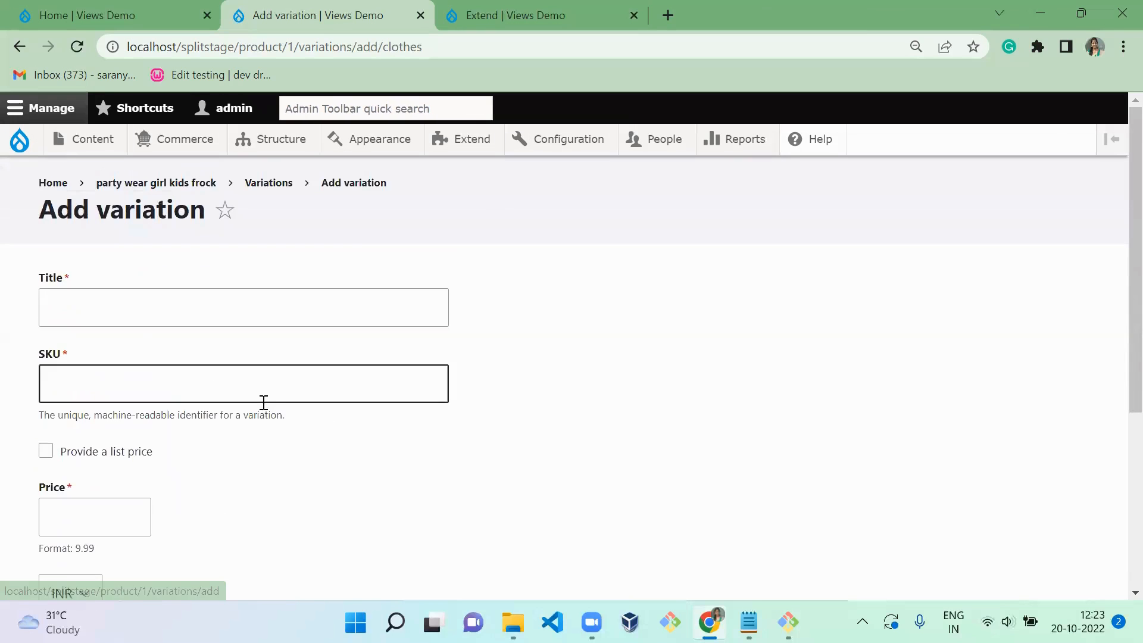
{"action": "left_click", "coordinate": [171, 310]}
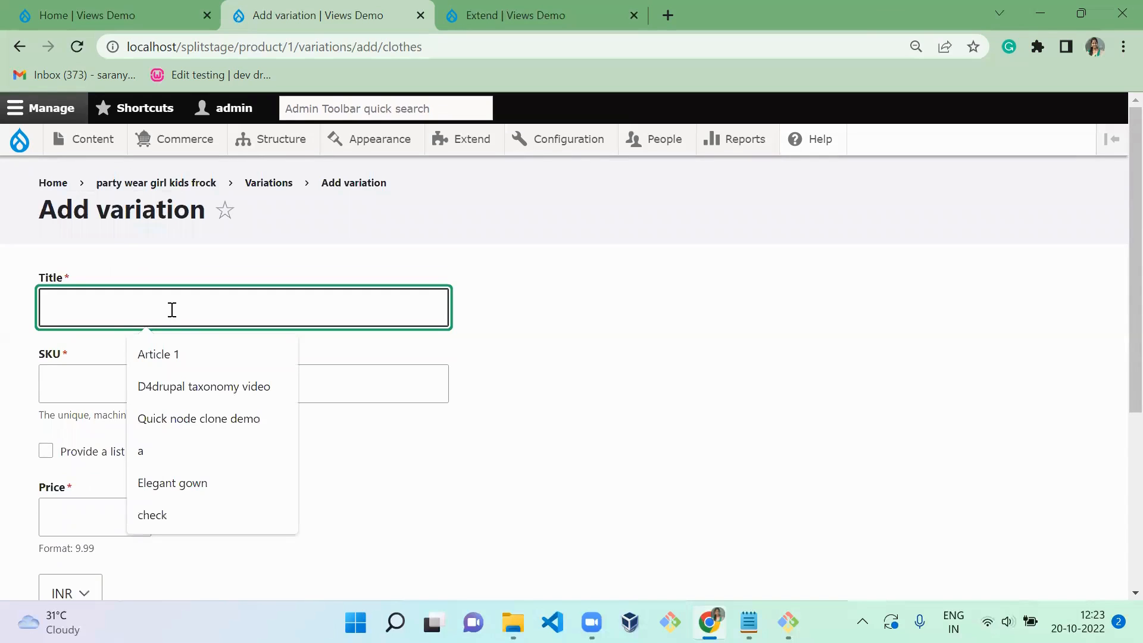
{"action": "type", "text": "blue"}
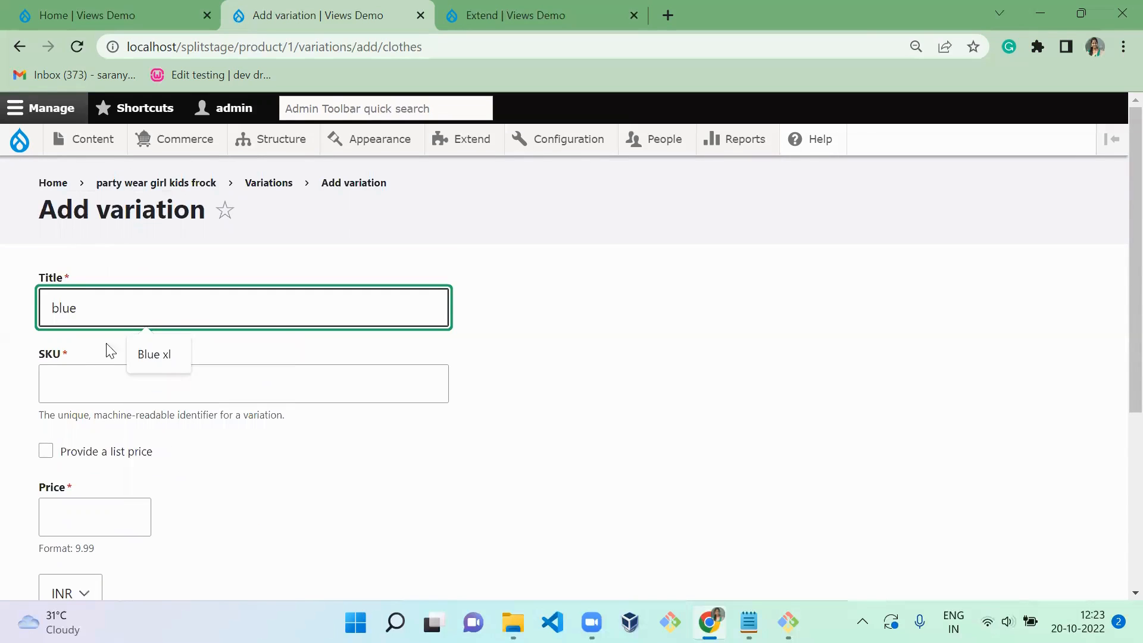
{"action": "left_click", "coordinate": [94, 390]}
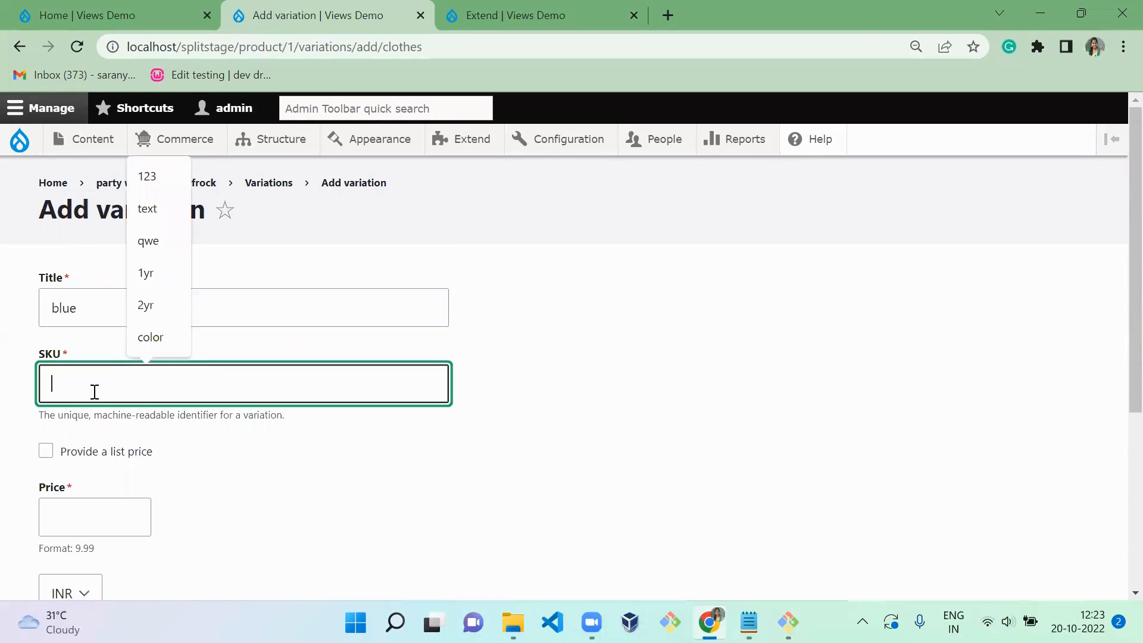
{"action": "type", "text": "kc3456"}
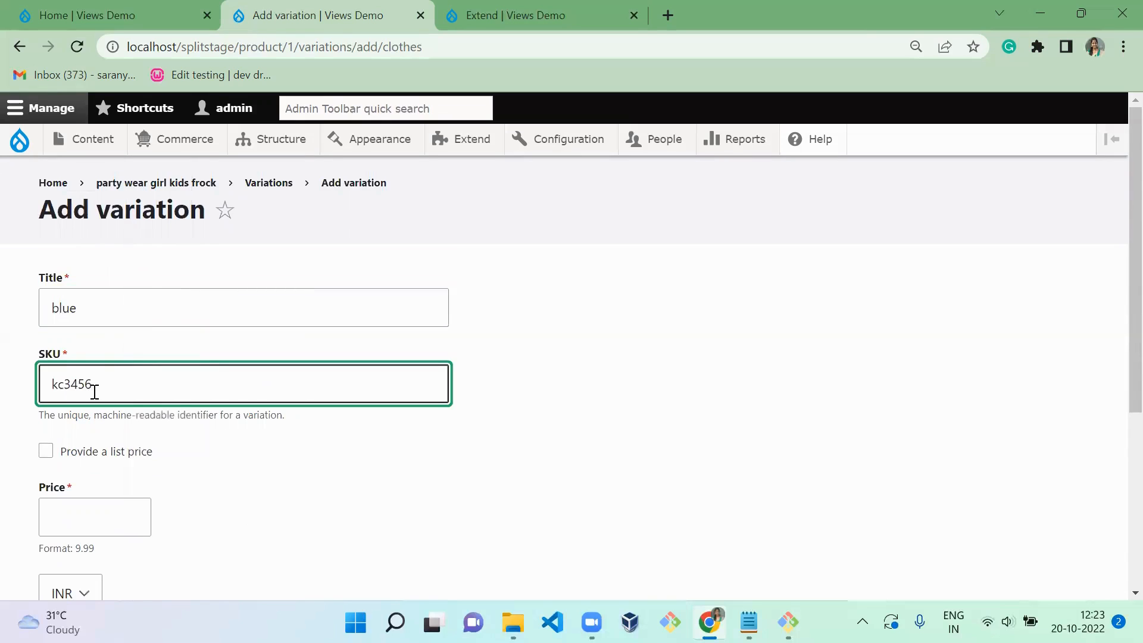
- Set the blue variation's price to 950 INR and its color to blue, and save it
{"action": "left_click", "coordinate": [106, 534]}
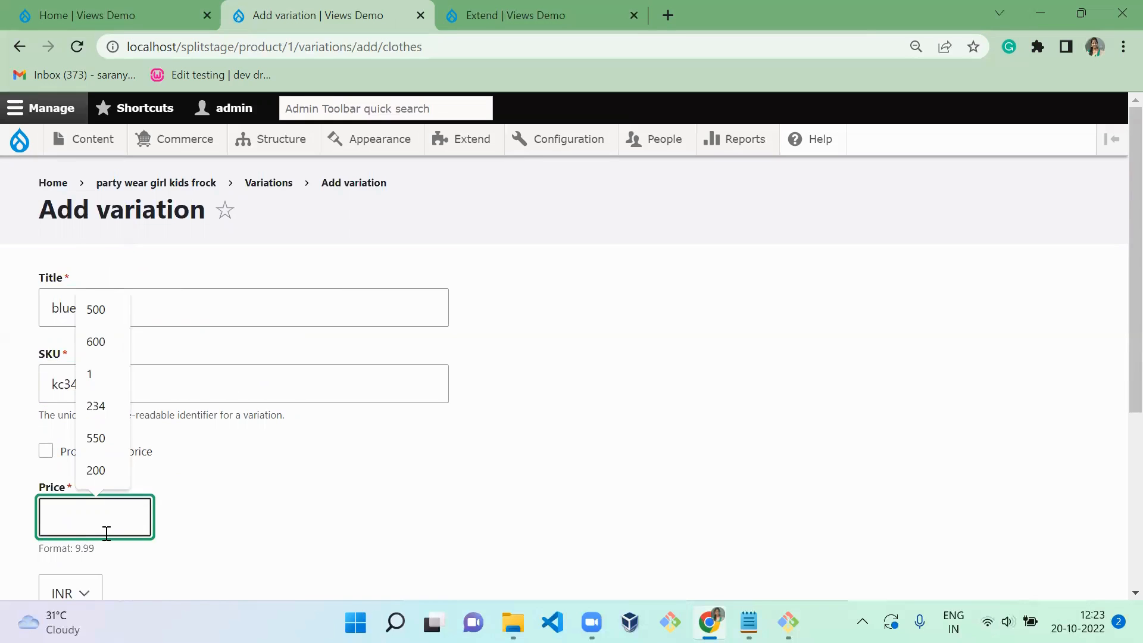
{"action": "type", "text": "9"}
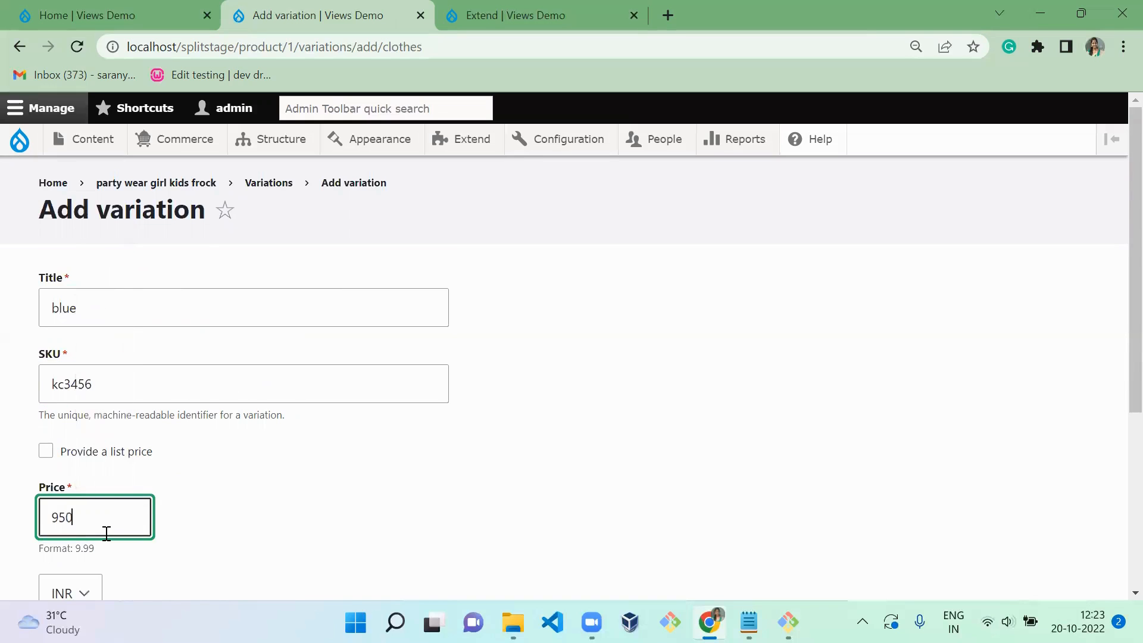
{"action": "type", "text": "50"}
{"action": "left_click", "coordinate": [306, 490]}
{"action": "scroll", "coordinate": [308, 491], "scroll_direction": "down", "scroll_amount": 5}
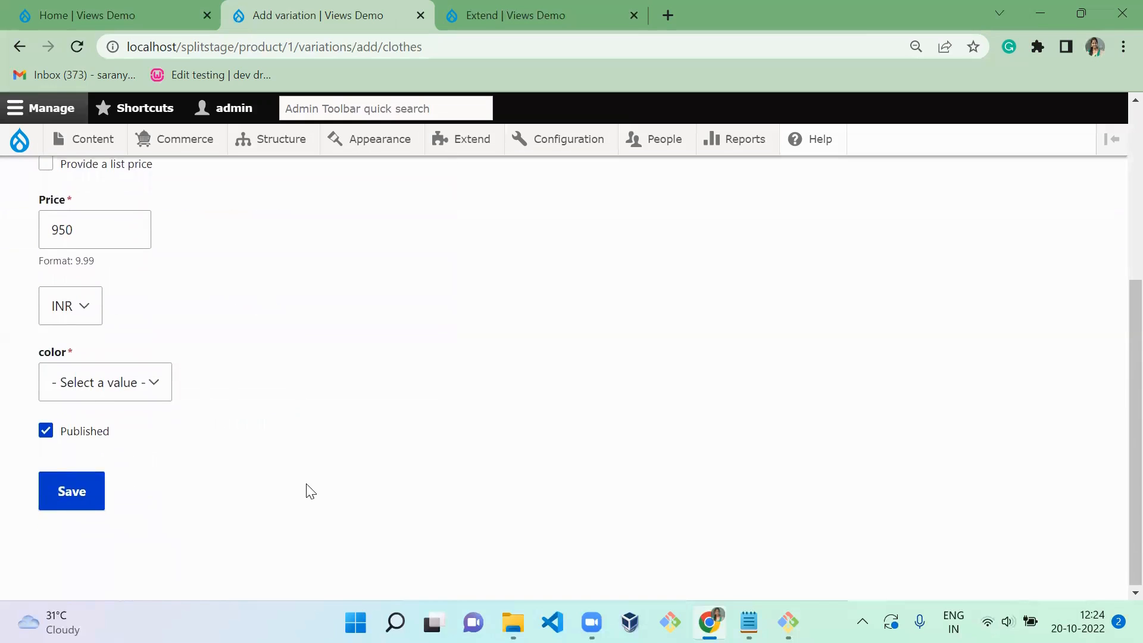
{"action": "left_click", "coordinate": [107, 395]}
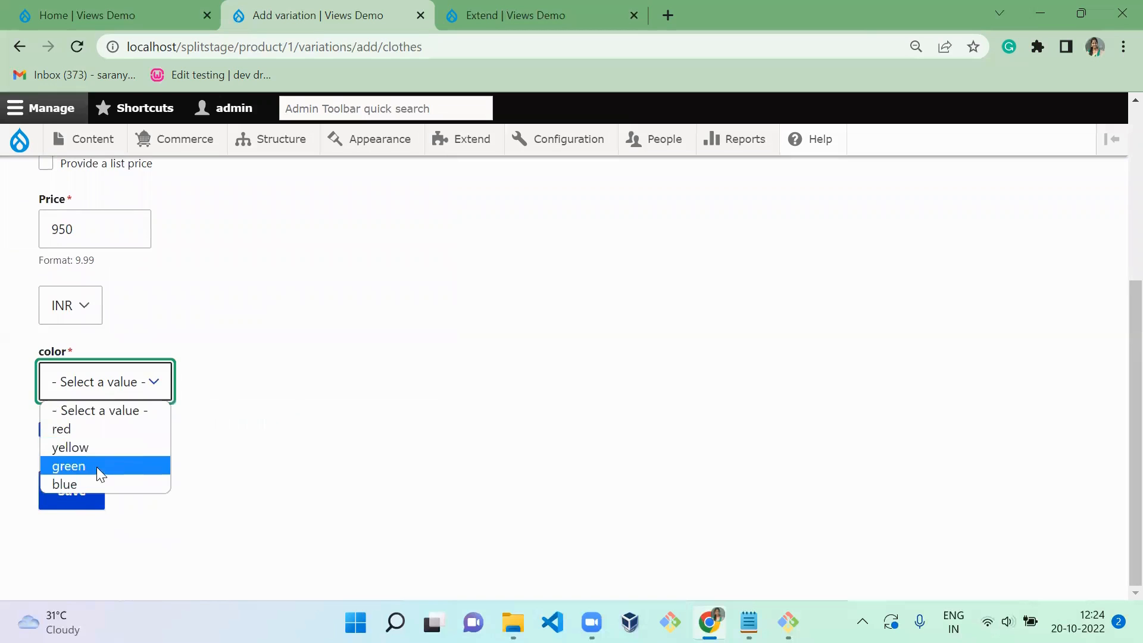
{"action": "left_click", "coordinate": [94, 487]}
{"action": "left_click", "coordinate": [92, 495]}
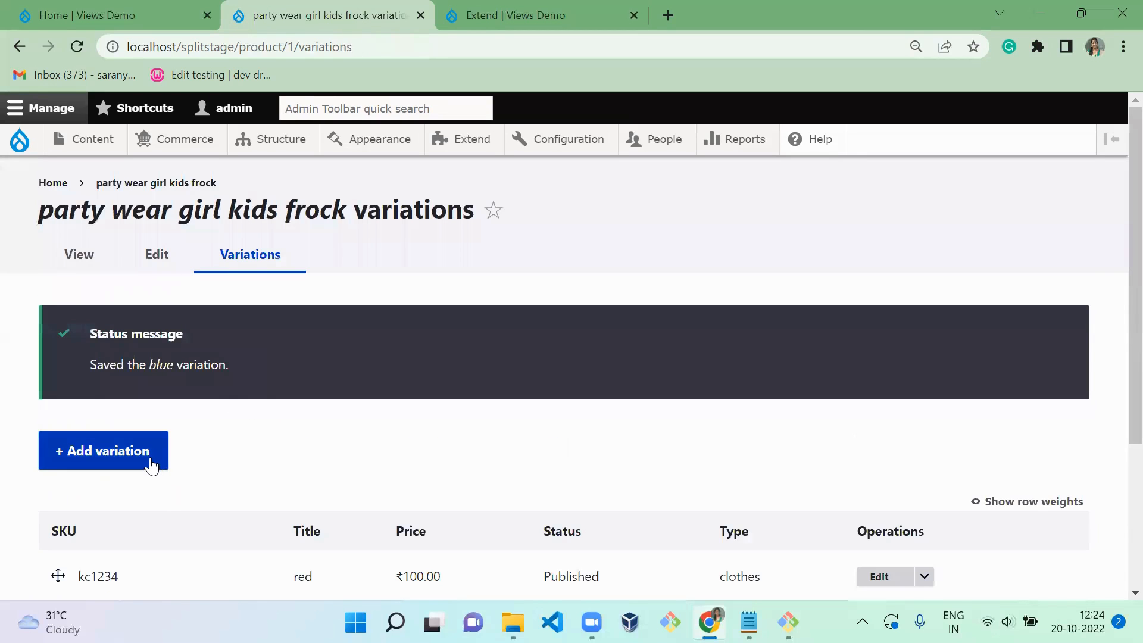
- Start another variation for the frock with the title "green" and SKU kc3746
{"action": "left_click", "coordinate": [152, 465]}
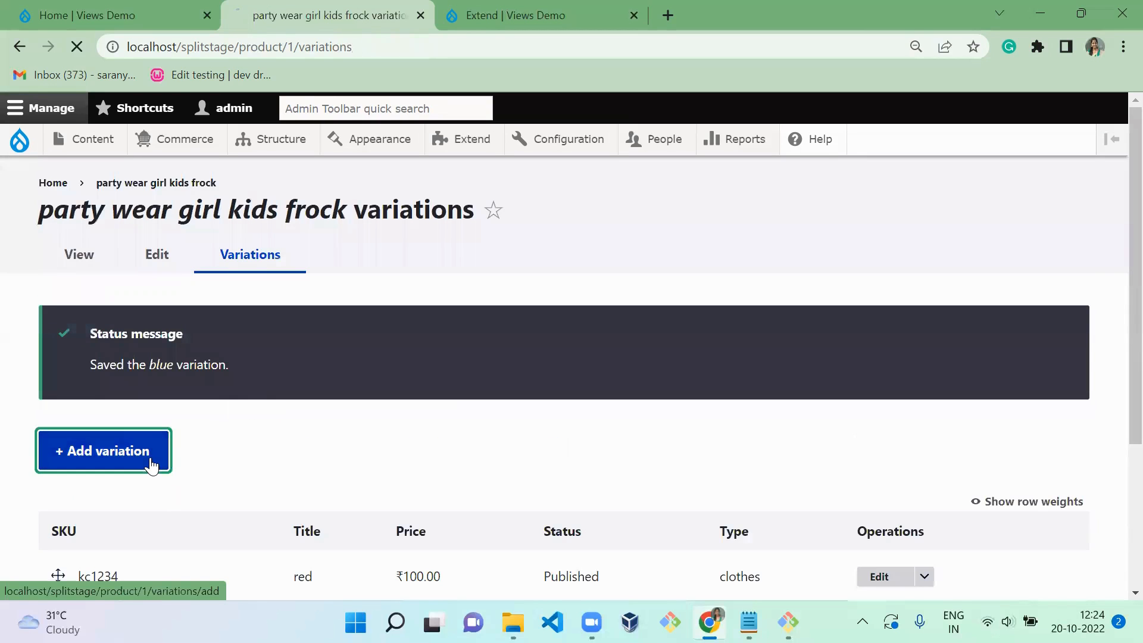
{"action": "left_click", "coordinate": [141, 294]}
{"action": "type", "text": "g"}
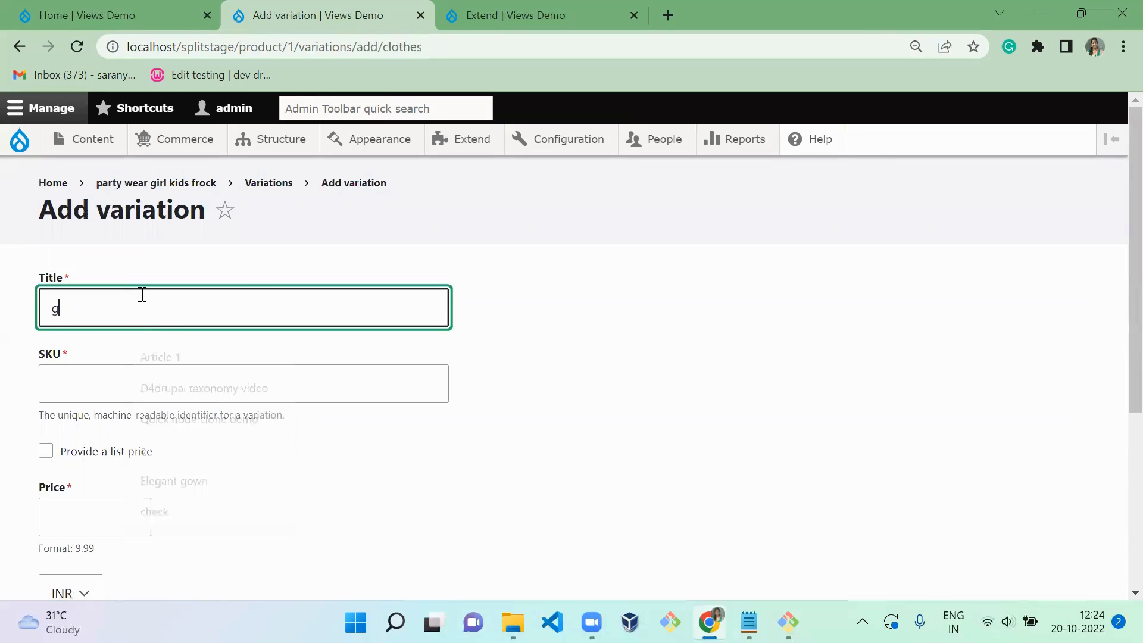
{"action": "type", "text": "reen"}
{"action": "left_click", "coordinate": [84, 388]}
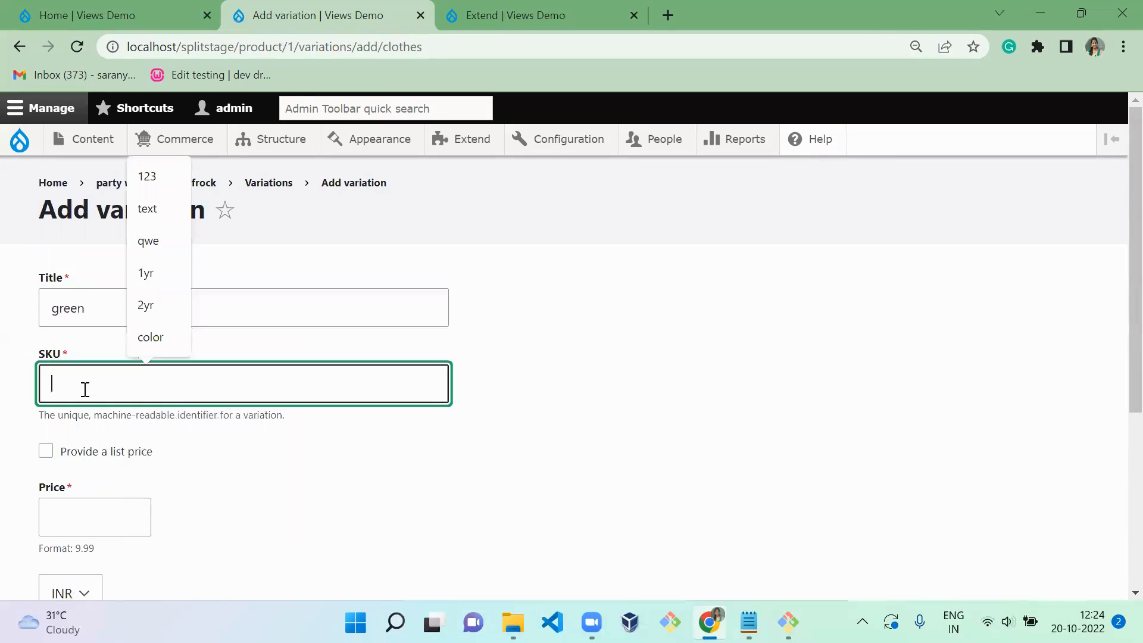
{"action": "type", "text": "kc3746"}
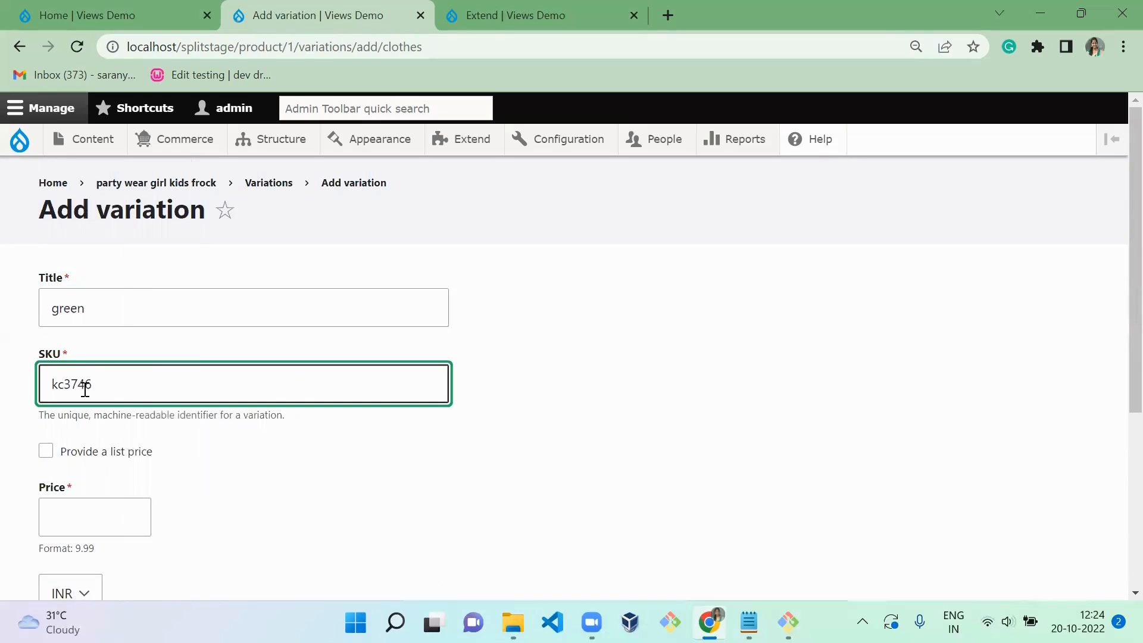
- Set the green variation's price to 1100 INR and its color to green, and save it
{"action": "left_click", "coordinate": [87, 519]}
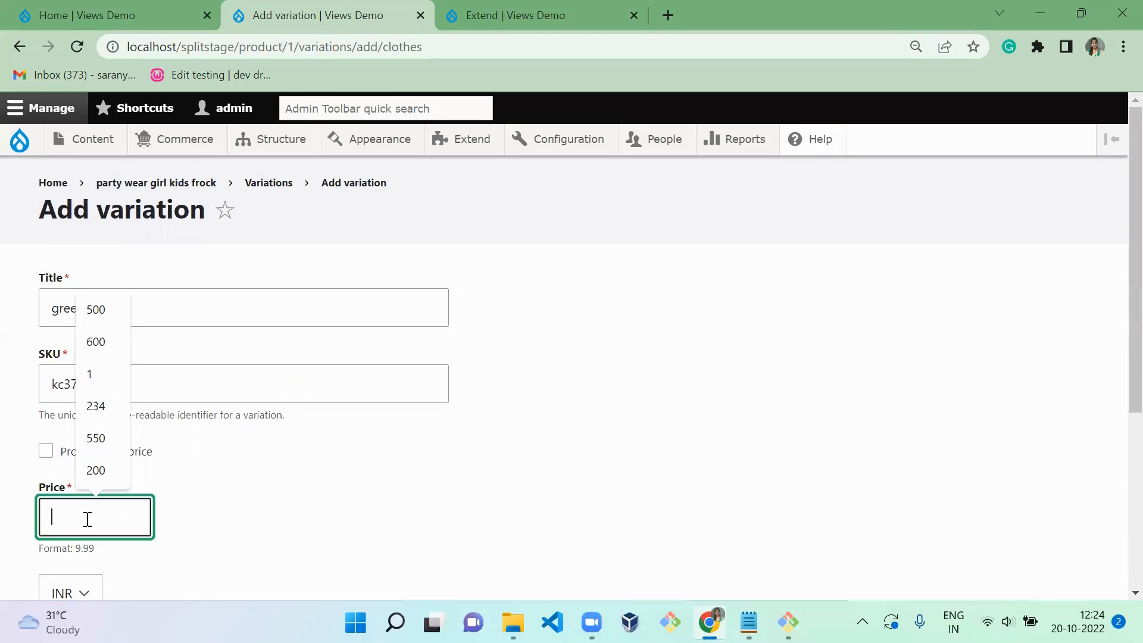
{"action": "type", "text": "11"}
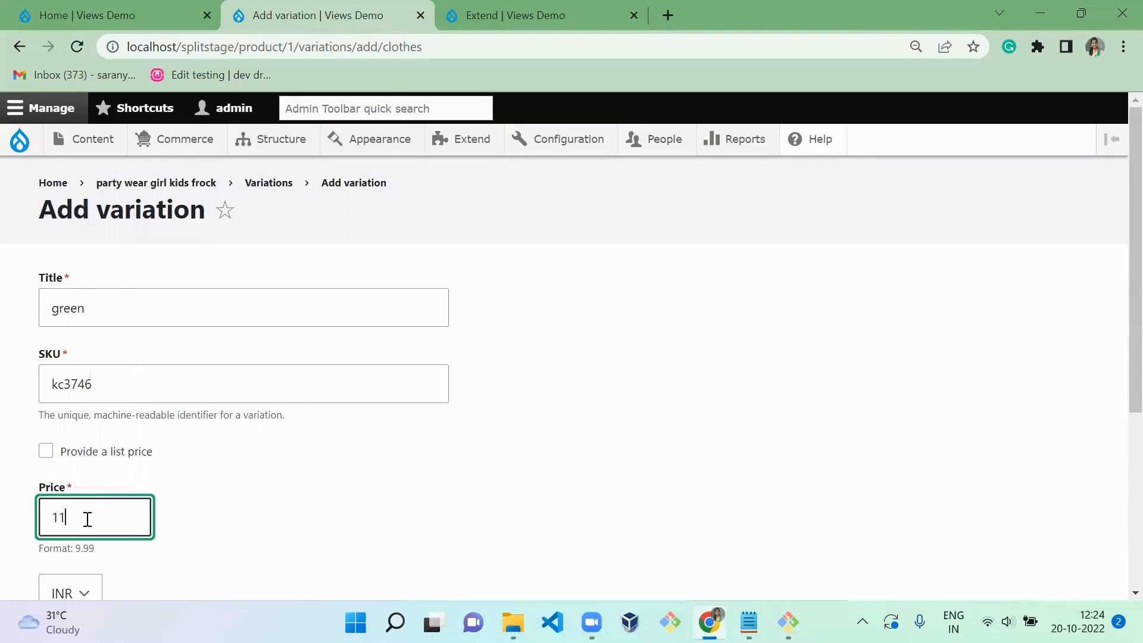
{"action": "left_click", "coordinate": [335, 542]}
{"action": "scroll", "coordinate": [334, 542], "scroll_direction": "down", "scroll_amount": 3}
{"action": "scroll", "coordinate": [334, 542], "scroll_direction": "down", "scroll_amount": 2}
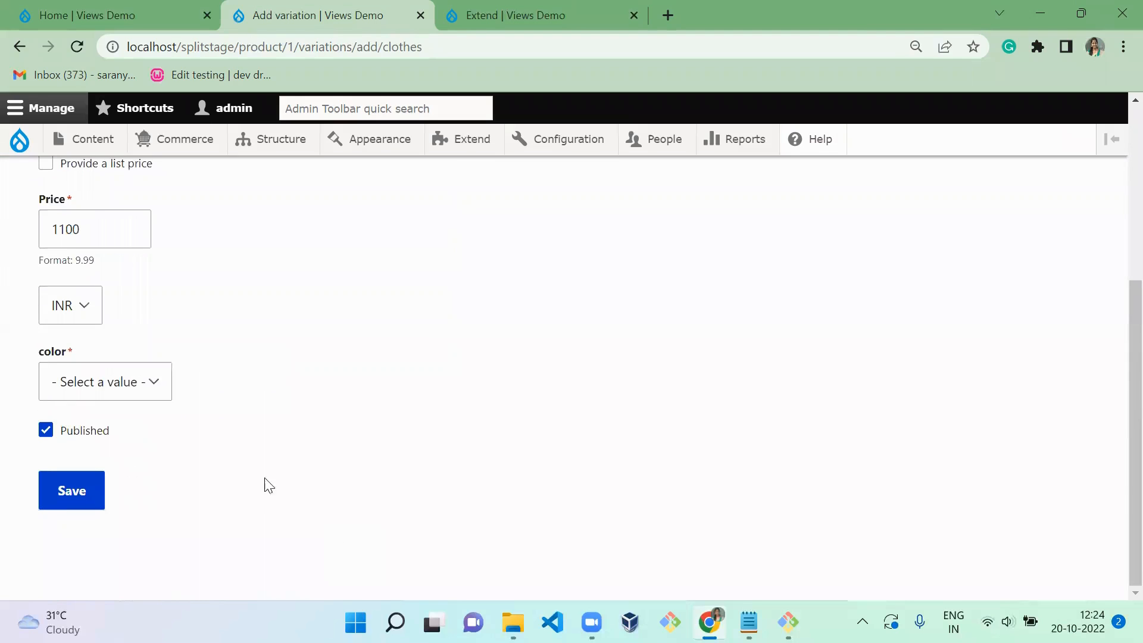
{"action": "left_click", "coordinate": [150, 378]}
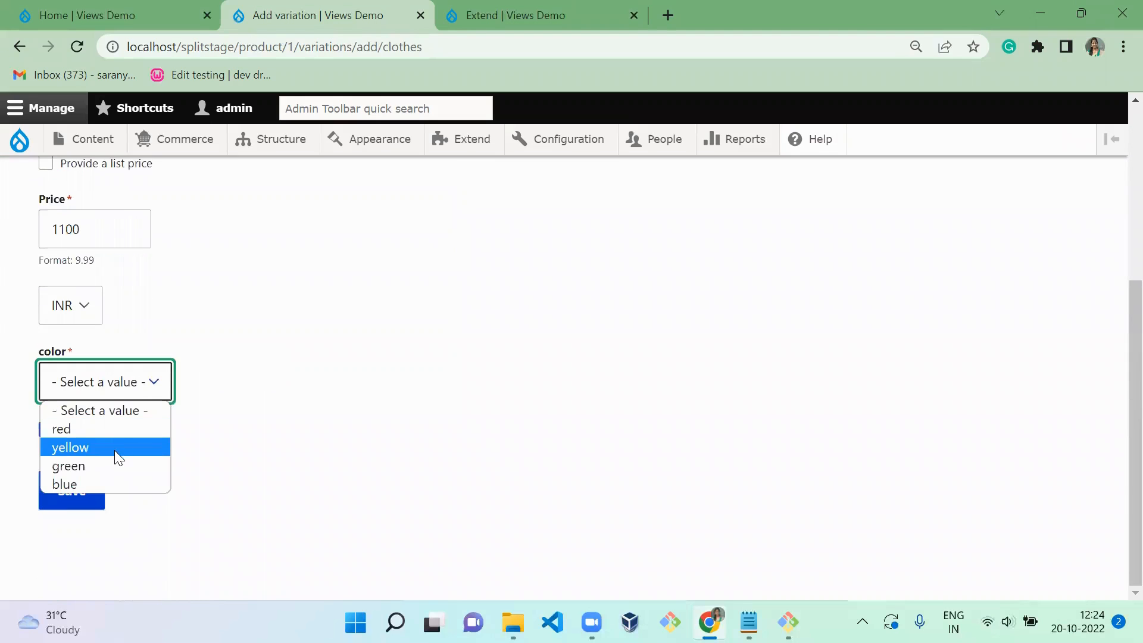
{"action": "left_click", "coordinate": [115, 465]}
{"action": "left_click", "coordinate": [88, 493]}
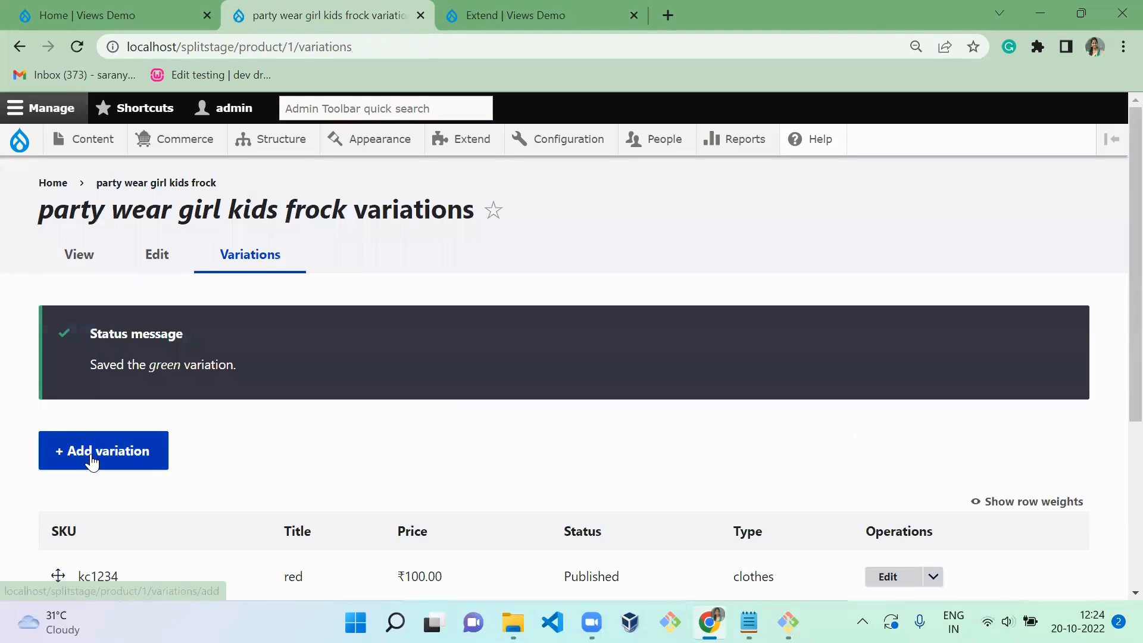
- Start another variation for the frock with the title "yellow" and SKU kc98474
{"action": "left_click", "coordinate": [91, 453]}
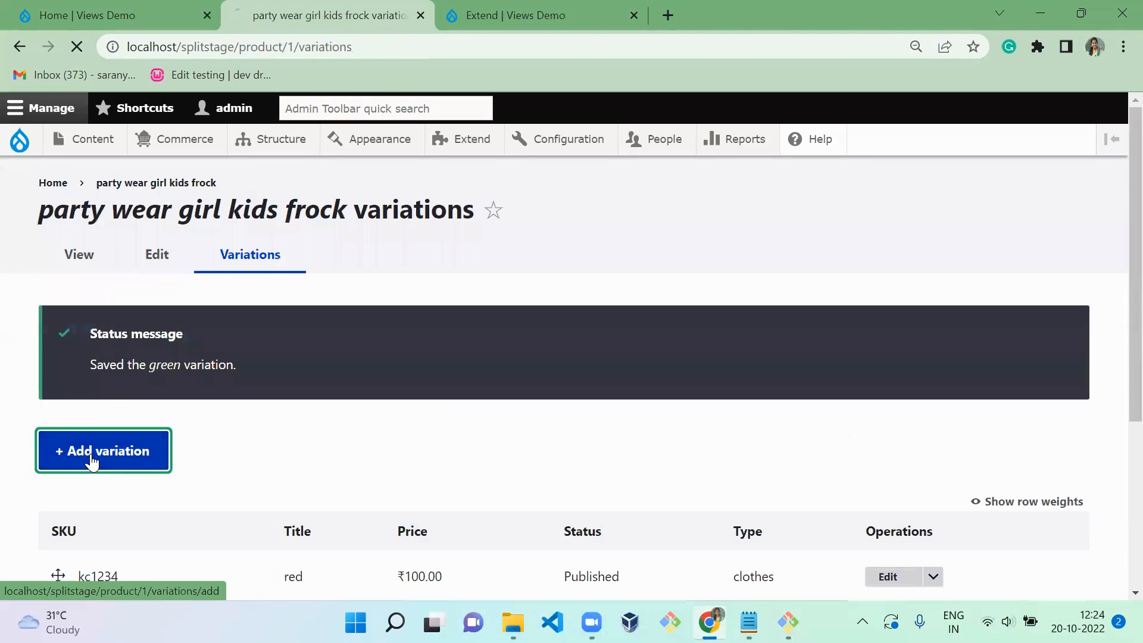
{"action": "left_click", "coordinate": [163, 293]}
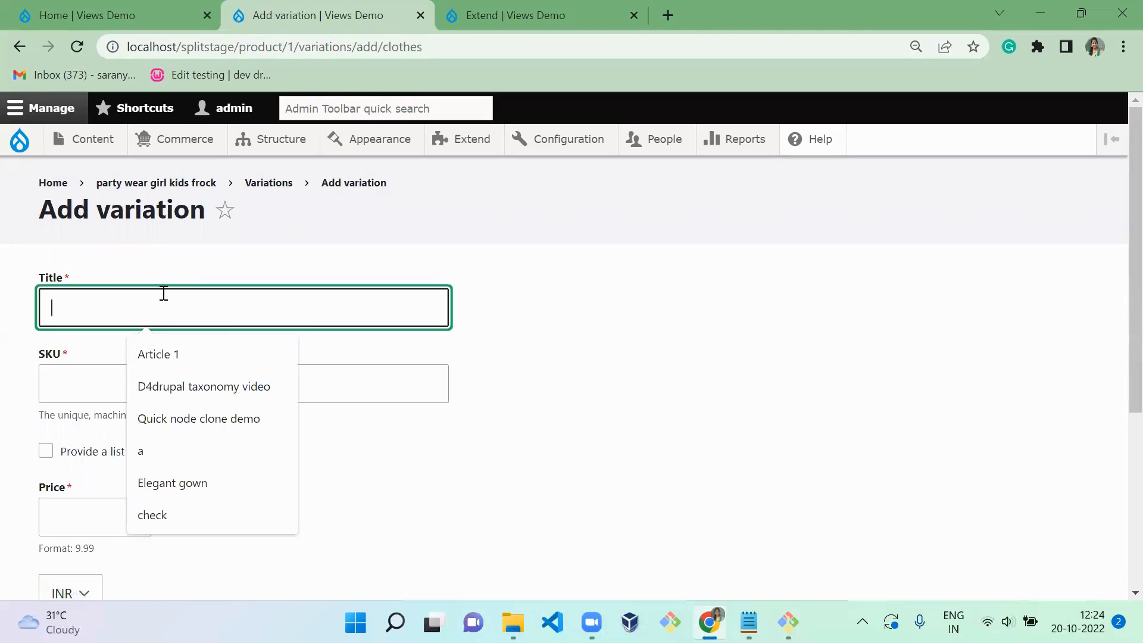
{"action": "type", "text": "yellow"}
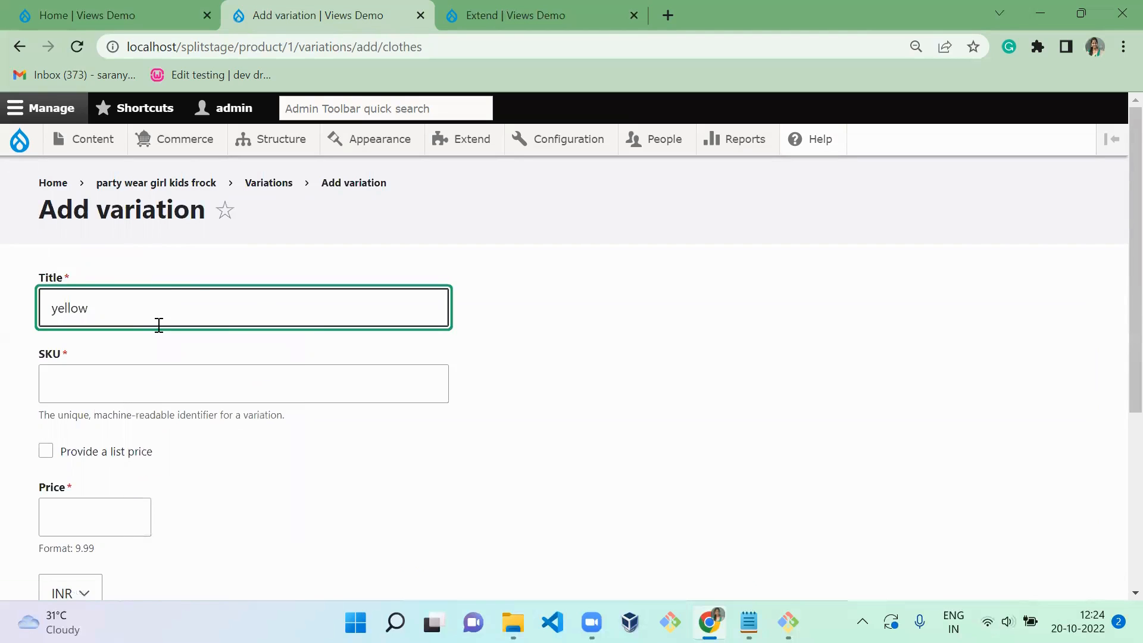
{"action": "left_click", "coordinate": [152, 377]}
{"action": "type", "text": "kc"}
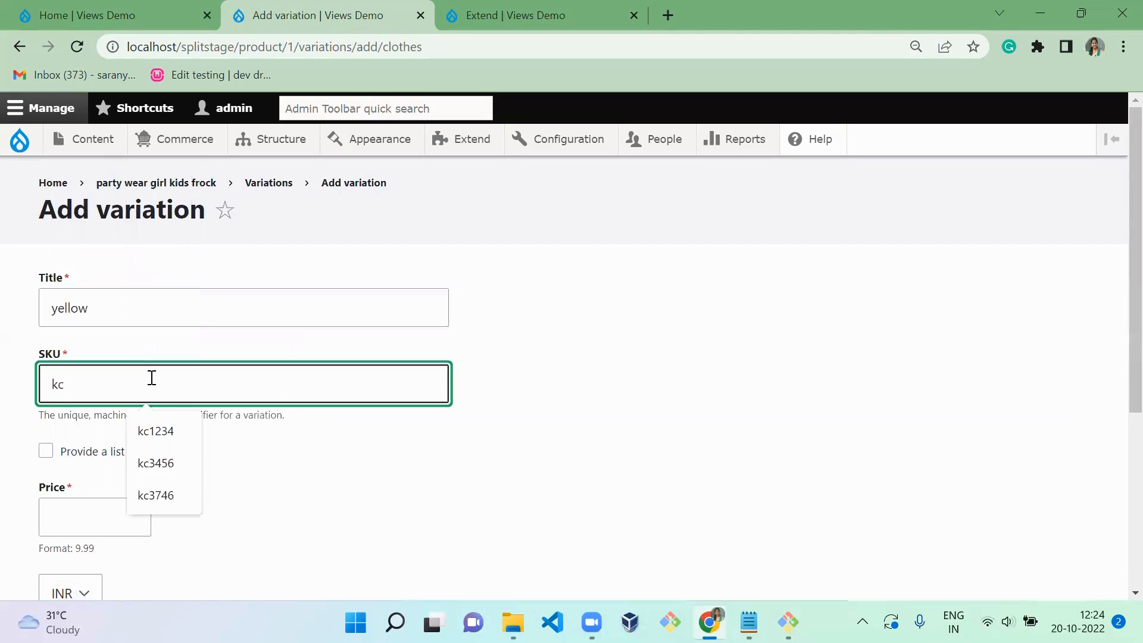
{"action": "type", "text": "98474"}
- Set the yellow variation's price to 1050 INR and its color to yellow, and save it
{"action": "left_click", "coordinate": [125, 517]}
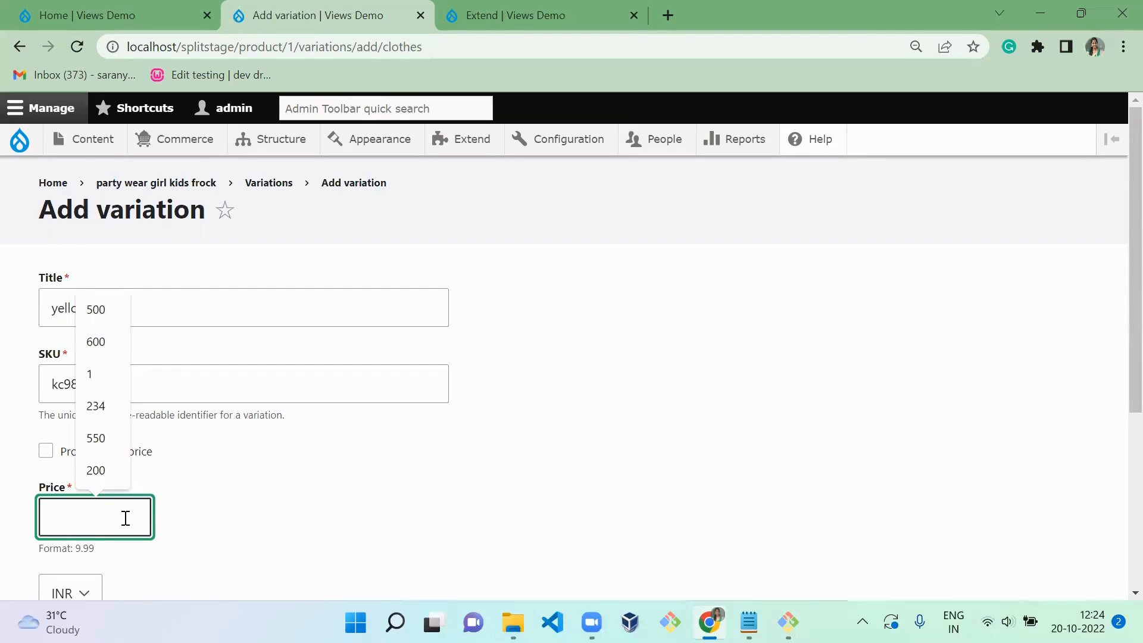
{"action": "type", "text": "1050"}
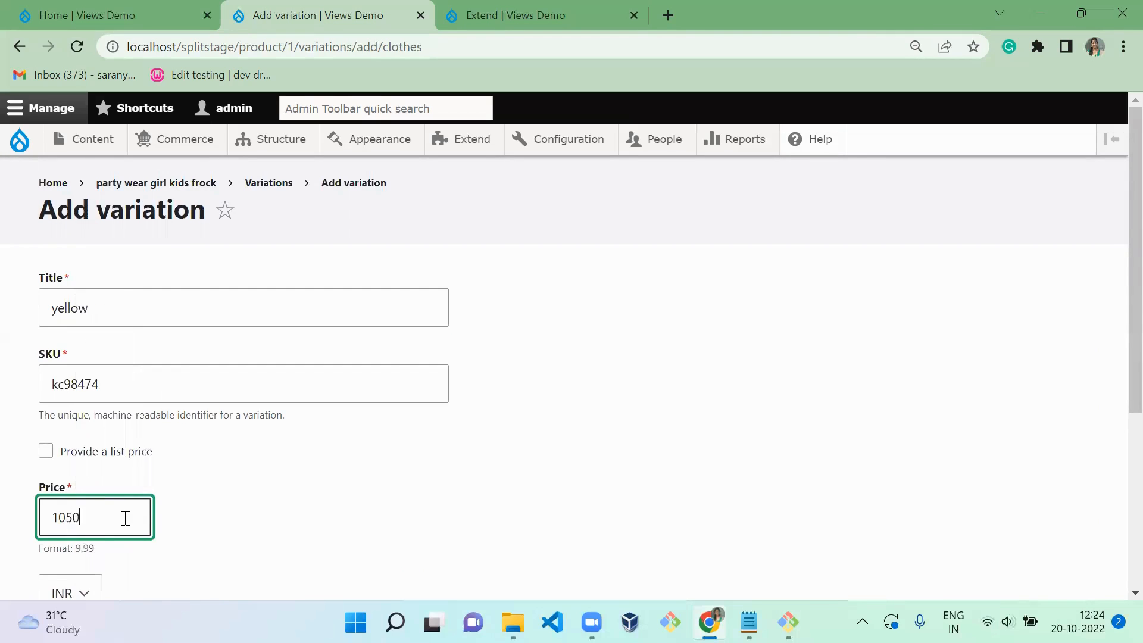
{"action": "left_click", "coordinate": [362, 492]}
{"action": "scroll", "coordinate": [365, 493], "scroll_direction": "down", "scroll_amount": 1}
{"action": "scroll", "coordinate": [365, 493], "scroll_direction": "down", "scroll_amount": 4}
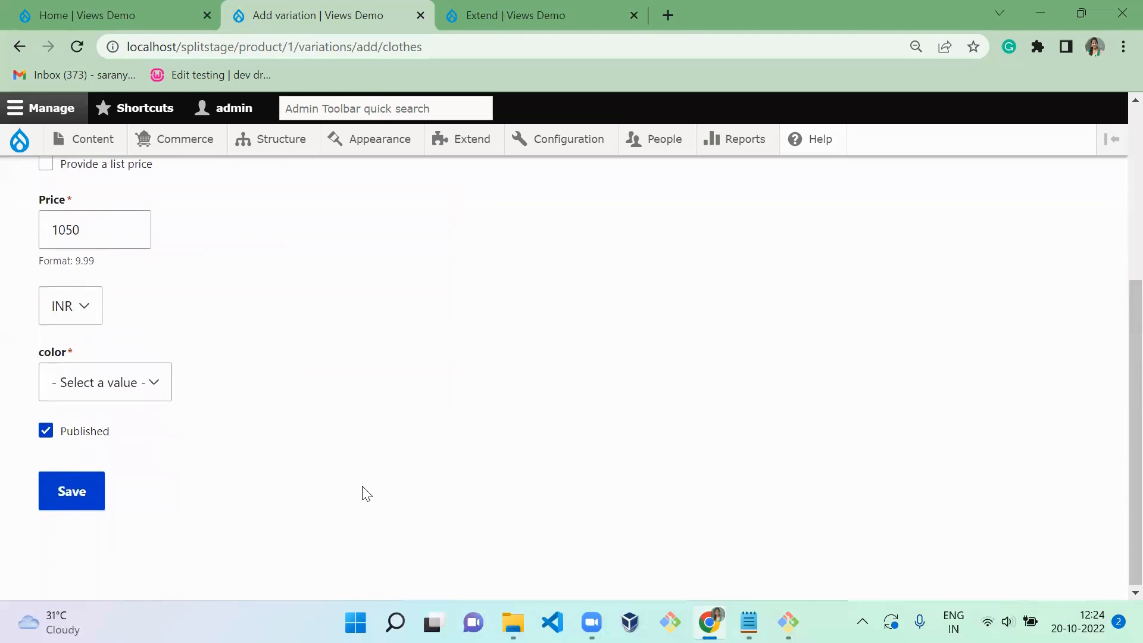
{"action": "left_click", "coordinate": [124, 385]}
{"action": "left_click", "coordinate": [105, 442]}
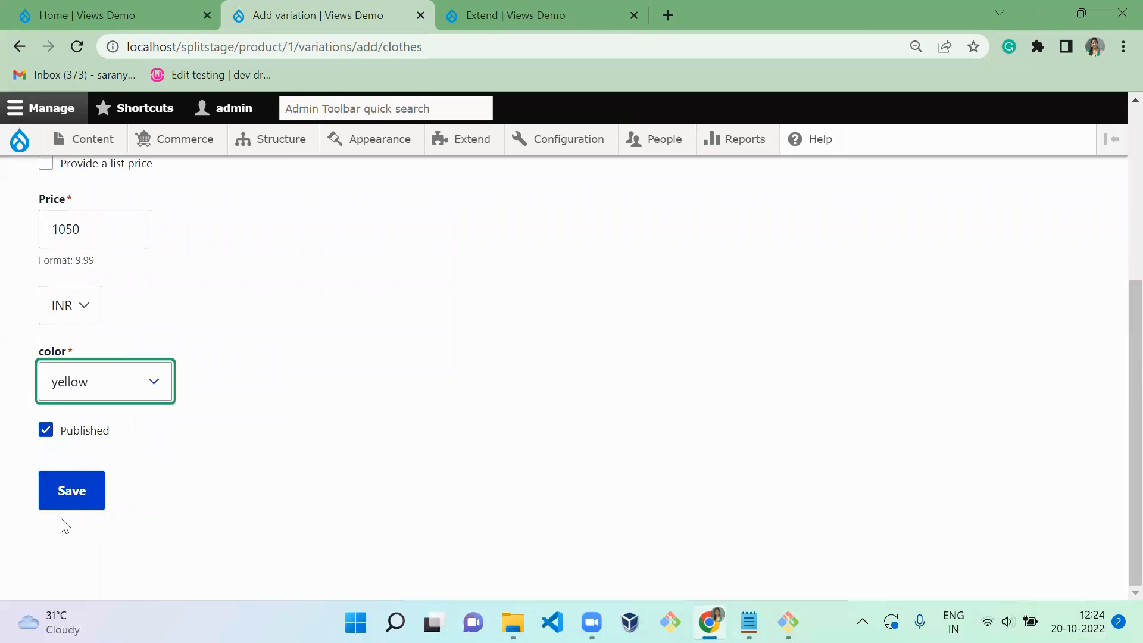
{"action": "left_click", "coordinate": [75, 500]}
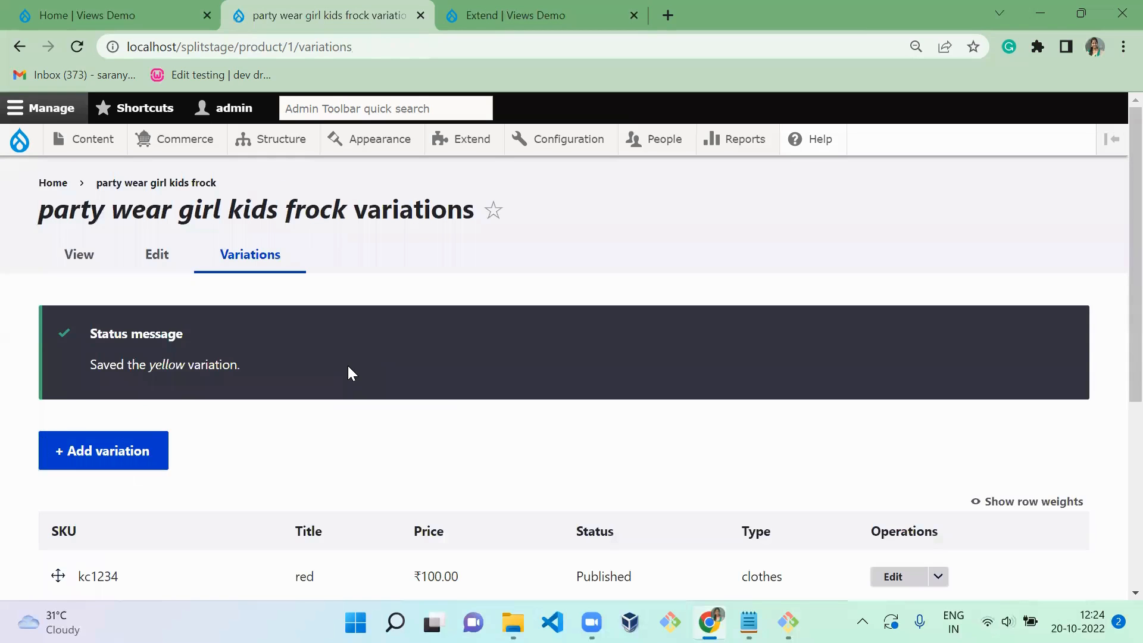
- Review the SKUs, titles and prices in the frock's list of variations
{"action": "scroll", "coordinate": [349, 368], "scroll_direction": "down", "scroll_amount": 5}
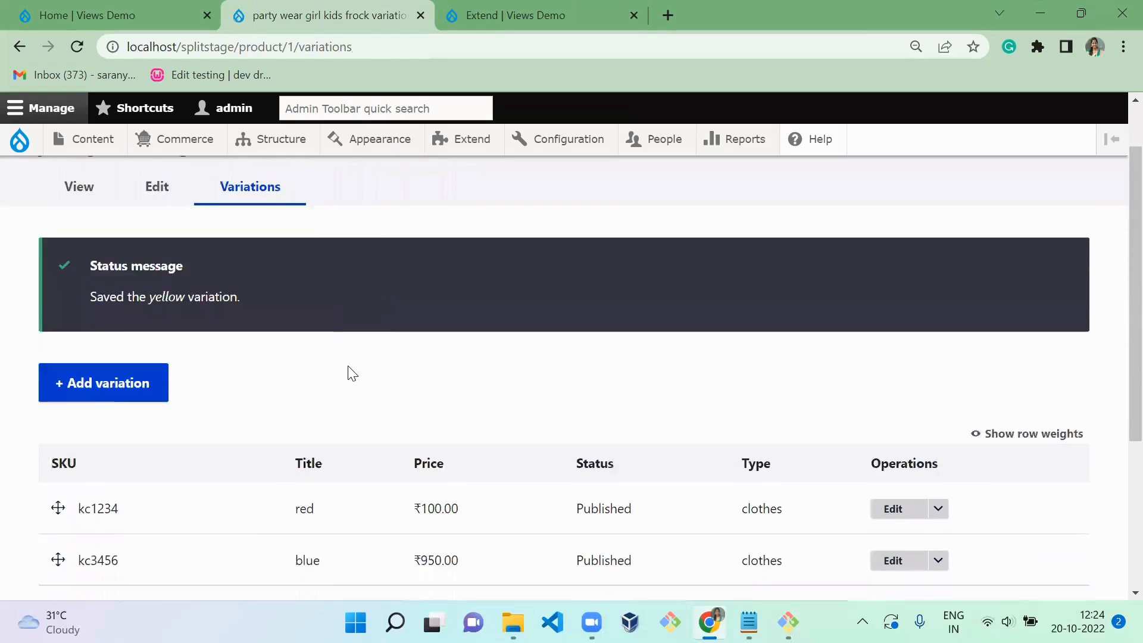
{"action": "scroll", "coordinate": [352, 374], "scroll_direction": "up", "scroll_amount": 5}
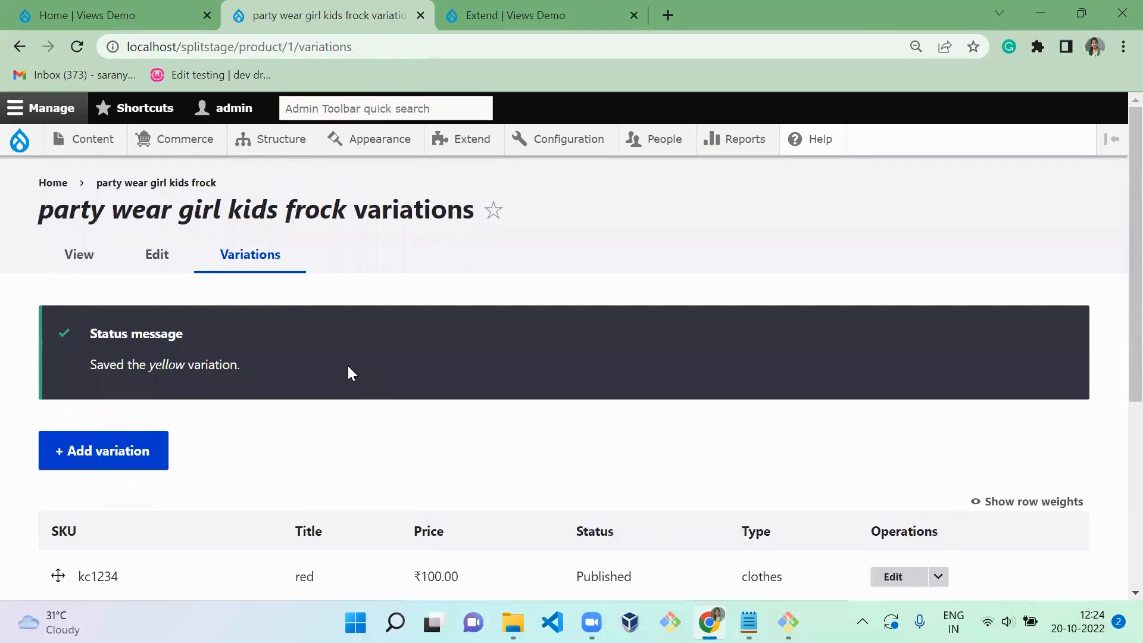
{"action": "scroll", "coordinate": [352, 374], "scroll_direction": "down", "scroll_amount": 4}
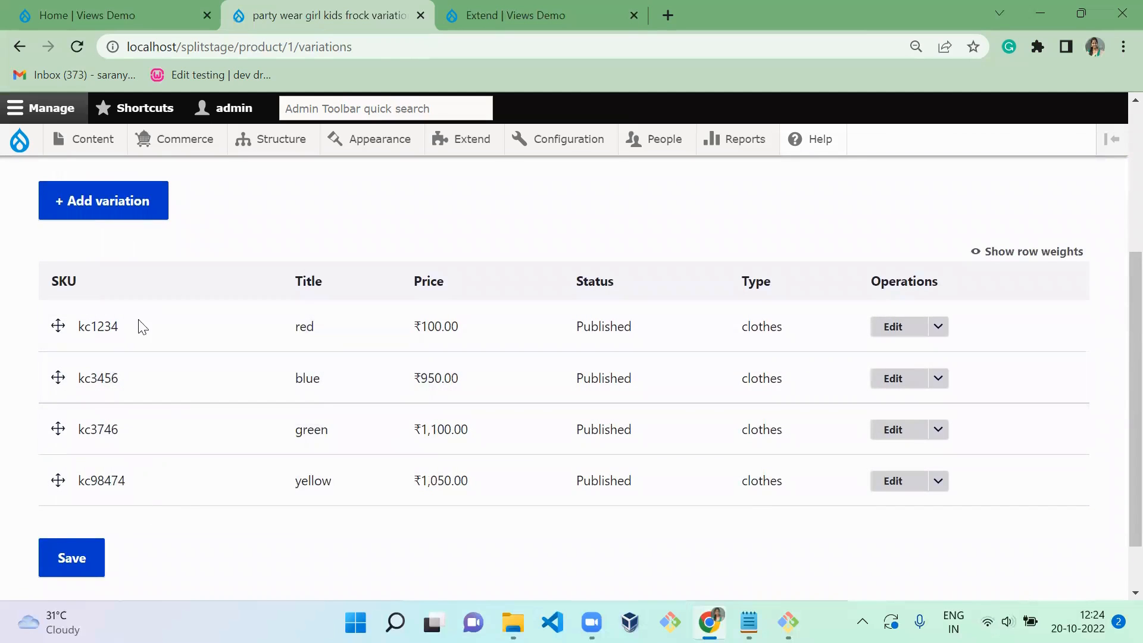
{"action": "scroll", "coordinate": [270, 349], "scroll_direction": "up", "scroll_amount": 4}
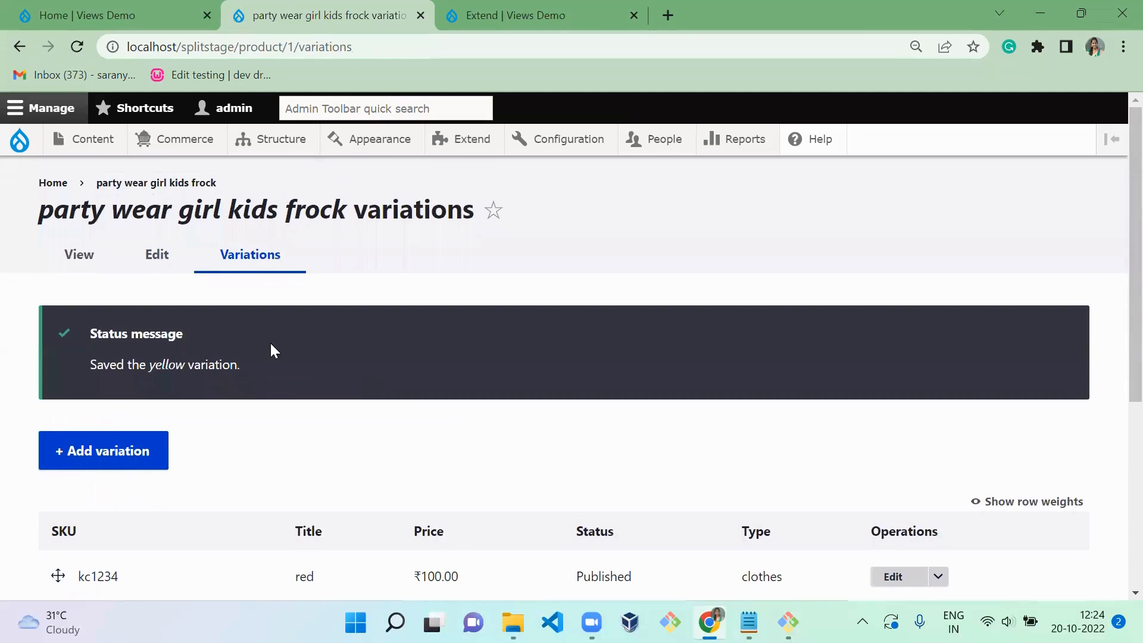
- View the frock's product page with its price and color choice, and return to its variations list
{"action": "left_click", "coordinate": [70, 269]}
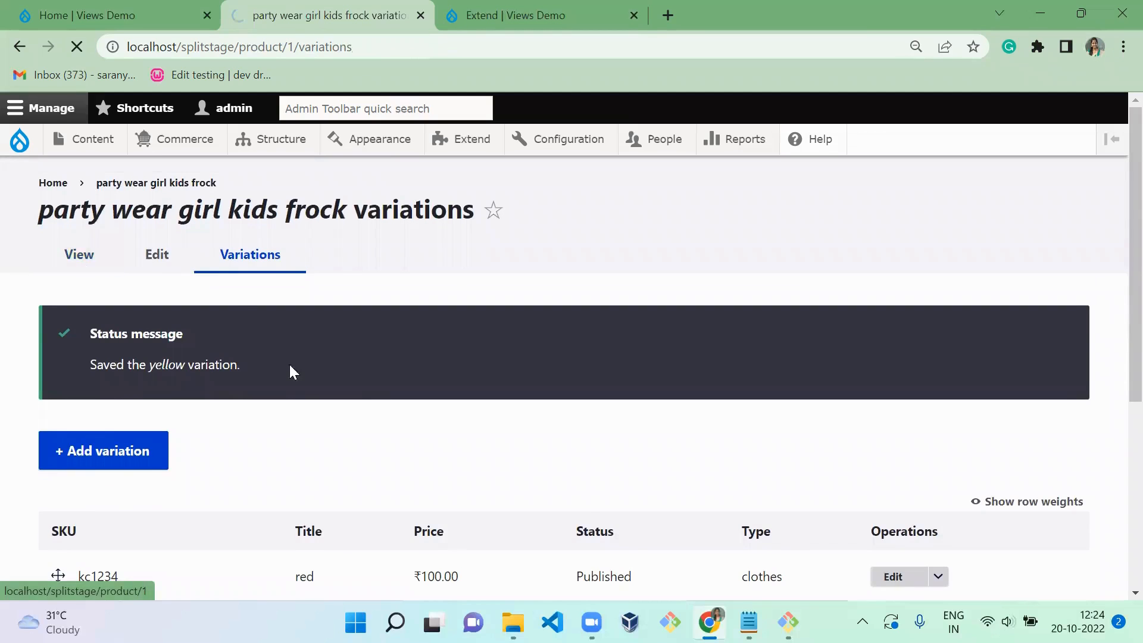
{"action": "scroll", "coordinate": [369, 360], "scroll_direction": "down", "scroll_amount": 8}
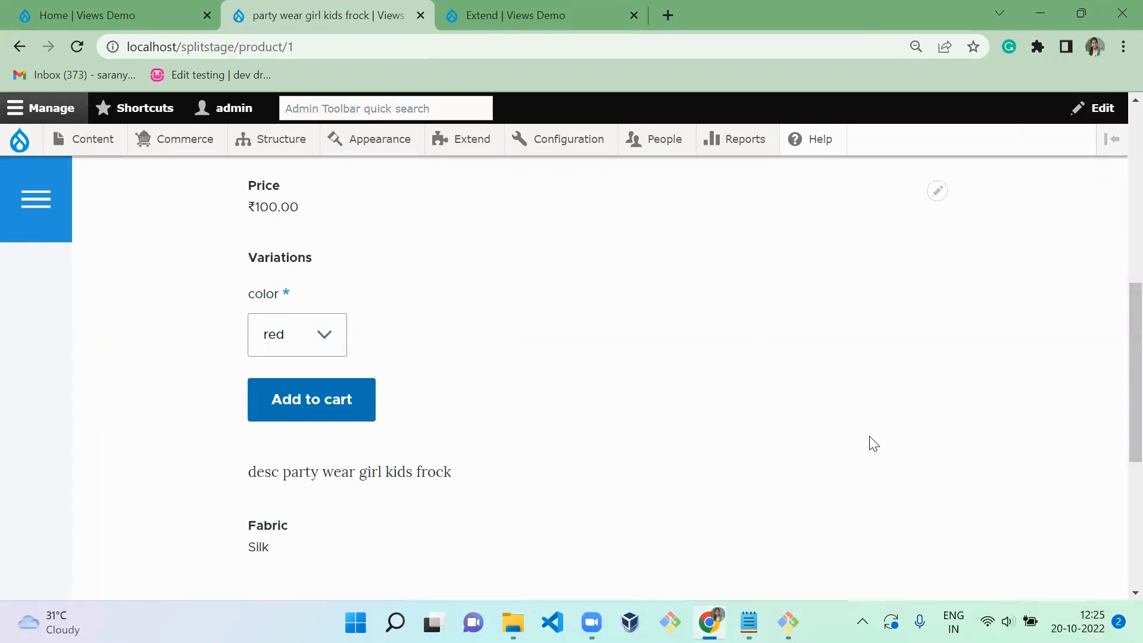
{"action": "left_click_drag", "start_coordinate": [1135, 413], "coordinate": [1135, 238]}
{"action": "left_click", "coordinate": [444, 415]}
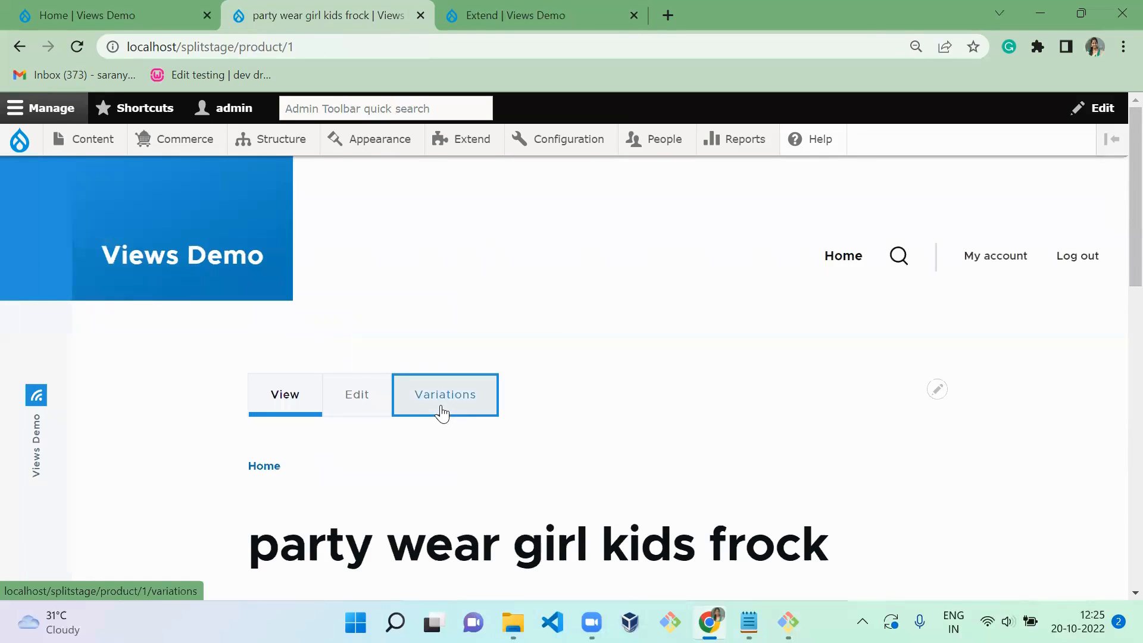
- Set the price of the frock's red variation, SKU kc1234, to 1000 INR and save it
{"action": "scroll", "coordinate": [672, 289], "scroll_direction": "down", "scroll_amount": 2}
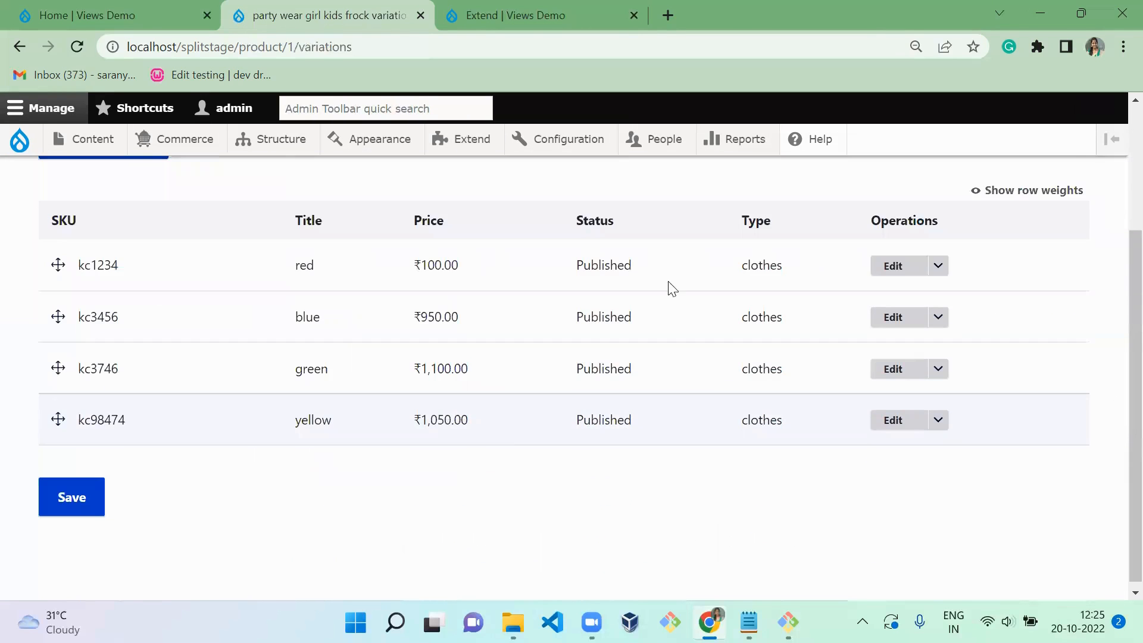
{"action": "left_click", "coordinate": [893, 266]}
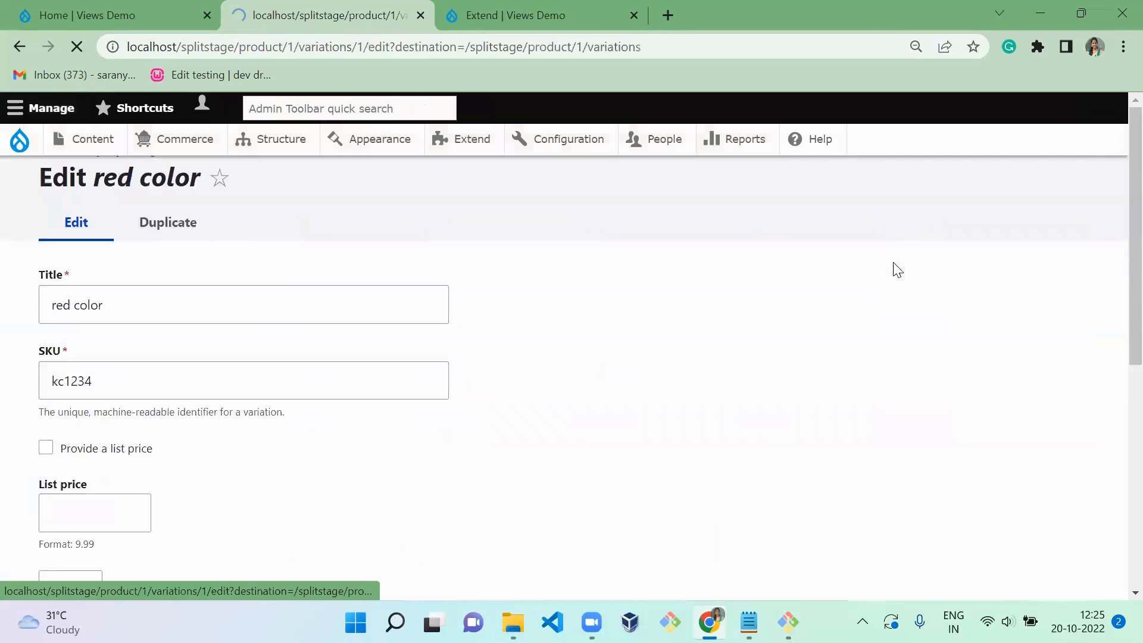
{"action": "left_click_drag", "start_coordinate": [1113, 212], "coordinate": [1113, 390]}
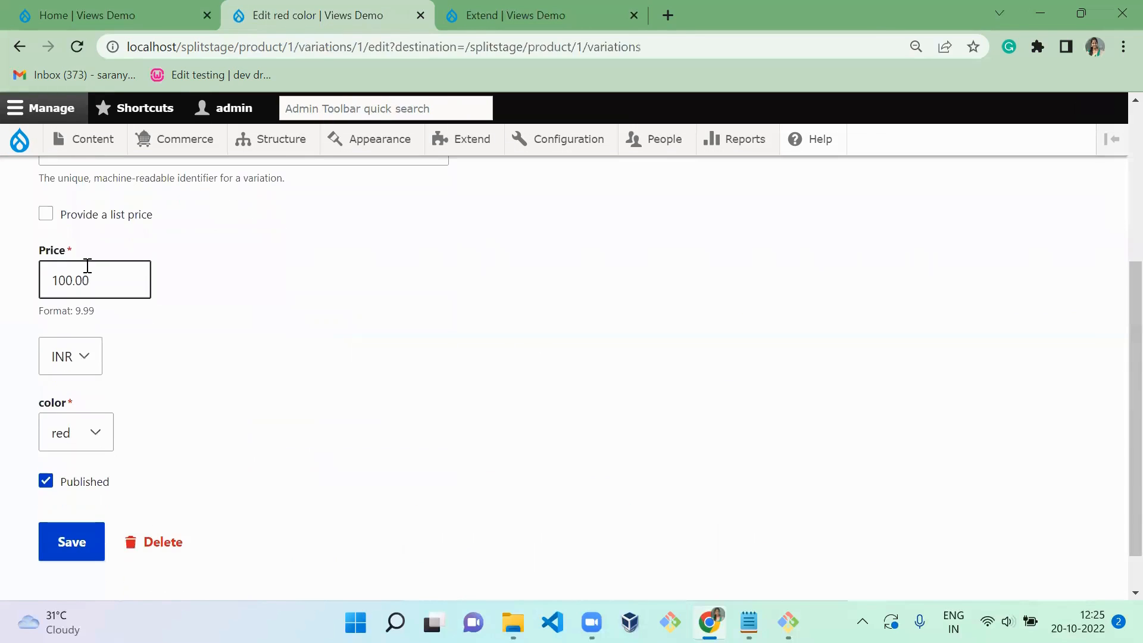
{"action": "left_click_drag", "start_coordinate": [76, 286], "coordinate": [214, 286]}
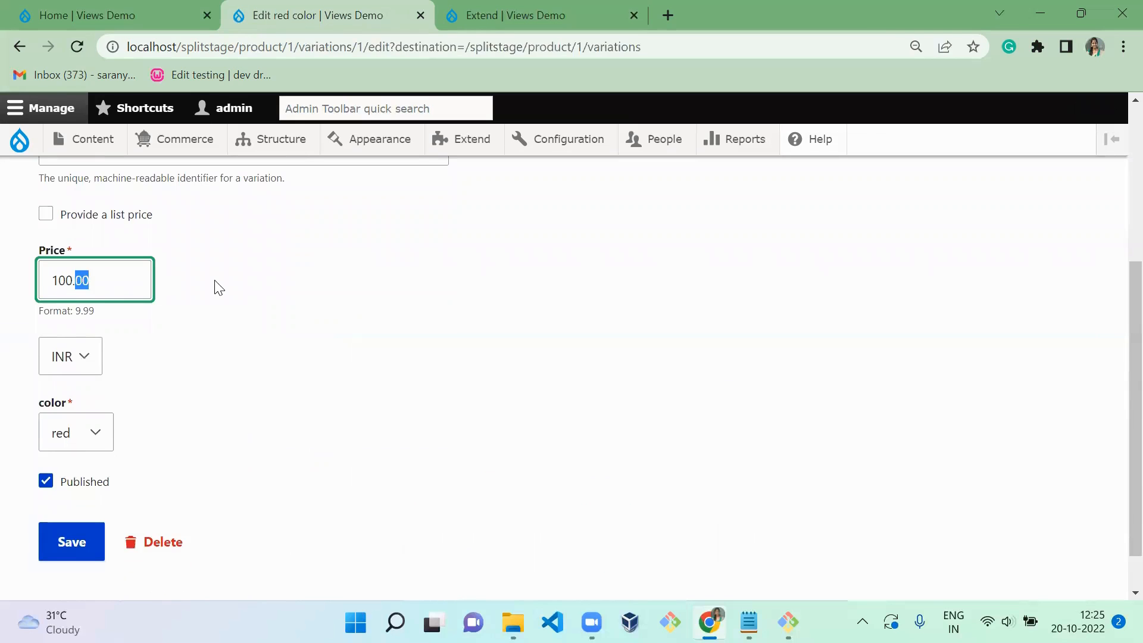
{"action": "type", "text": "0"}
{"action": "left_click", "coordinate": [63, 547]}
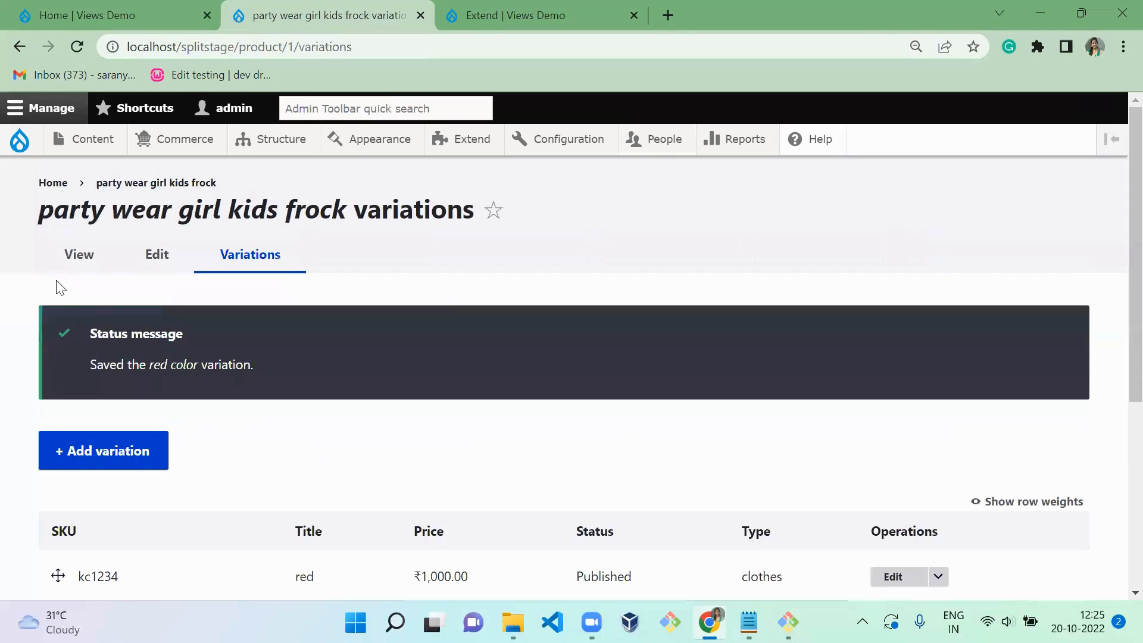
- View the frock's product page and choose blue, green and yellow in turn to compare each color's price
{"action": "left_click", "coordinate": [77, 256]}
{"action": "scroll", "coordinate": [399, 364], "scroll_direction": "down", "scroll_amount": 9}
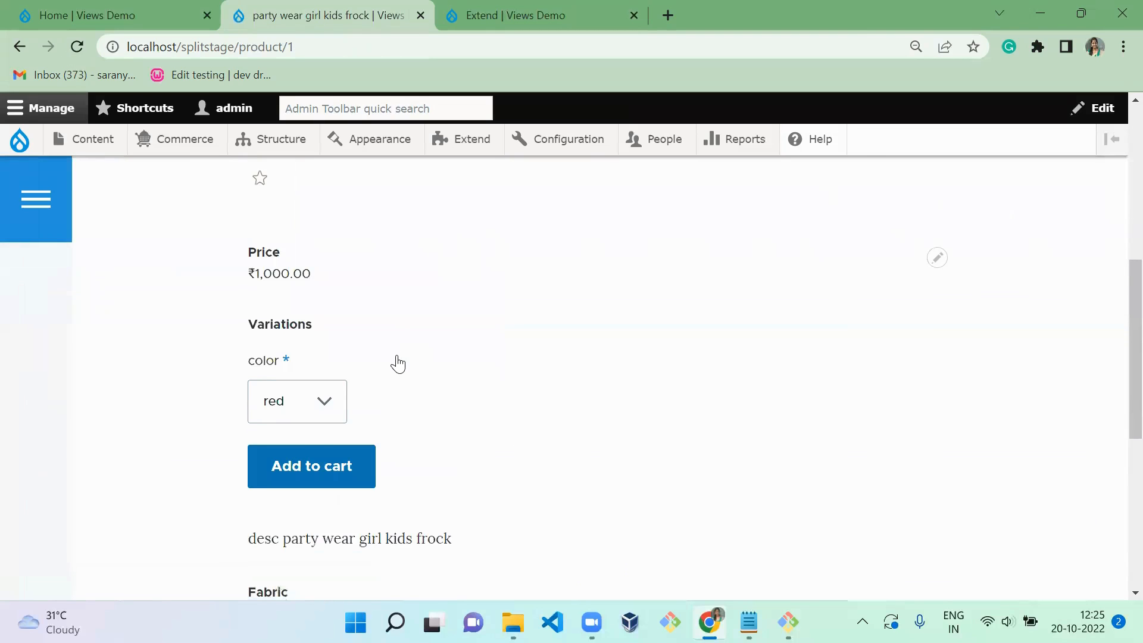
{"action": "scroll", "coordinate": [399, 363], "scroll_direction": "down", "scroll_amount": 1}
{"action": "left_click", "coordinate": [296, 377]}
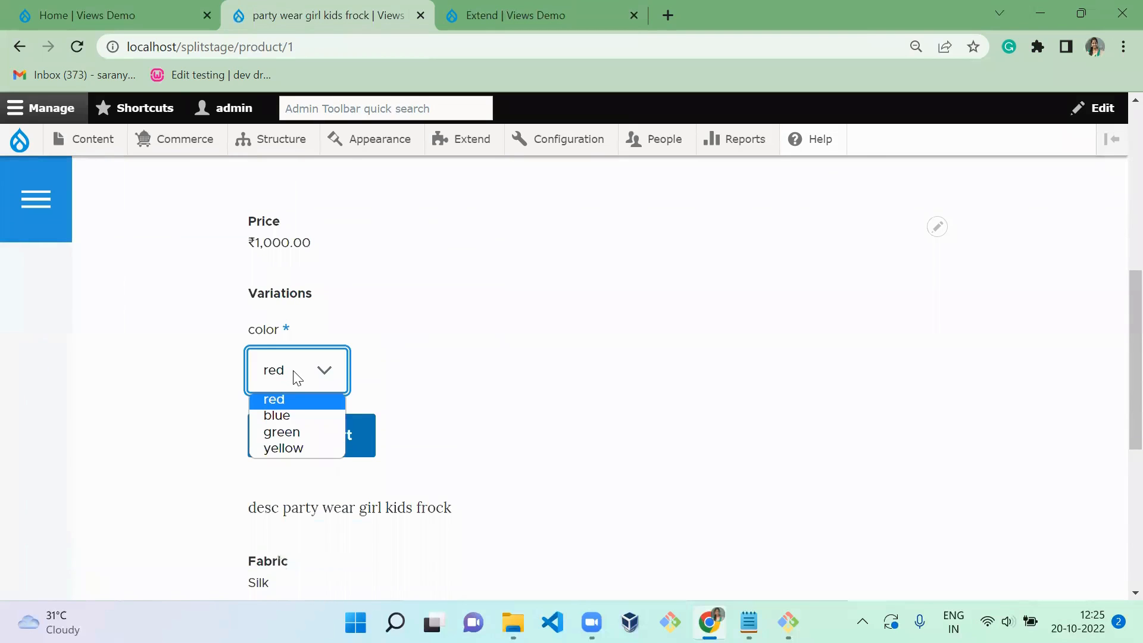
{"action": "left_click", "coordinate": [291, 420]}
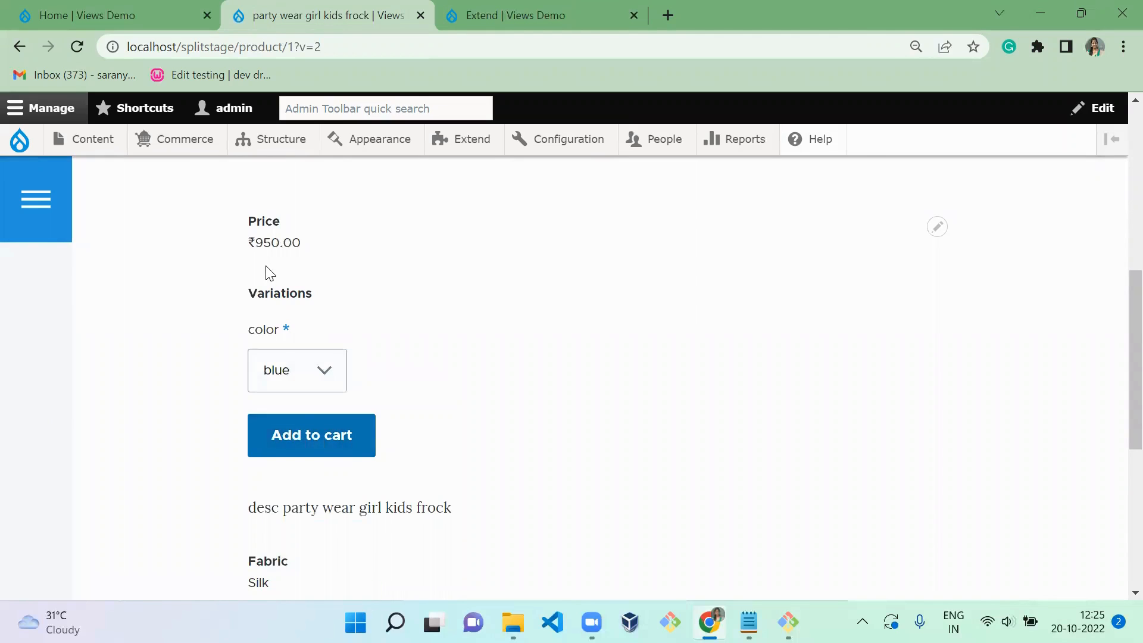
{"action": "left_click", "coordinate": [308, 384]}
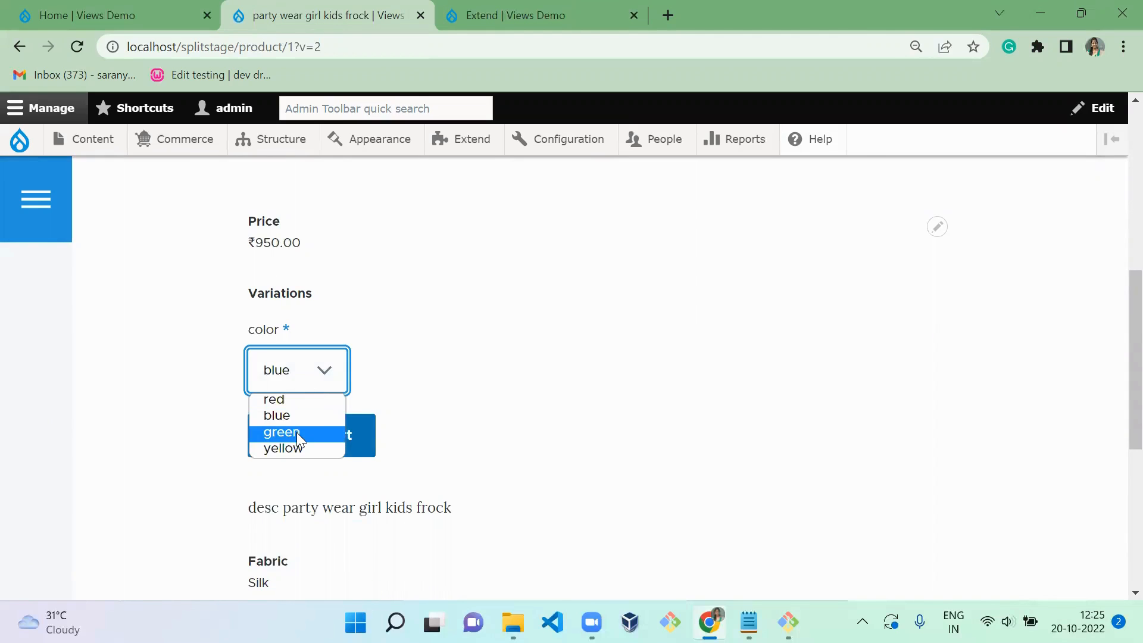
{"action": "left_click", "coordinate": [296, 431]}
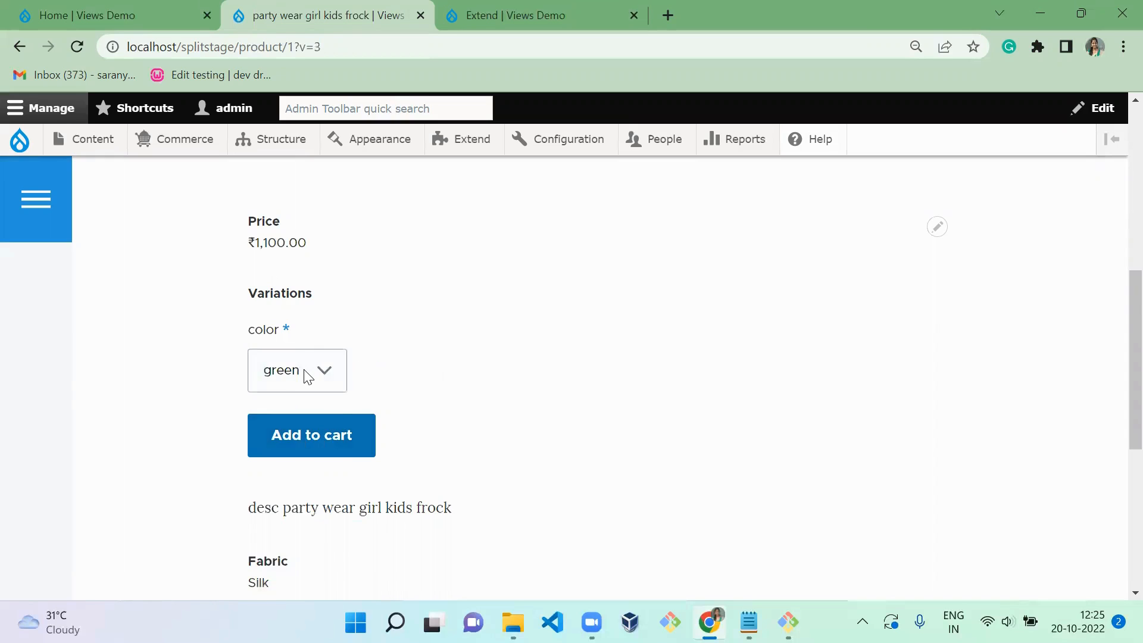
{"action": "left_click", "coordinate": [307, 377]}
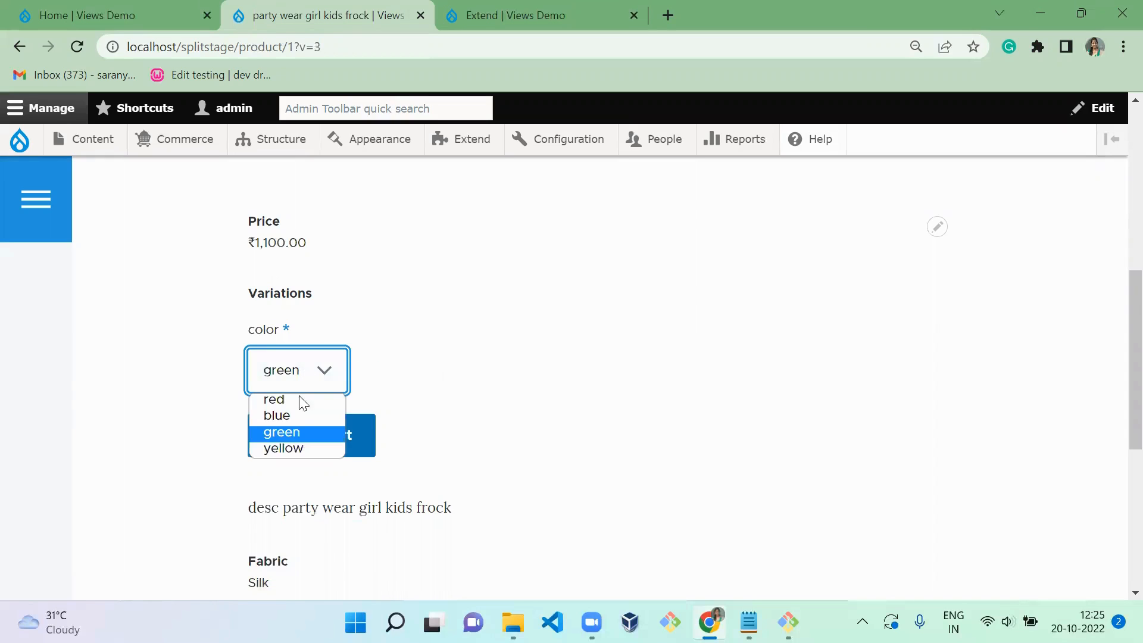
{"action": "left_click", "coordinate": [298, 453]}
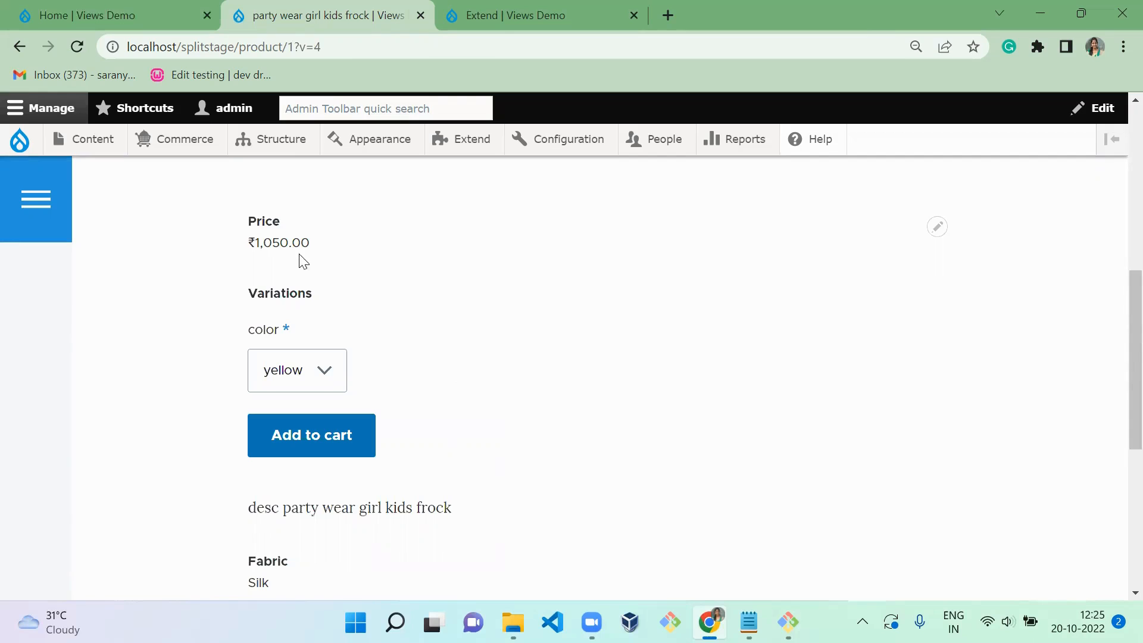
{"action": "double_click", "coordinate": [298, 291]}
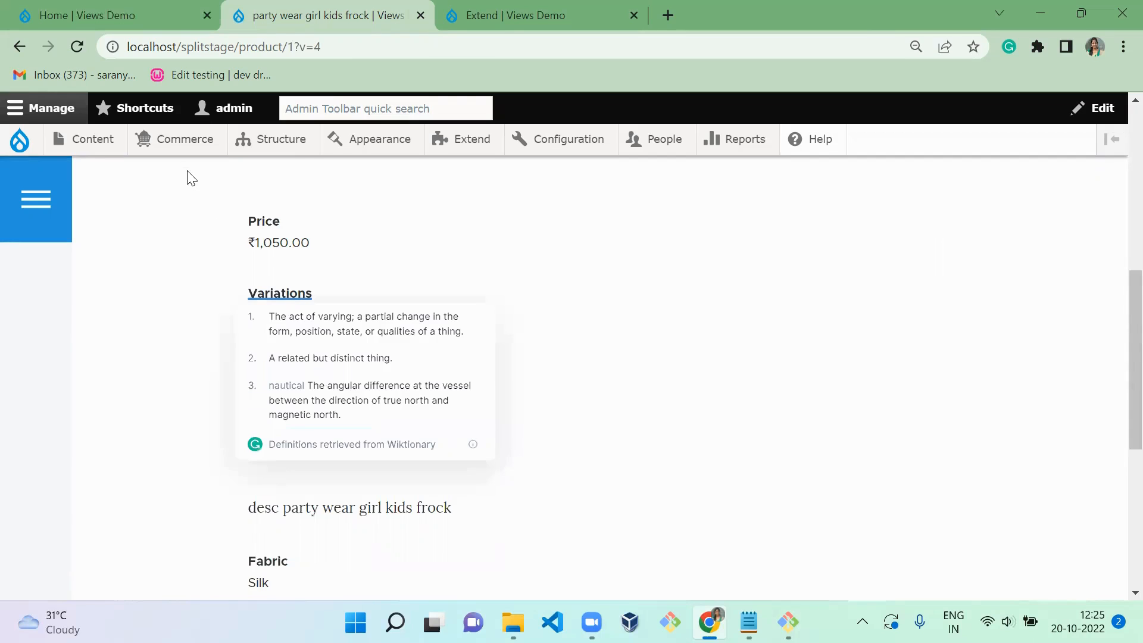
- Open the display settings of the Clothes product type, keeping the frock's product page open
{"action": "mouse_move", "coordinate": [192, 140]}
{"action": "mouse_move", "coordinate": [209, 298]}
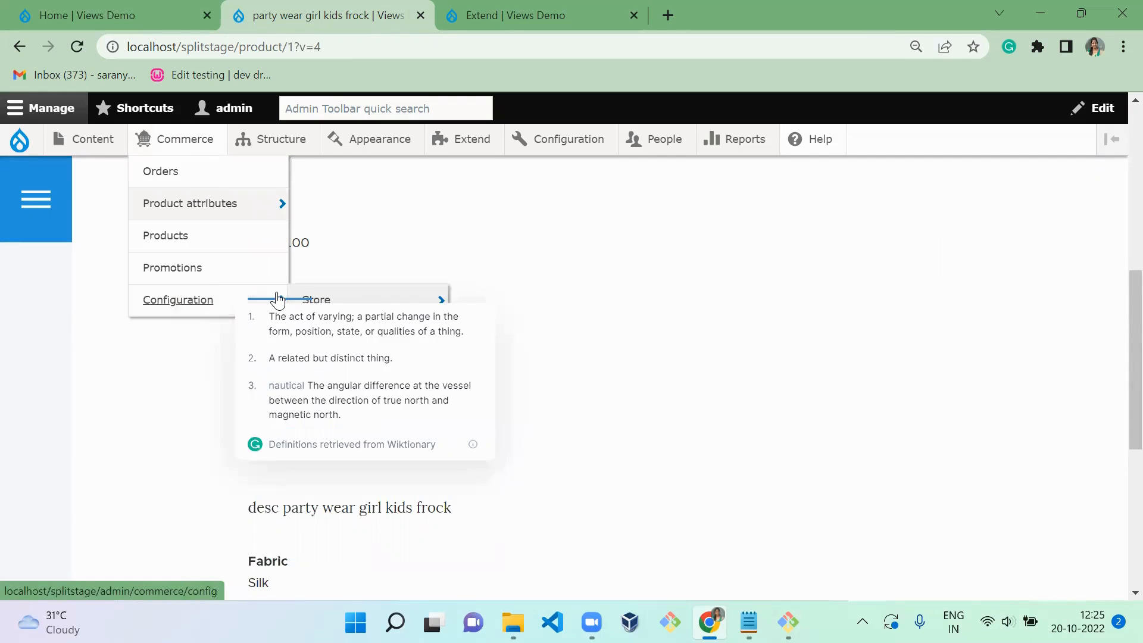
{"action": "left_click", "coordinate": [391, 242]}
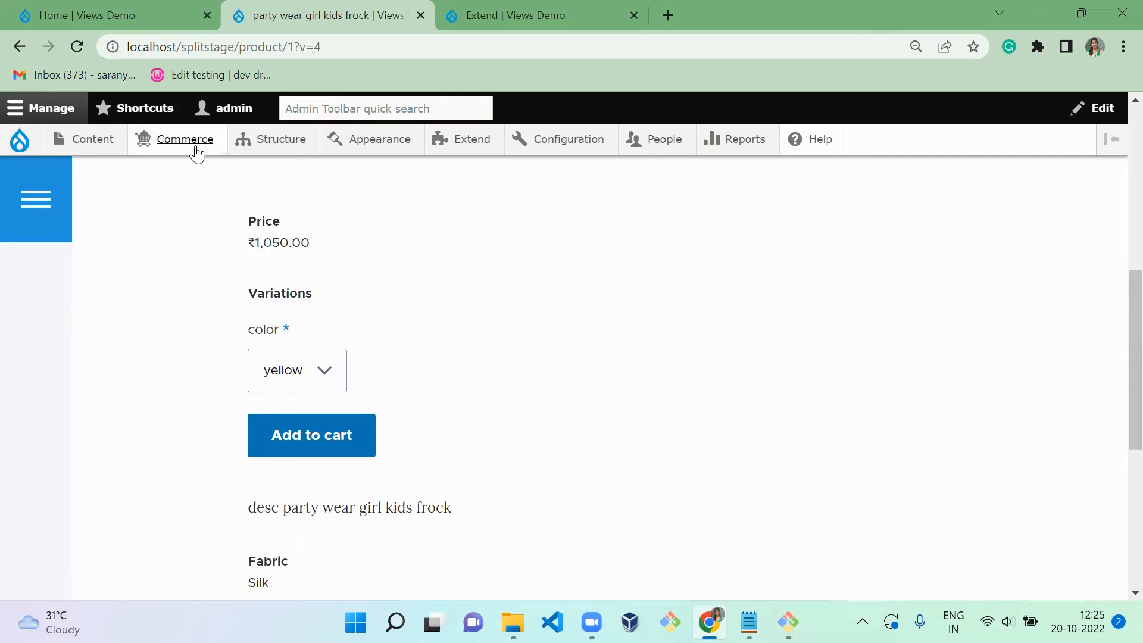
{"action": "mouse_move", "coordinate": [197, 150]}
{"action": "mouse_move", "coordinate": [247, 305]}
{"action": "mouse_move", "coordinate": [344, 334]}
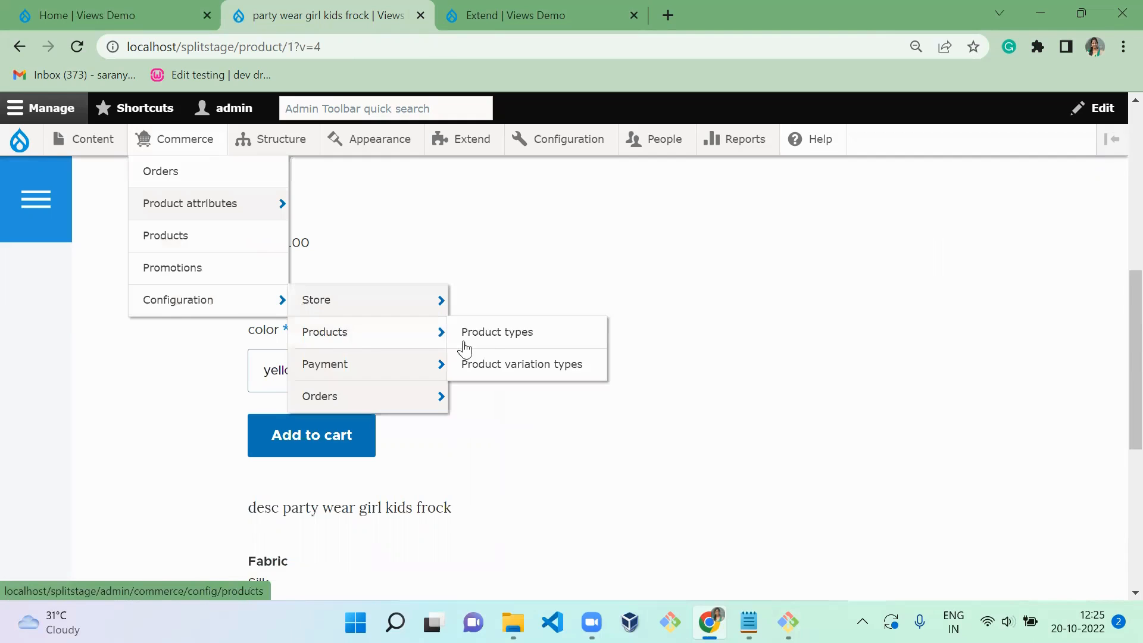
{"action": "left_click", "coordinate": [468, 342], "text": "ctrl"}
{"action": "key", "text": "ctrl+Tab"}
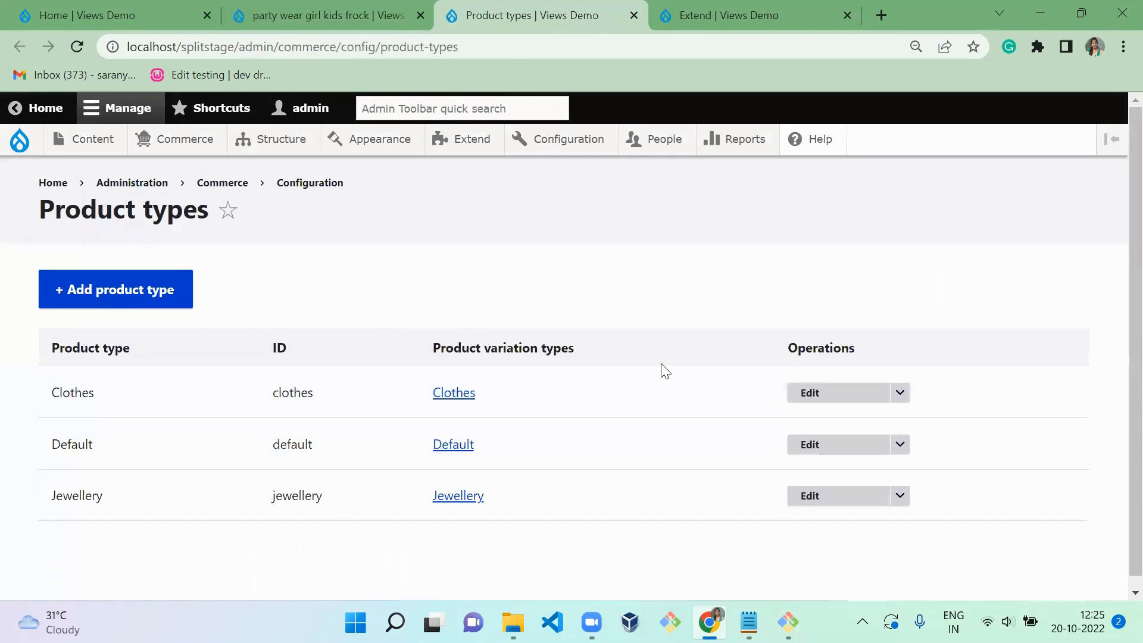
{"action": "left_click", "coordinate": [900, 393]}
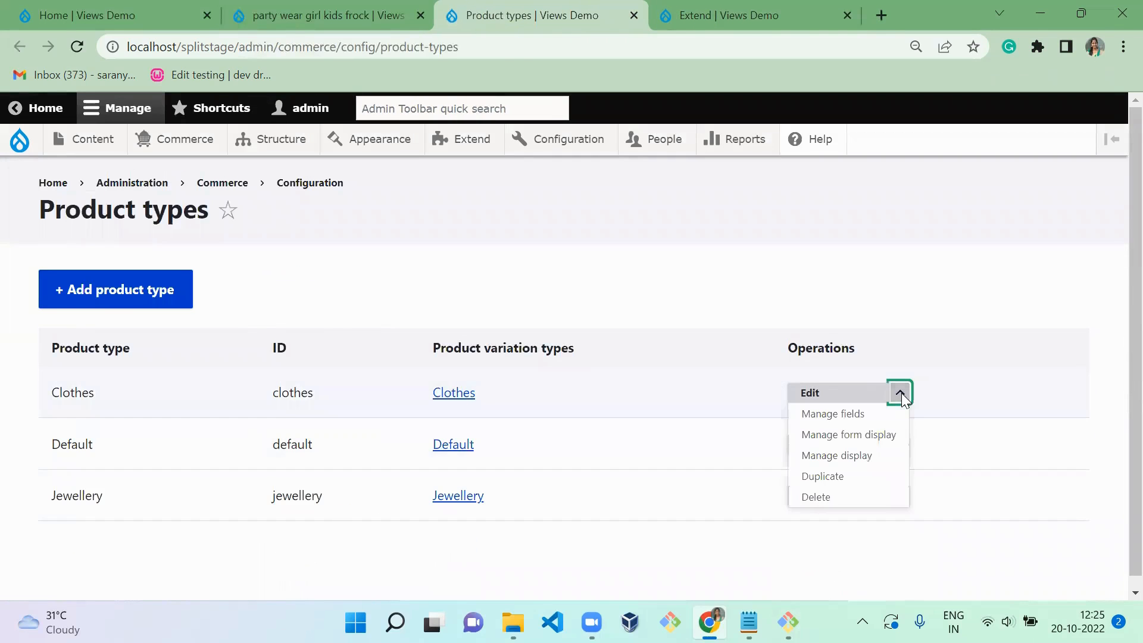
{"action": "left_click", "coordinate": [856, 463]}
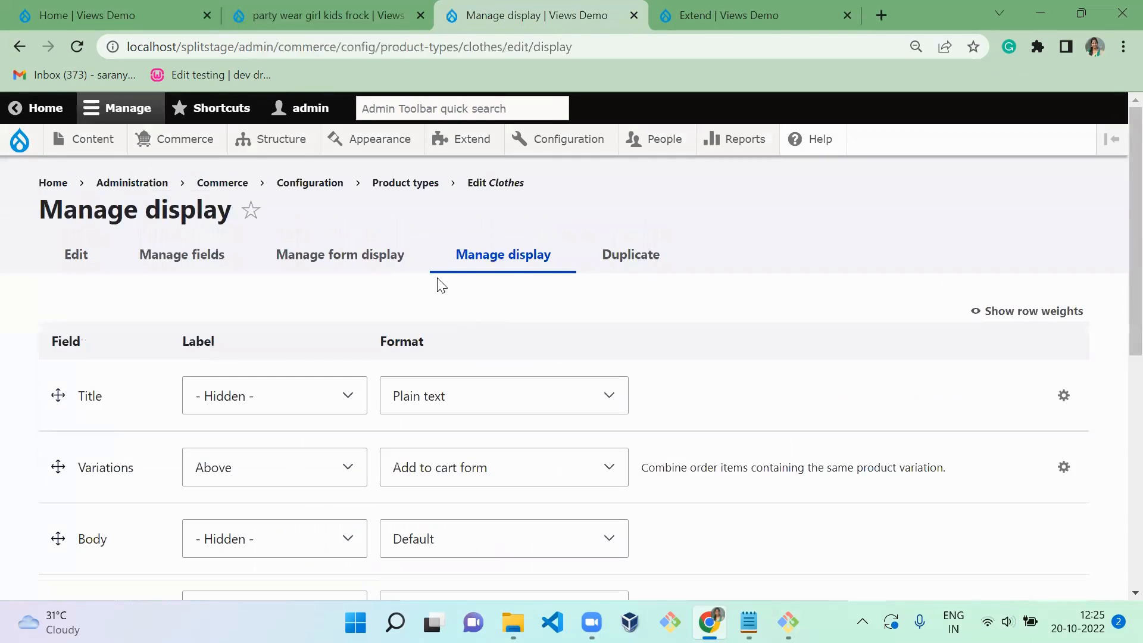
- Set the label of the Variations field to Hidden in the Clothes display and save the display settings
{"action": "left_click", "coordinate": [248, 467]}
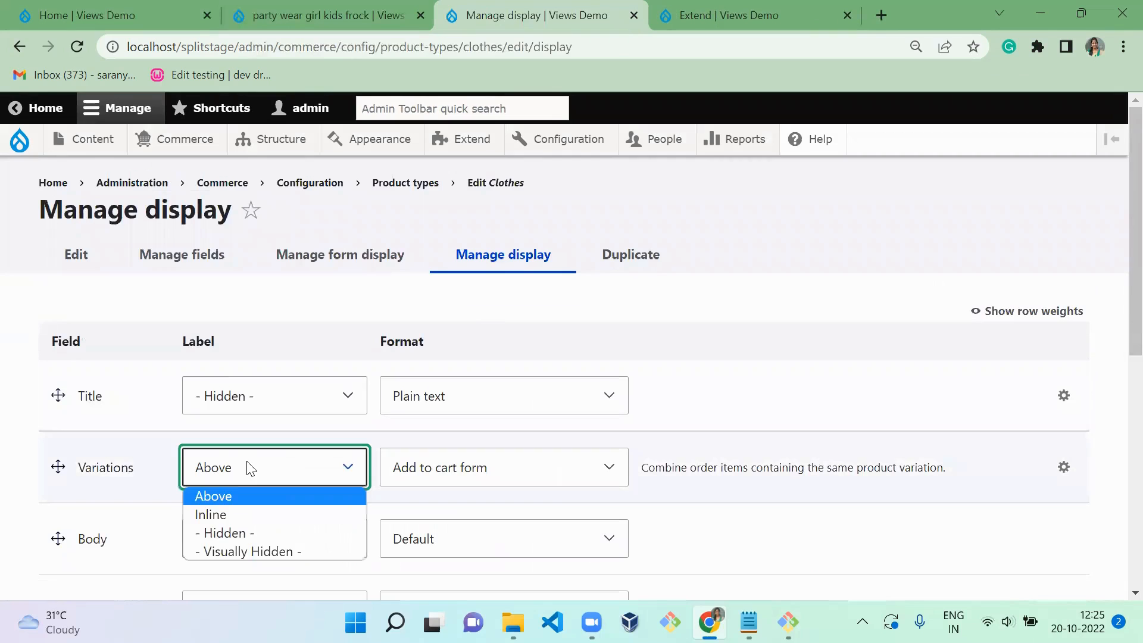
{"action": "left_click", "coordinate": [238, 532]}
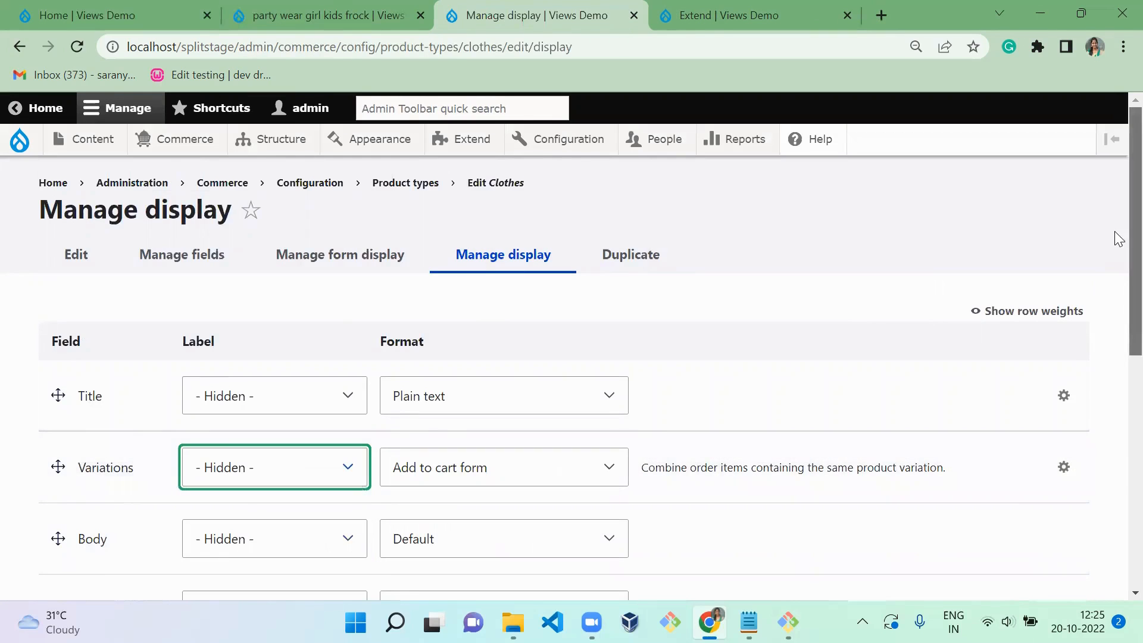
{"action": "scroll", "coordinate": [1116, 242], "scroll_direction": "down", "scroll_amount": 10}
{"action": "left_click", "coordinate": [66, 504]}
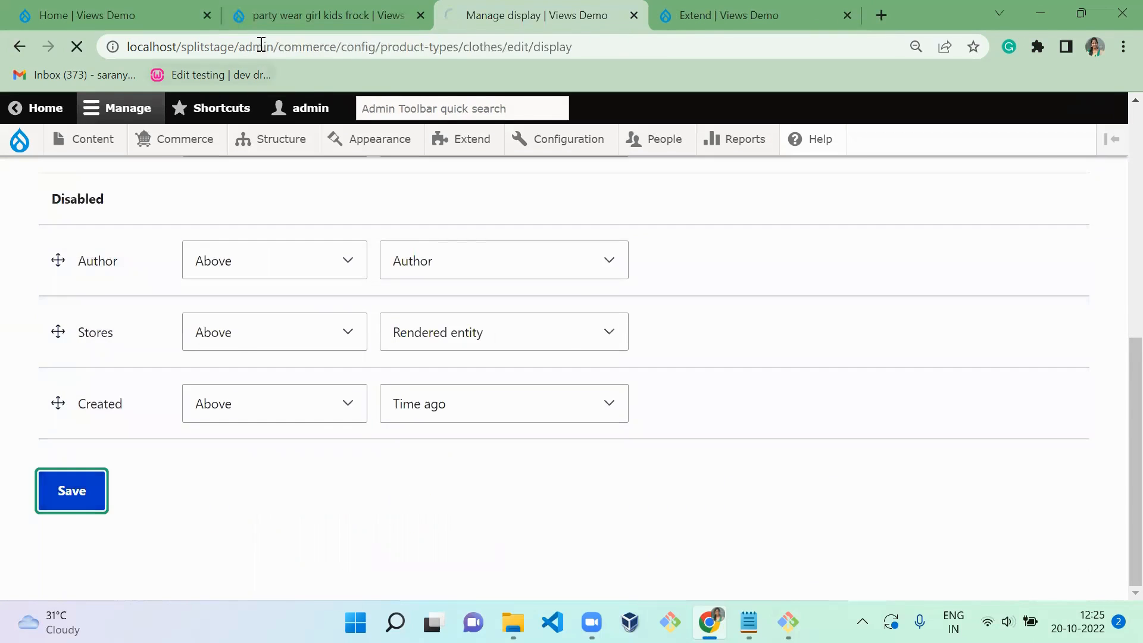
- Reload the frock's product page to check the Variations label and the list of color choices
{"action": "left_click", "coordinate": [258, 7]}
{"action": "key", "text": "F5"}
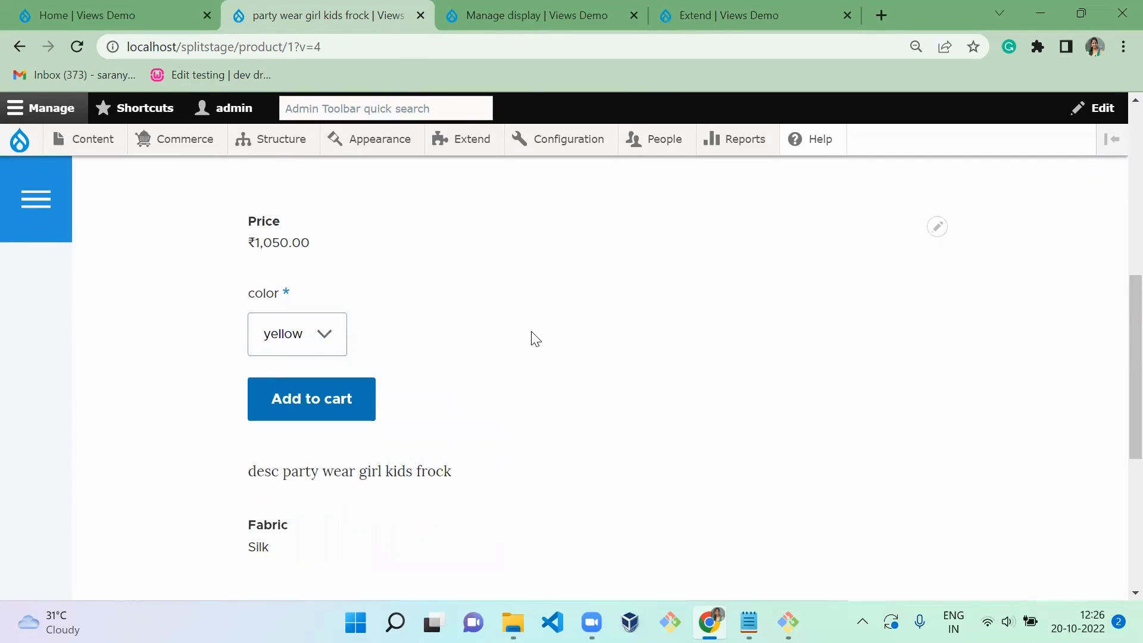
{"action": "left_click", "coordinate": [275, 329]}
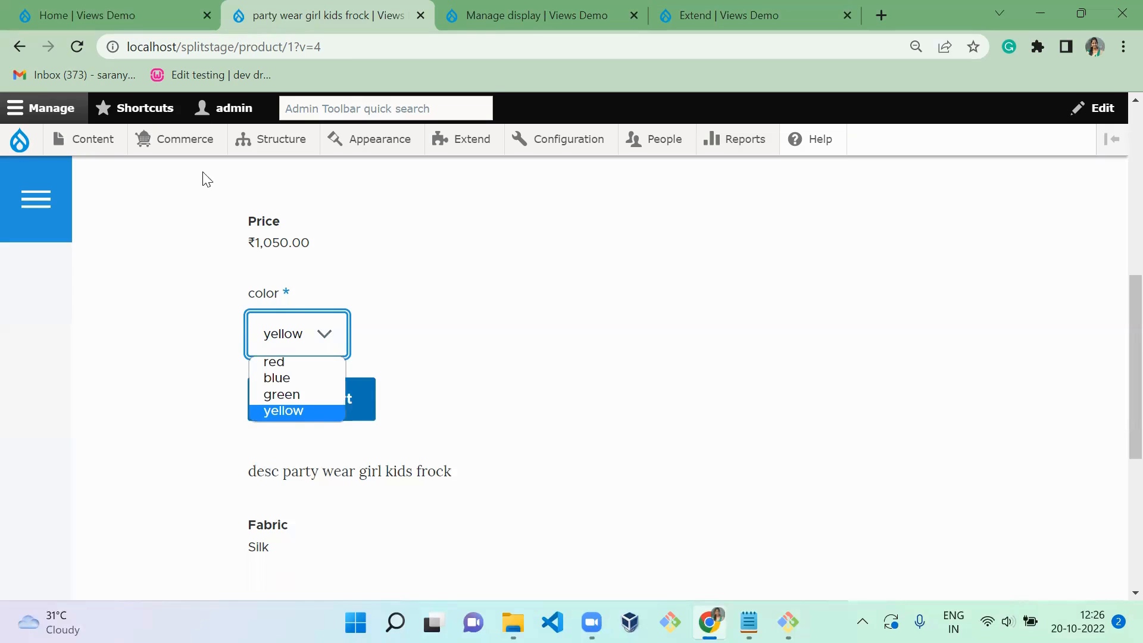
- Change the color product attribute's element type to Rendered attribute and save the attribute
{"action": "mouse_move", "coordinate": [178, 139]}
{"action": "mouse_move", "coordinate": [184, 202]}
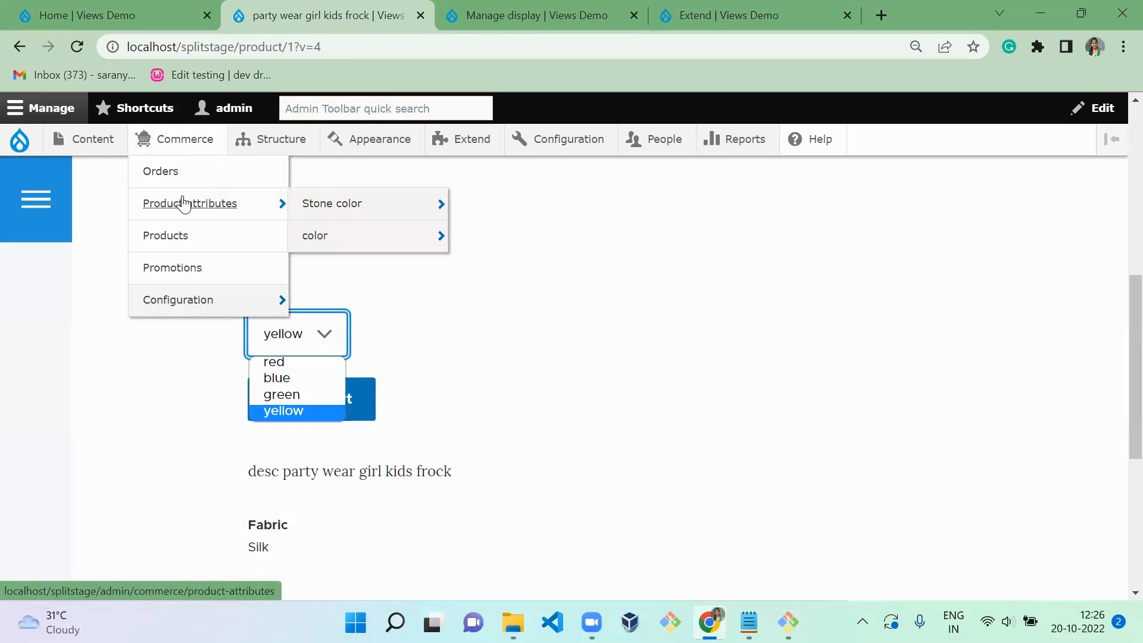
{"action": "left_click", "coordinate": [327, 245]}
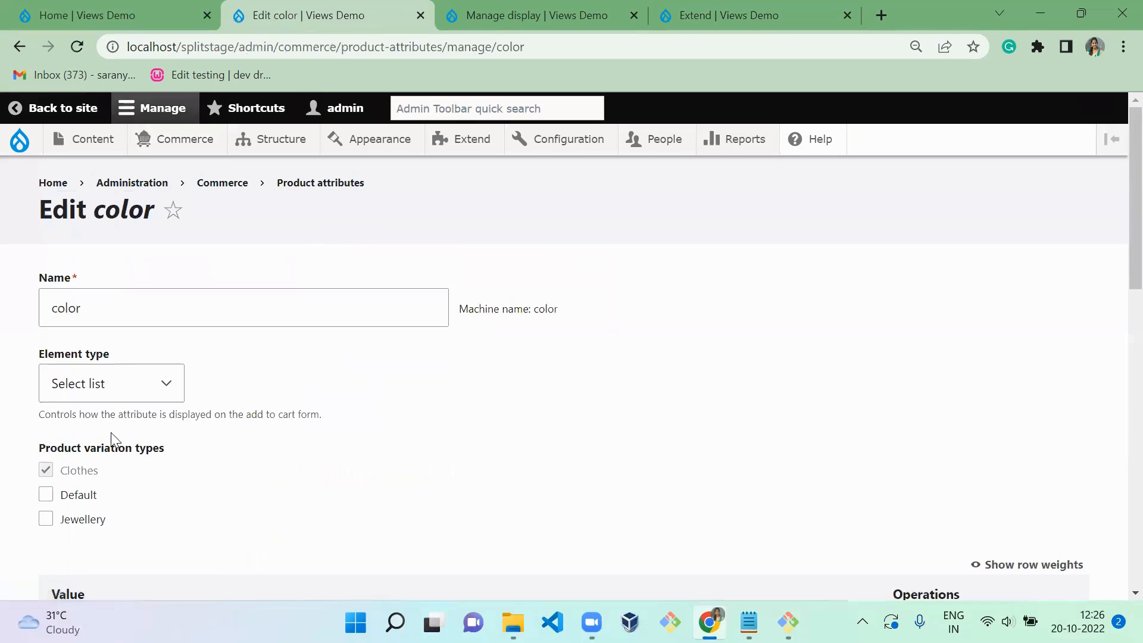
{"action": "left_click", "coordinate": [118, 385]}
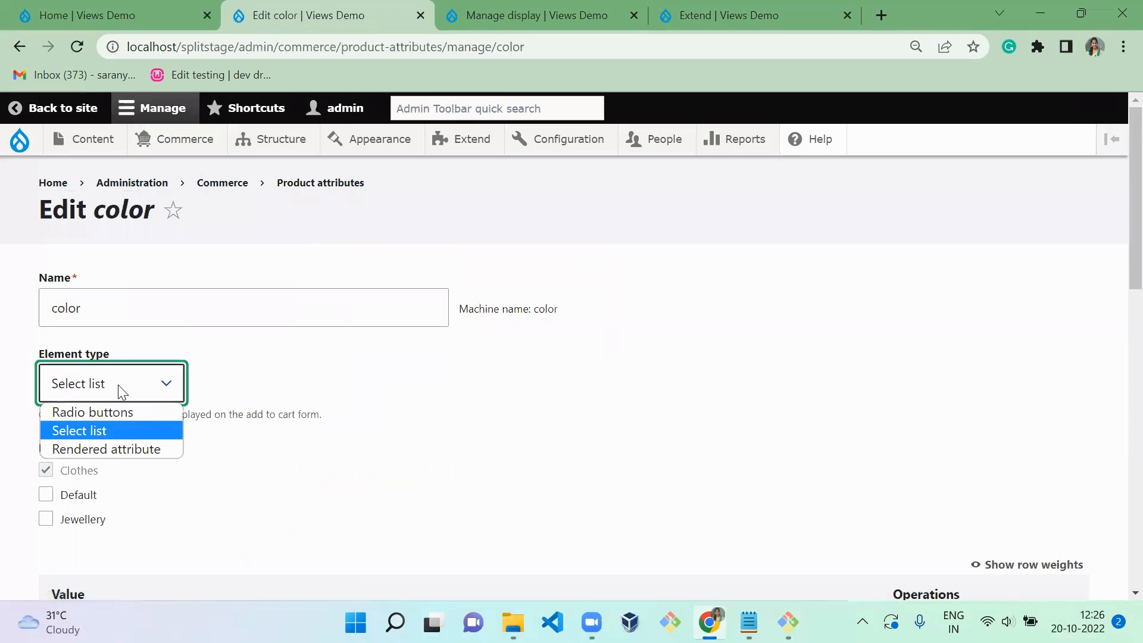
{"action": "left_click", "coordinate": [102, 448]}
{"action": "scroll", "coordinate": [317, 430], "scroll_direction": "down", "scroll_amount": 12}
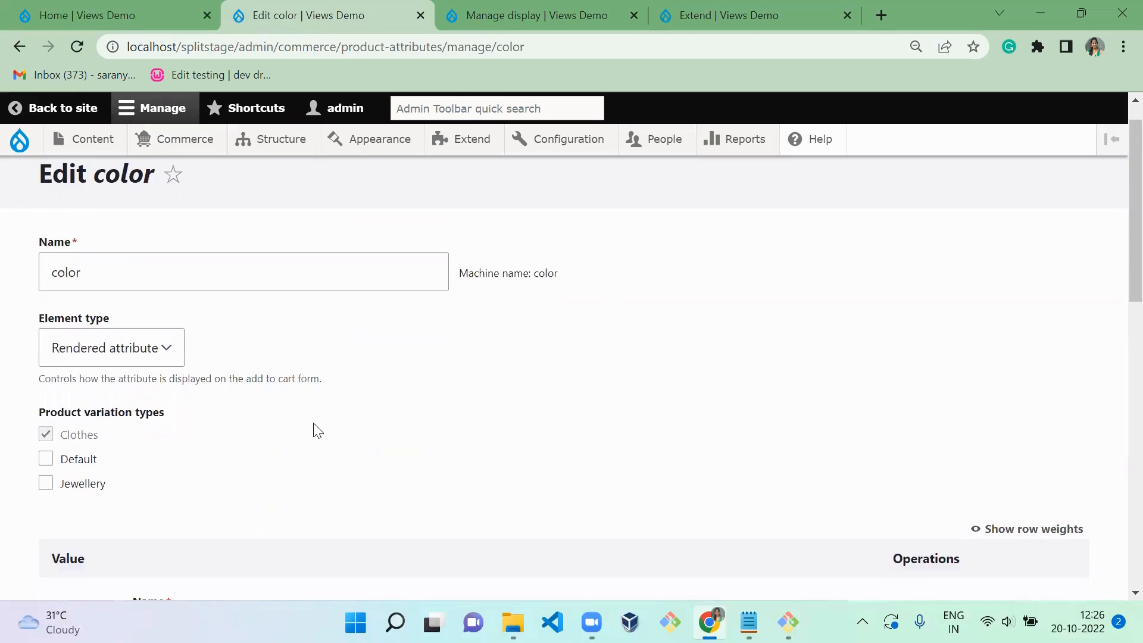
{"action": "scroll", "coordinate": [315, 429], "scroll_direction": "down", "scroll_amount": 2}
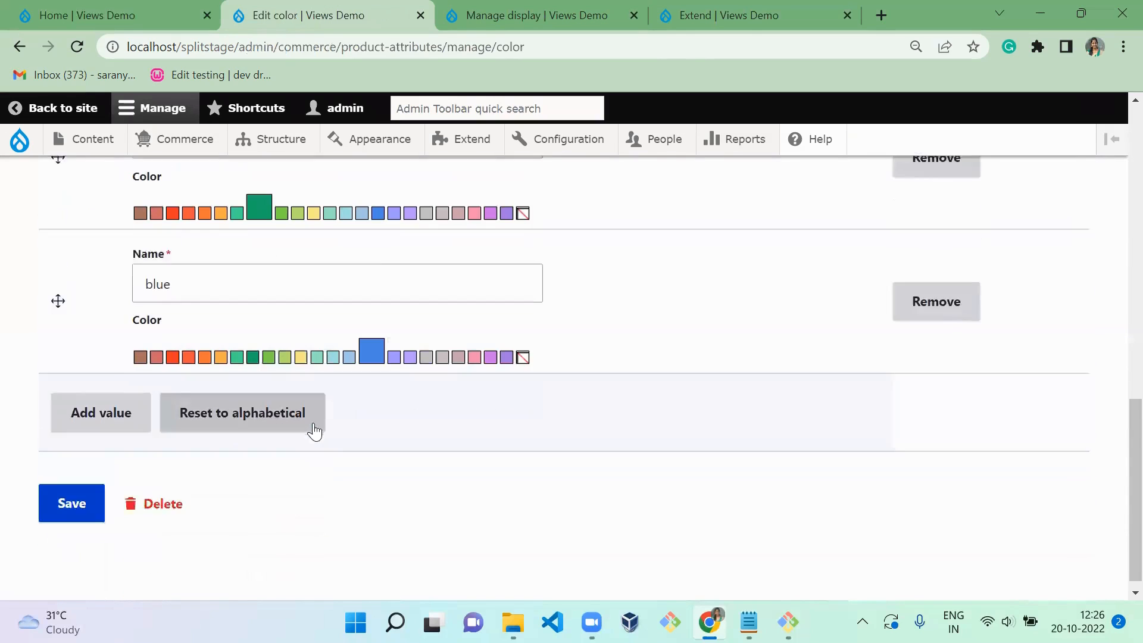
{"action": "left_click", "coordinate": [71, 488]}
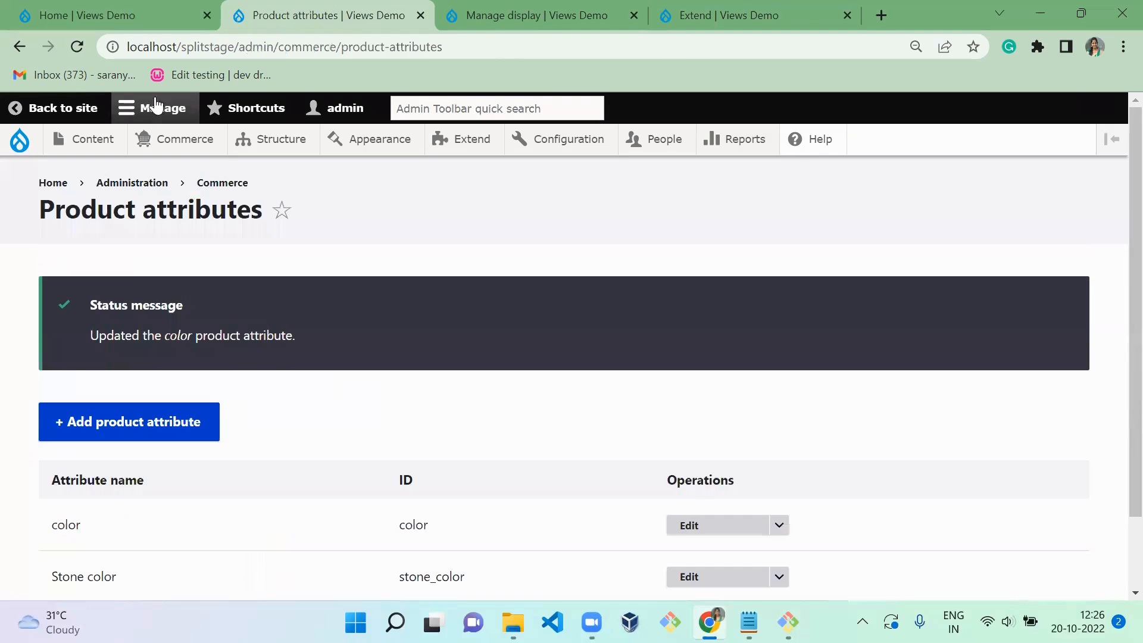
- Open the party wear girl kids frock's product page from the Commerce product list
{"action": "left_click", "coordinate": [21, 48], "text": "ctrl"}
{"action": "key", "text": "ctrl+Tab"}
{"action": "left_click", "coordinate": [20, 47]}
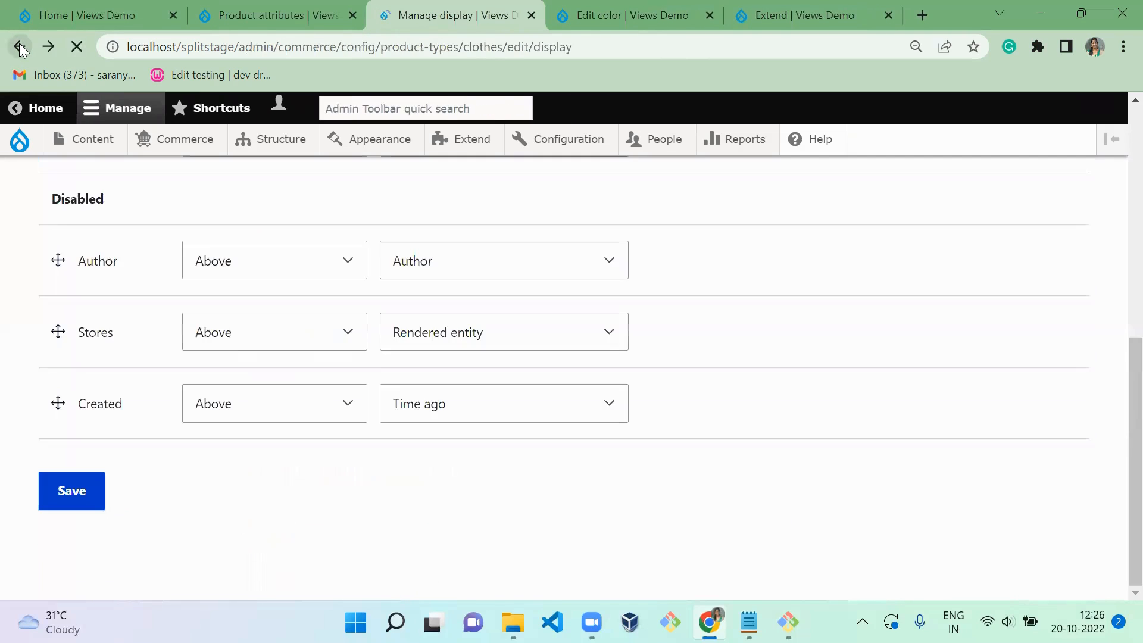
{"action": "left_click", "coordinate": [19, 47]}
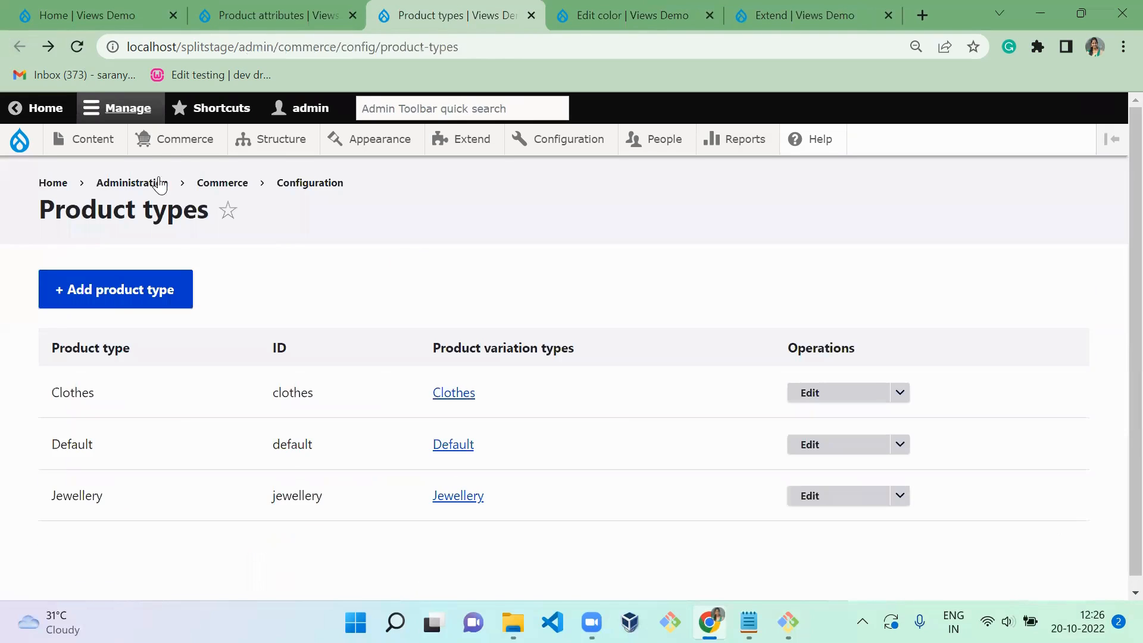
{"action": "mouse_move", "coordinate": [158, 144]}
{"action": "left_click", "coordinate": [189, 241]}
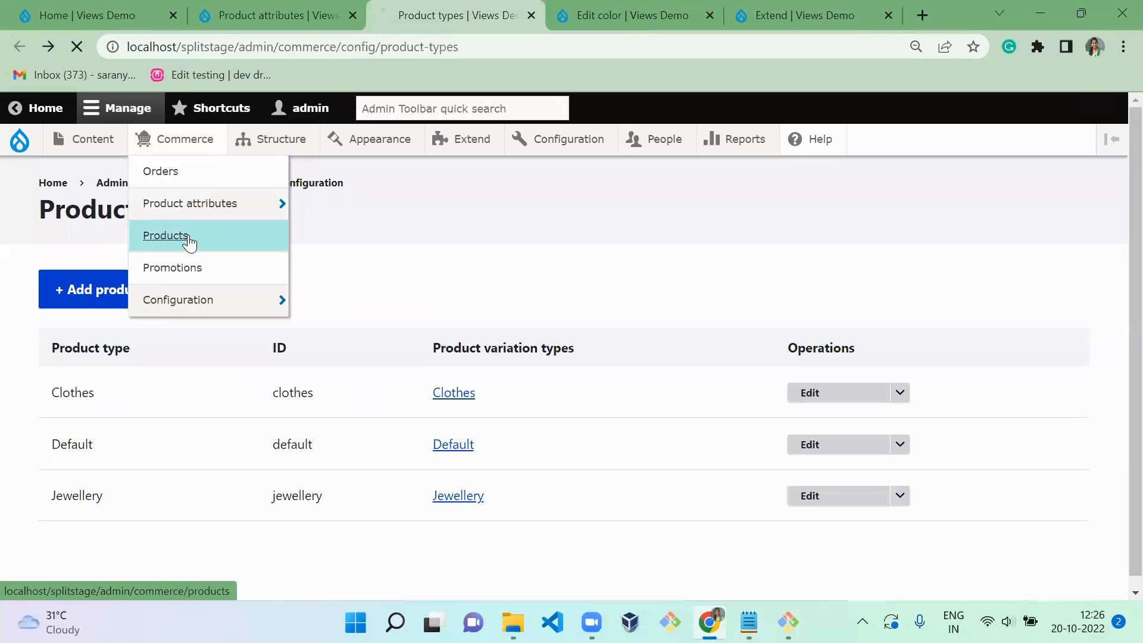
{"action": "scroll", "coordinate": [188, 238], "scroll_direction": "down", "scroll_amount": 2}
{"action": "scroll", "coordinate": [188, 238], "scroll_direction": "down", "scroll_amount": 3}
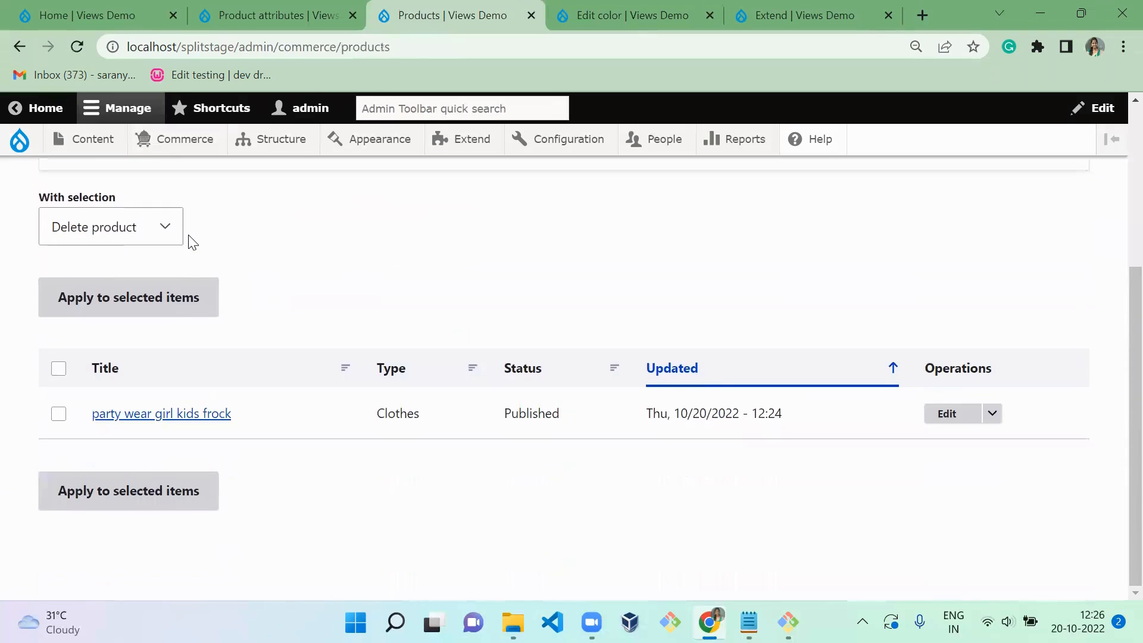
{"action": "left_click", "coordinate": [167, 414]}
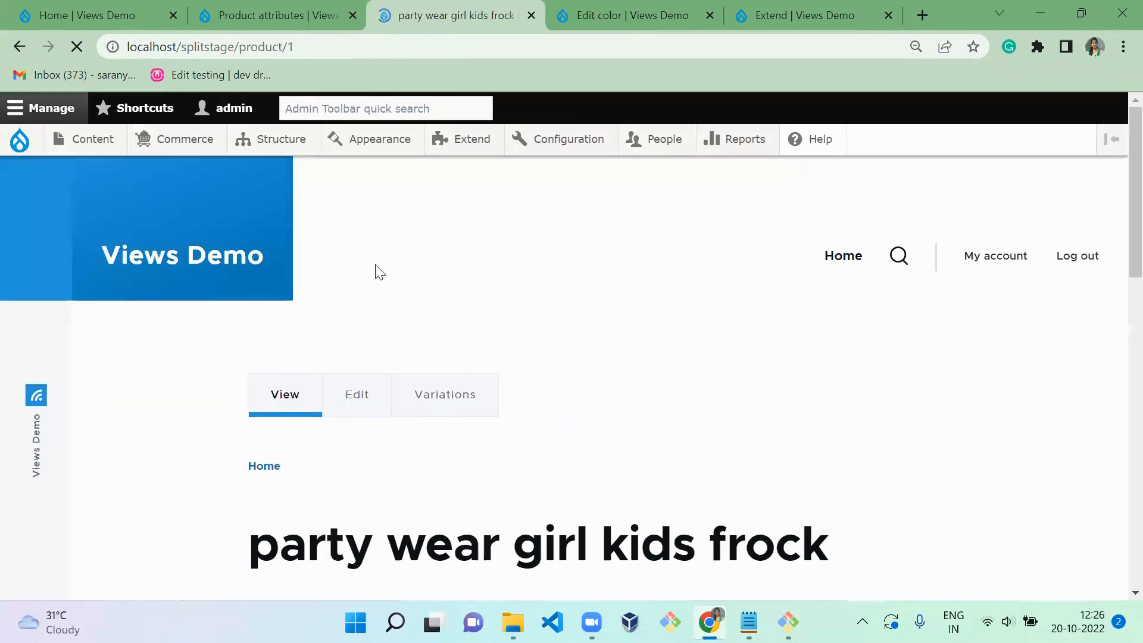
- Review the frock's color choices, and open the display management page of the color product attribute
{"action": "scroll", "coordinate": [375, 271], "scroll_direction": "down", "scroll_amount": 7}
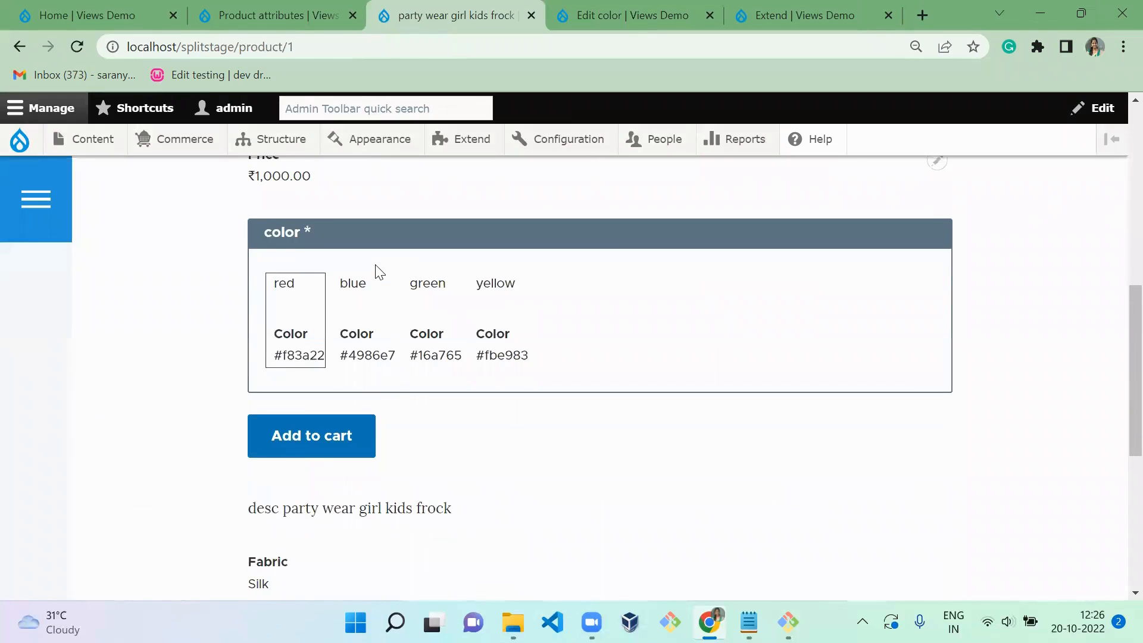
{"action": "scroll", "coordinate": [379, 271], "scroll_direction": "up", "scroll_amount": 2}
{"action": "left_click", "coordinate": [247, 8]}
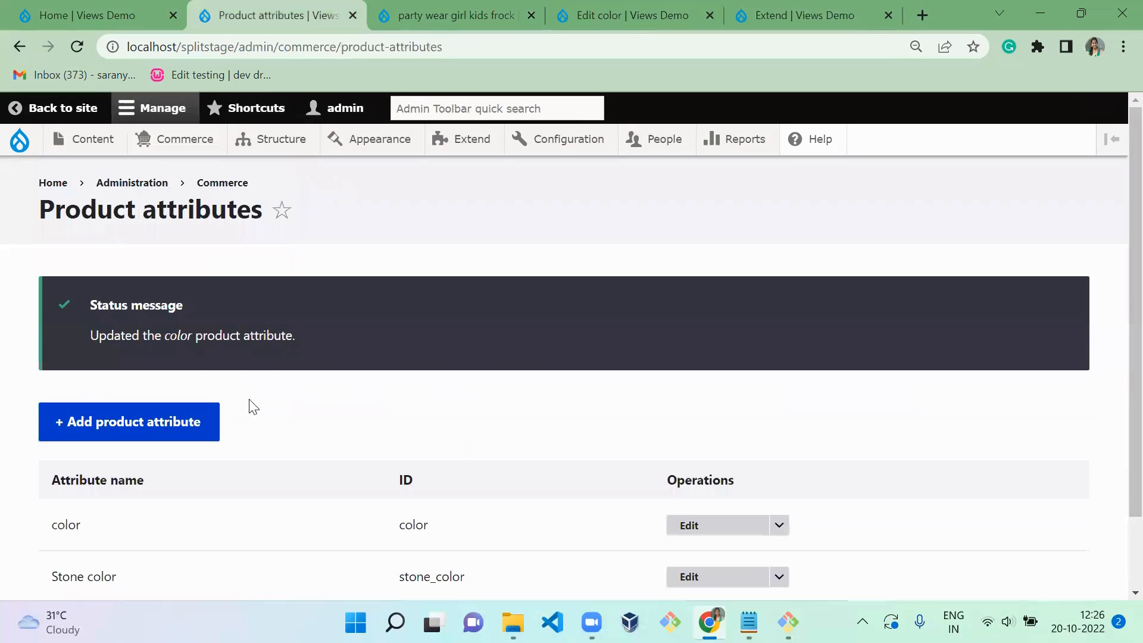
{"action": "left_click_drag", "start_coordinate": [1120, 179], "coordinate": [1120, 291]}
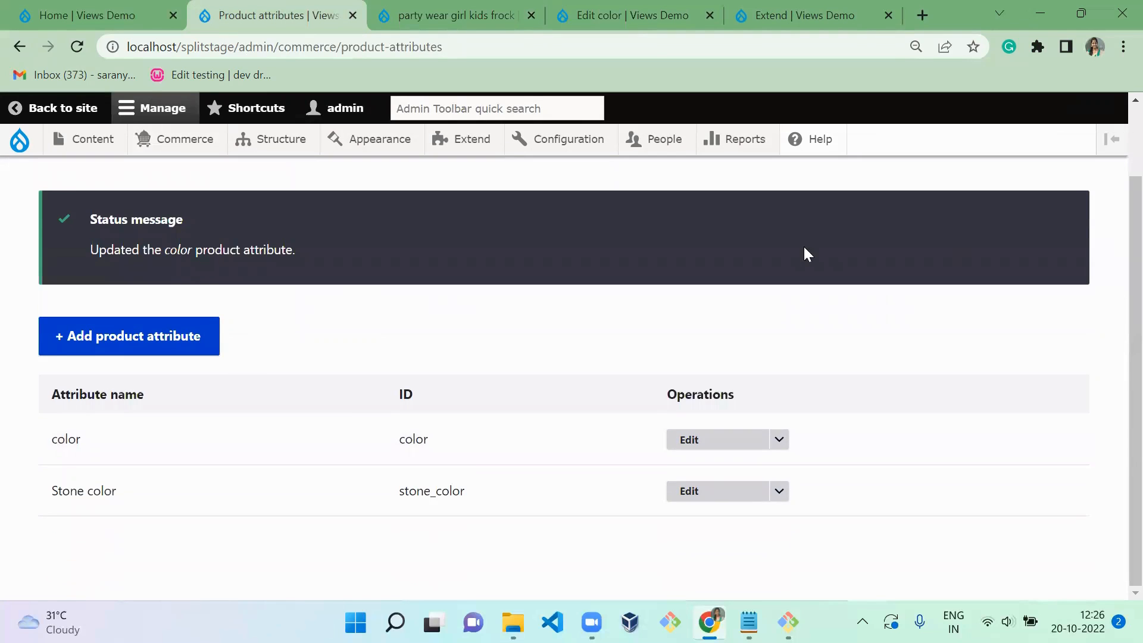
{"action": "left_click", "coordinate": [778, 435]}
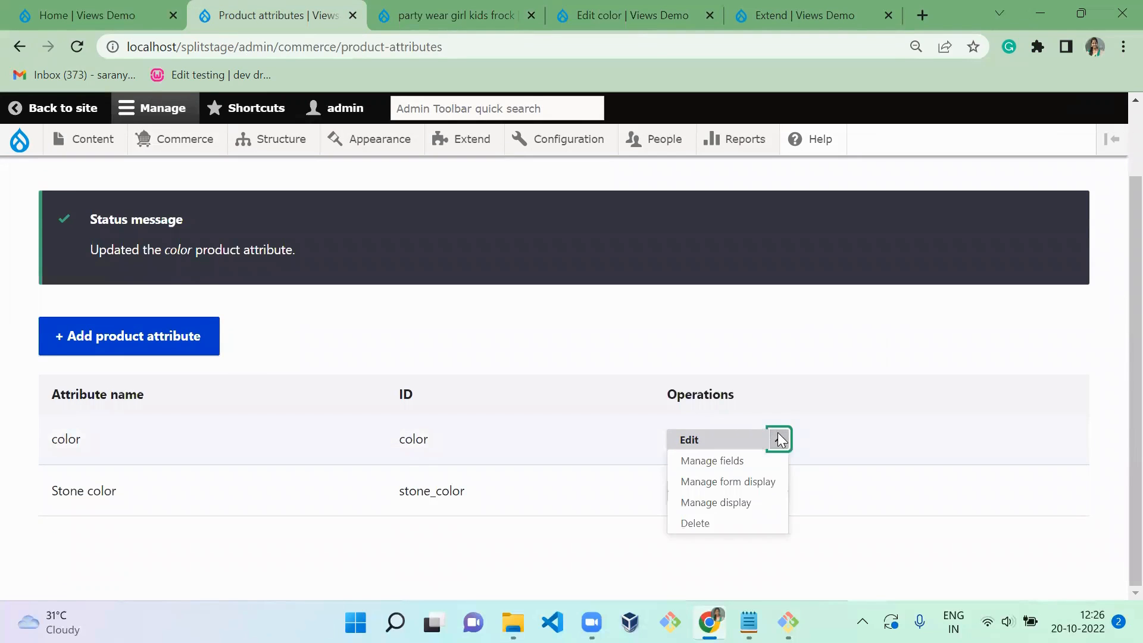
{"action": "left_click", "coordinate": [706, 504]}
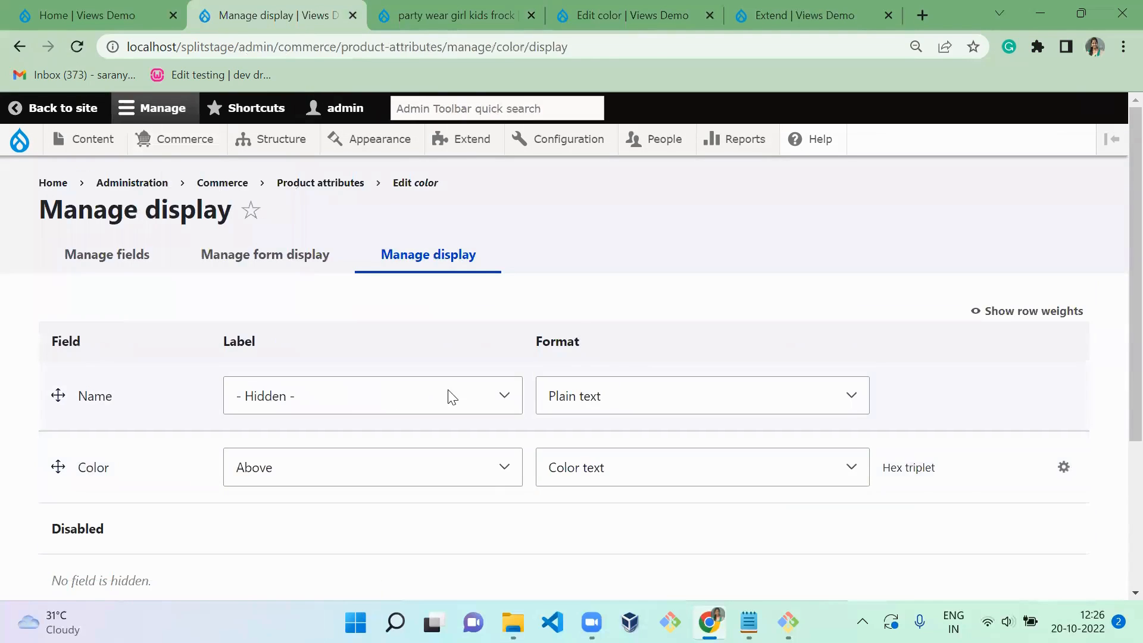
- Set the Color field's format to Color swatch in the color attribute's display and save the settings
{"action": "left_click", "coordinate": [653, 475]}
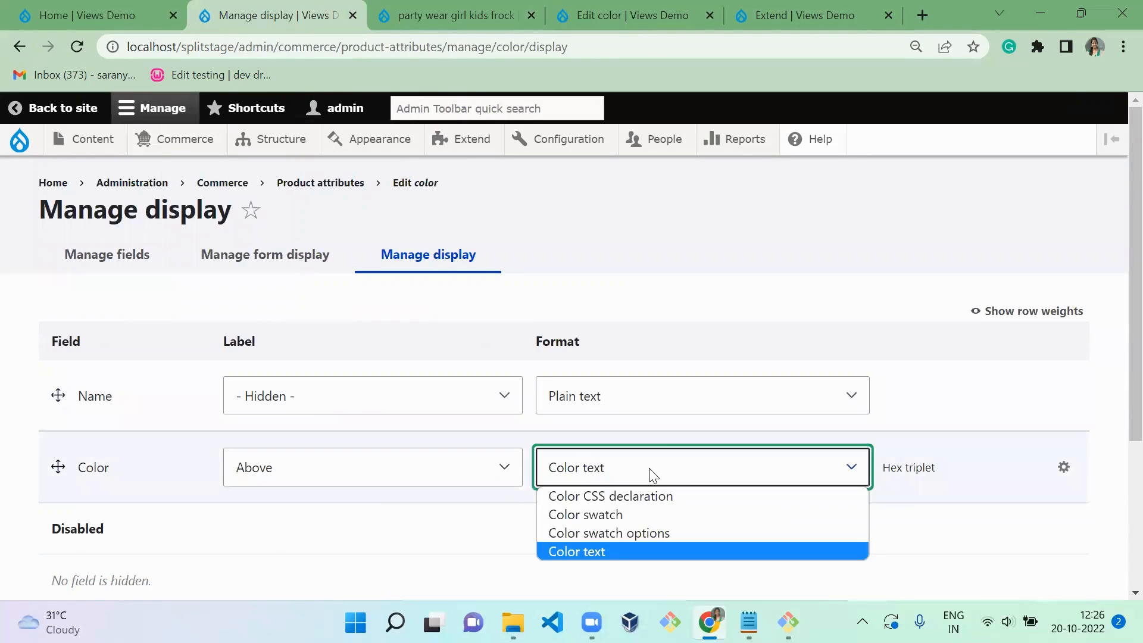
{"action": "left_click", "coordinate": [629, 515]}
{"action": "scroll", "coordinate": [630, 522], "scroll_direction": "down", "scroll_amount": 3}
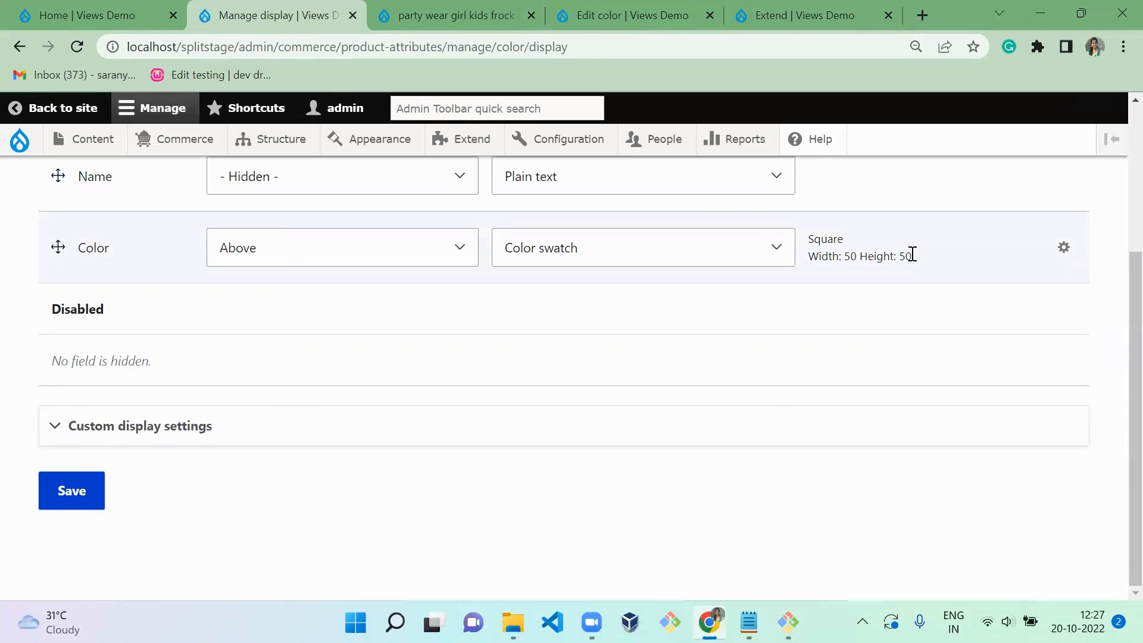
{"action": "double_click", "coordinate": [933, 252]}
{"action": "left_click", "coordinate": [933, 253]}
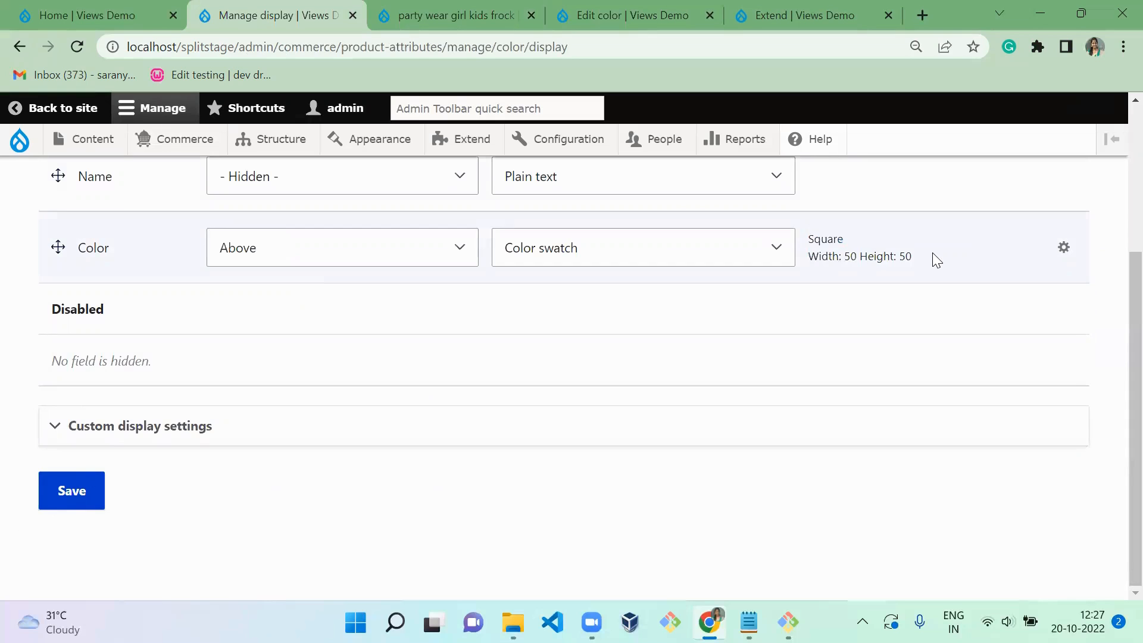
{"action": "left_click", "coordinate": [73, 503]}
- Reload the frock's product page and try the blue, green and yellow swatches to check the variation prices
{"action": "key", "text": "ctrl+Tab"}
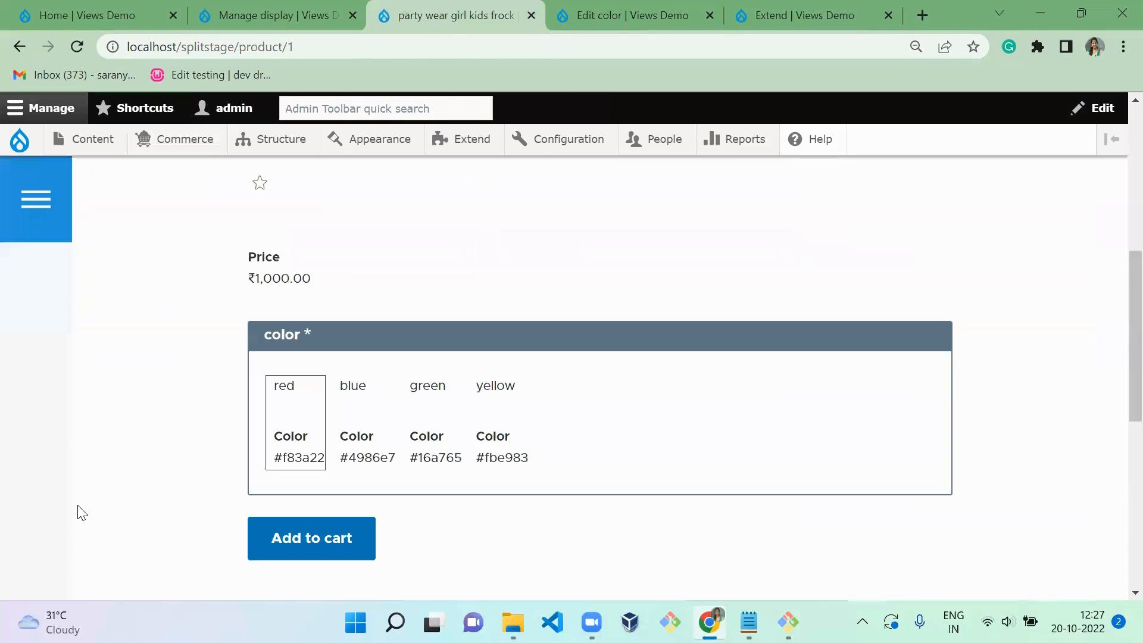
{"action": "key", "text": "F5"}
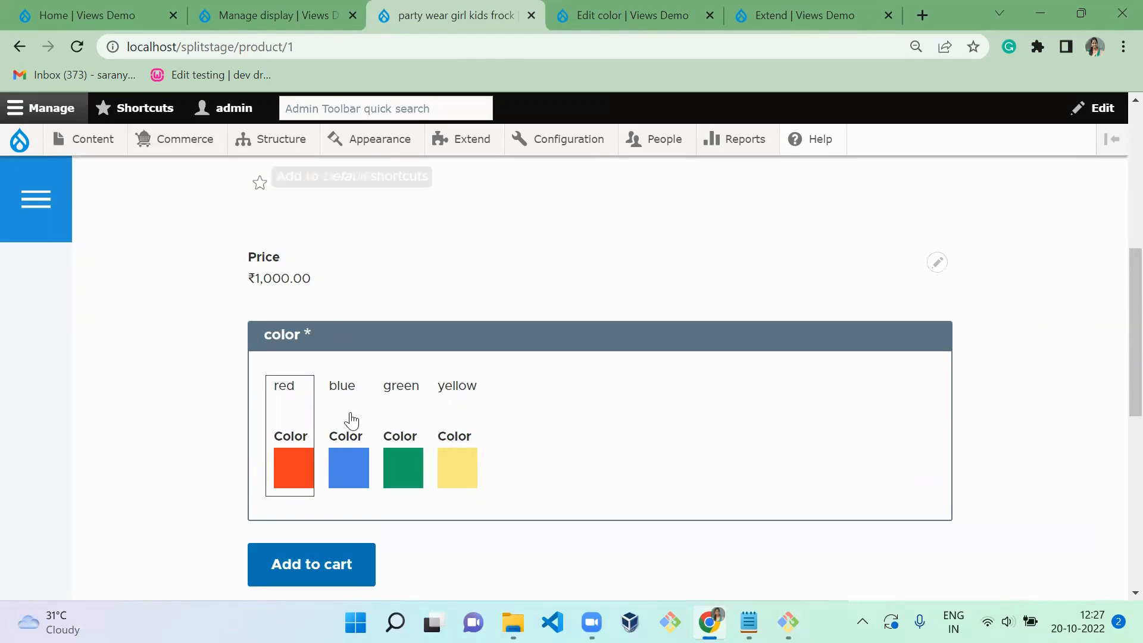
{"action": "left_click", "coordinate": [359, 447]}
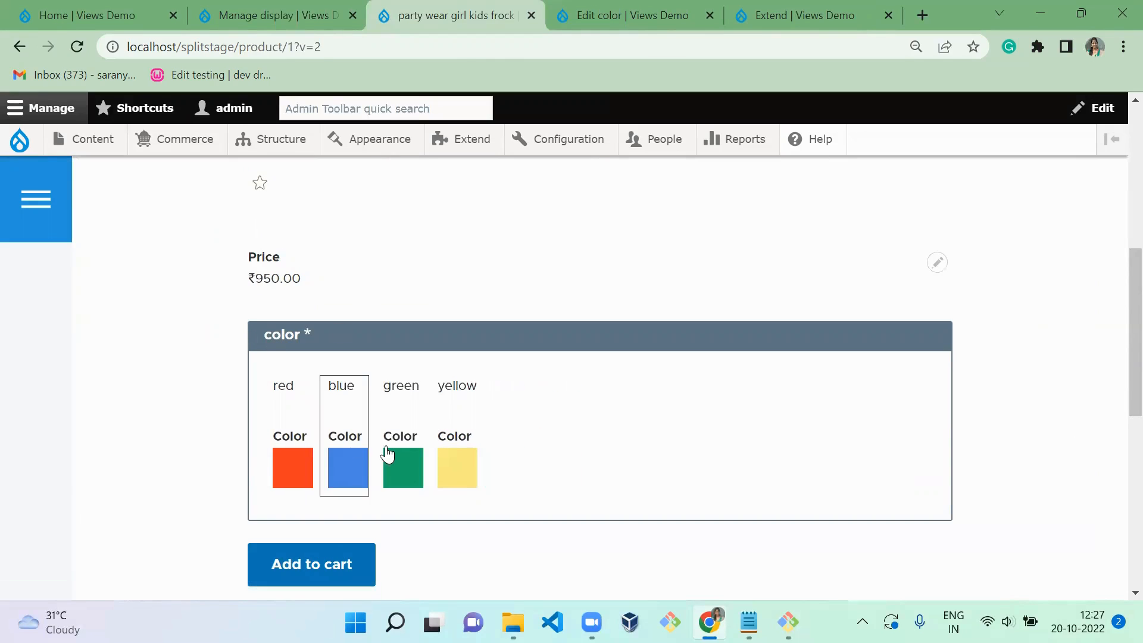
{"action": "left_click", "coordinate": [401, 458]}
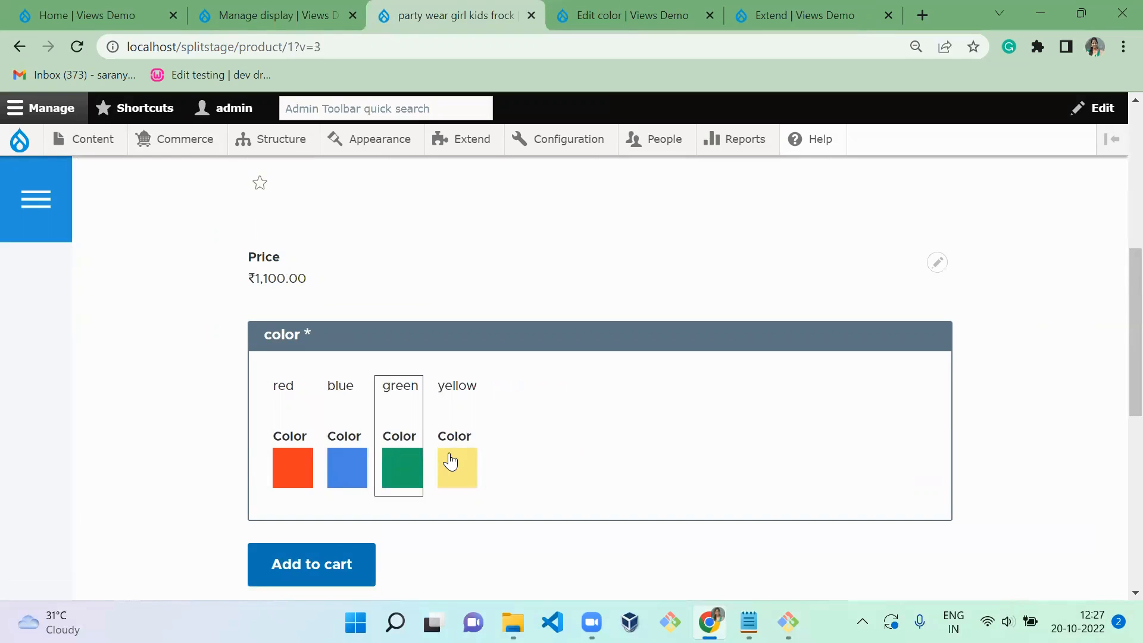
{"action": "left_click", "coordinate": [450, 462]}
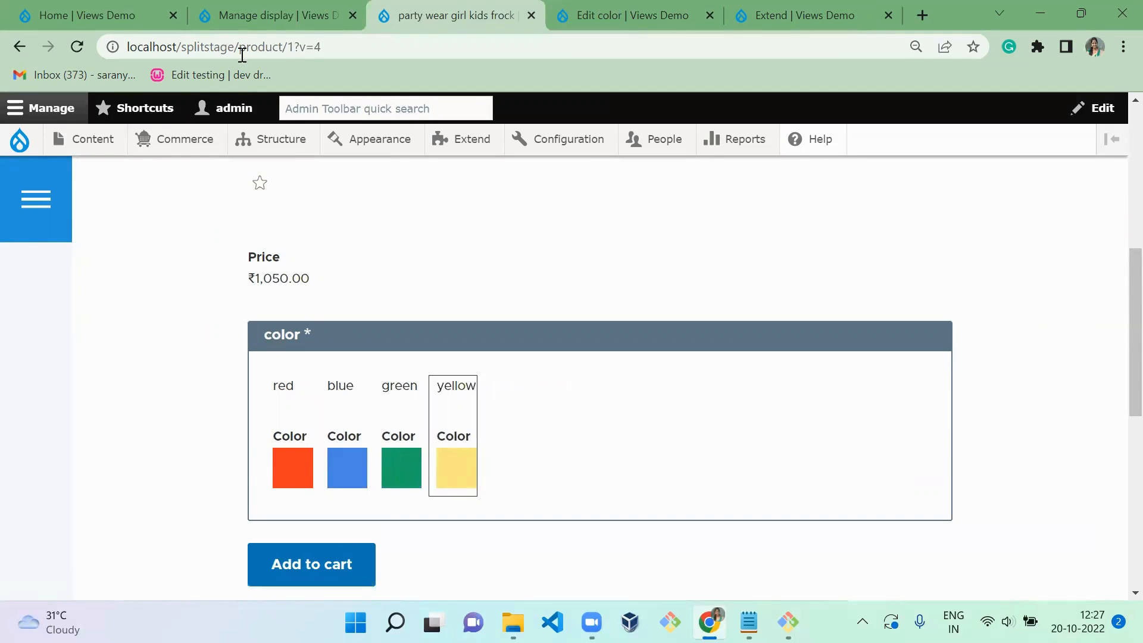
- Change the Color field's swatch shape to Circle in the color attribute's display and update the format settings
{"action": "left_click", "coordinate": [257, 7]}
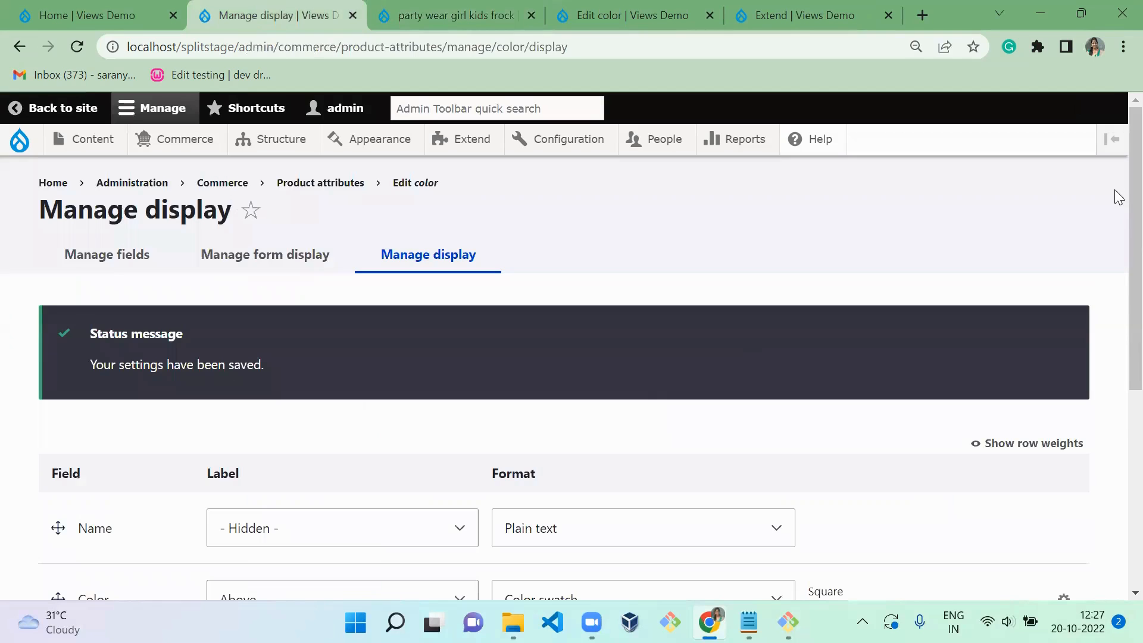
{"action": "scroll", "coordinate": [1116, 280], "scroll_direction": "down", "scroll_amount": 3}
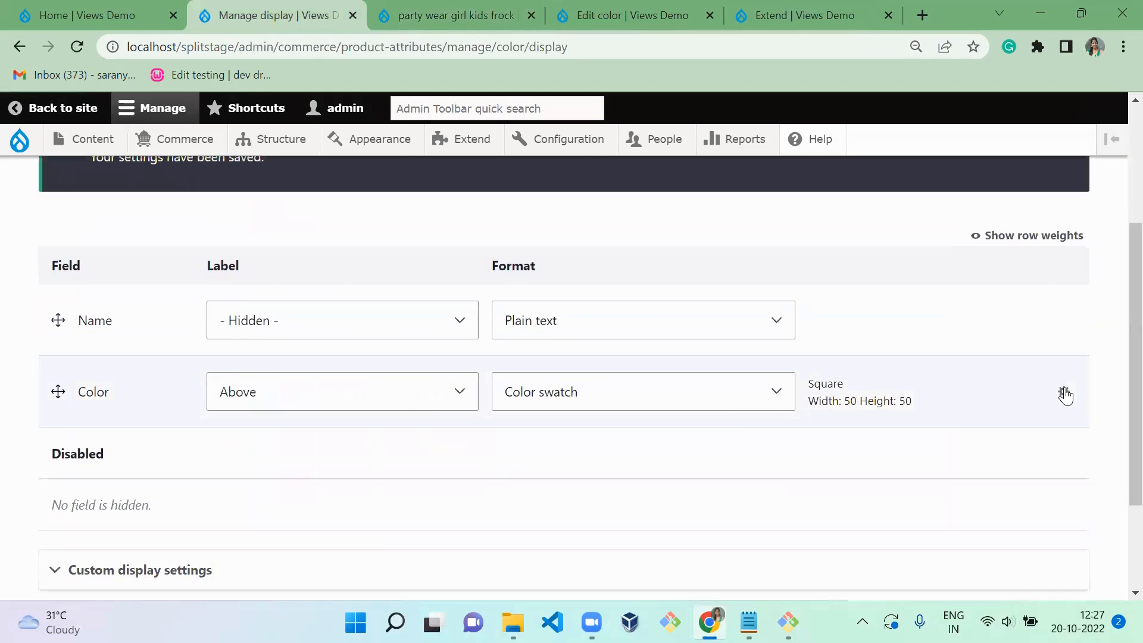
{"action": "left_click", "coordinate": [1064, 393]}
{"action": "left_click", "coordinate": [506, 441]}
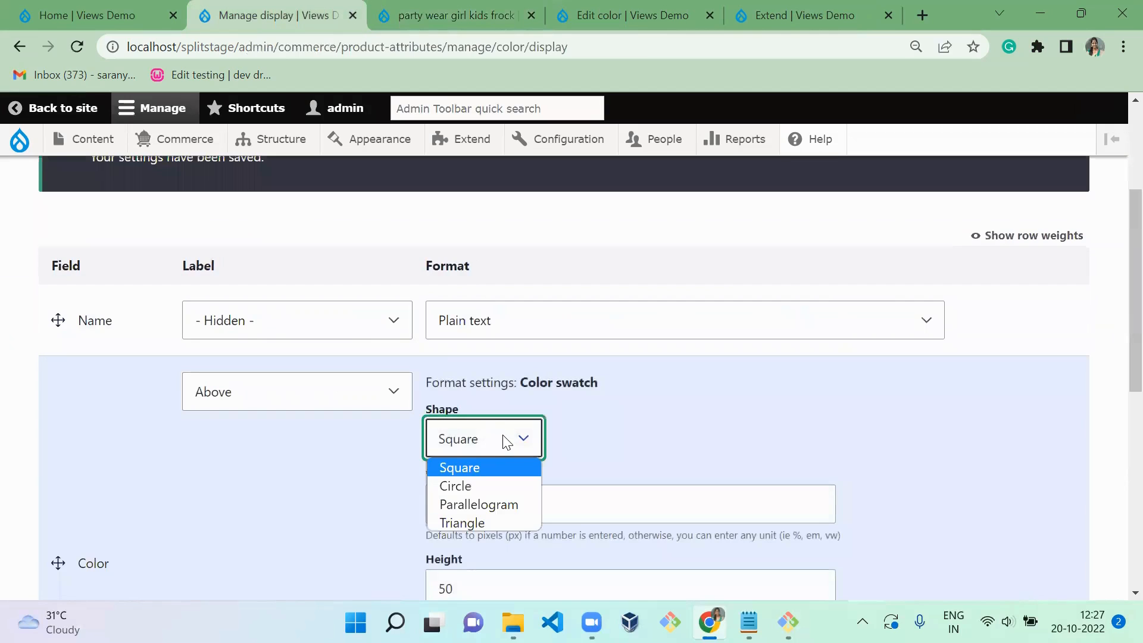
{"action": "left_click", "coordinate": [501, 481]}
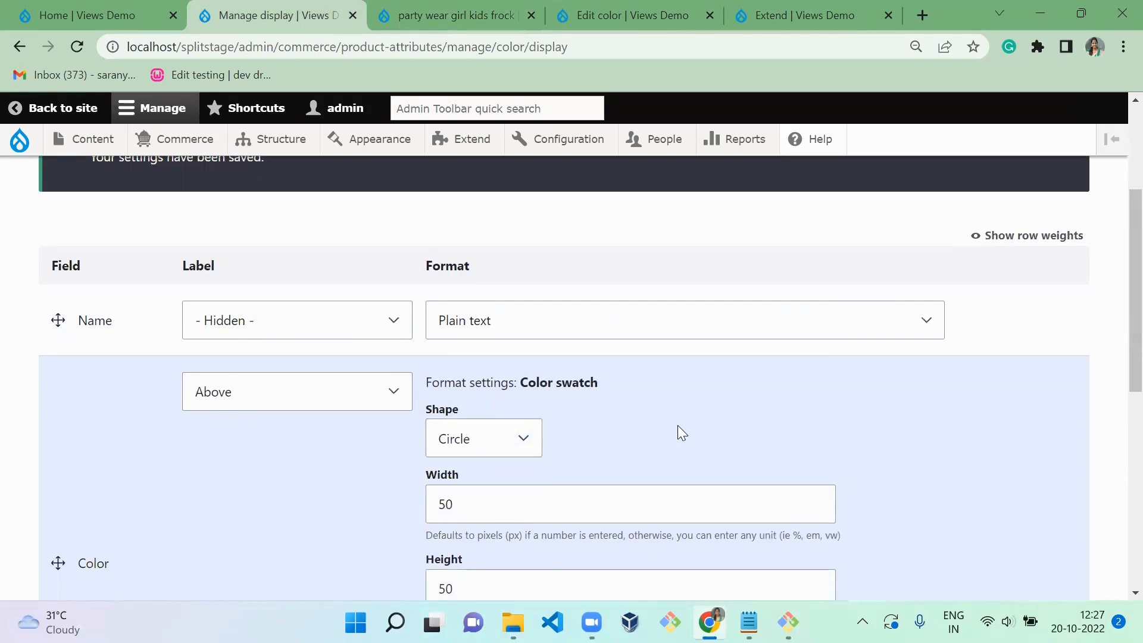
{"action": "scroll", "coordinate": [678, 425], "scroll_direction": "down", "scroll_amount": 4}
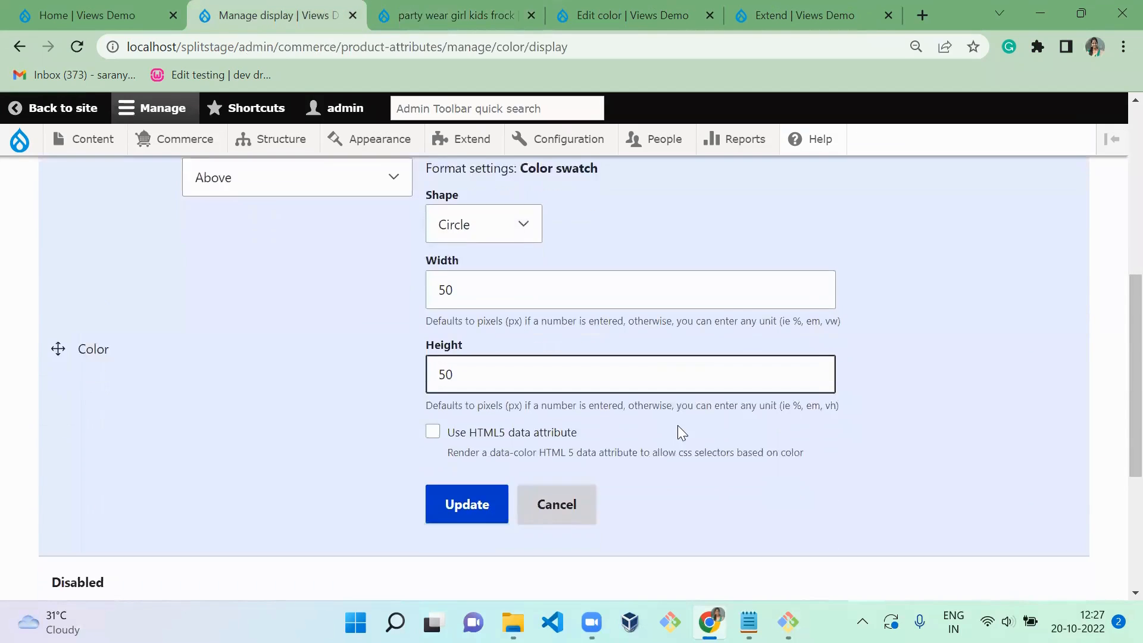
{"action": "scroll", "coordinate": [678, 425], "scroll_direction": "up", "scroll_amount": 1}
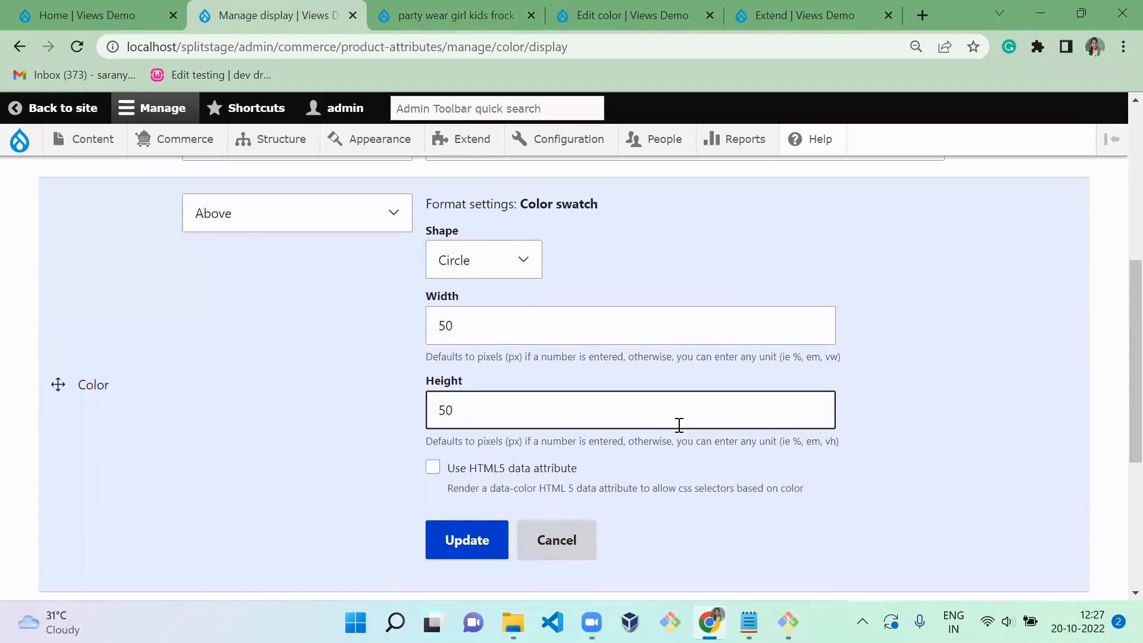
{"action": "left_click", "coordinate": [477, 555]}
- Set the Color field's label to Hidden and save the color attribute's display settings
{"action": "left_click", "coordinate": [384, 246]}
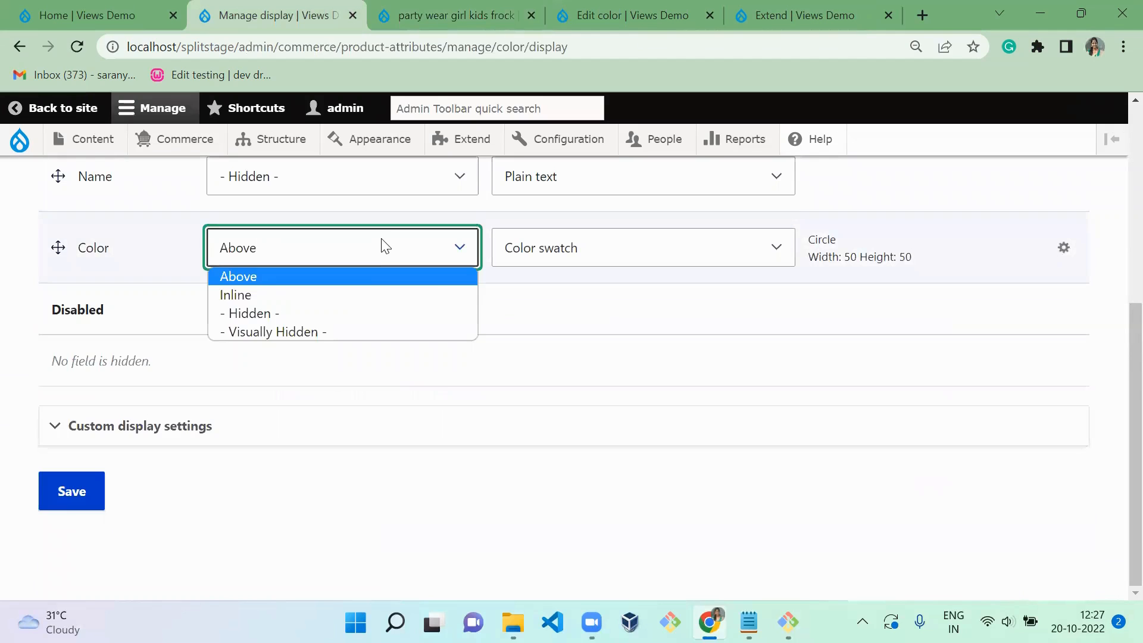
{"action": "left_click", "coordinate": [366, 313]}
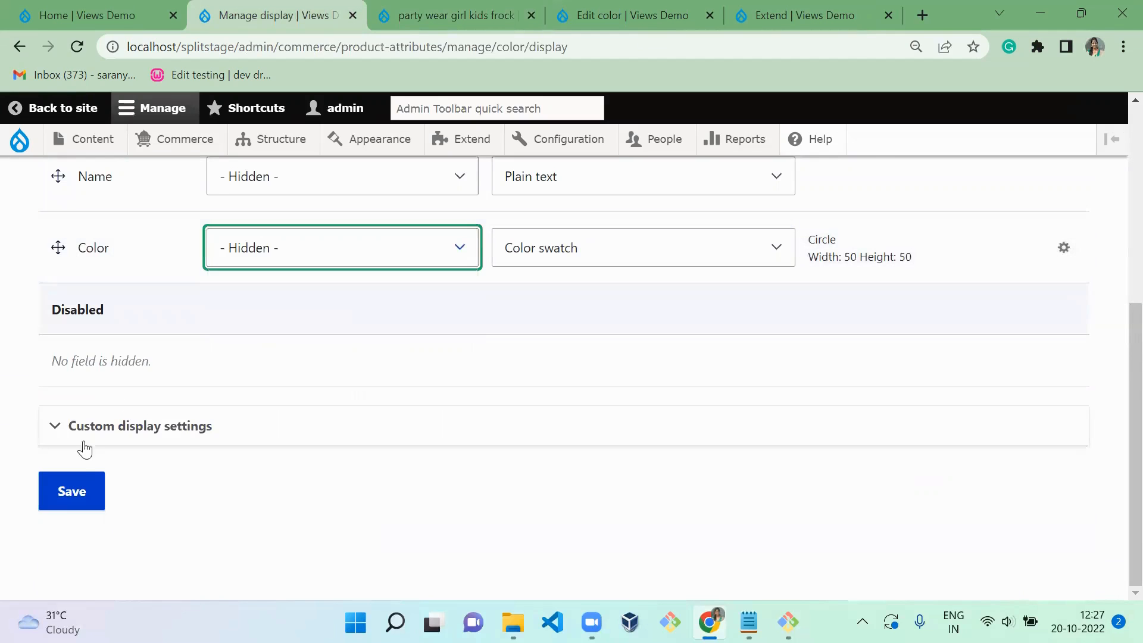
{"action": "left_click", "coordinate": [81, 498]}
- Reload the frock's product page and try the red and blue swatches to check their new appearance
{"action": "key", "text": "ctrl+Tab"}
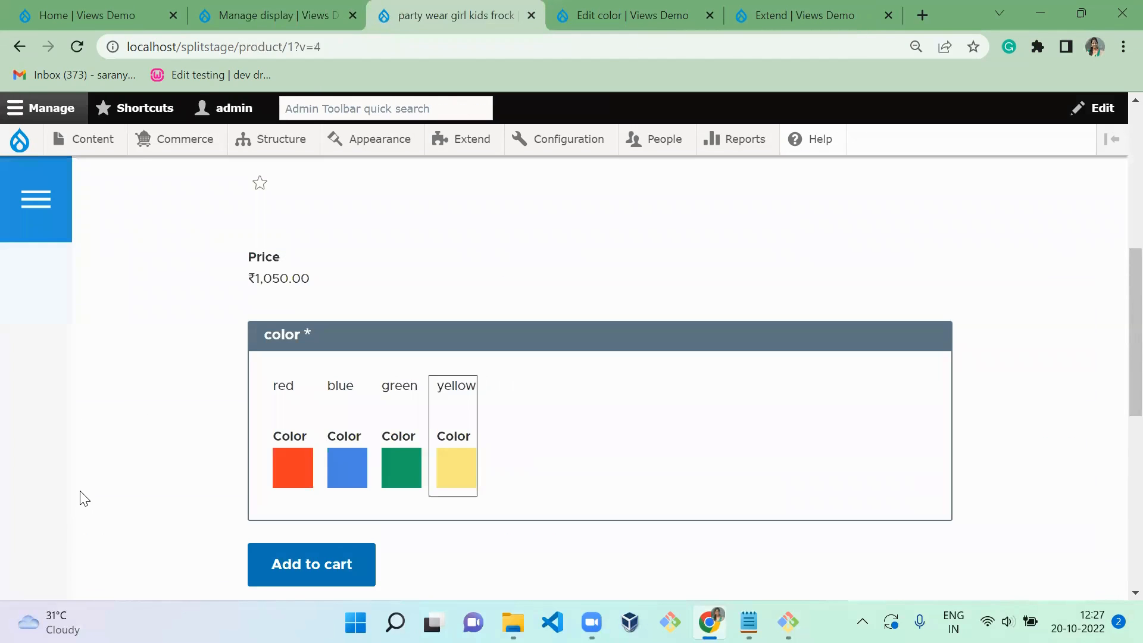
{"action": "key", "text": "F5"}
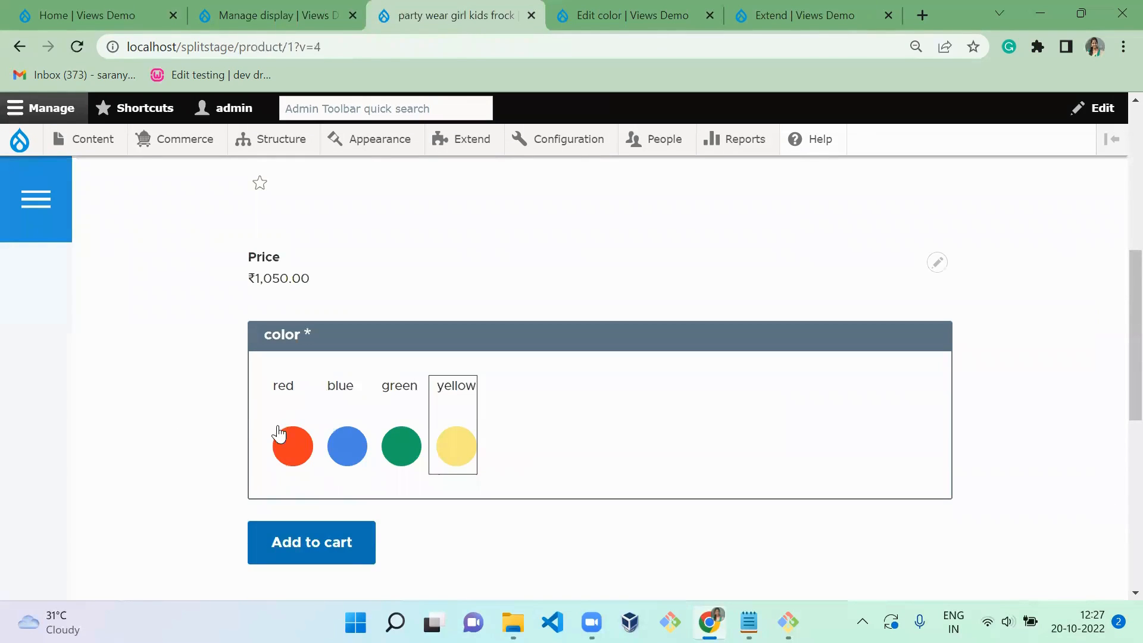
{"action": "left_click", "coordinate": [289, 444]}
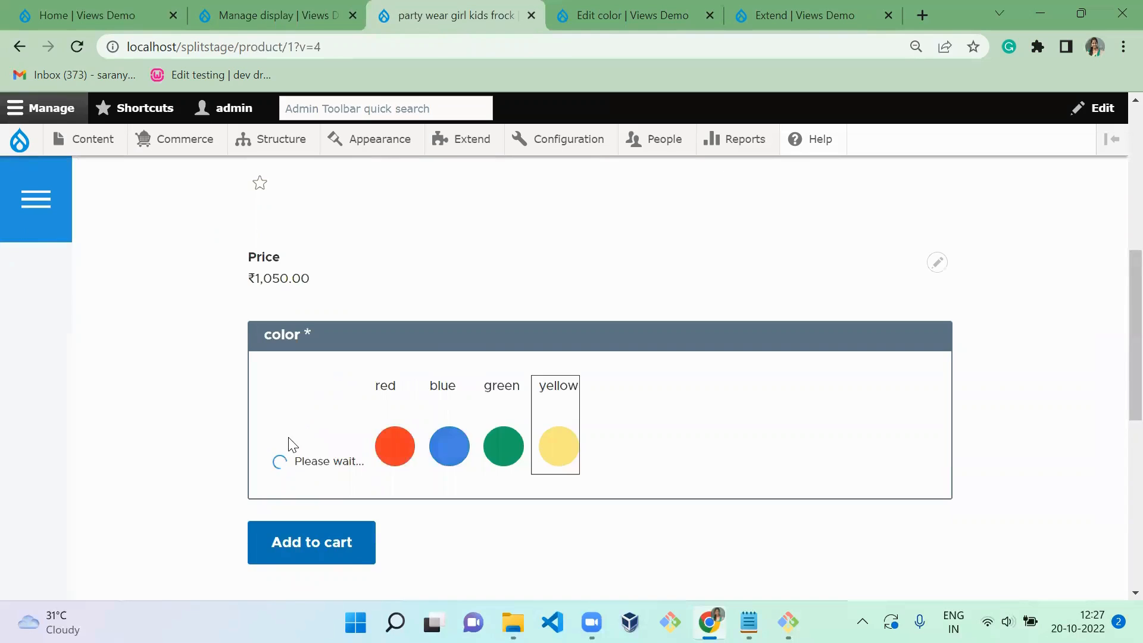
{"action": "left_click", "coordinate": [348, 450]}
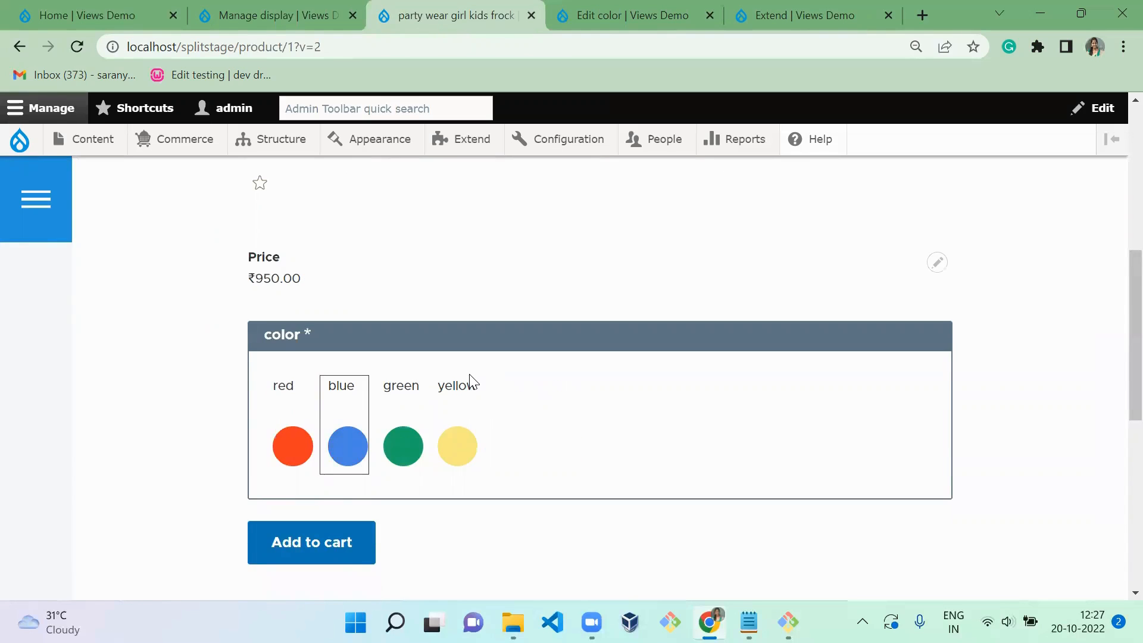
- Disable the Name field in the color attribute's display, save the settings, and reload the frock's product page
{"action": "key", "text": "ctrl+shift+Tab"}
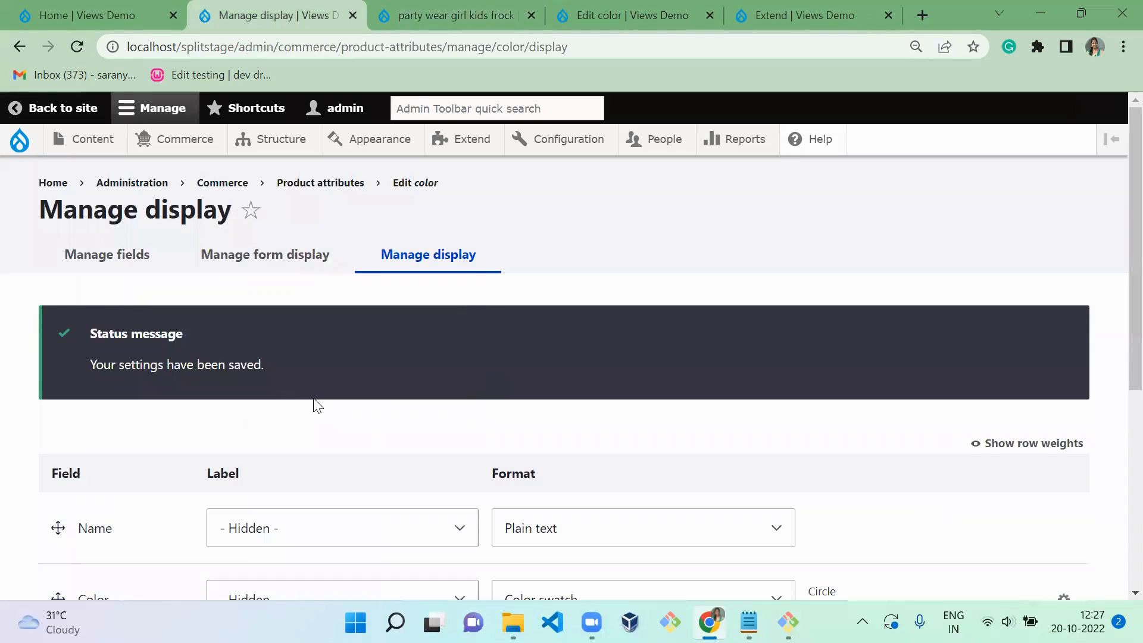
{"action": "scroll", "coordinate": [316, 405], "scroll_direction": "down", "scroll_amount": 6}
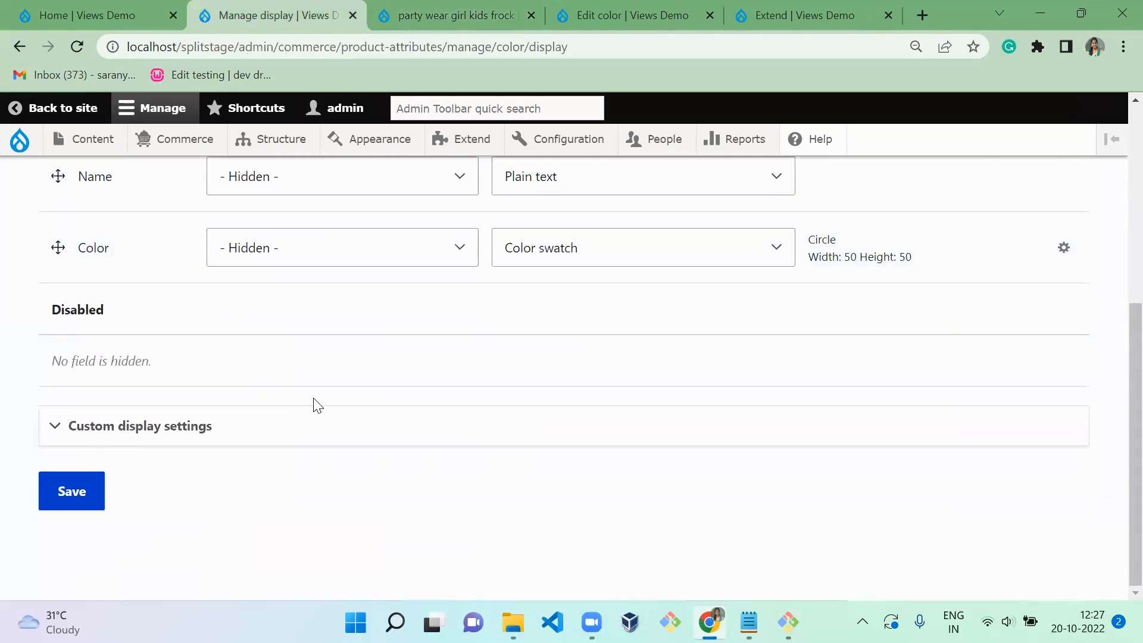
{"action": "left_click_drag", "start_coordinate": [65, 196], "coordinate": [70, 563]}
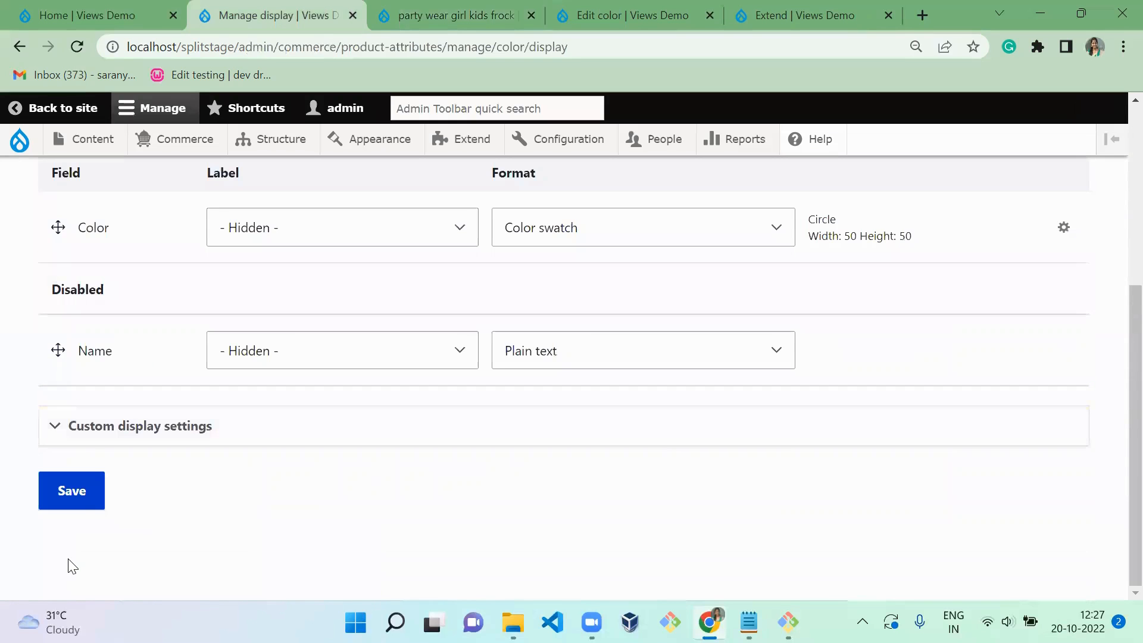
{"action": "left_click", "coordinate": [84, 506]}
{"action": "key", "text": "ctrl+Tab"}
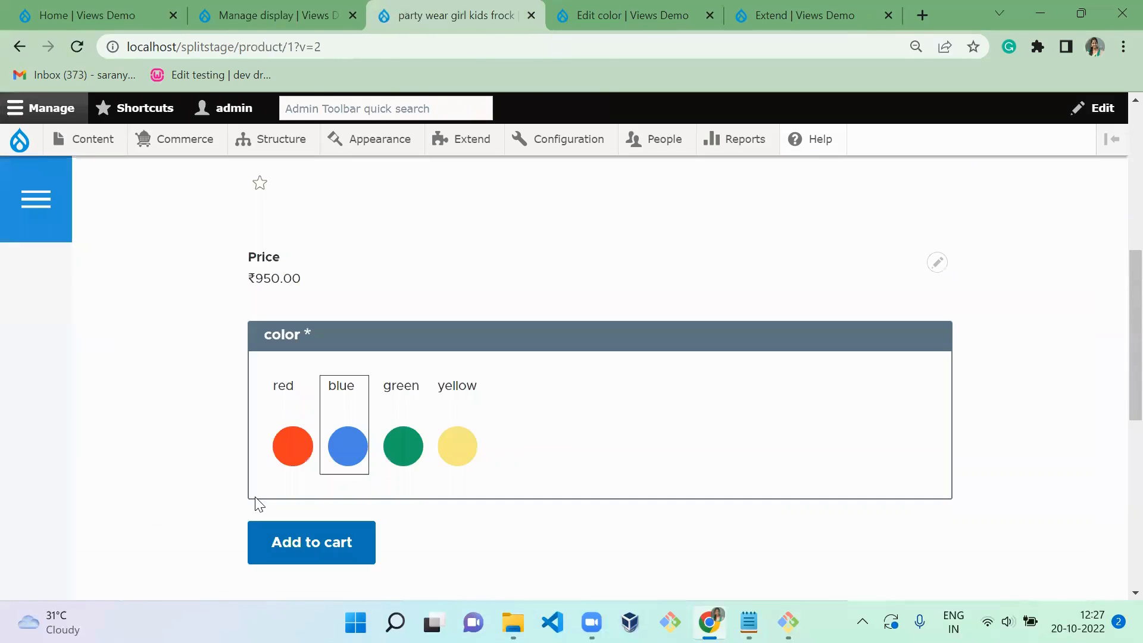
{"action": "key", "text": "F5"}
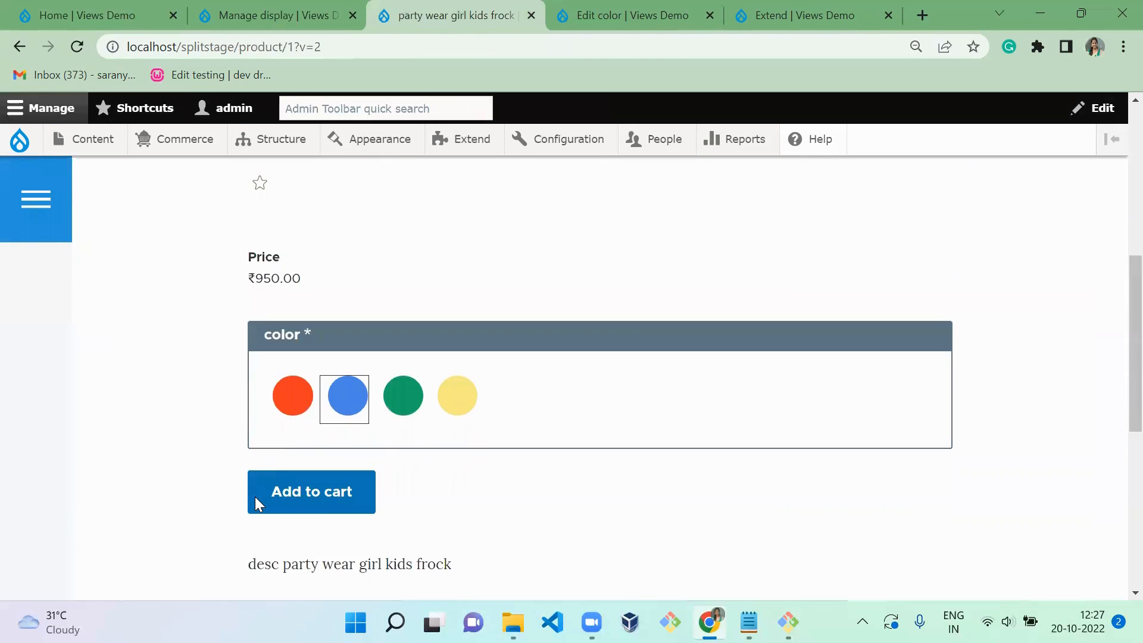